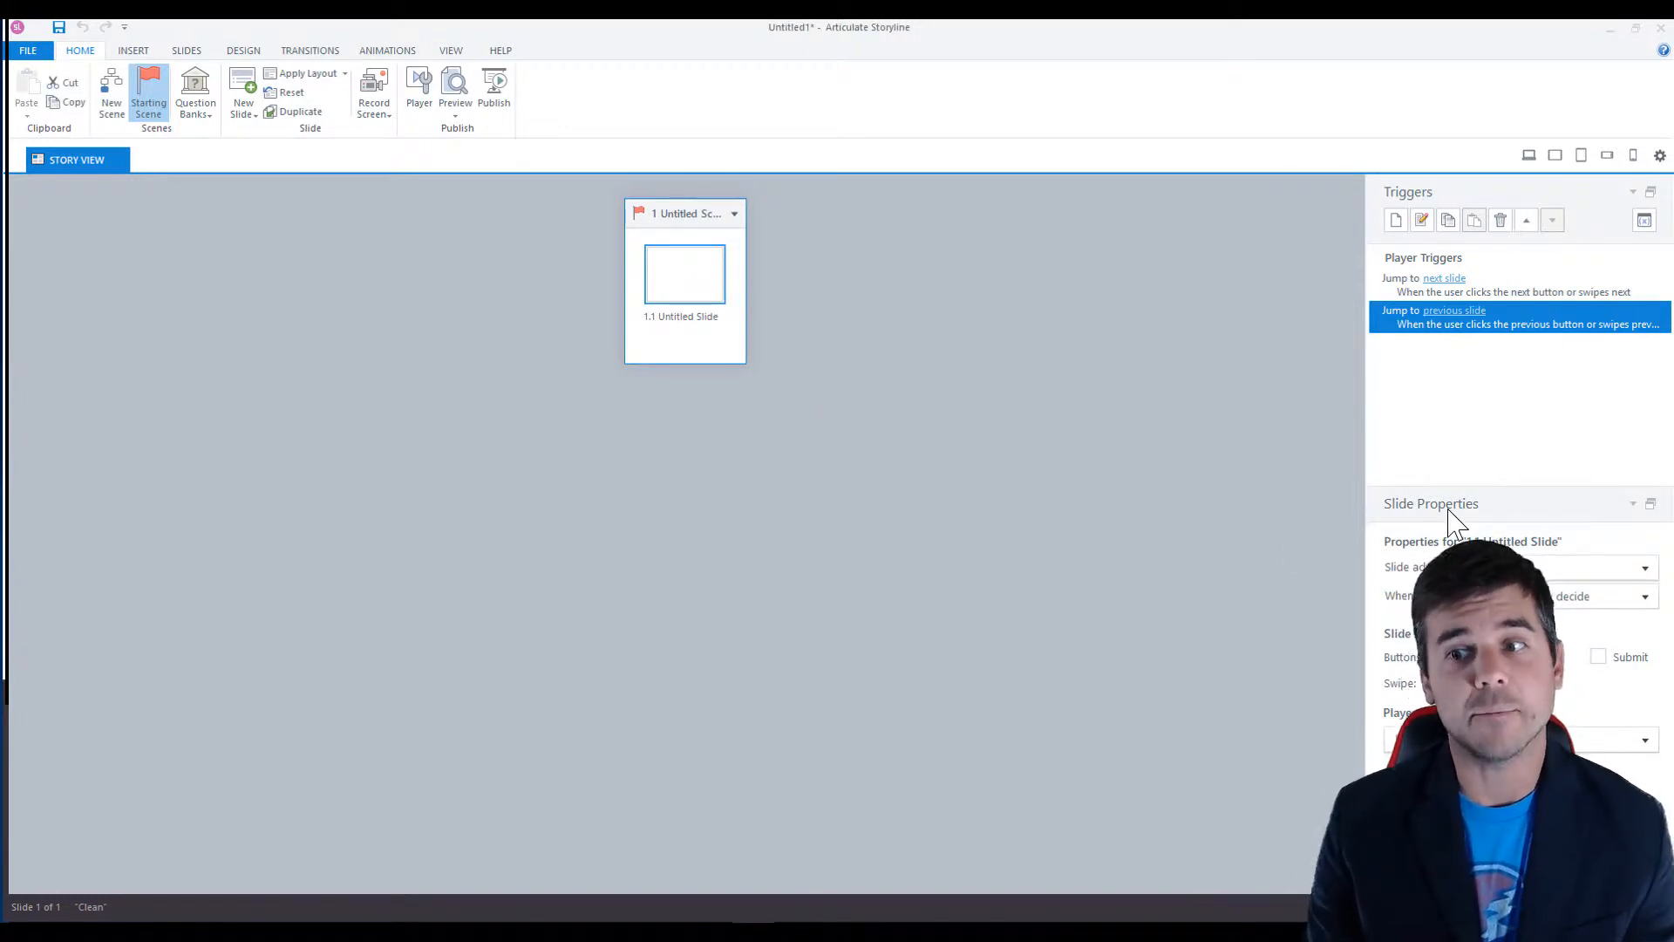
Step: Check the slide advance options in the untitled slide's properties
click(1526, 576)
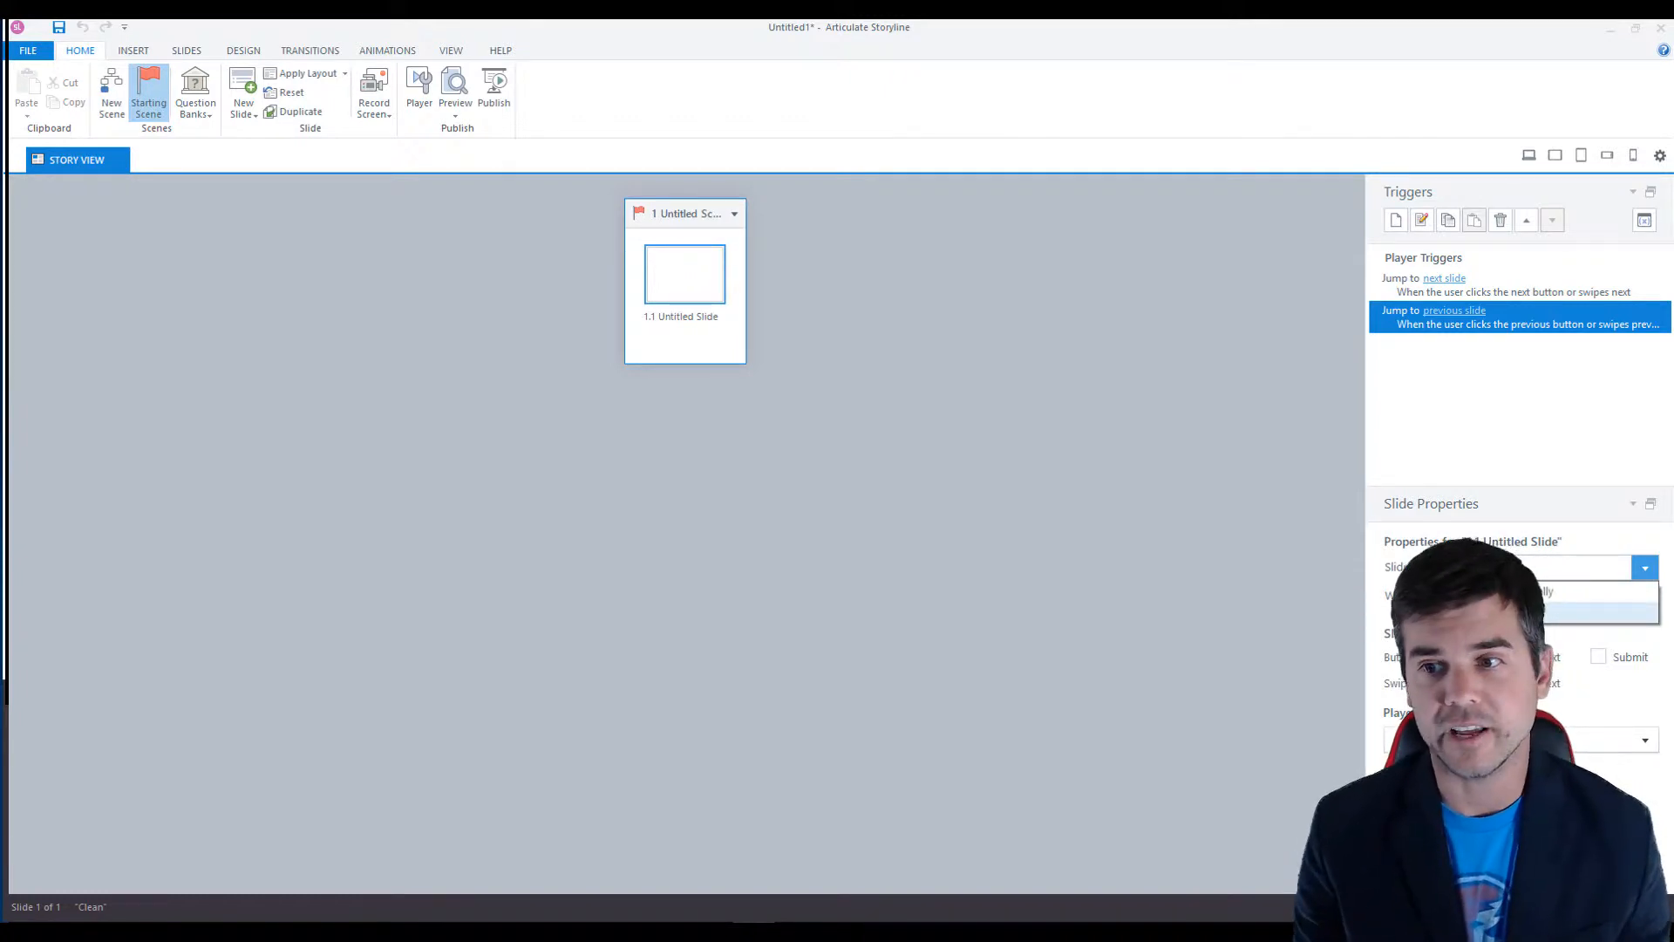
click(1518, 613)
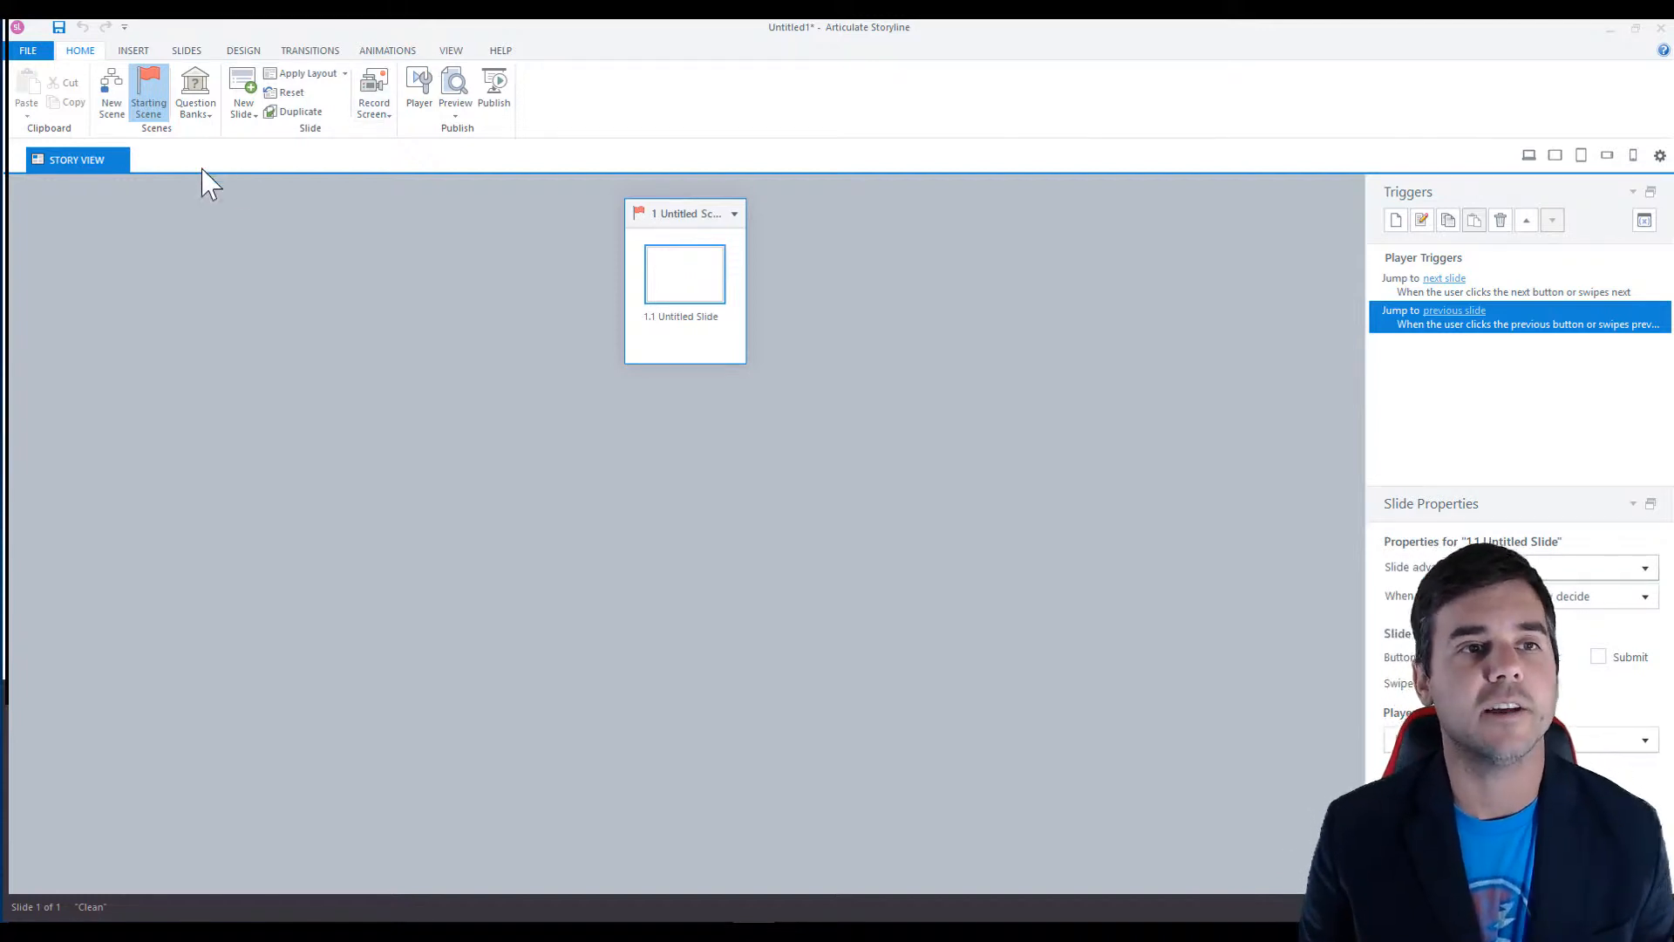
Step: Add two new scenes to the project and select the slide in the first scene
click(115, 105)
click(114, 106)
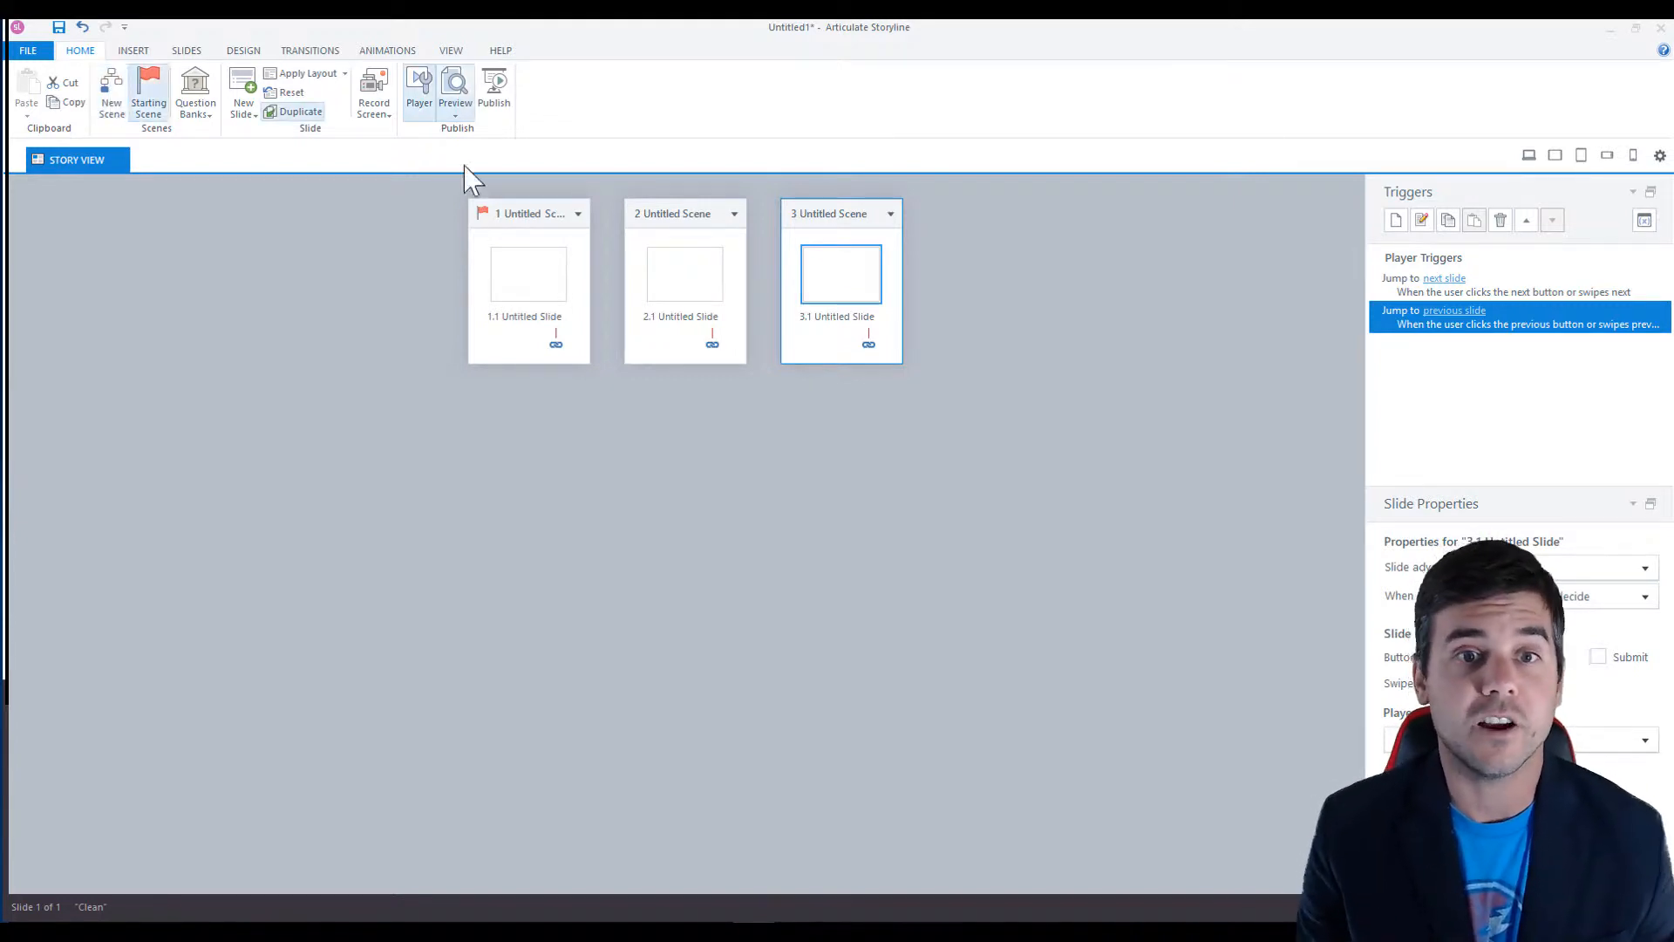
click(509, 284)
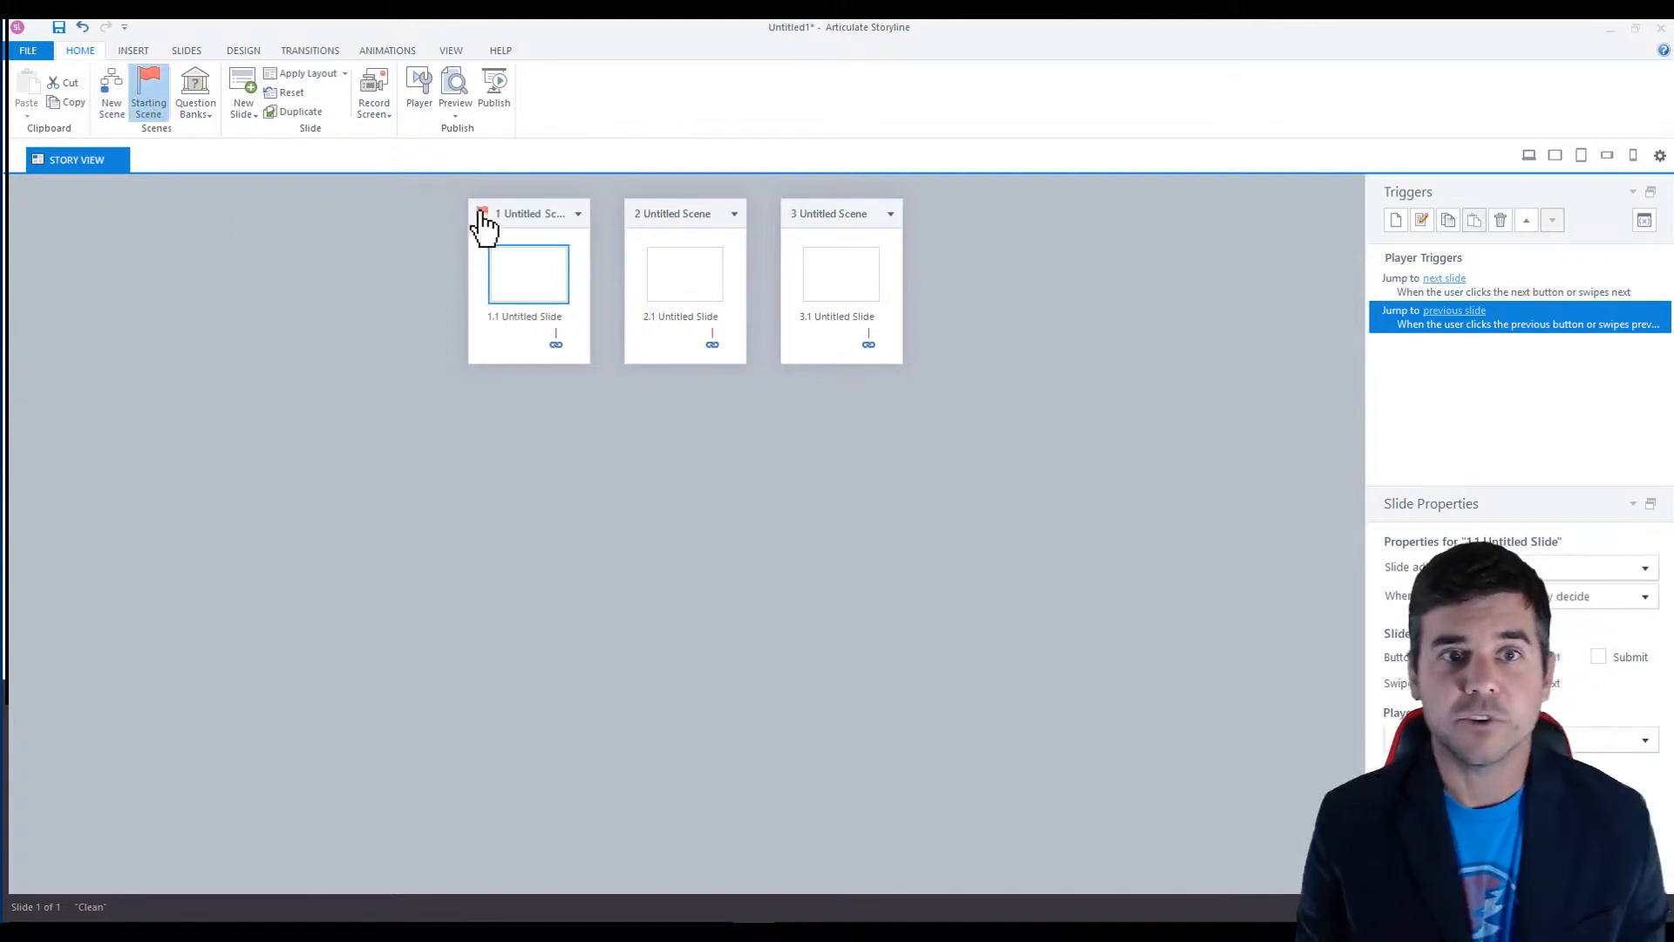
Step: Create a question bank with the name New Question Bank
click(209, 130)
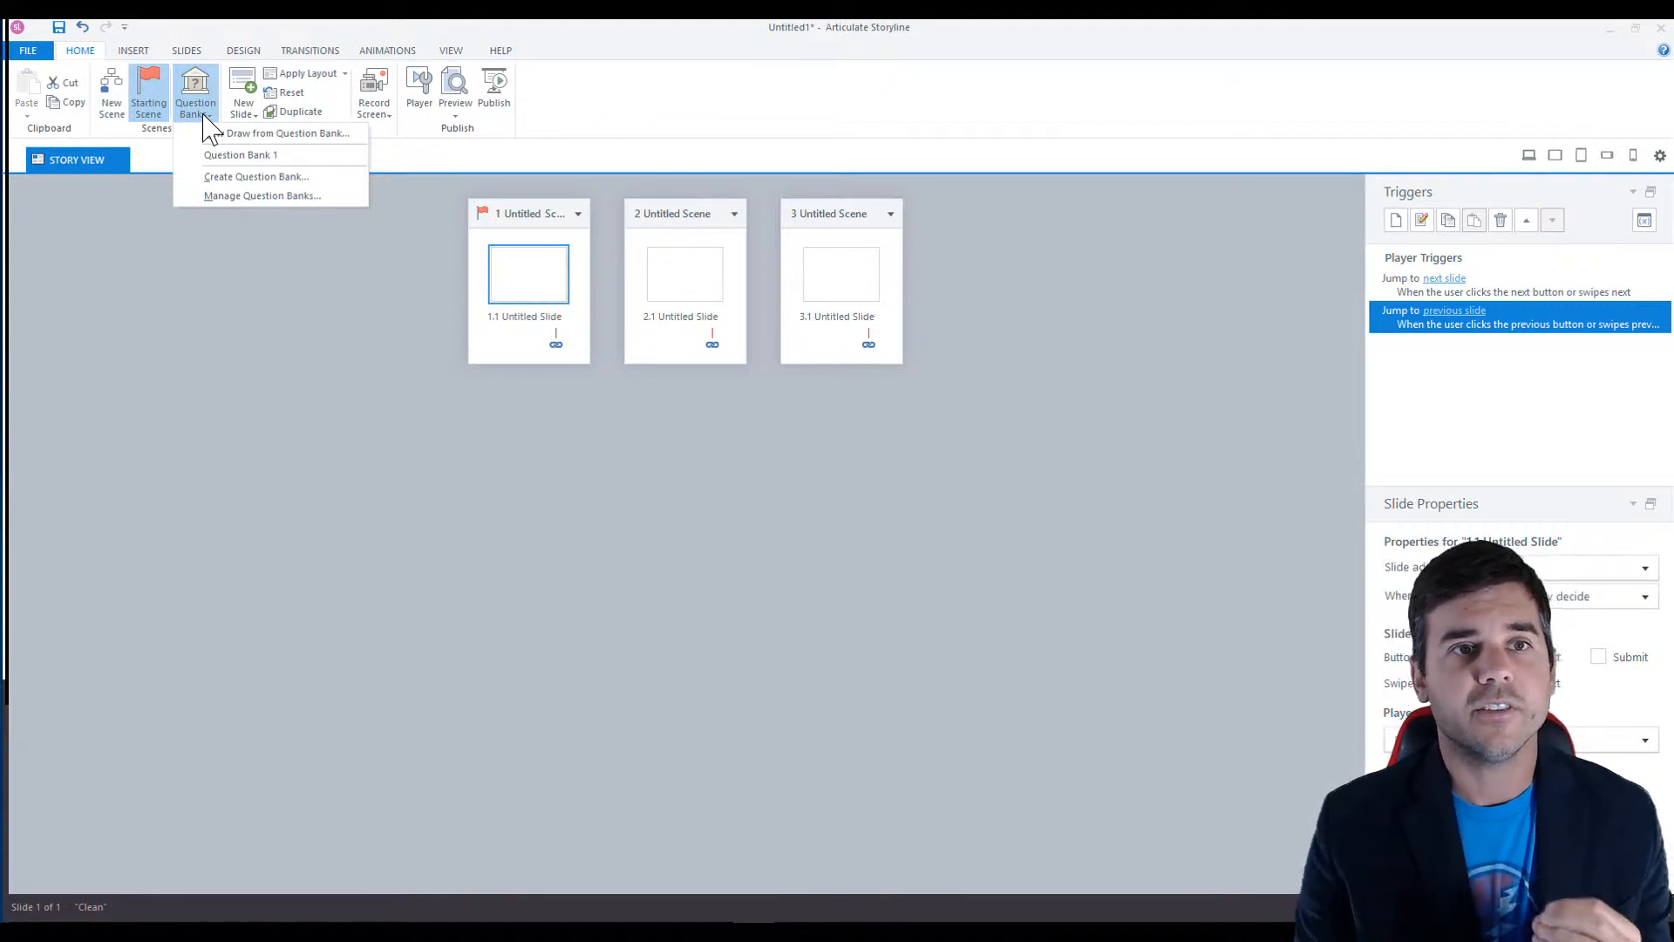
click(229, 181)
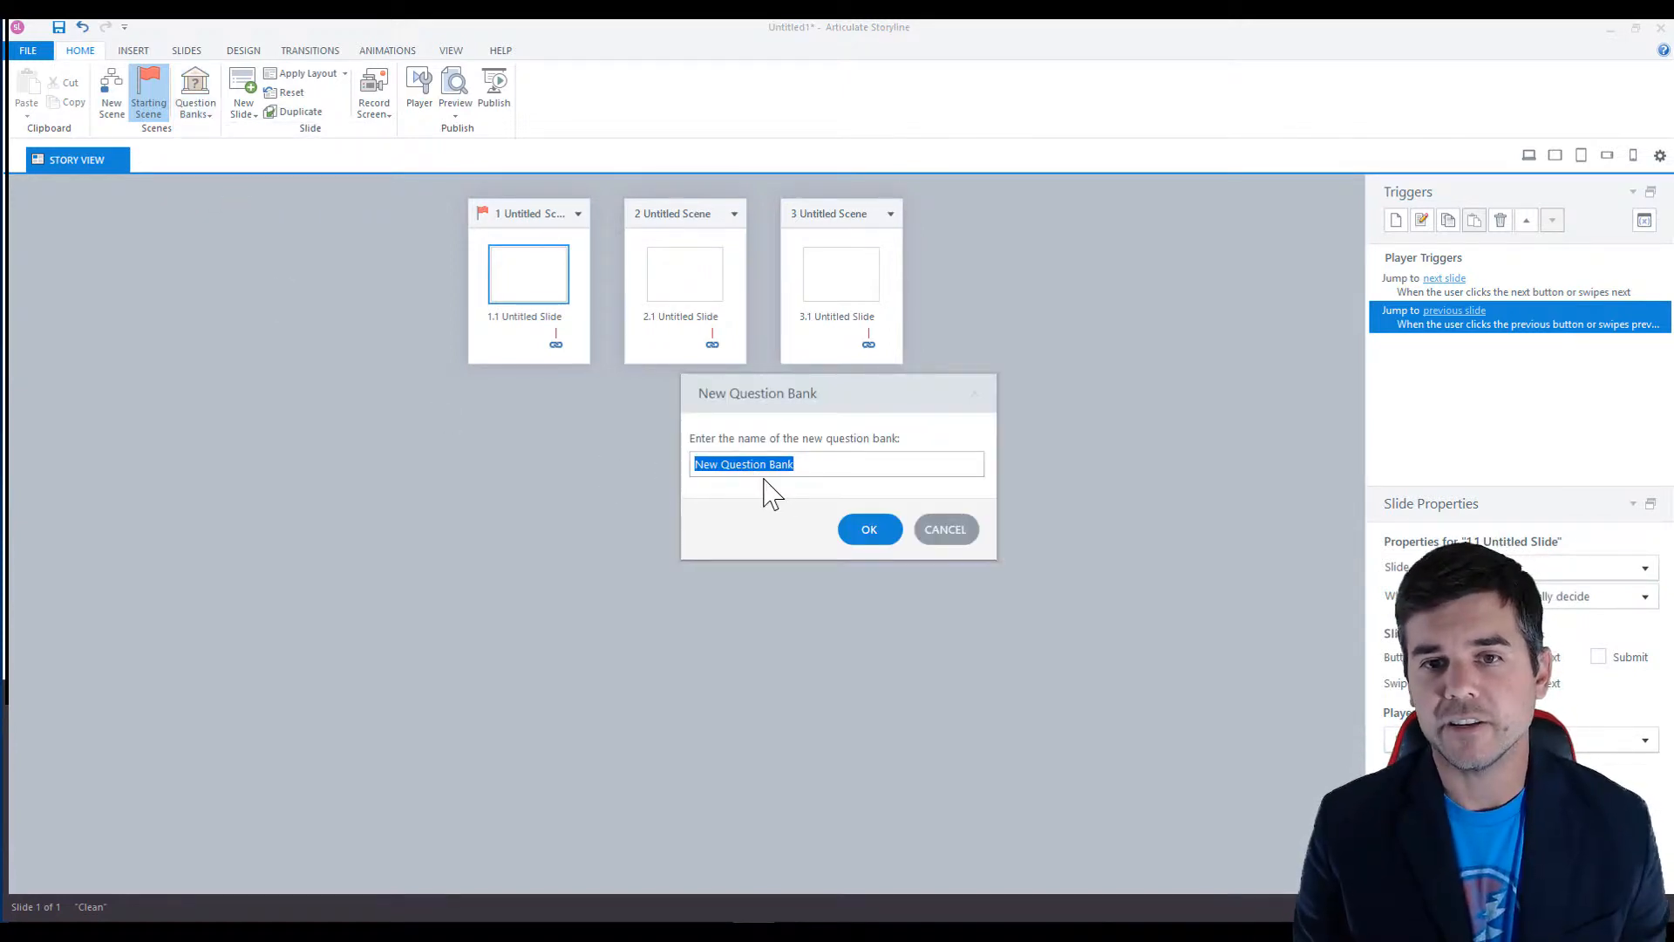
click(867, 530)
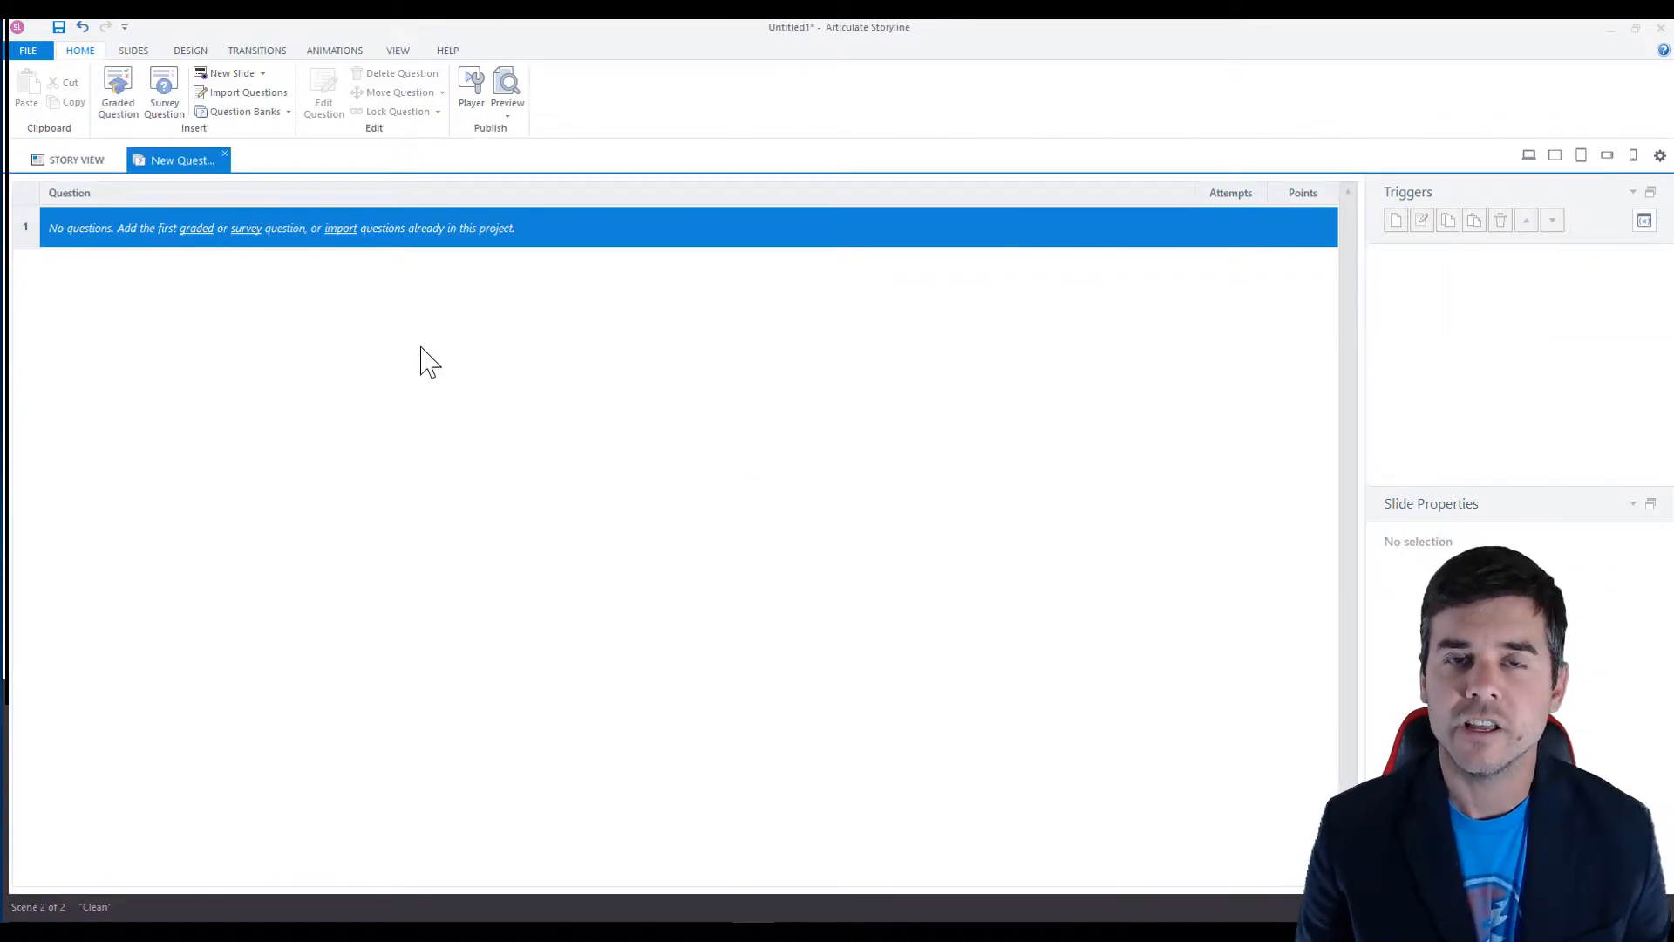
Step: Browse the graded question templates for the question bank and preview the Resonate multiple choice designs
click(129, 114)
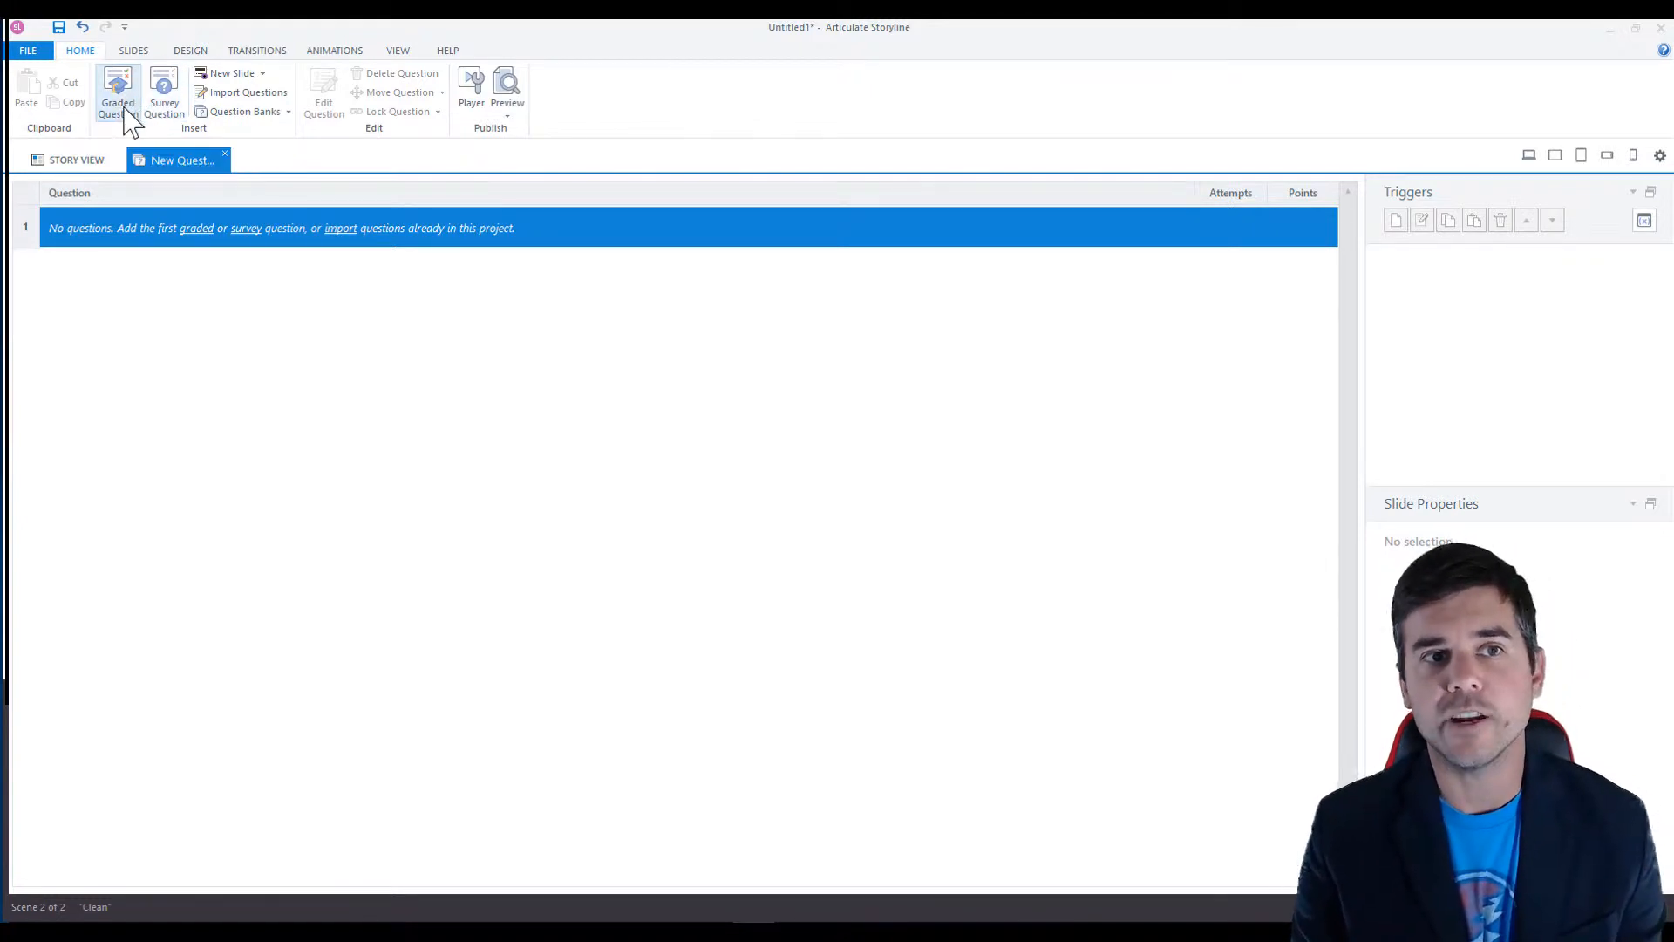
click(129, 119)
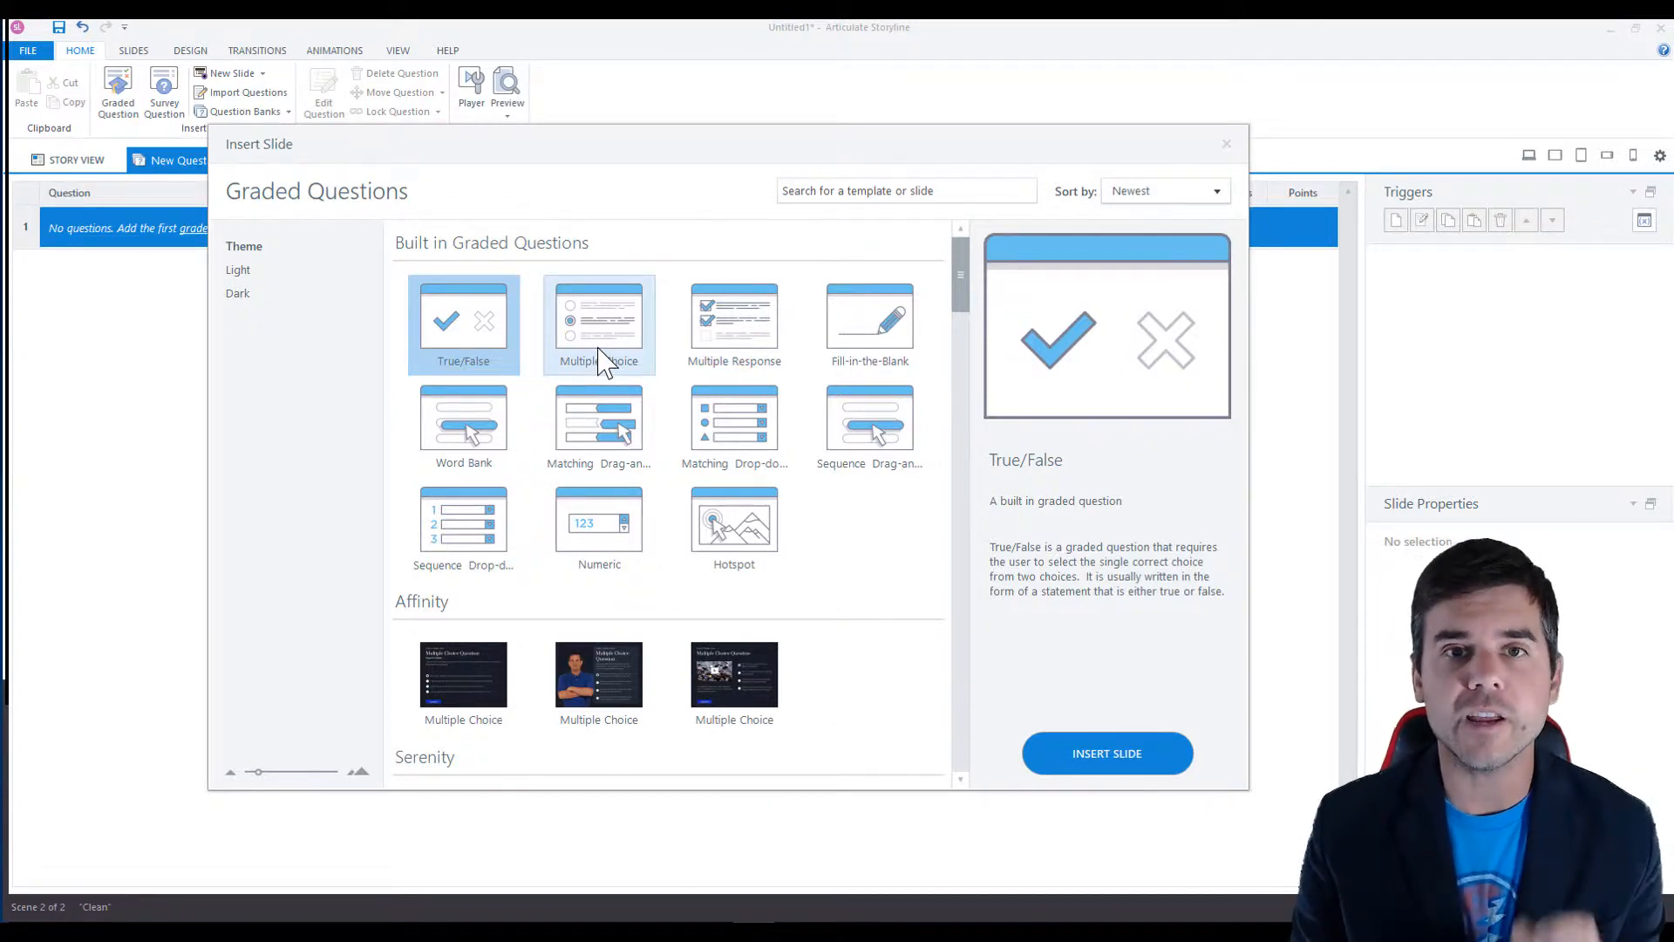
scroll(598, 397, down, 5)
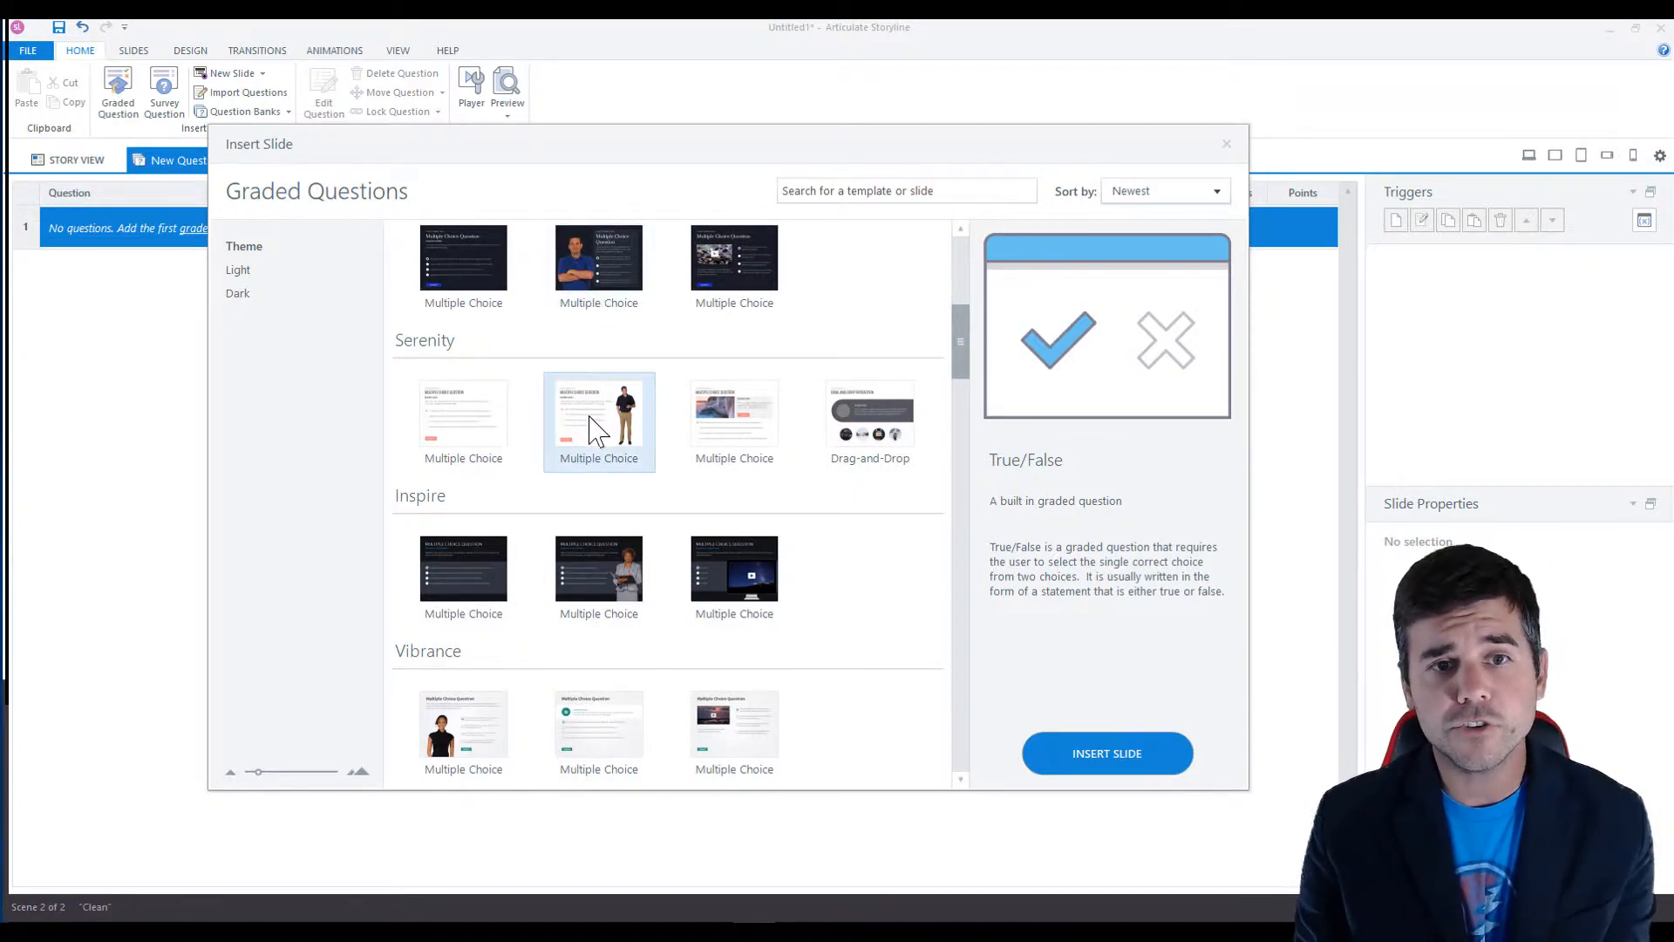
scroll(593, 429, down, 4)
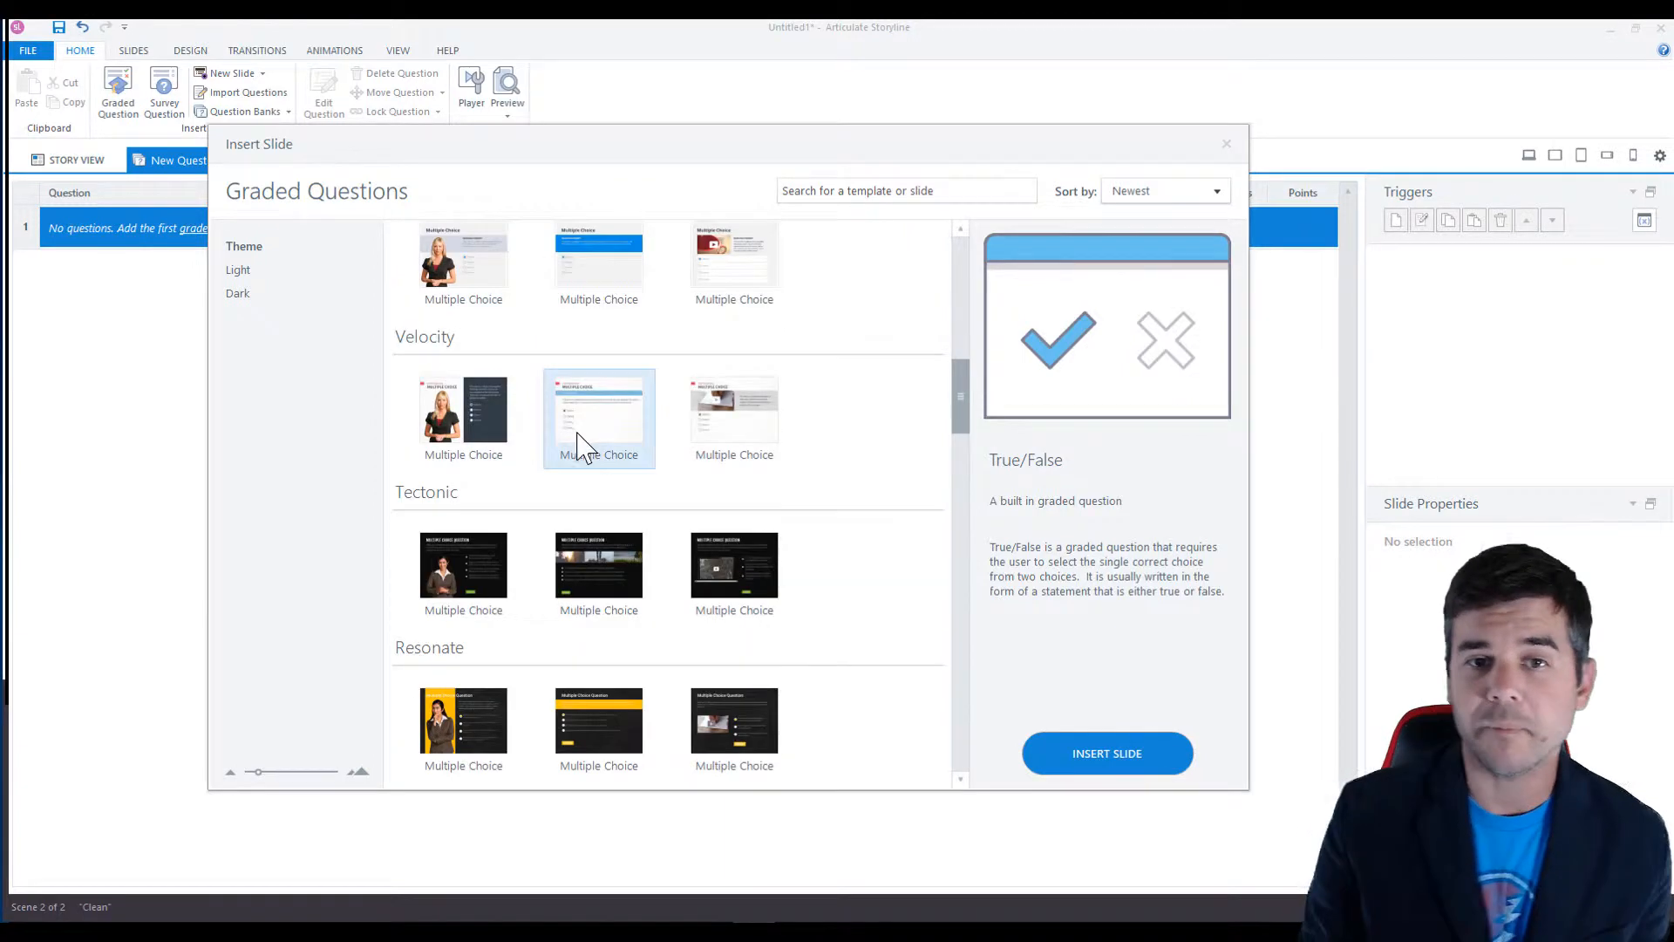
scroll(580, 449, down, 4)
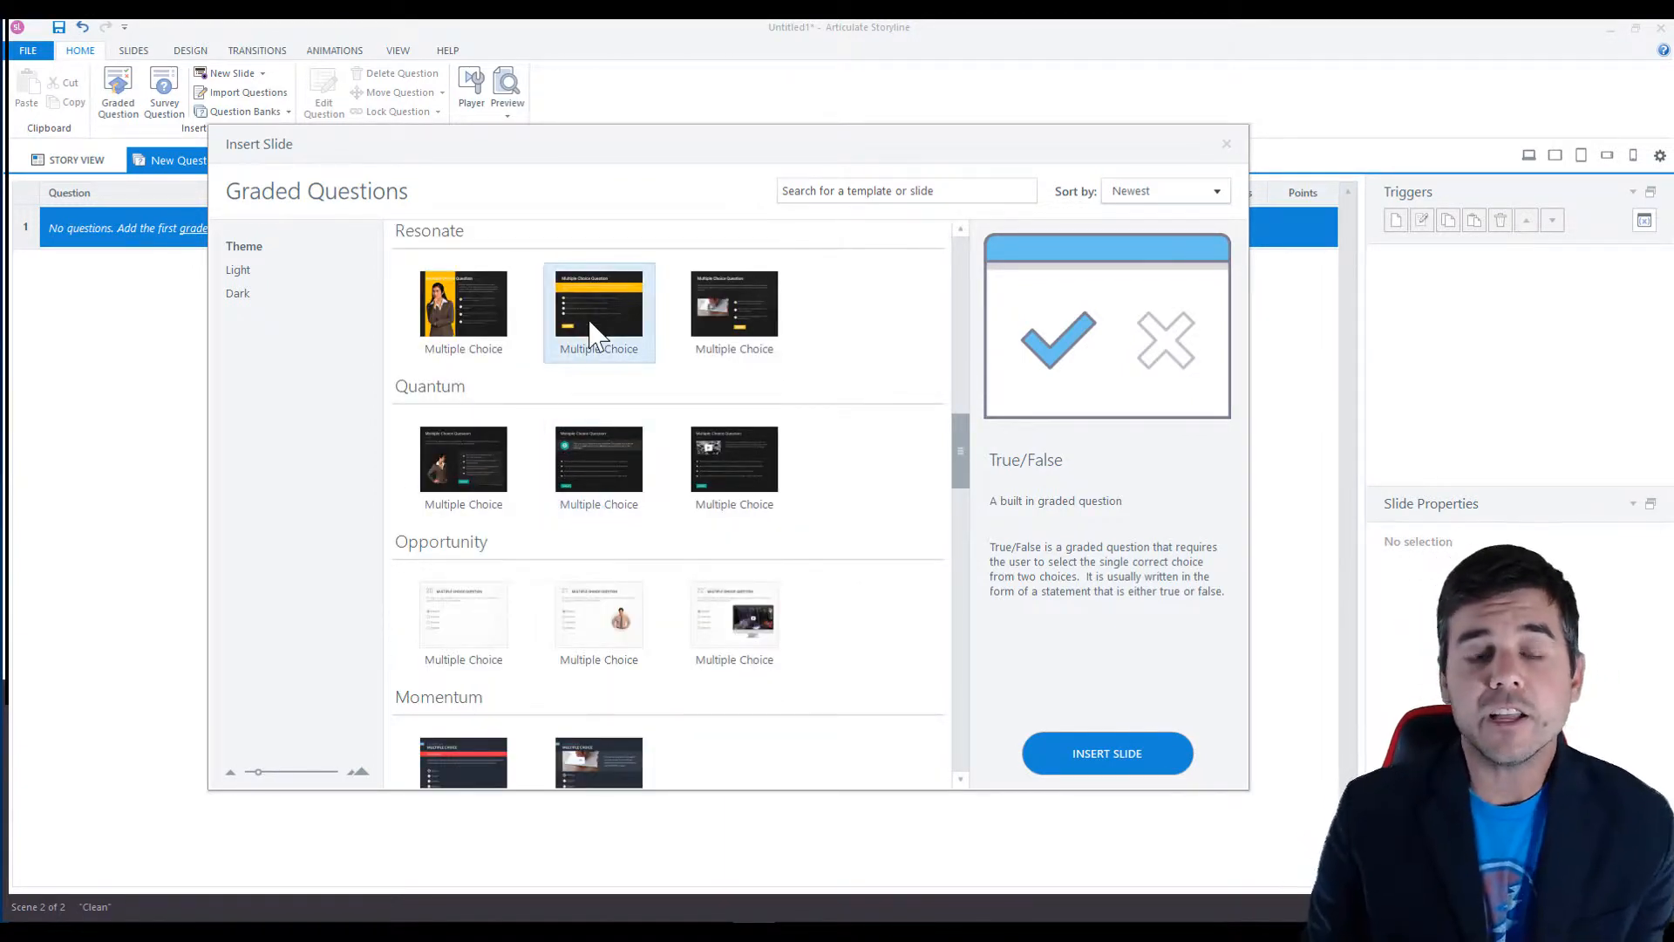
click(593, 331)
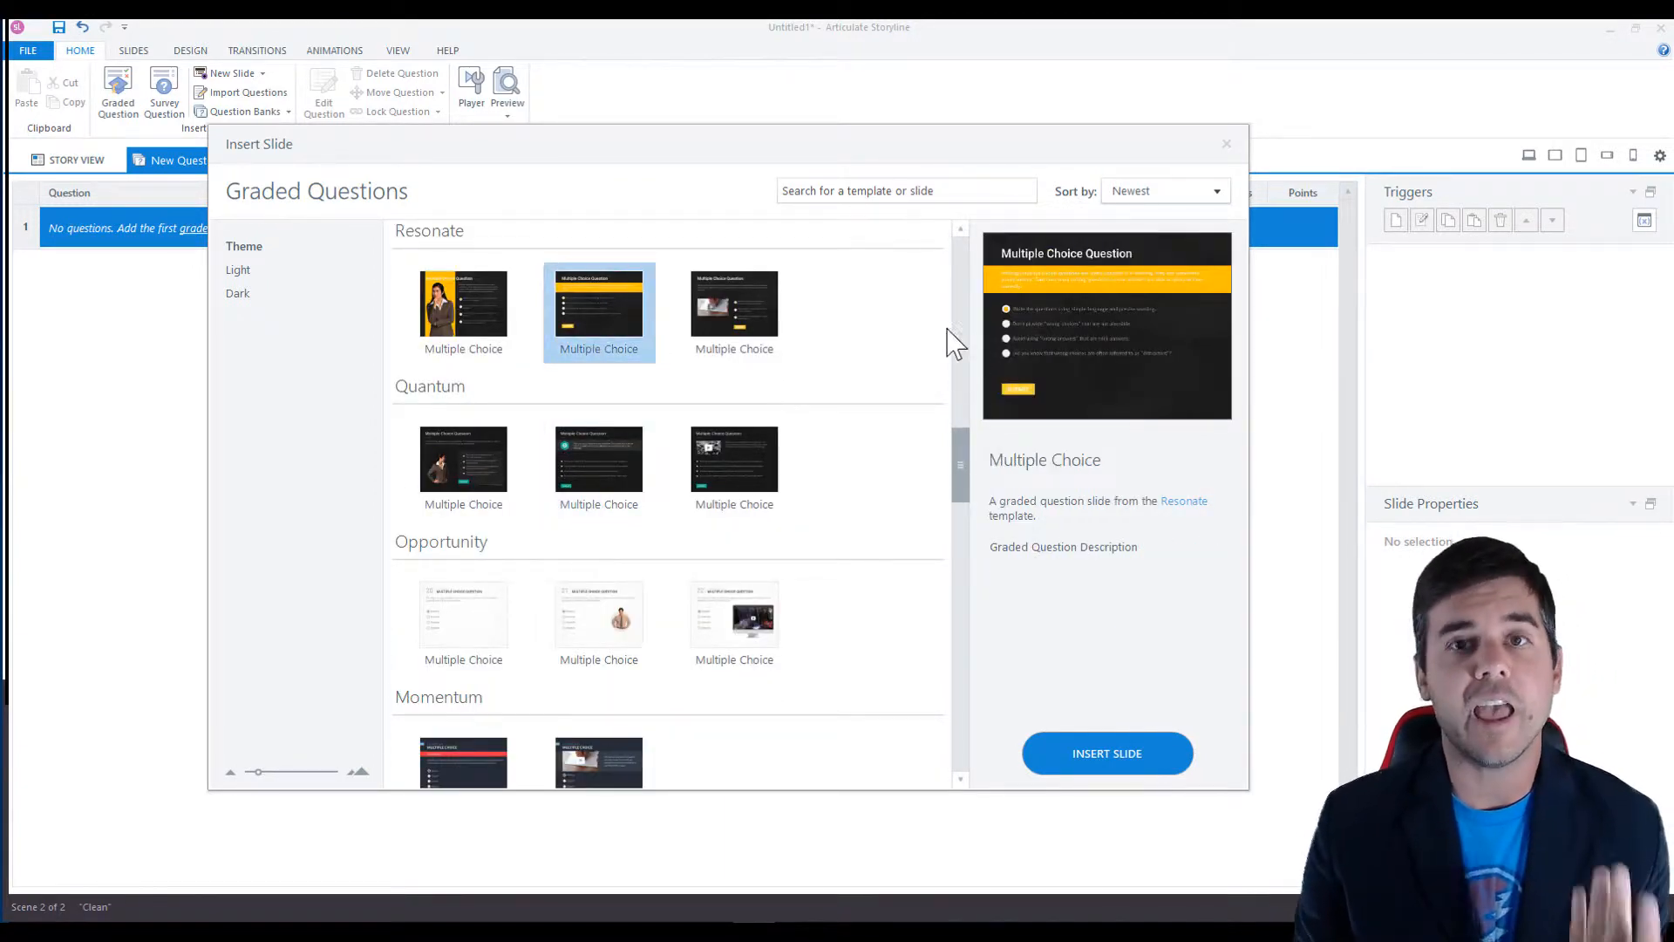
click(504, 321)
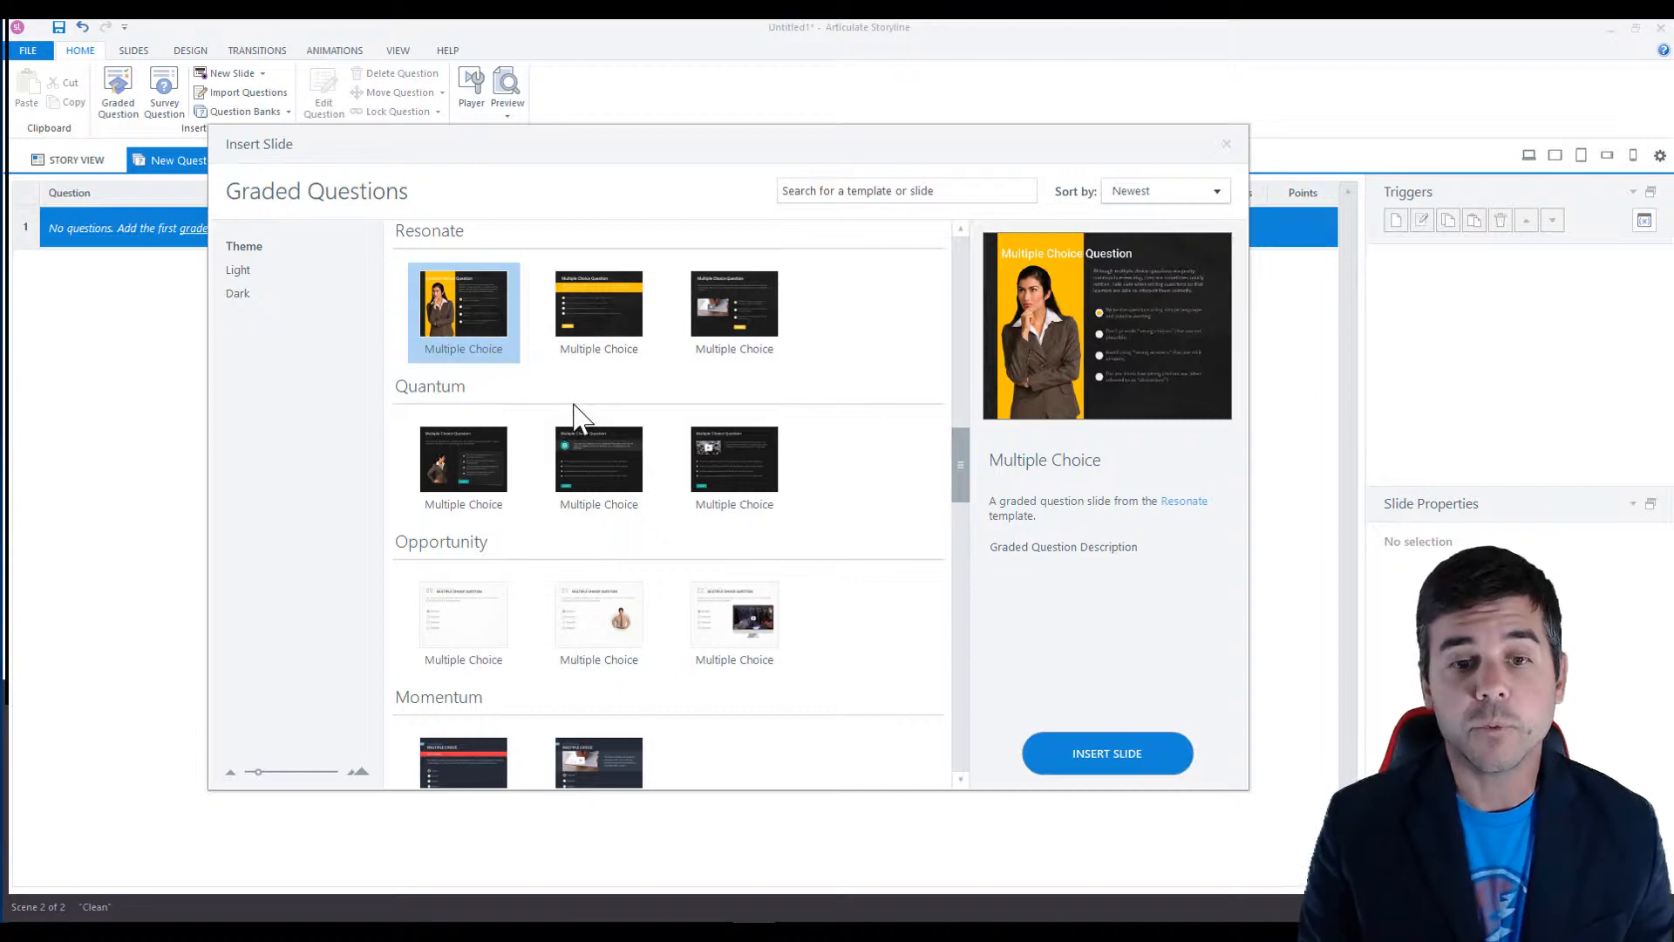
scroll(572, 419, down, 8)
scroll(572, 419, up, 10)
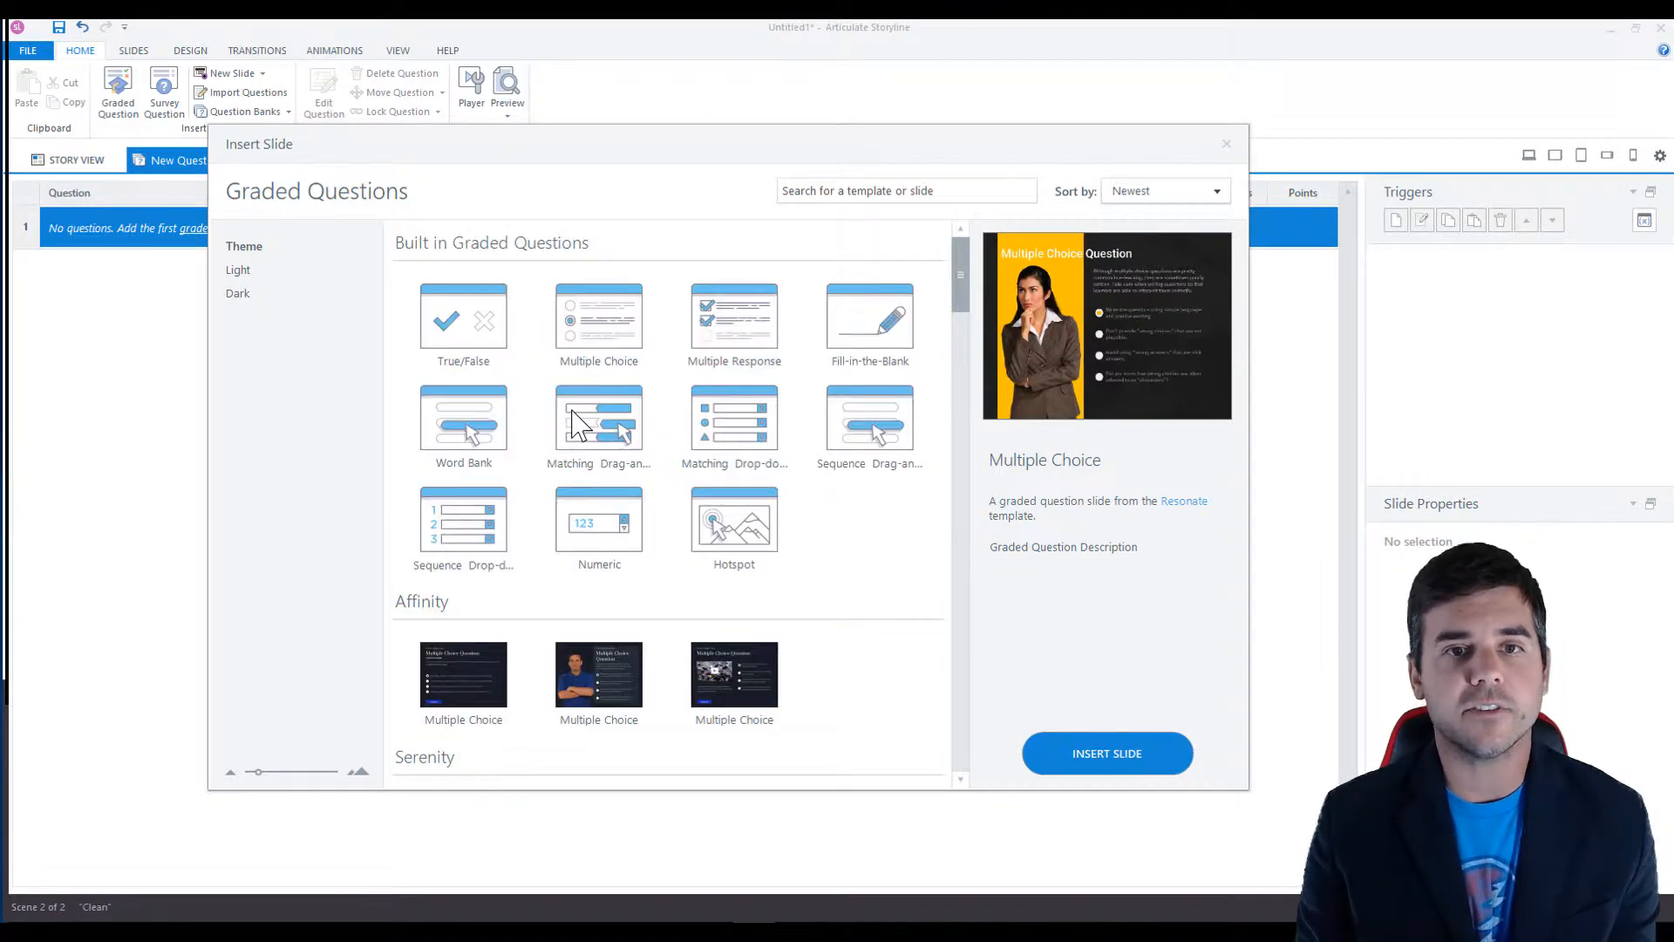
Step: Insert the built-in Multiple Choice graded question and open choice A for entry
click(593, 344)
click(1100, 755)
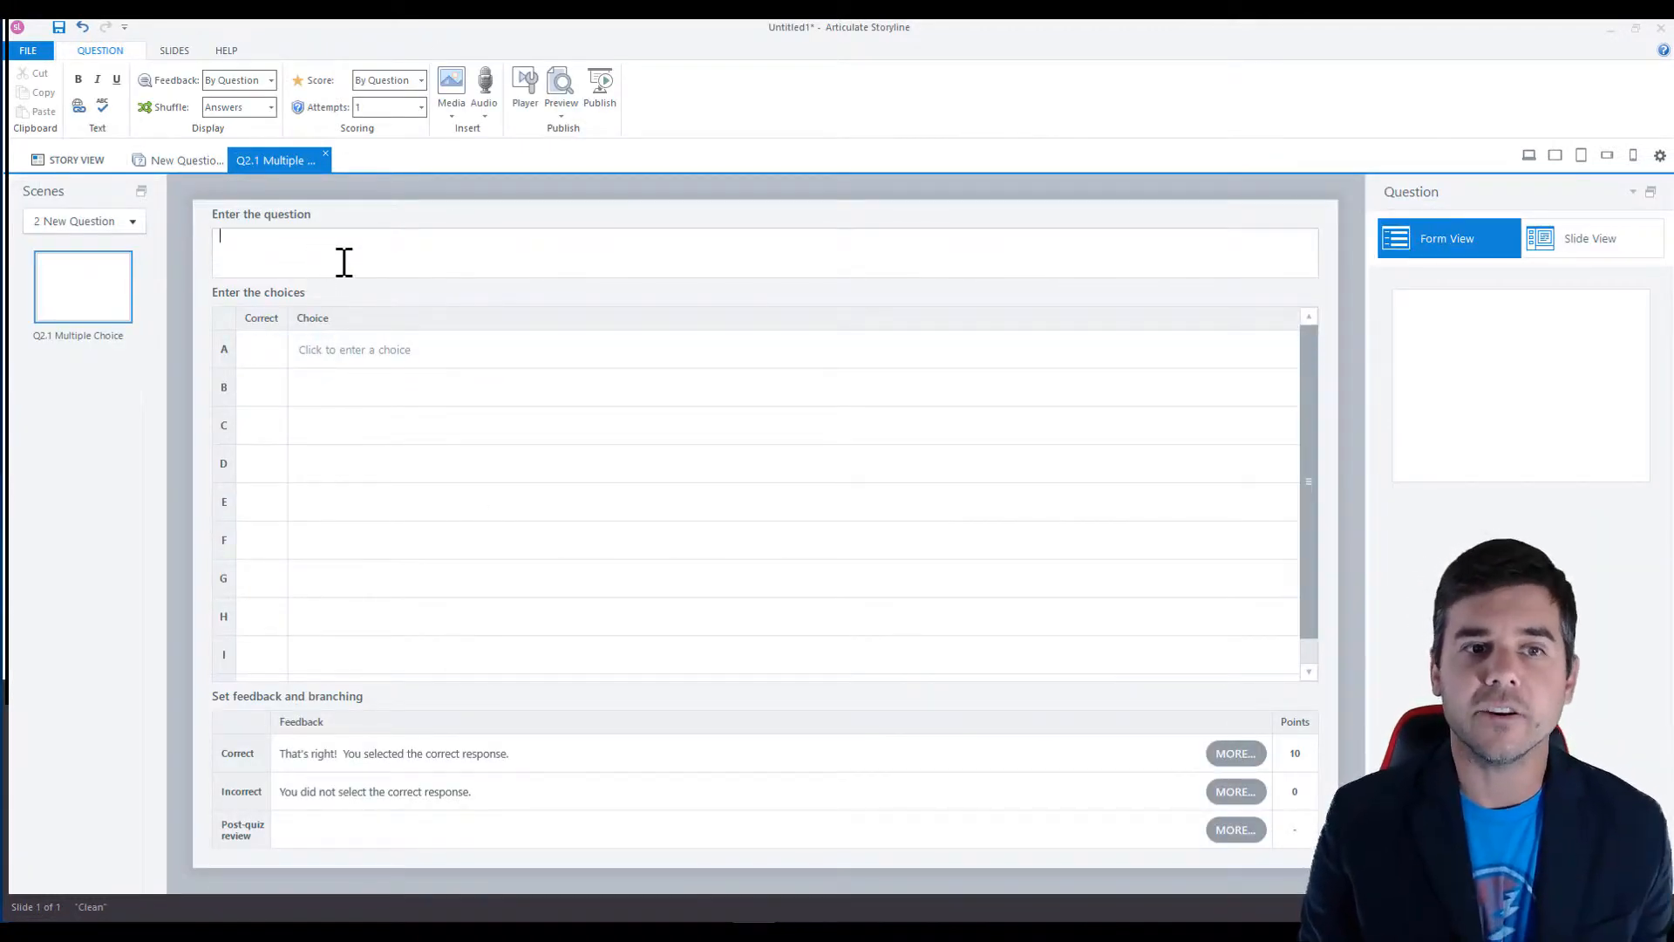
click(363, 350)
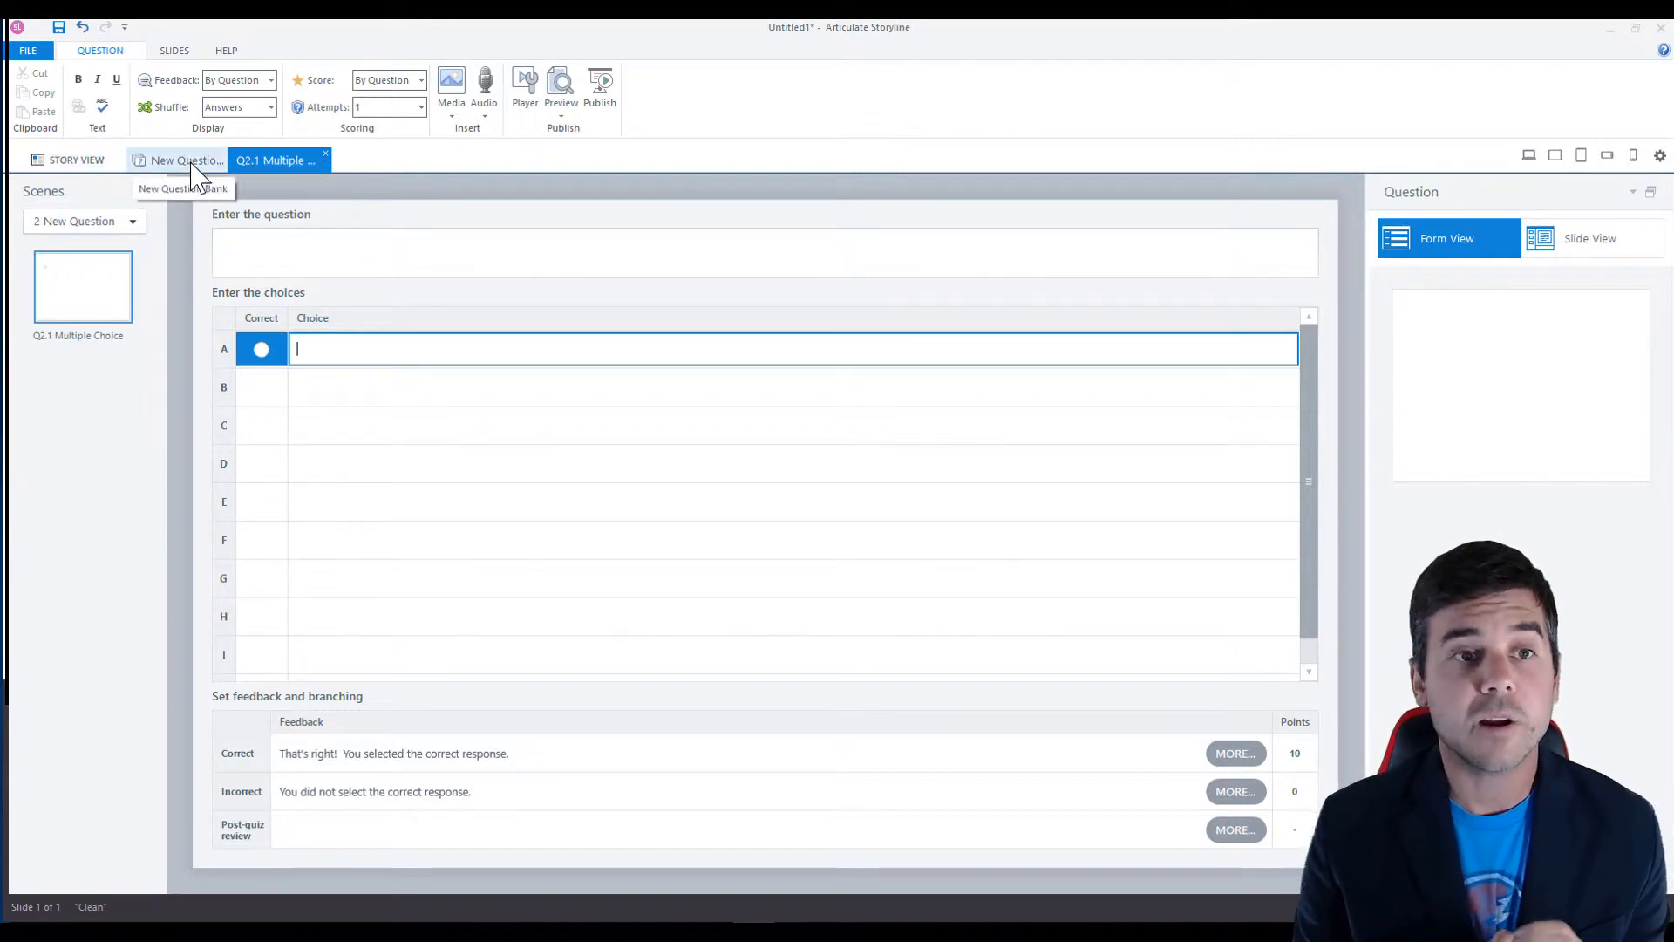
Step: Review the question bank and its multiple choice slide, and close both to return to Story View
click(57, 166)
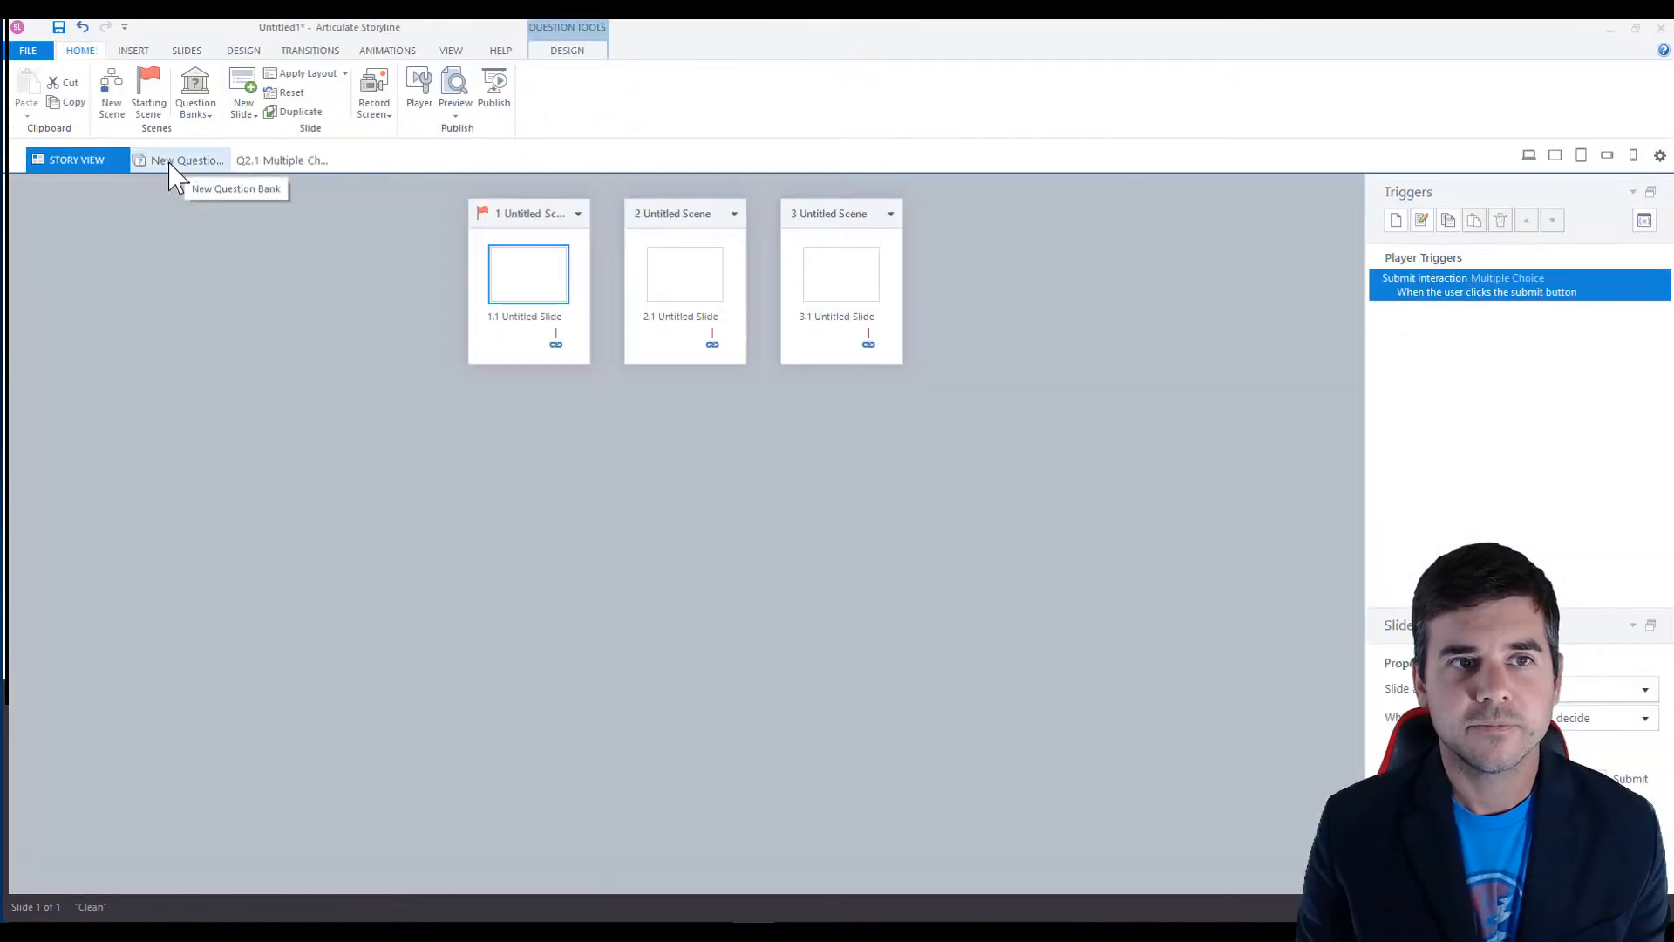
click(179, 164)
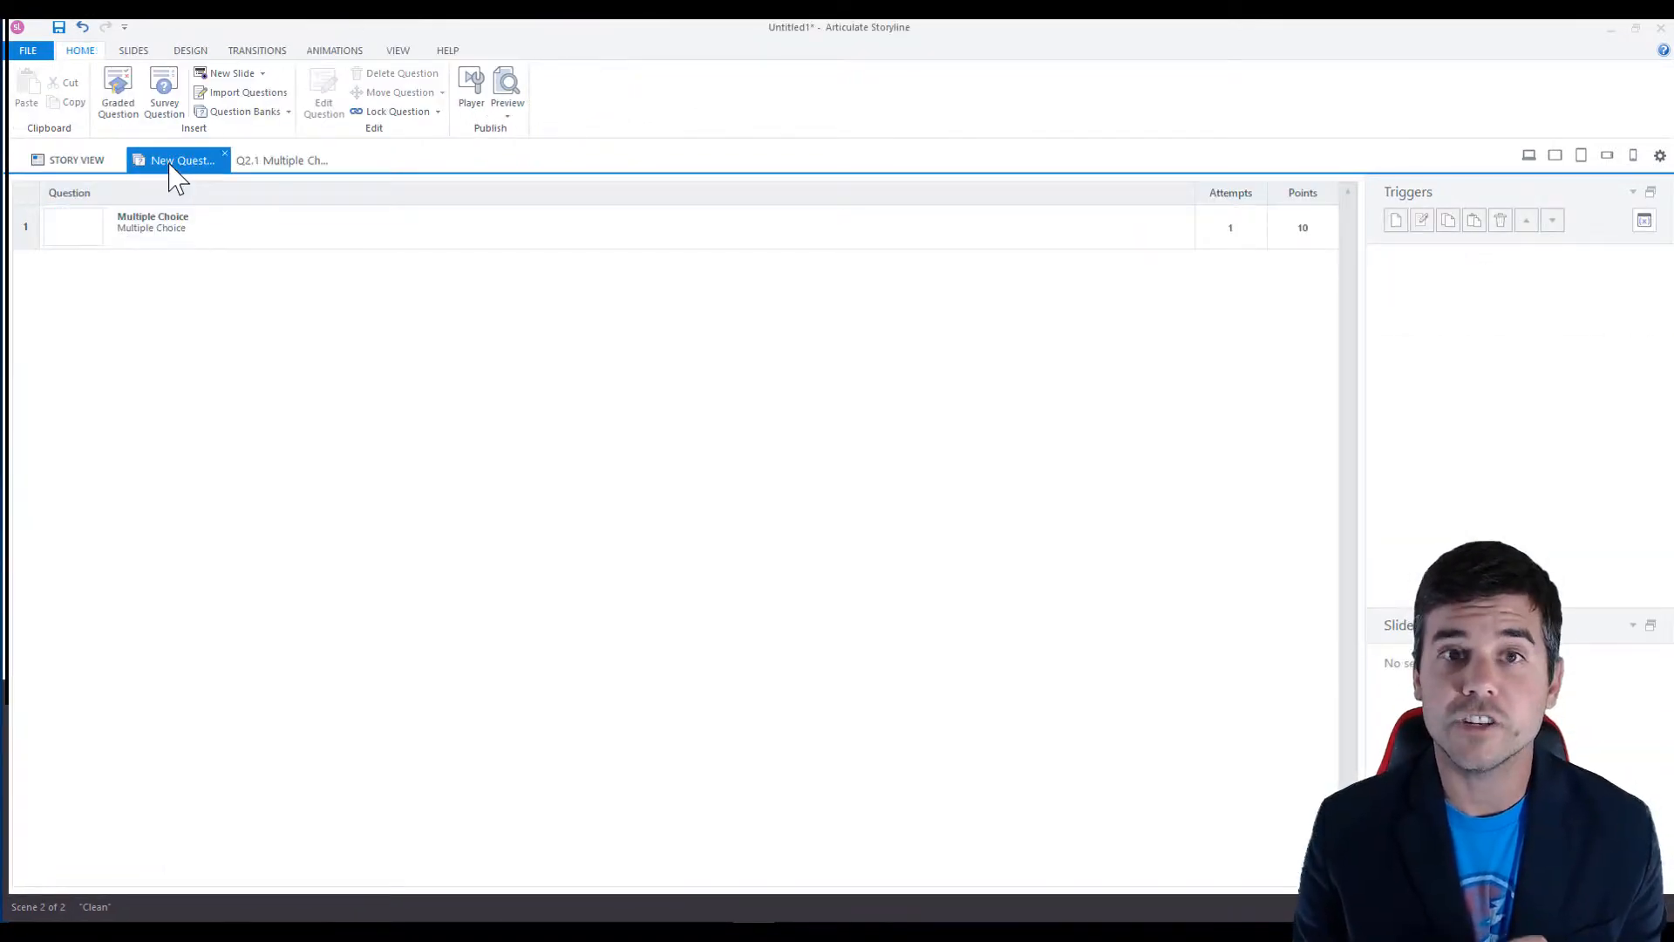
click(270, 164)
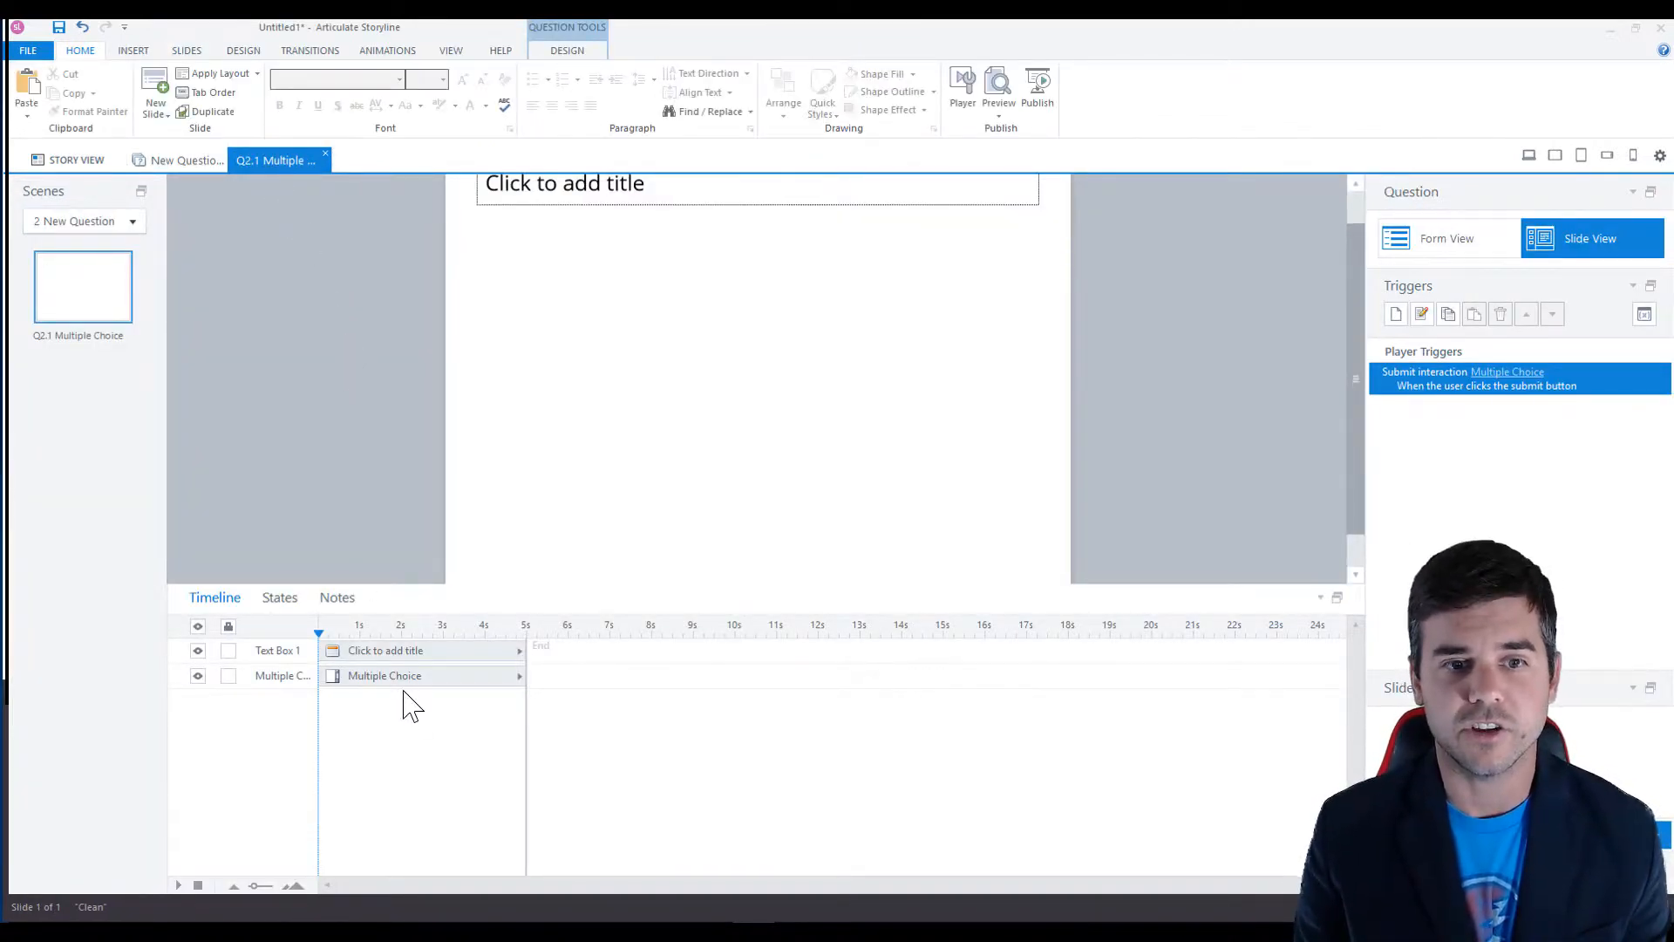
click(326, 154)
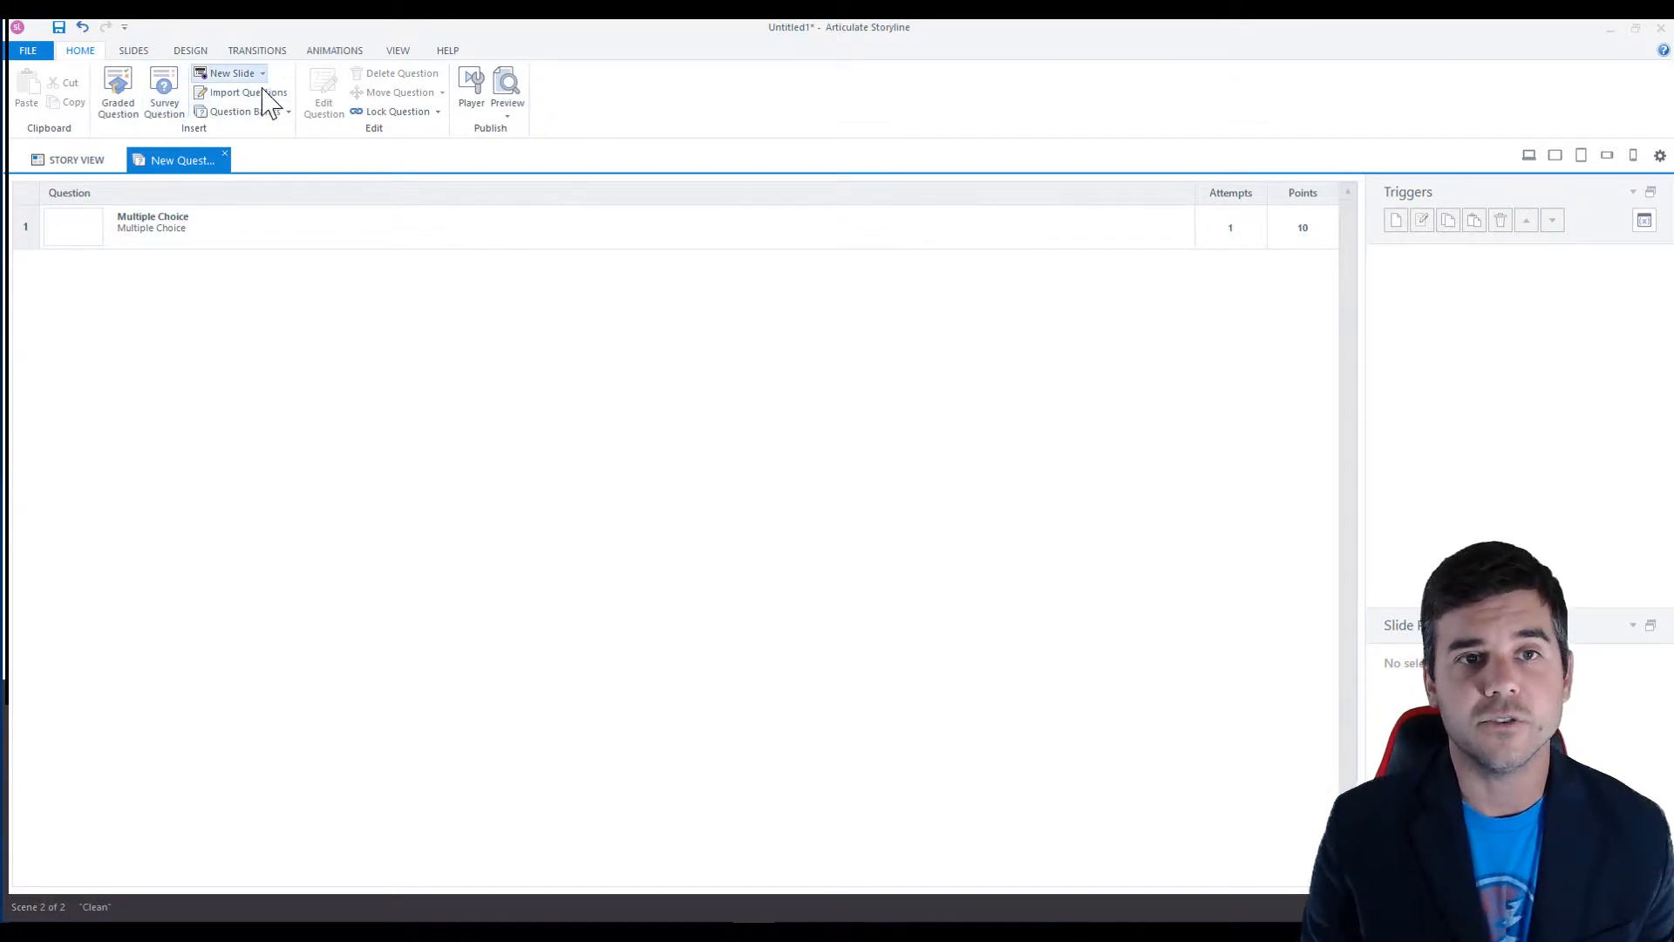
click(225, 155)
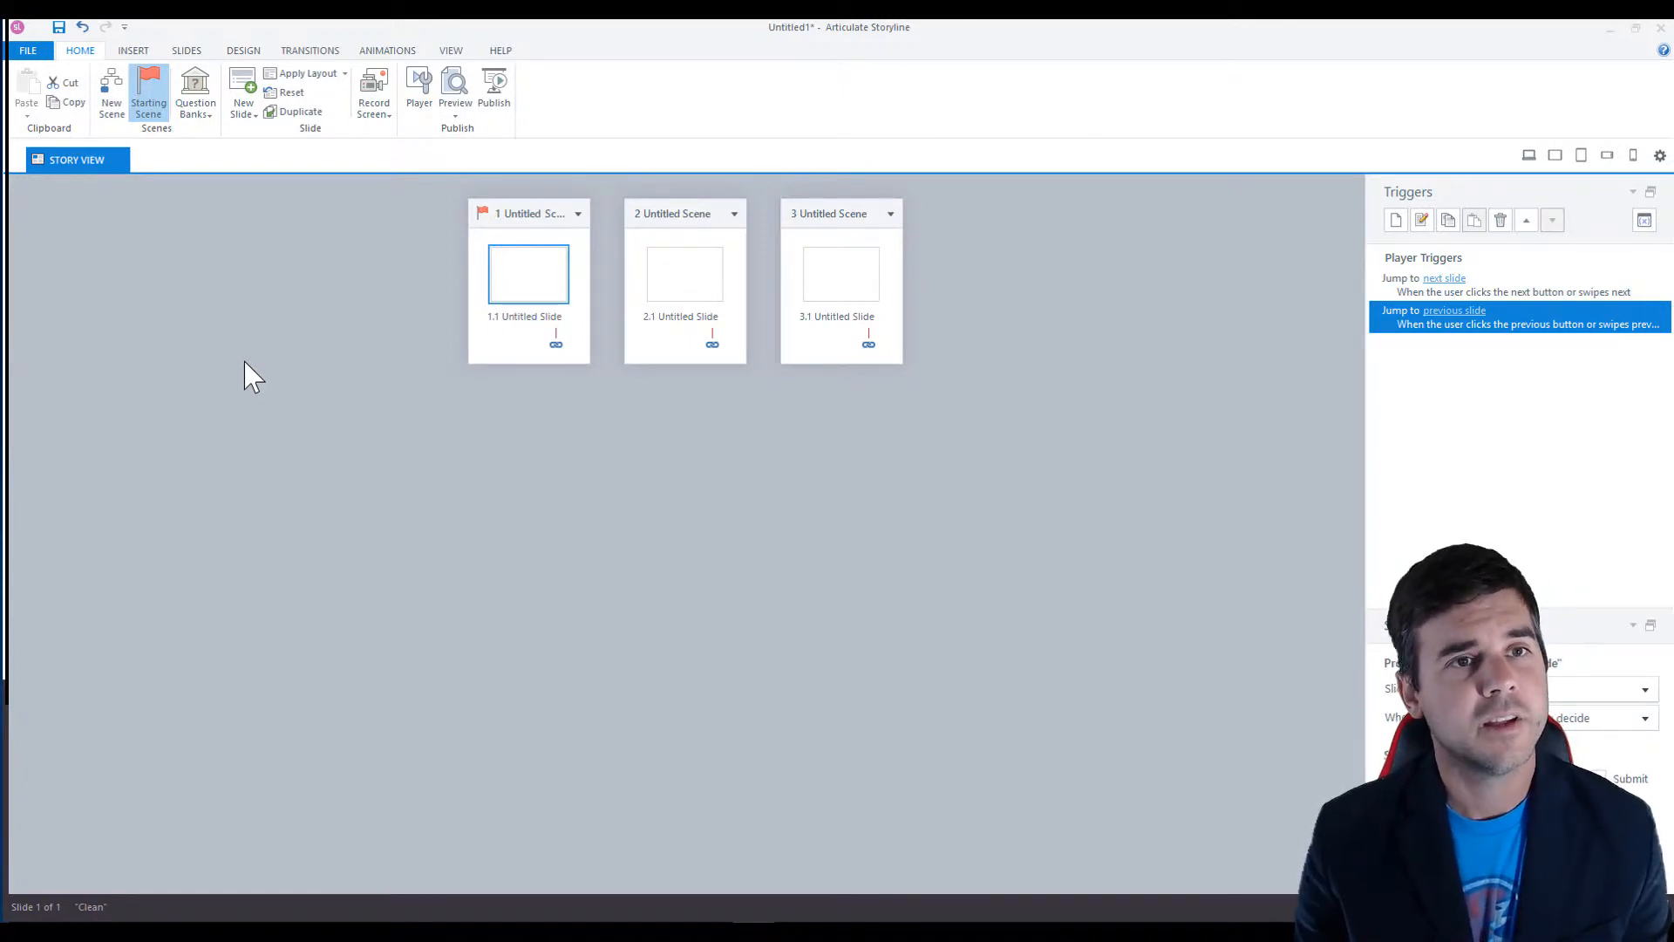
Step: Insert the Main Menu slide of the Vision template from Content Library 360 into the first scene
click(241, 119)
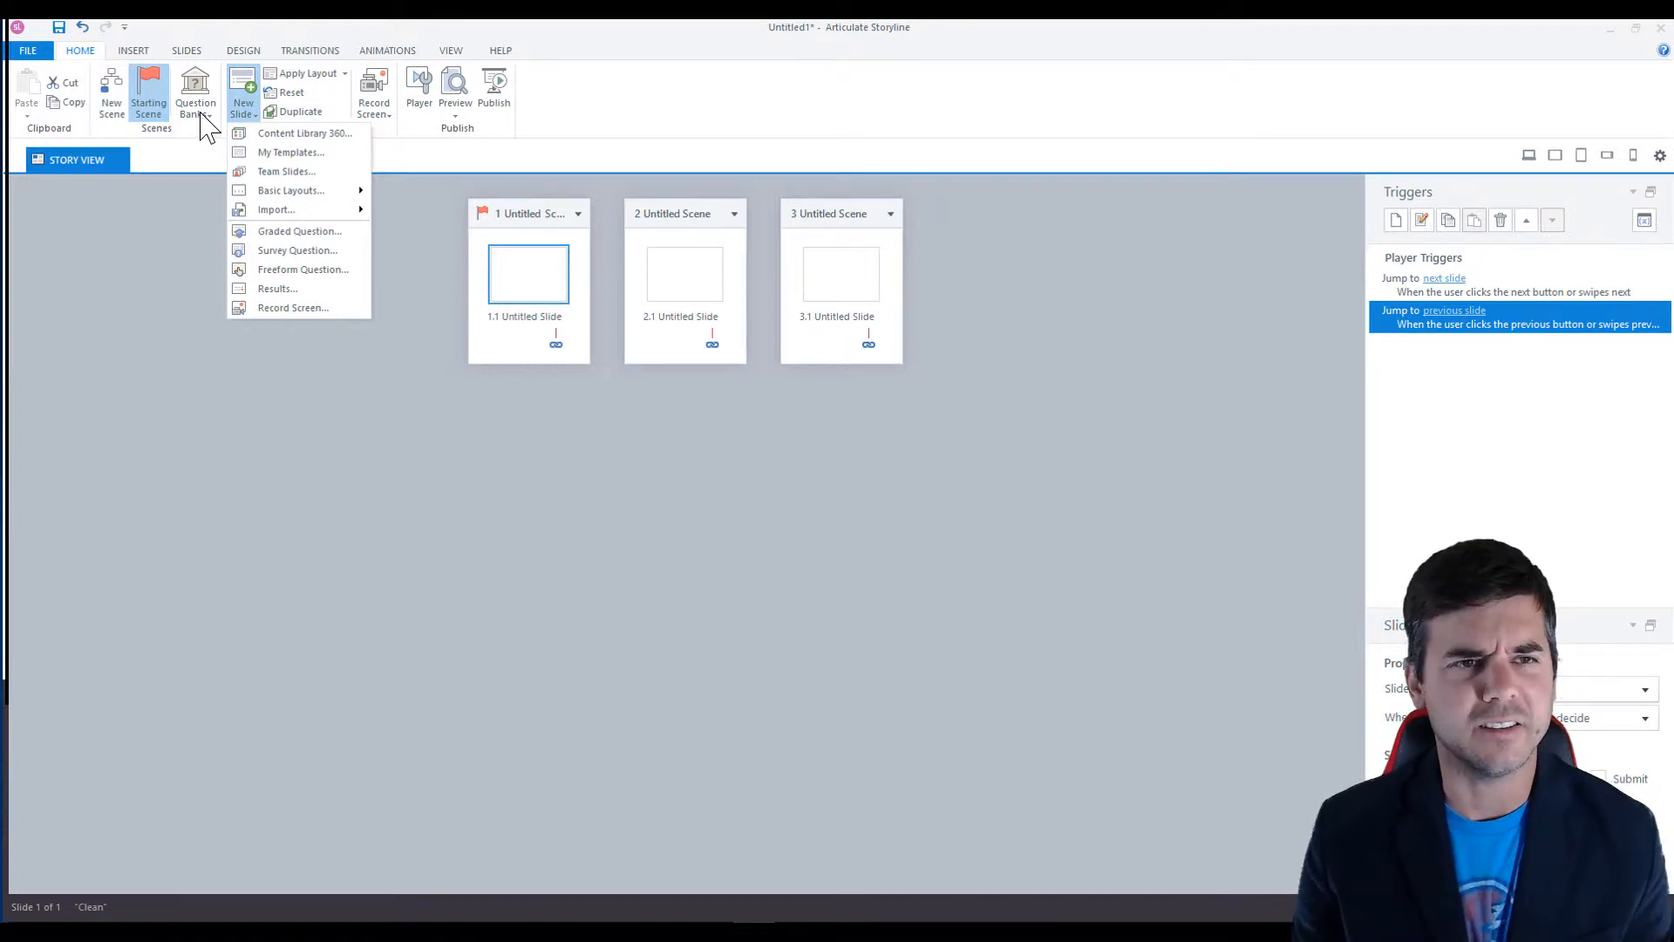
click(262, 133)
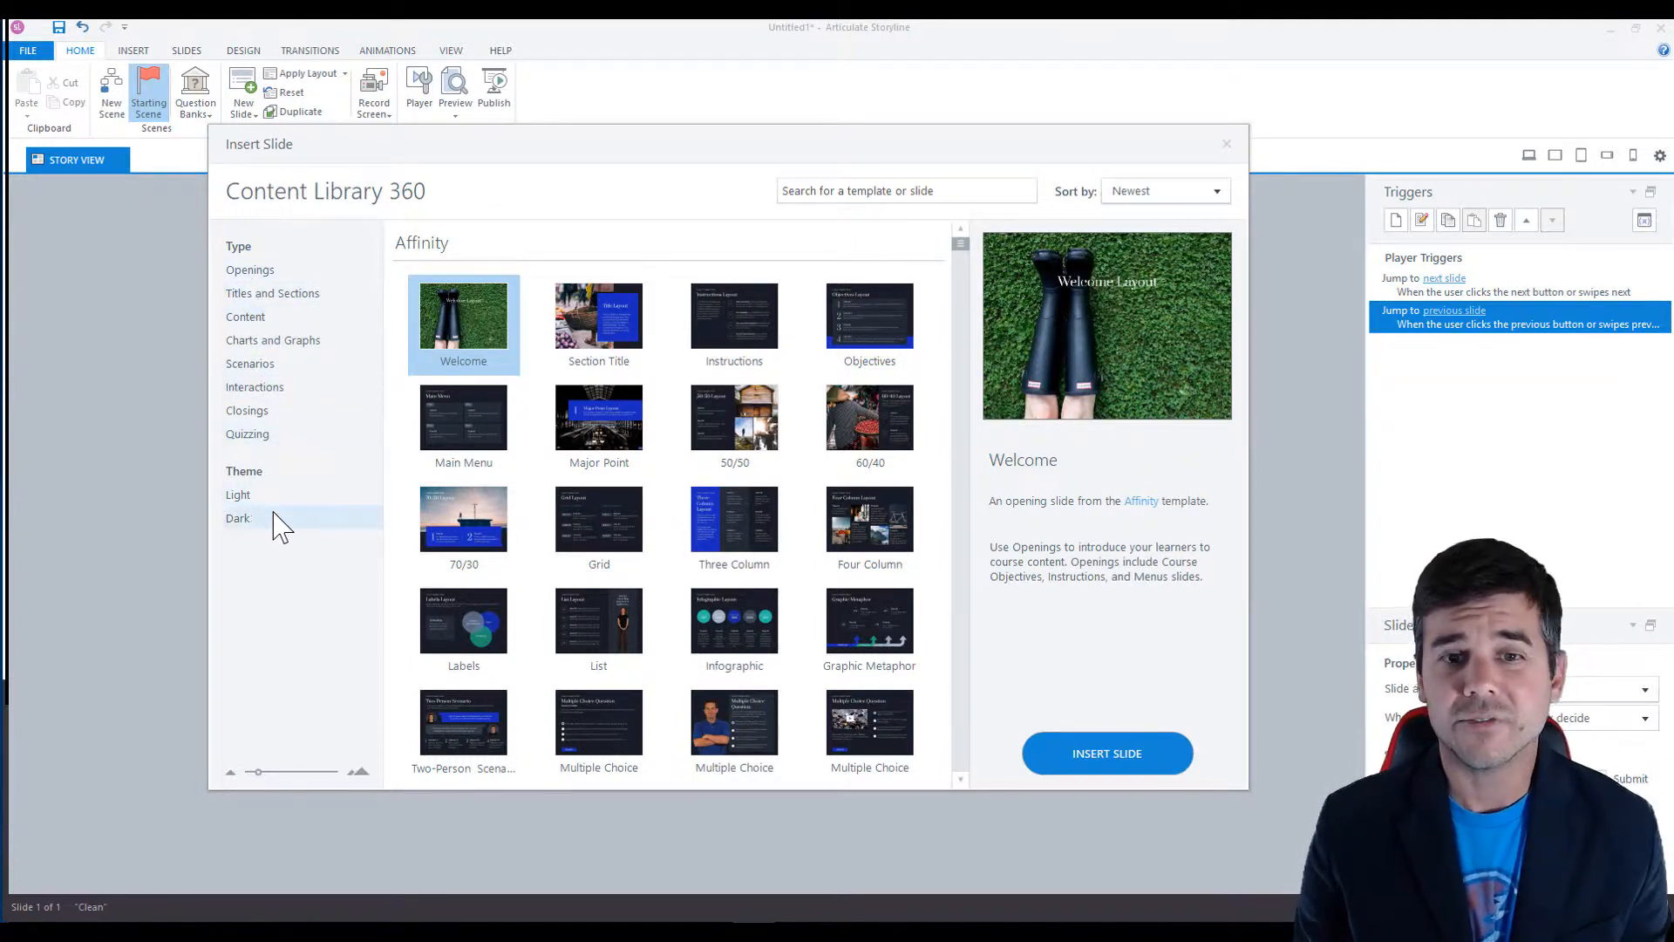
scroll(600, 440, down, 9)
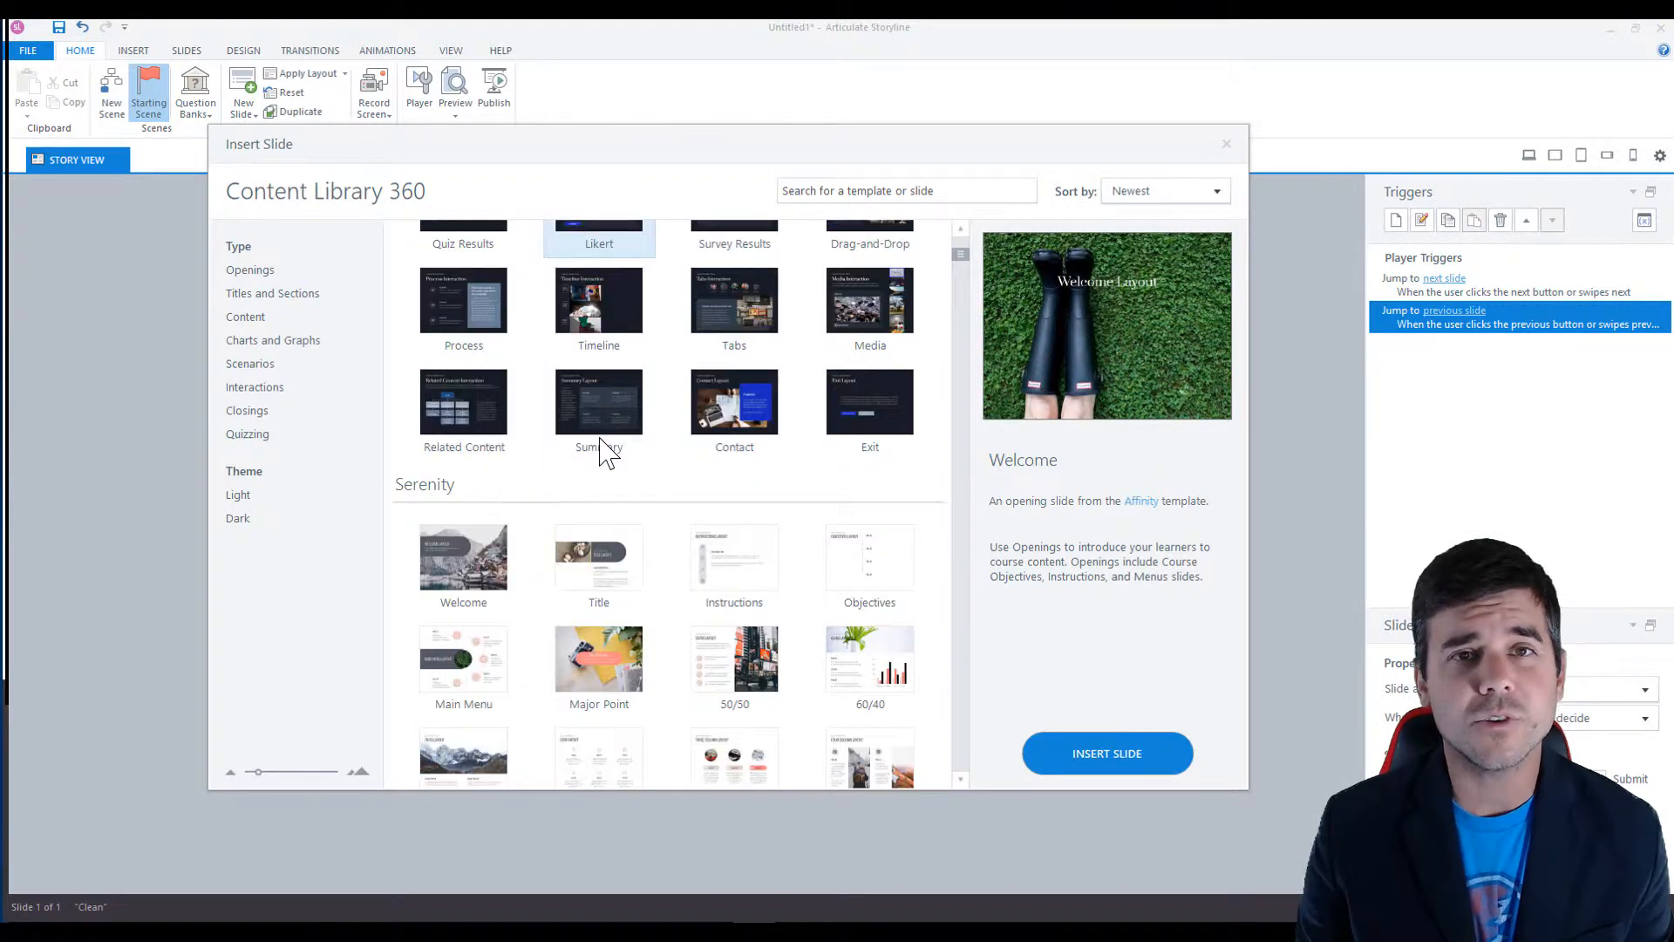
scroll(600, 439, down, 10)
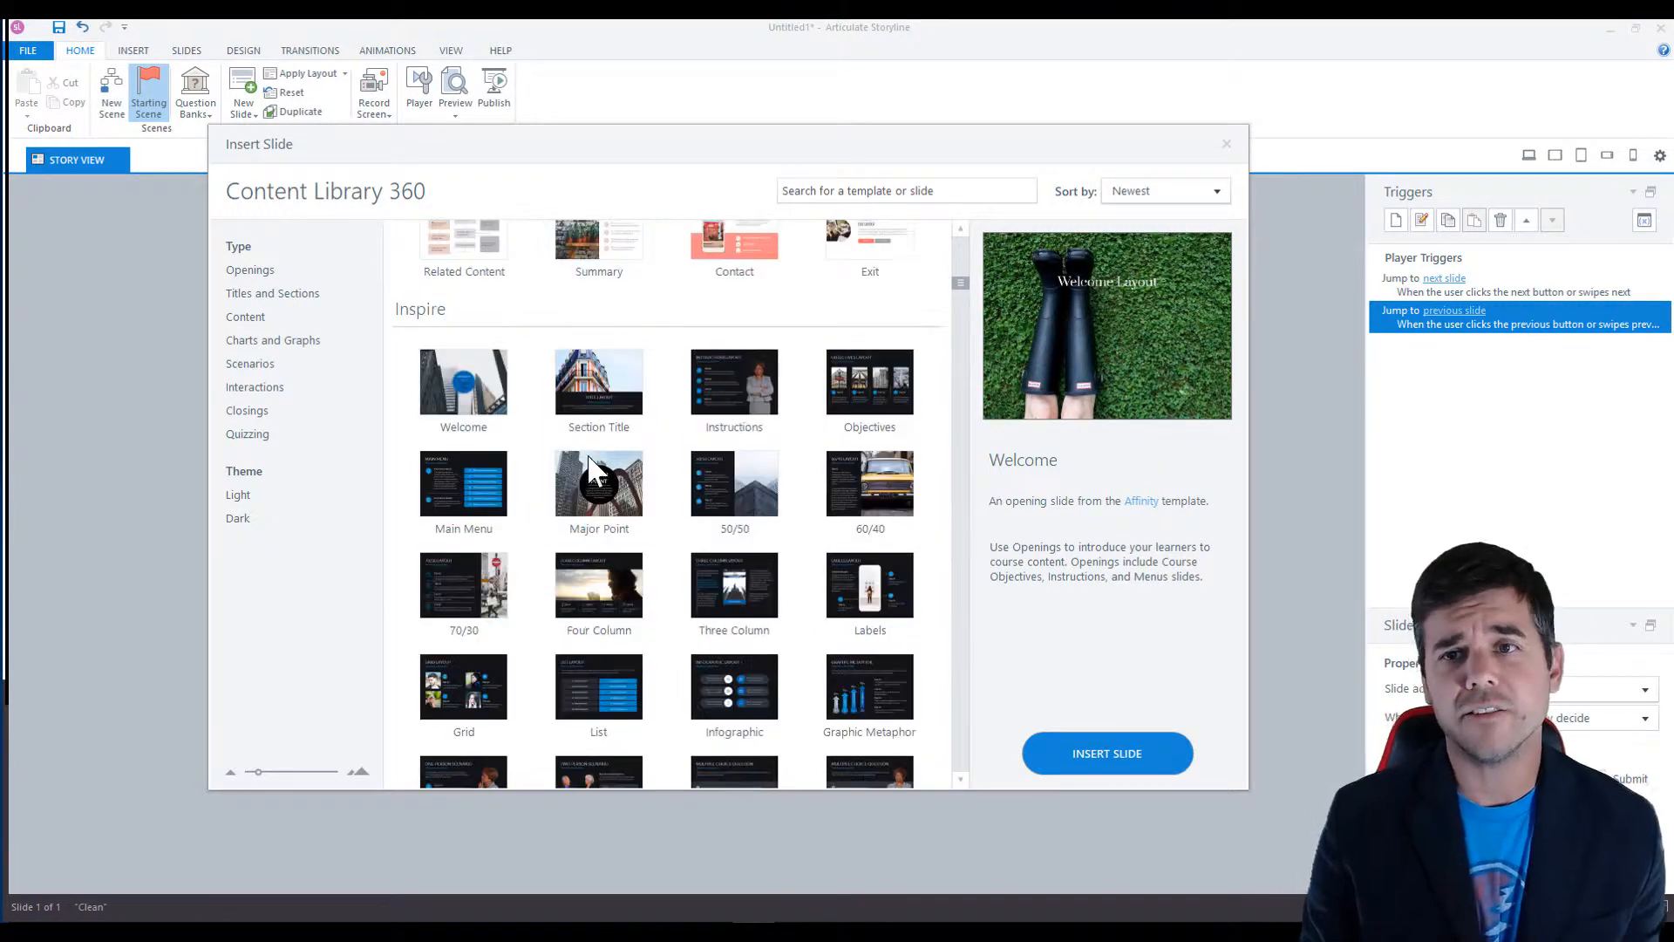
scroll(575, 458, down, 10)
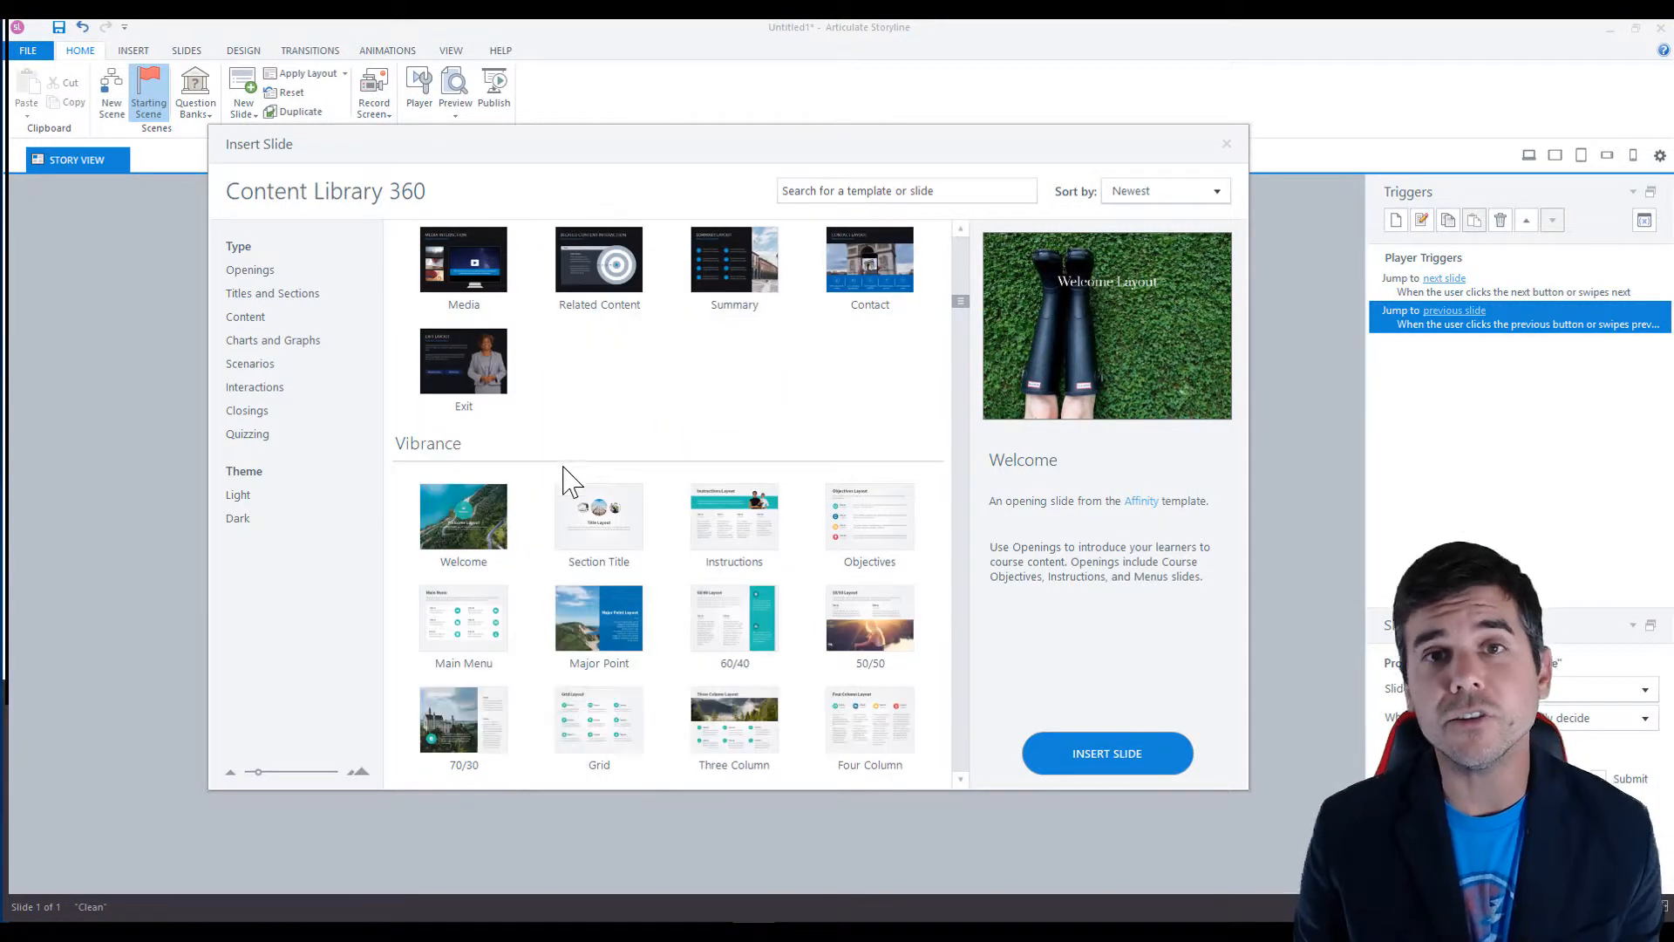
scroll(569, 462, down, 8)
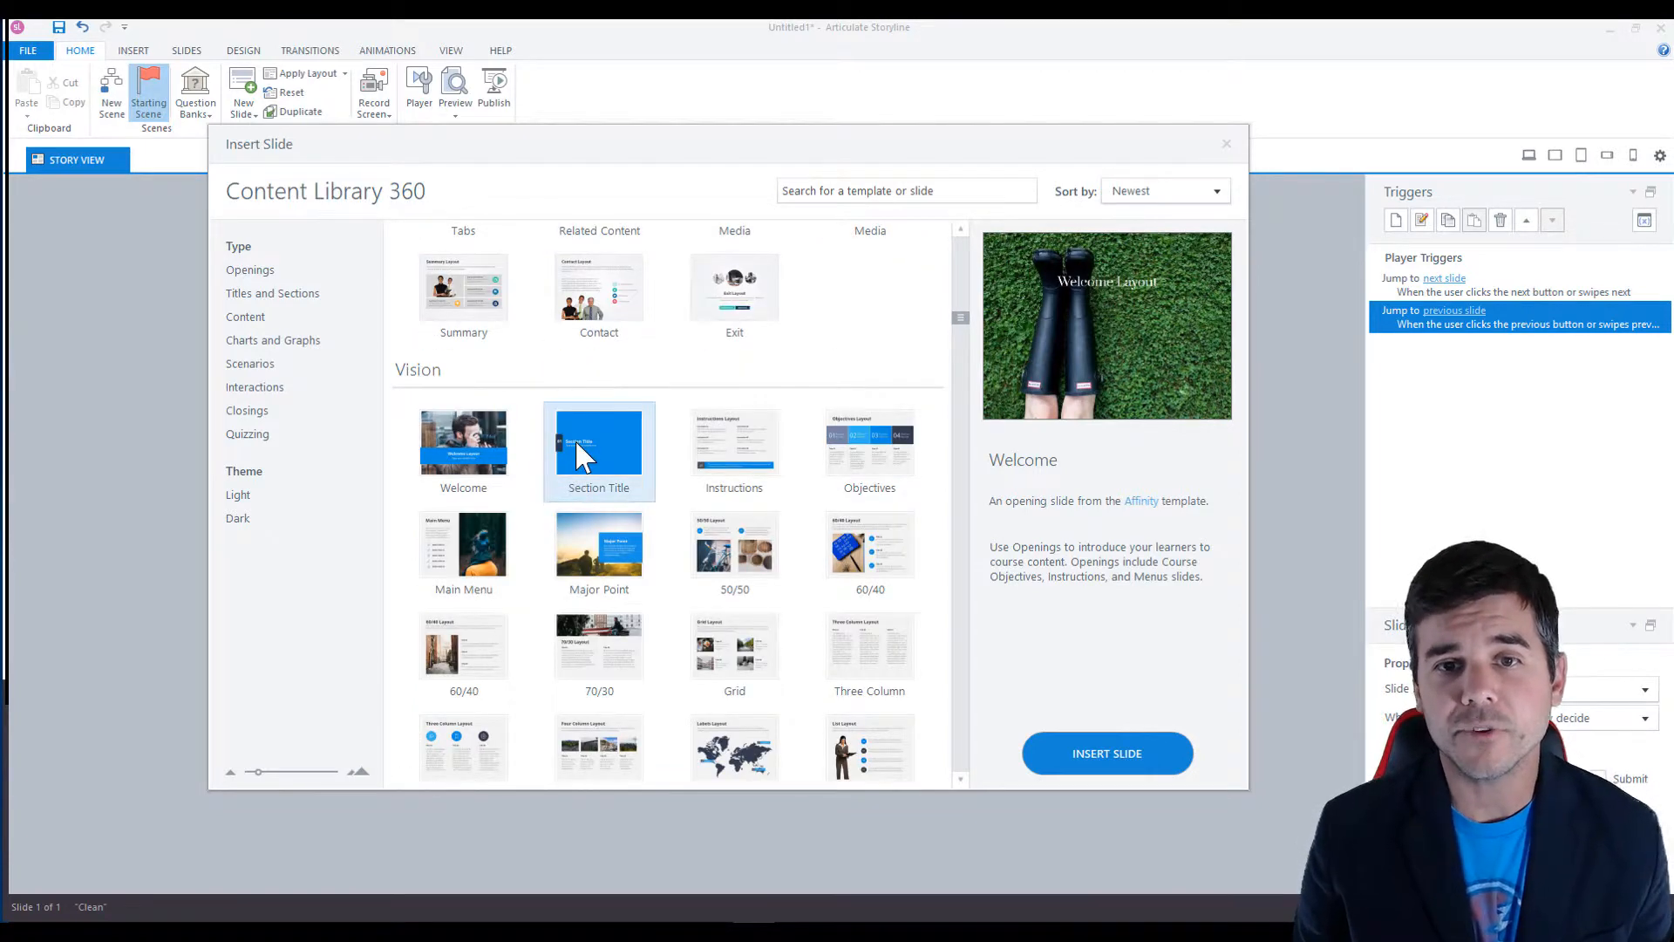
scroll(583, 457, down, 2)
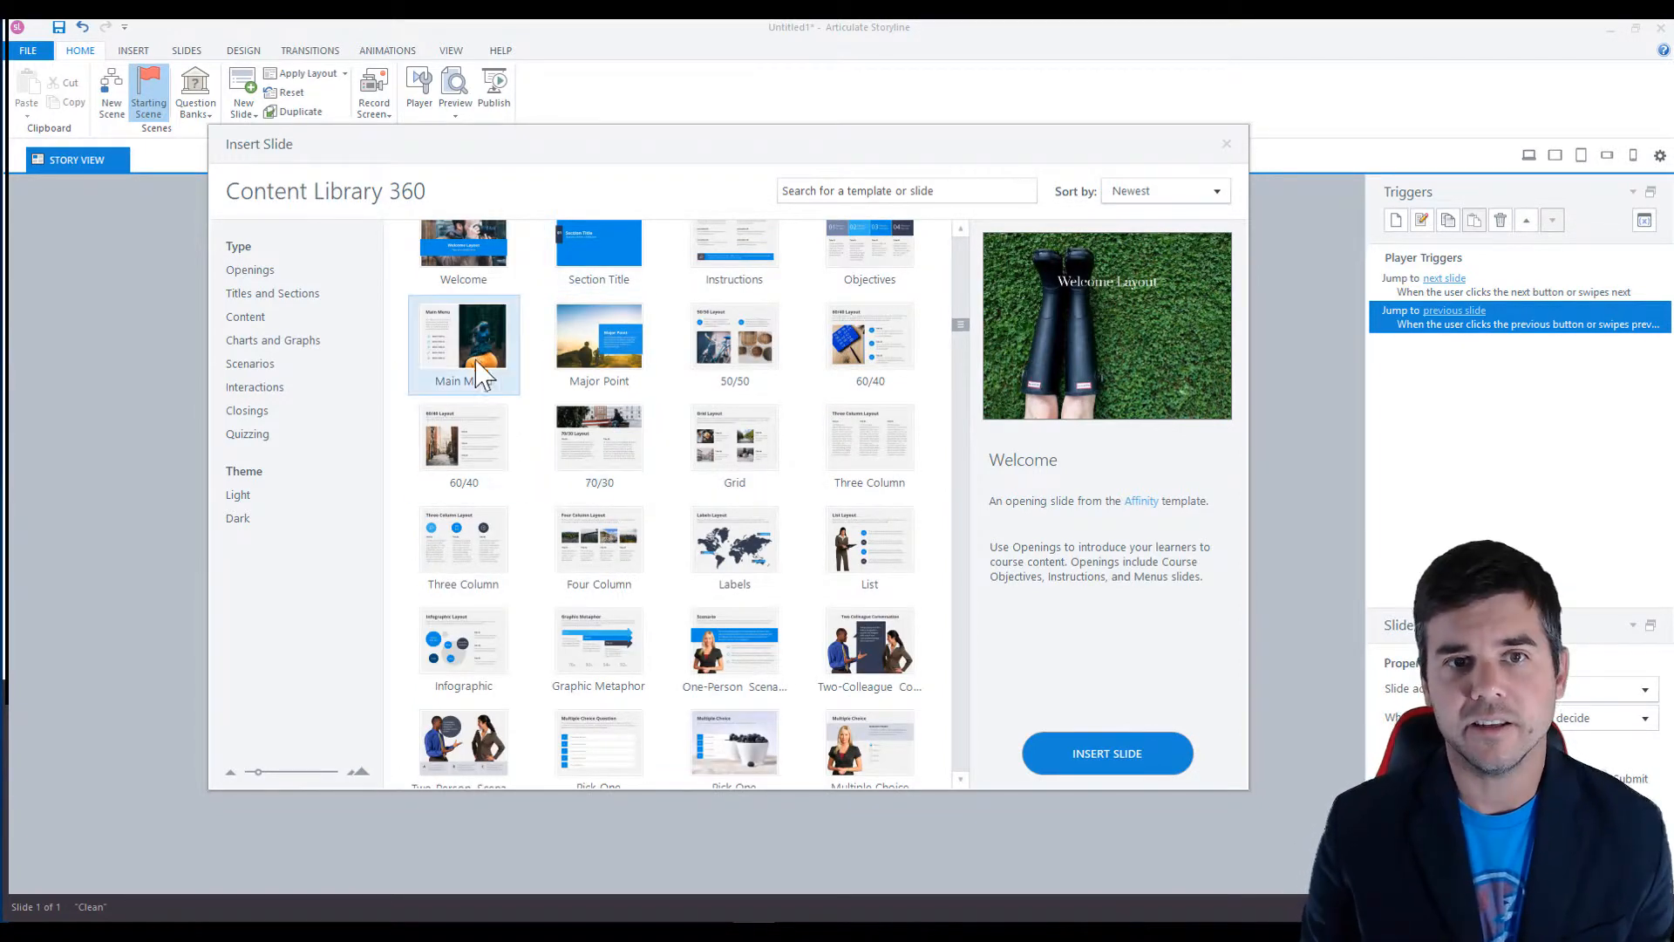
key(Escape)
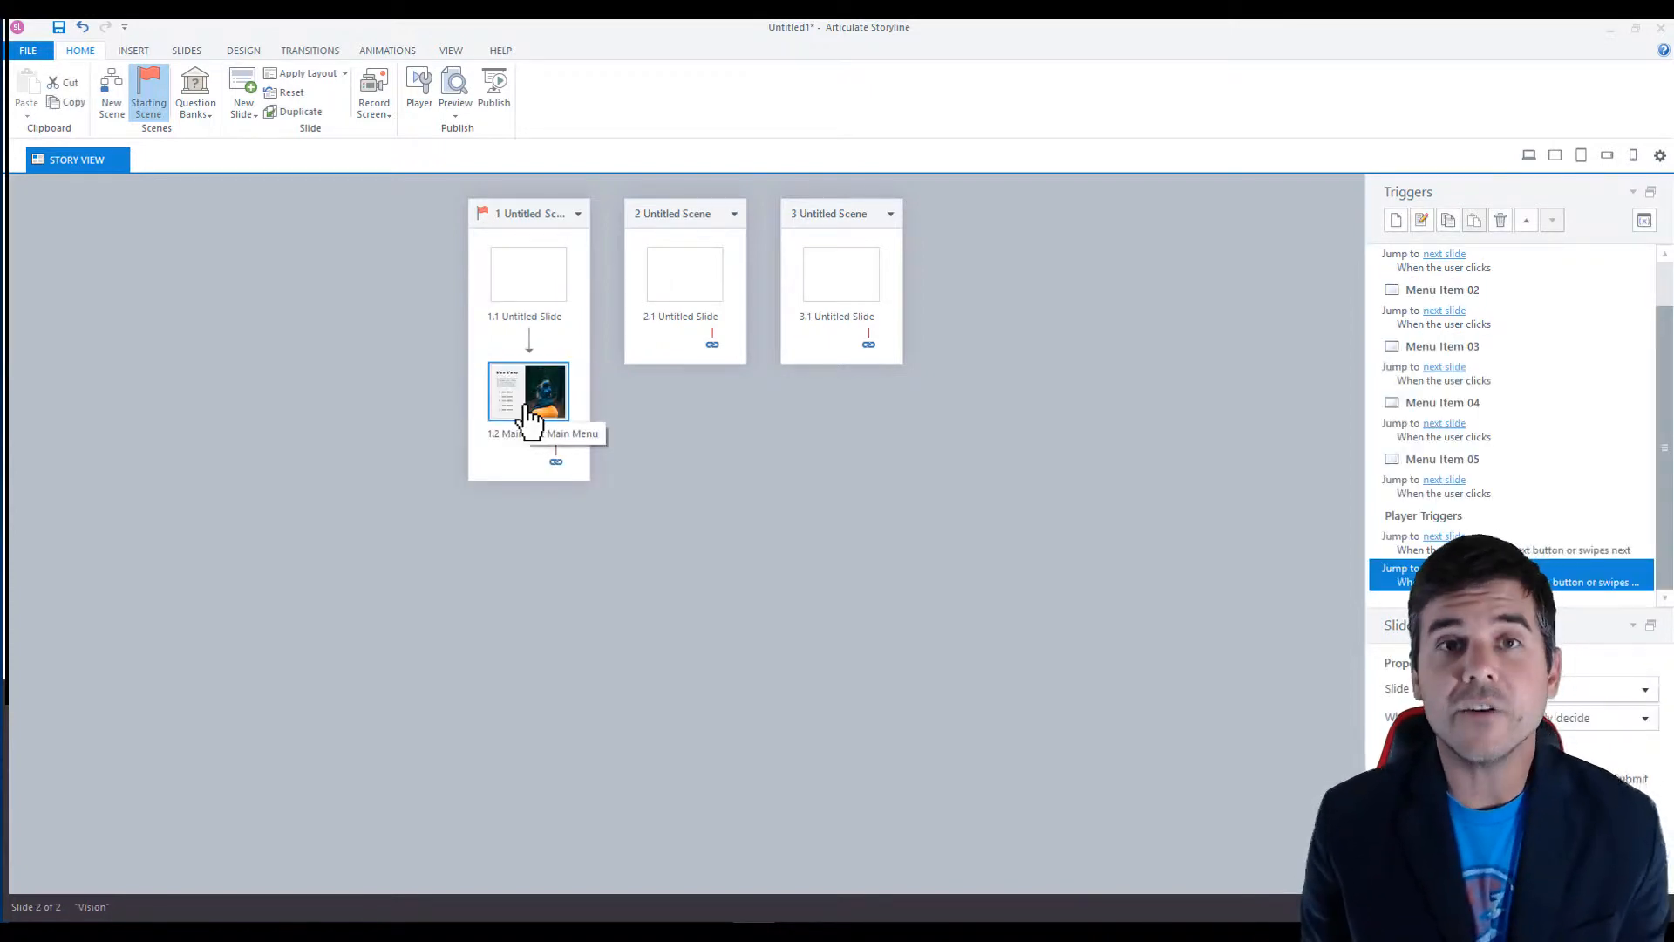
Step: View the shared projects in Team Slides and close the library without inserting any slides
click(244, 111)
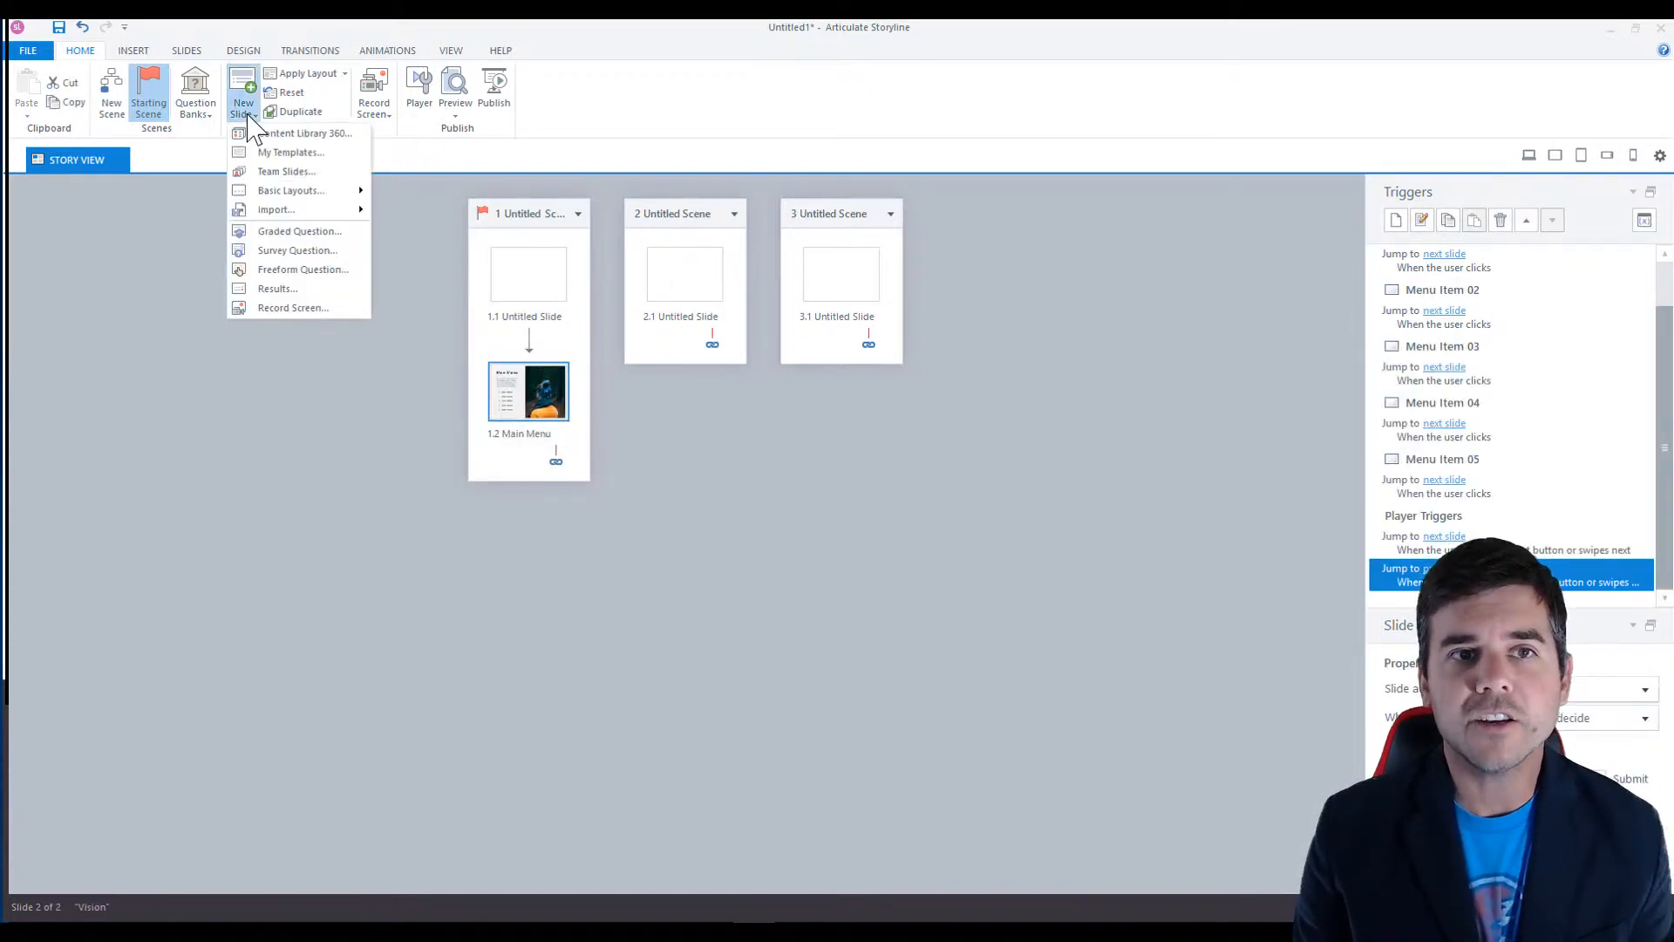
click(312, 173)
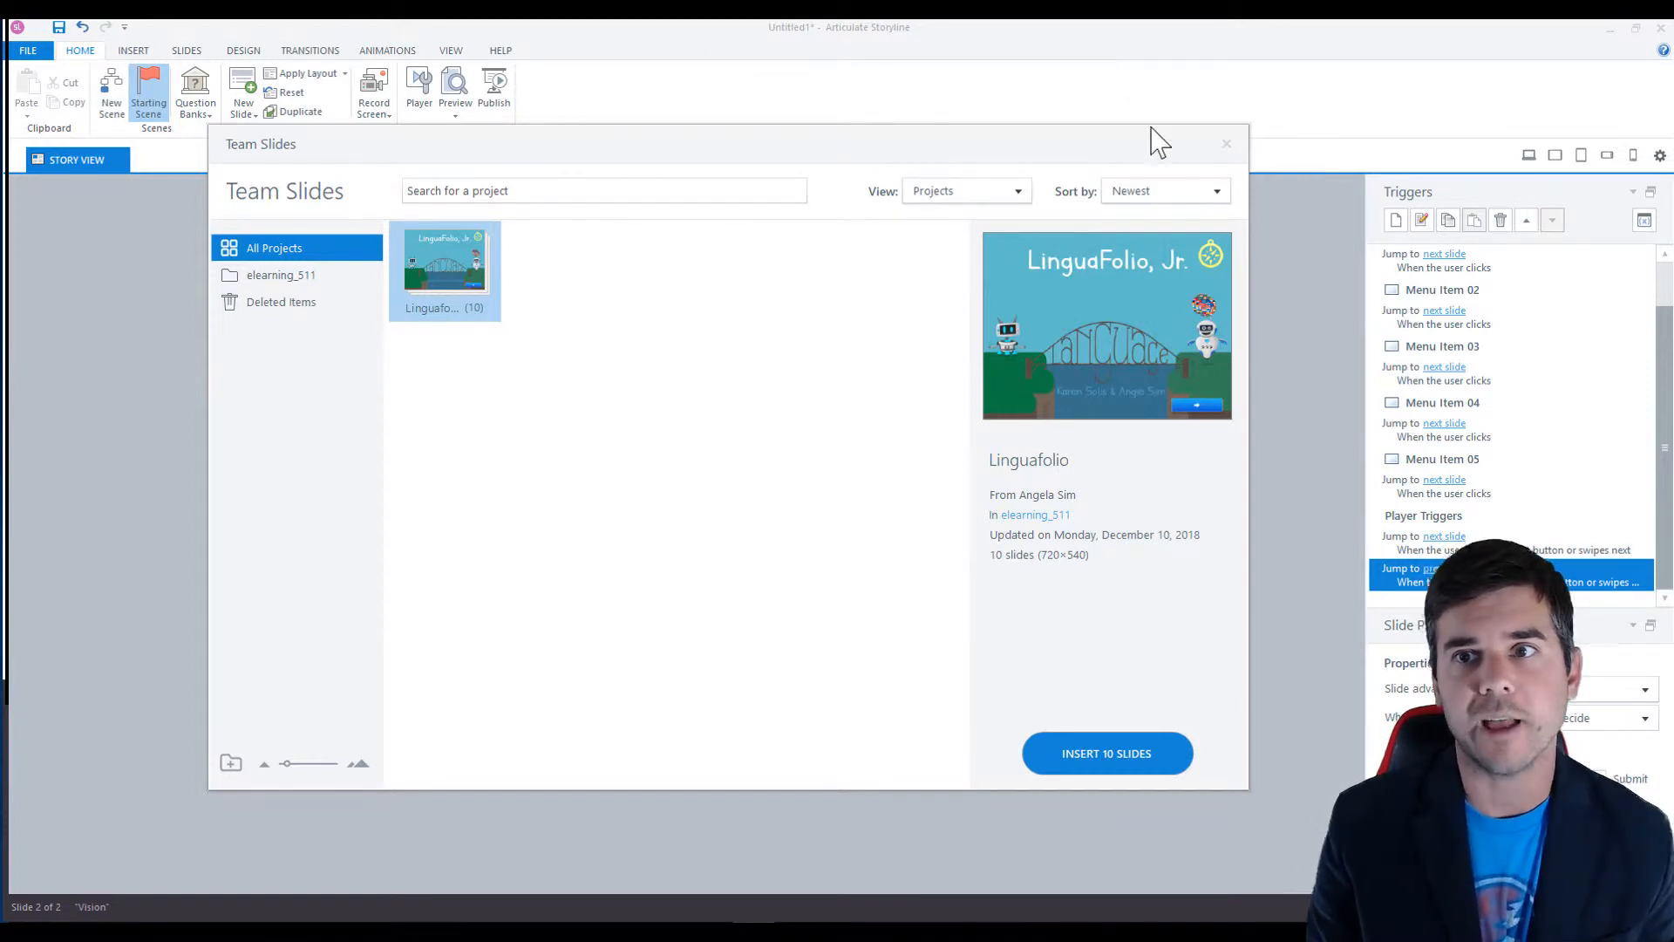
click(1226, 144)
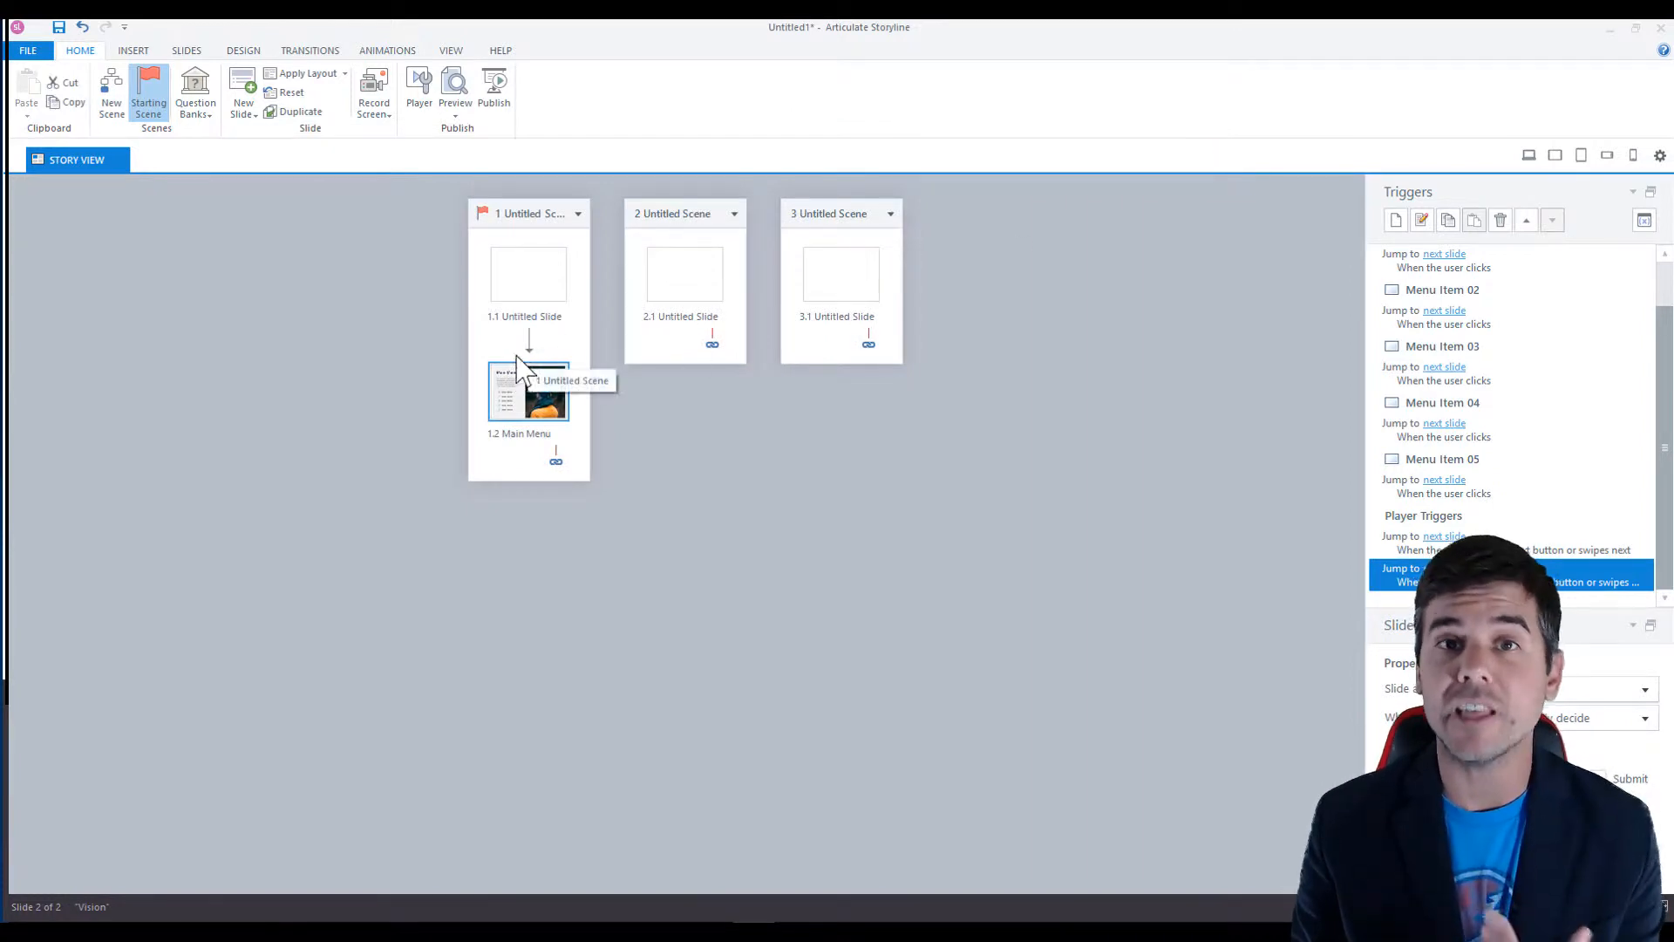
Step: Browse the basic layouts for new slides and the layouts applicable to the Main Menu slide, and close both galleries without choosing one
click(244, 109)
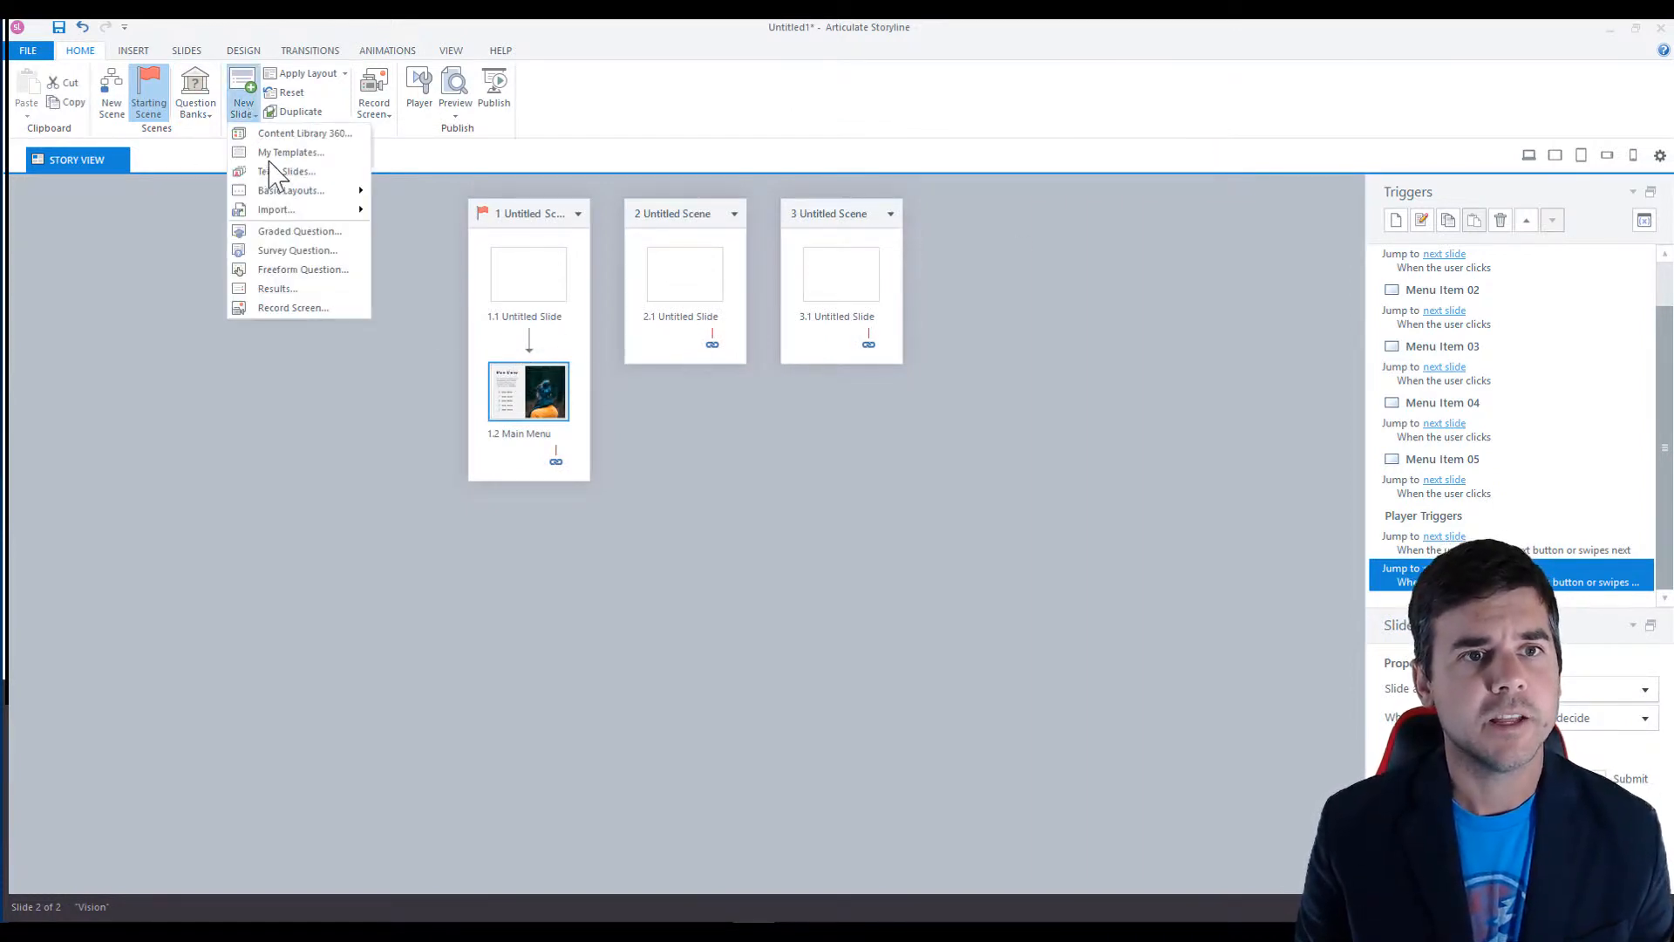
mouse_move(300, 195)
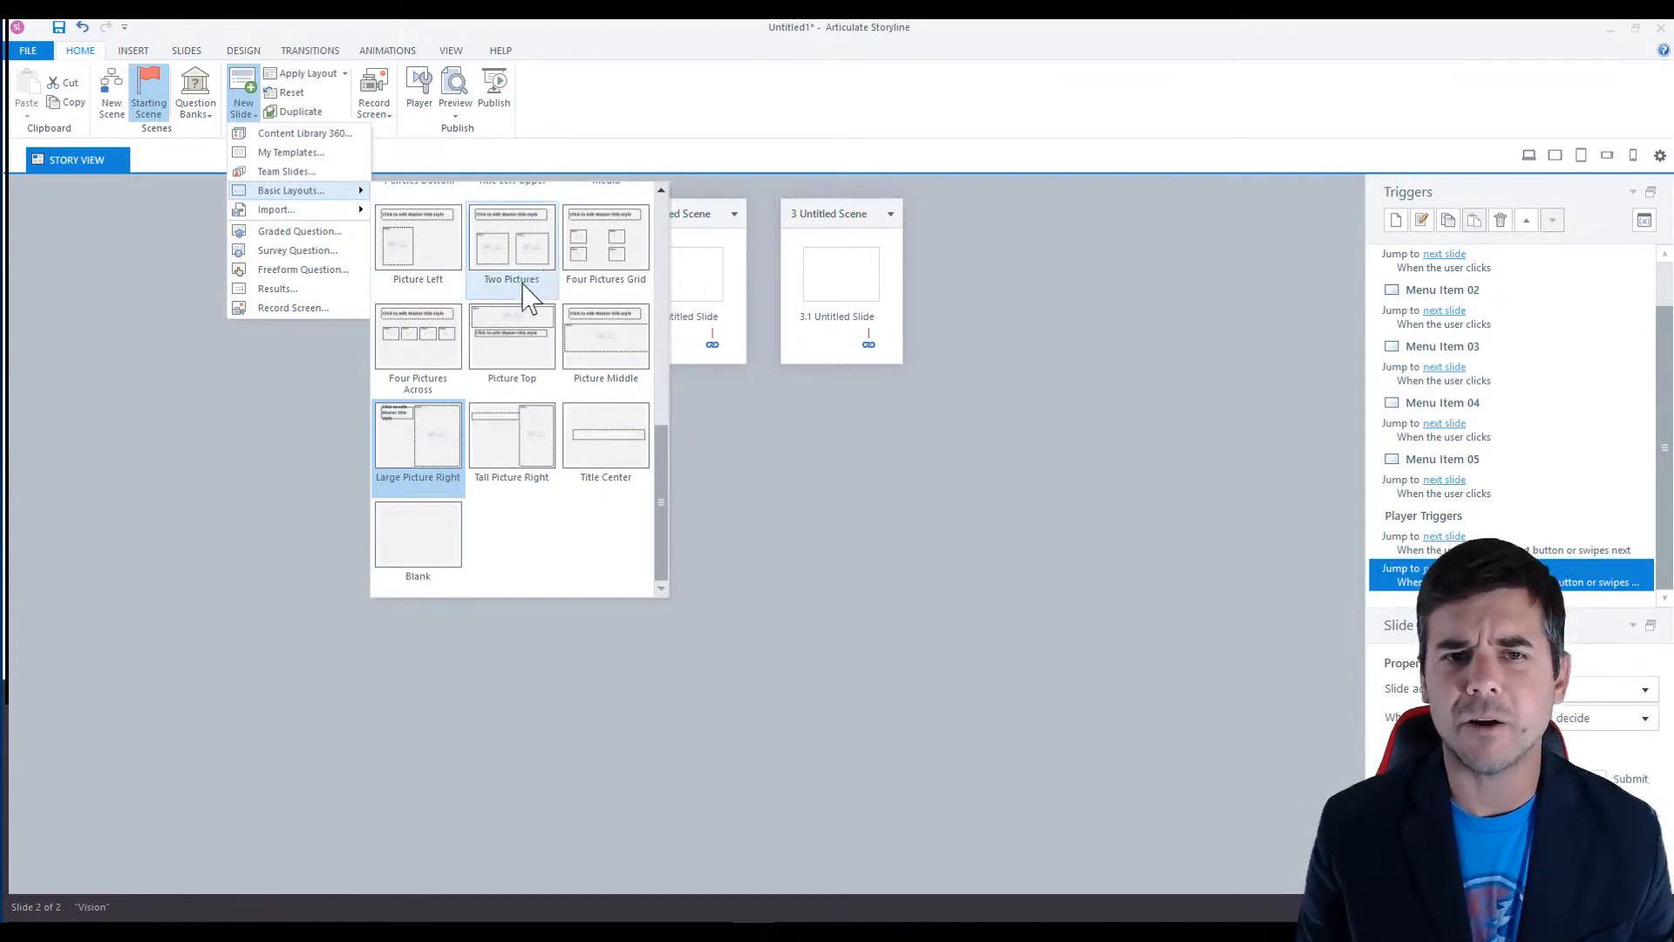
scroll(589, 275, up, 1)
scroll(589, 274, up, 5)
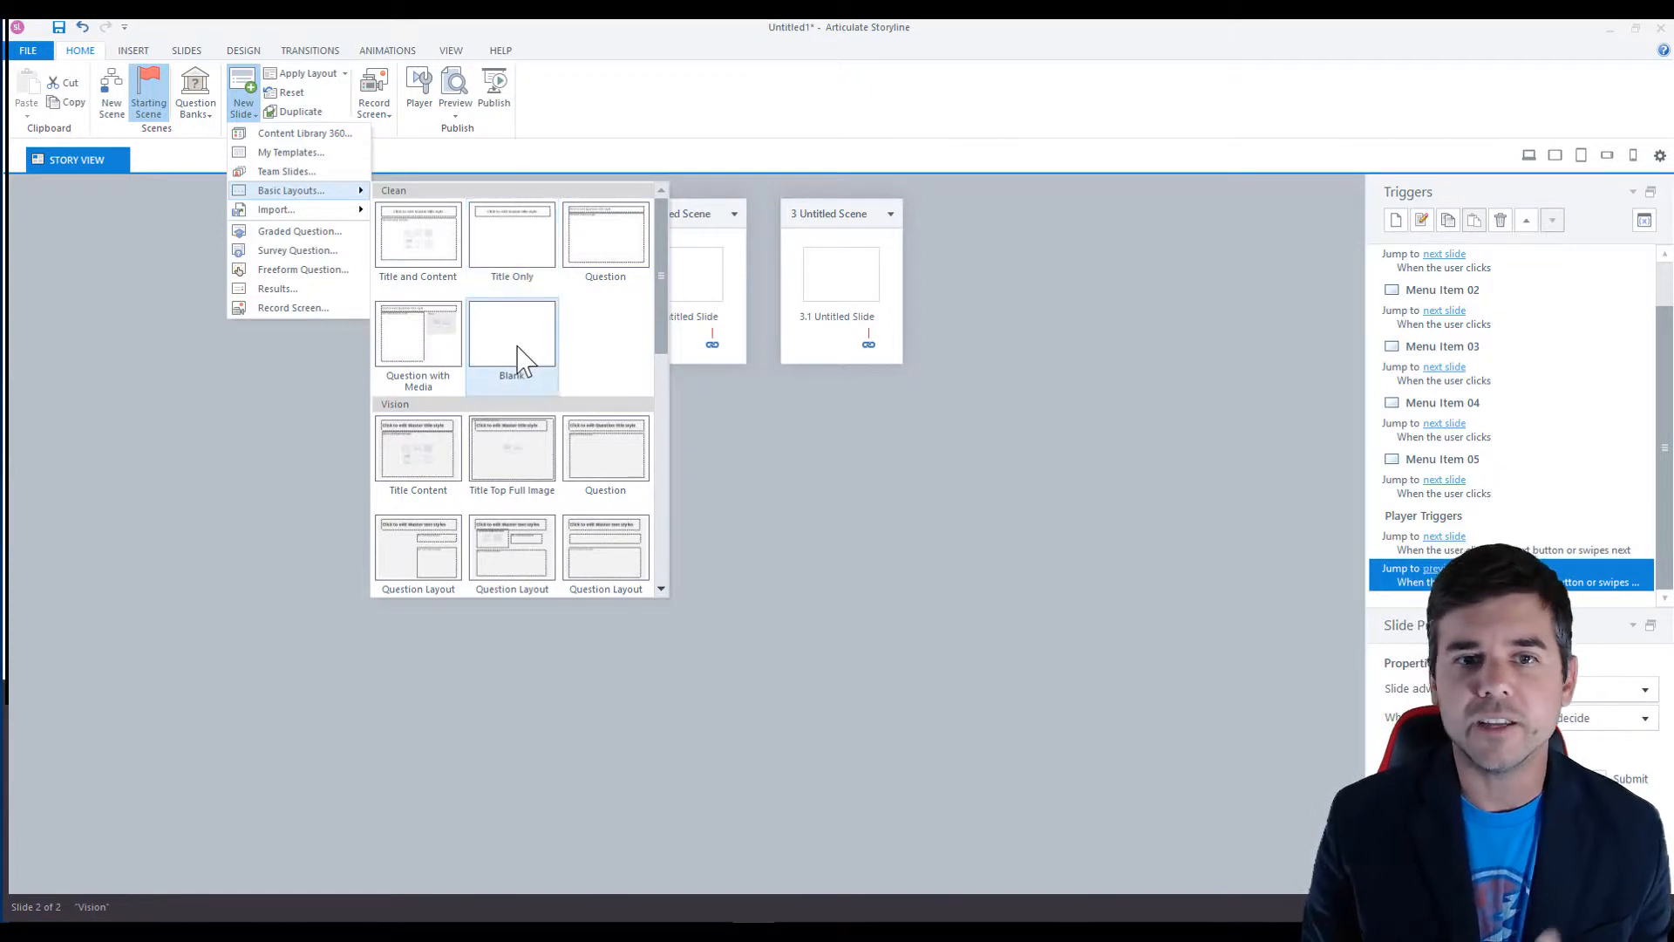
scroll(518, 384, down, 2)
scroll(514, 397, down, 1)
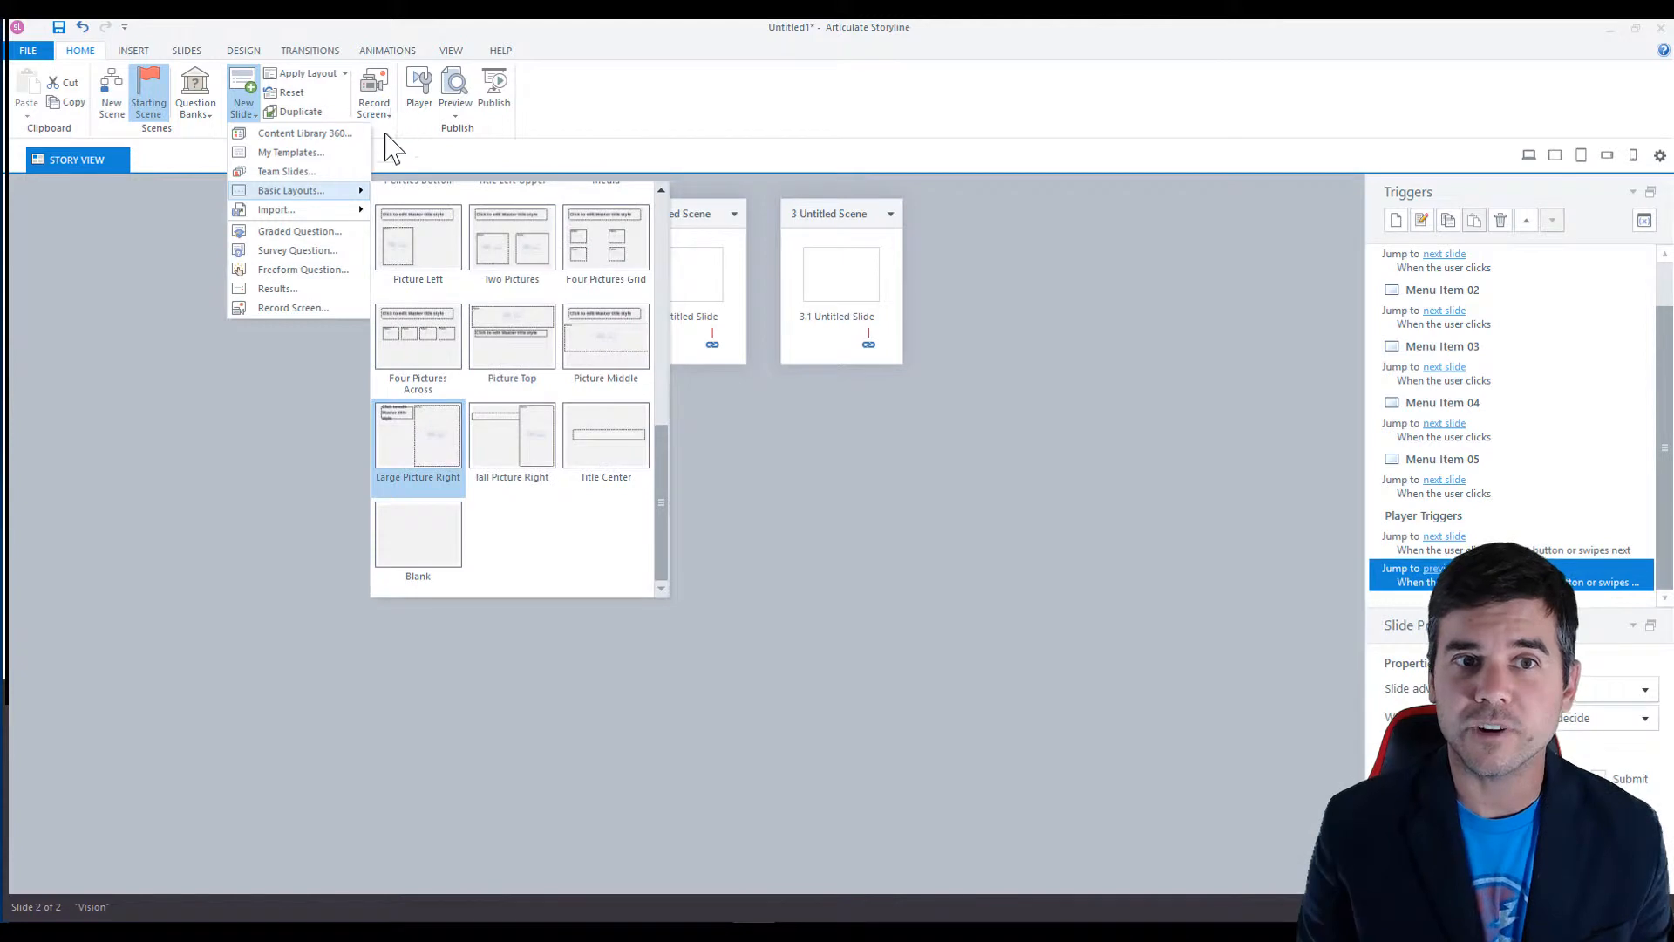
click(296, 440)
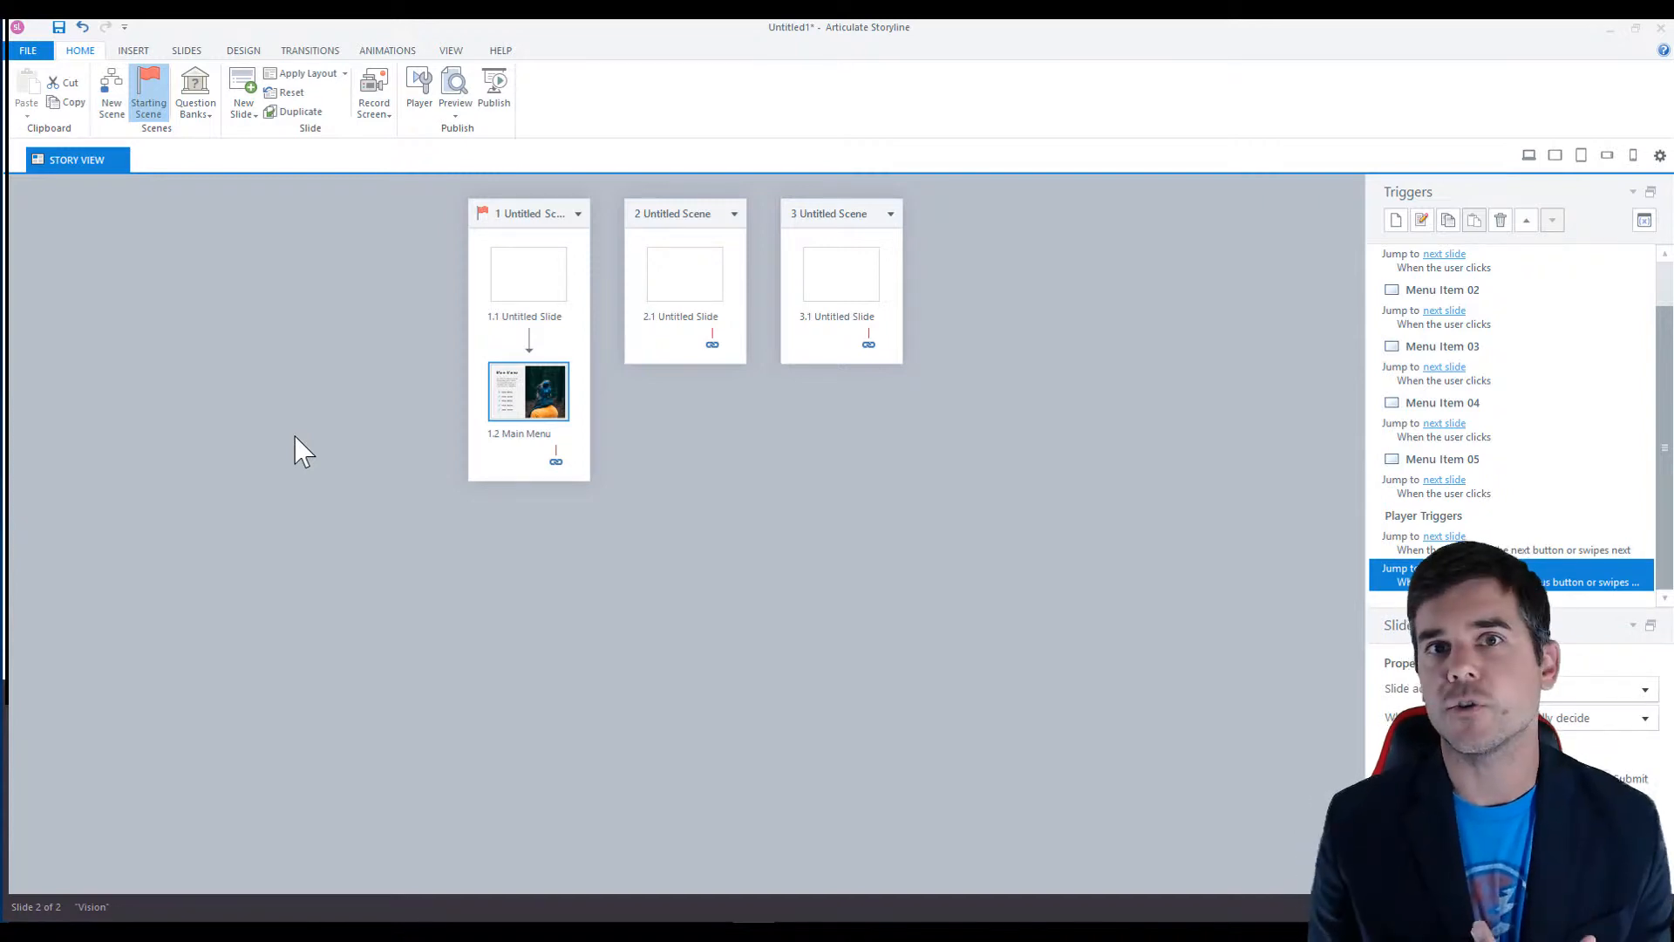
click(314, 74)
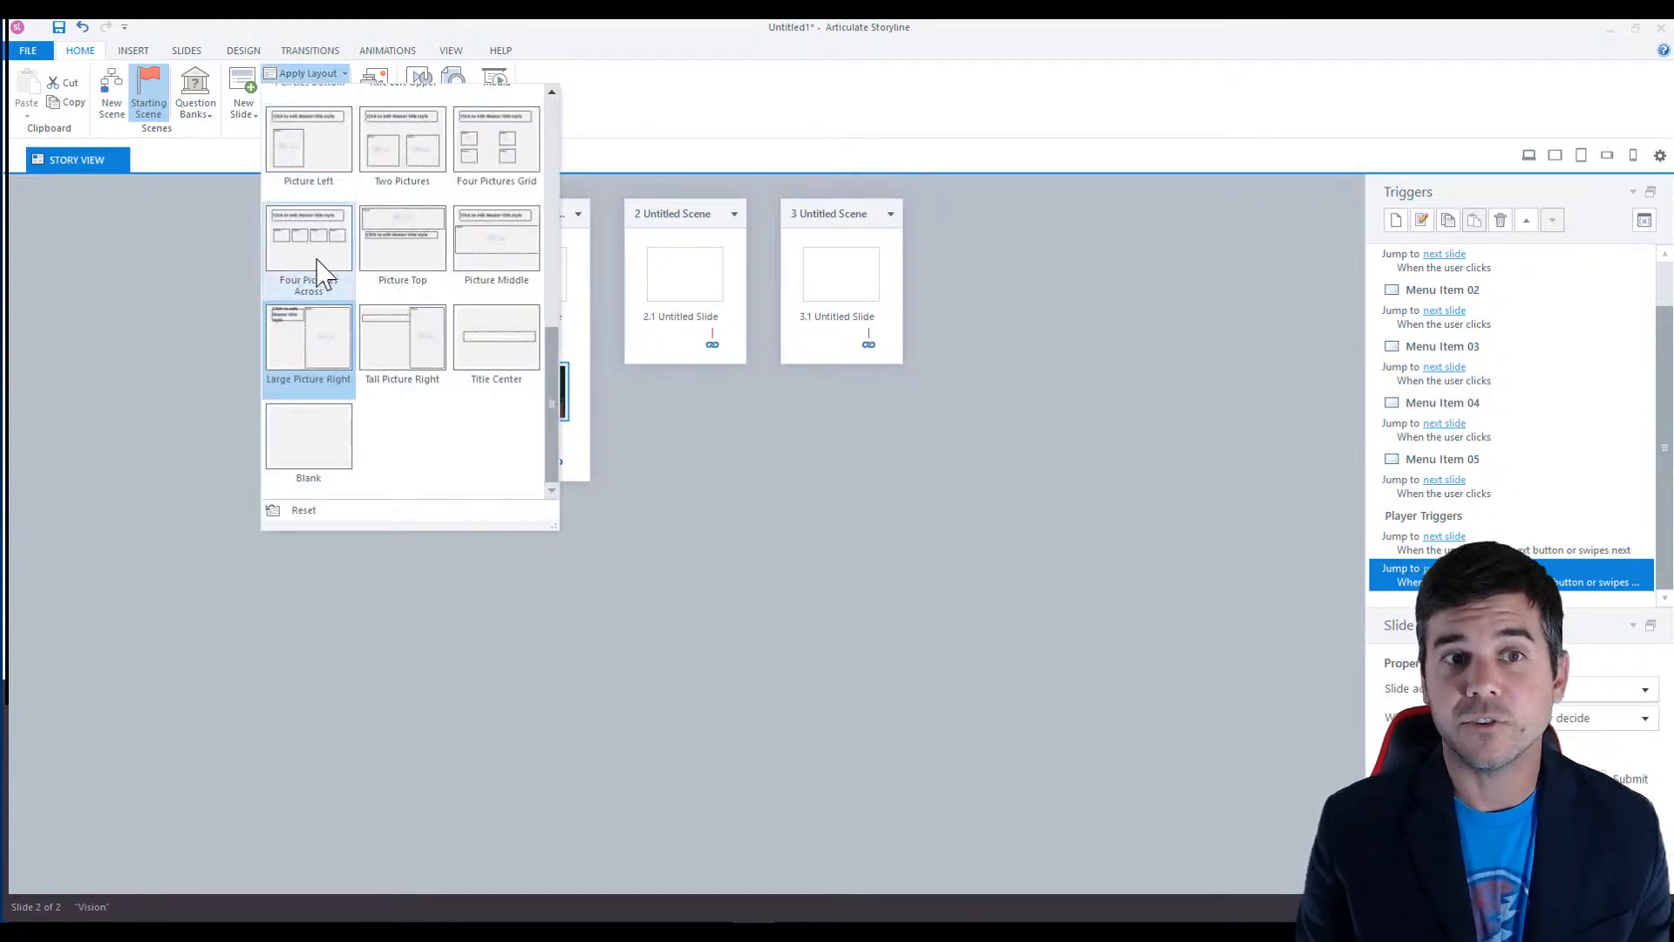
click(180, 279)
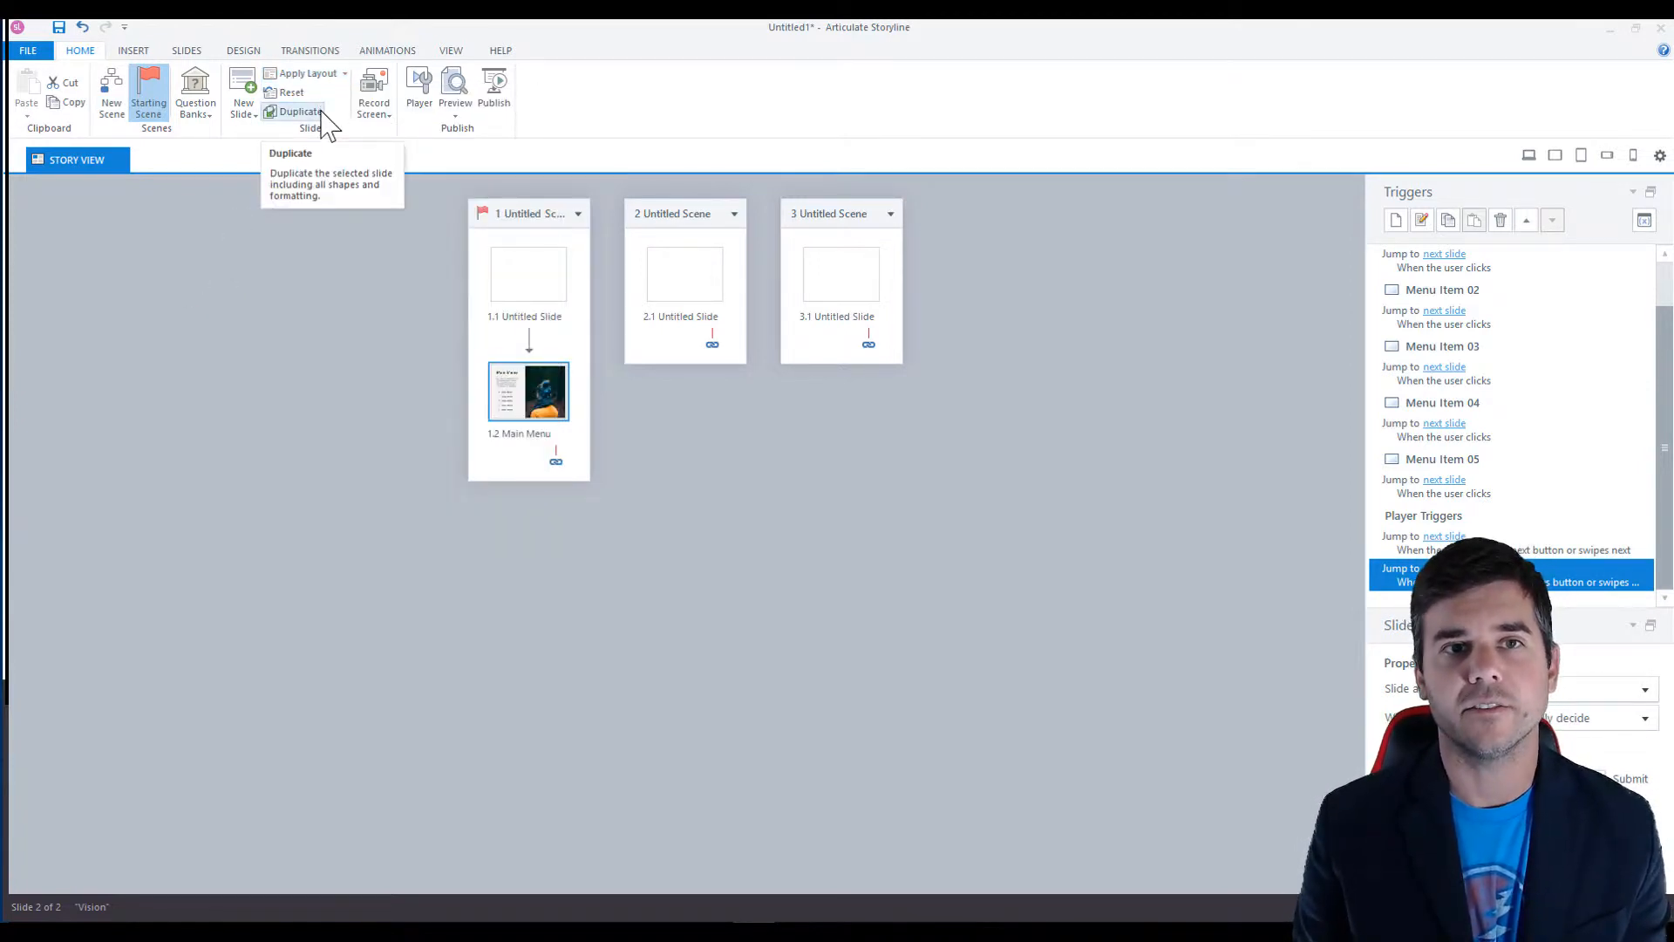
Step: Open the screen recorder, inspect its microphone sources and recording settings, and cancel without recording
click(389, 117)
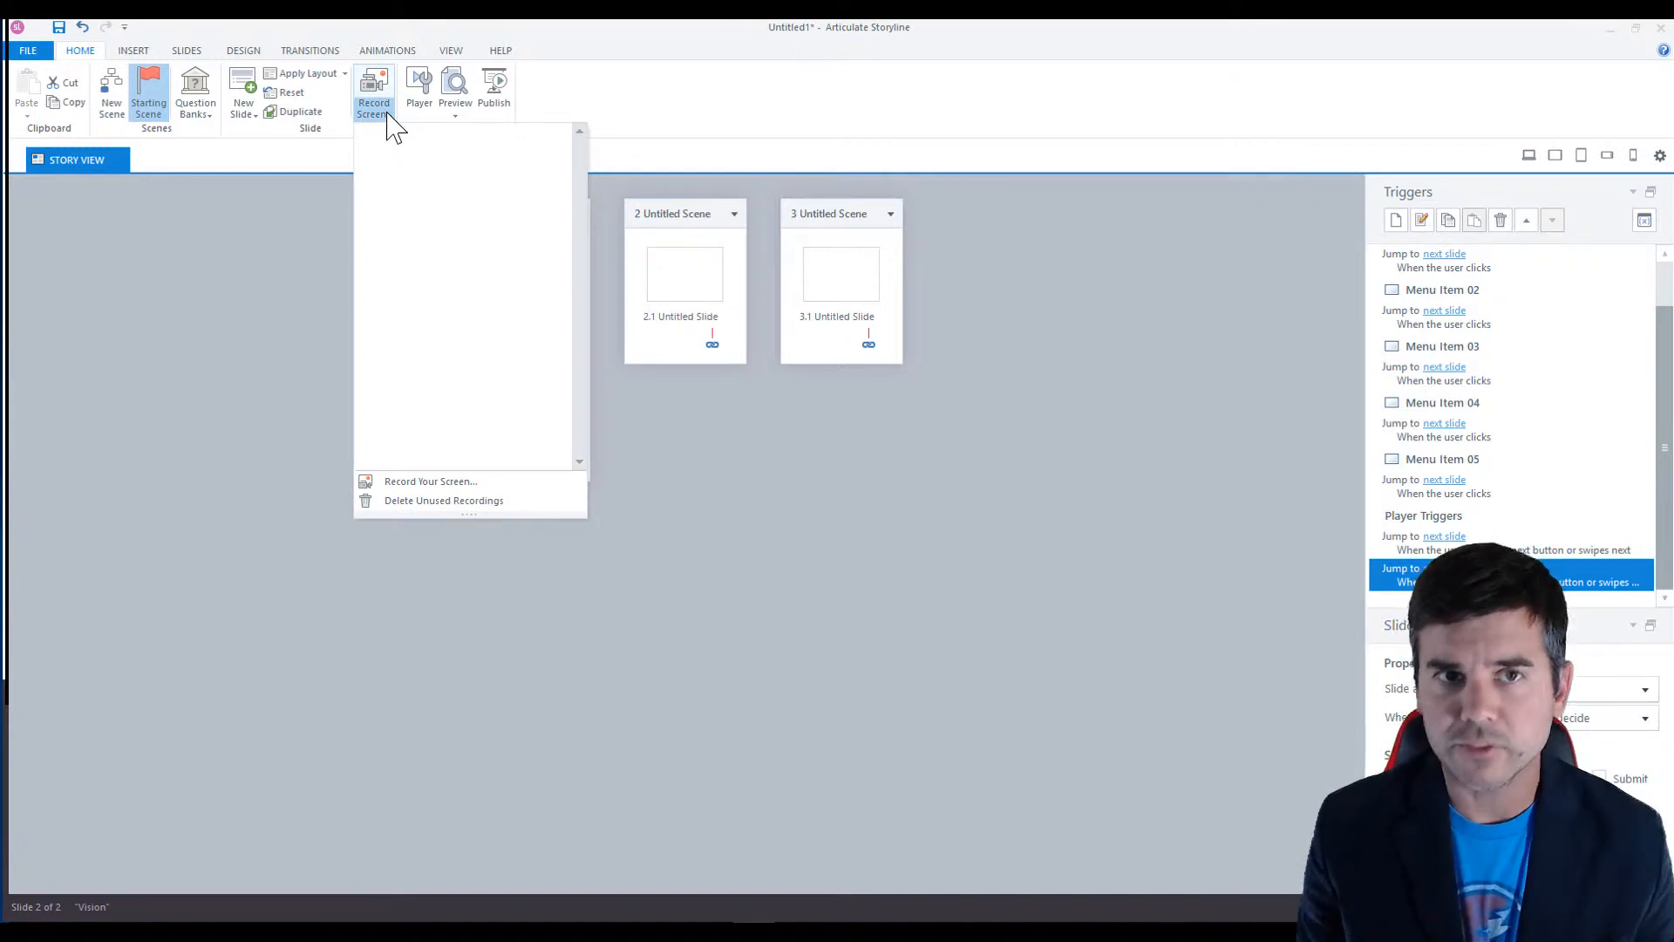
click(428, 482)
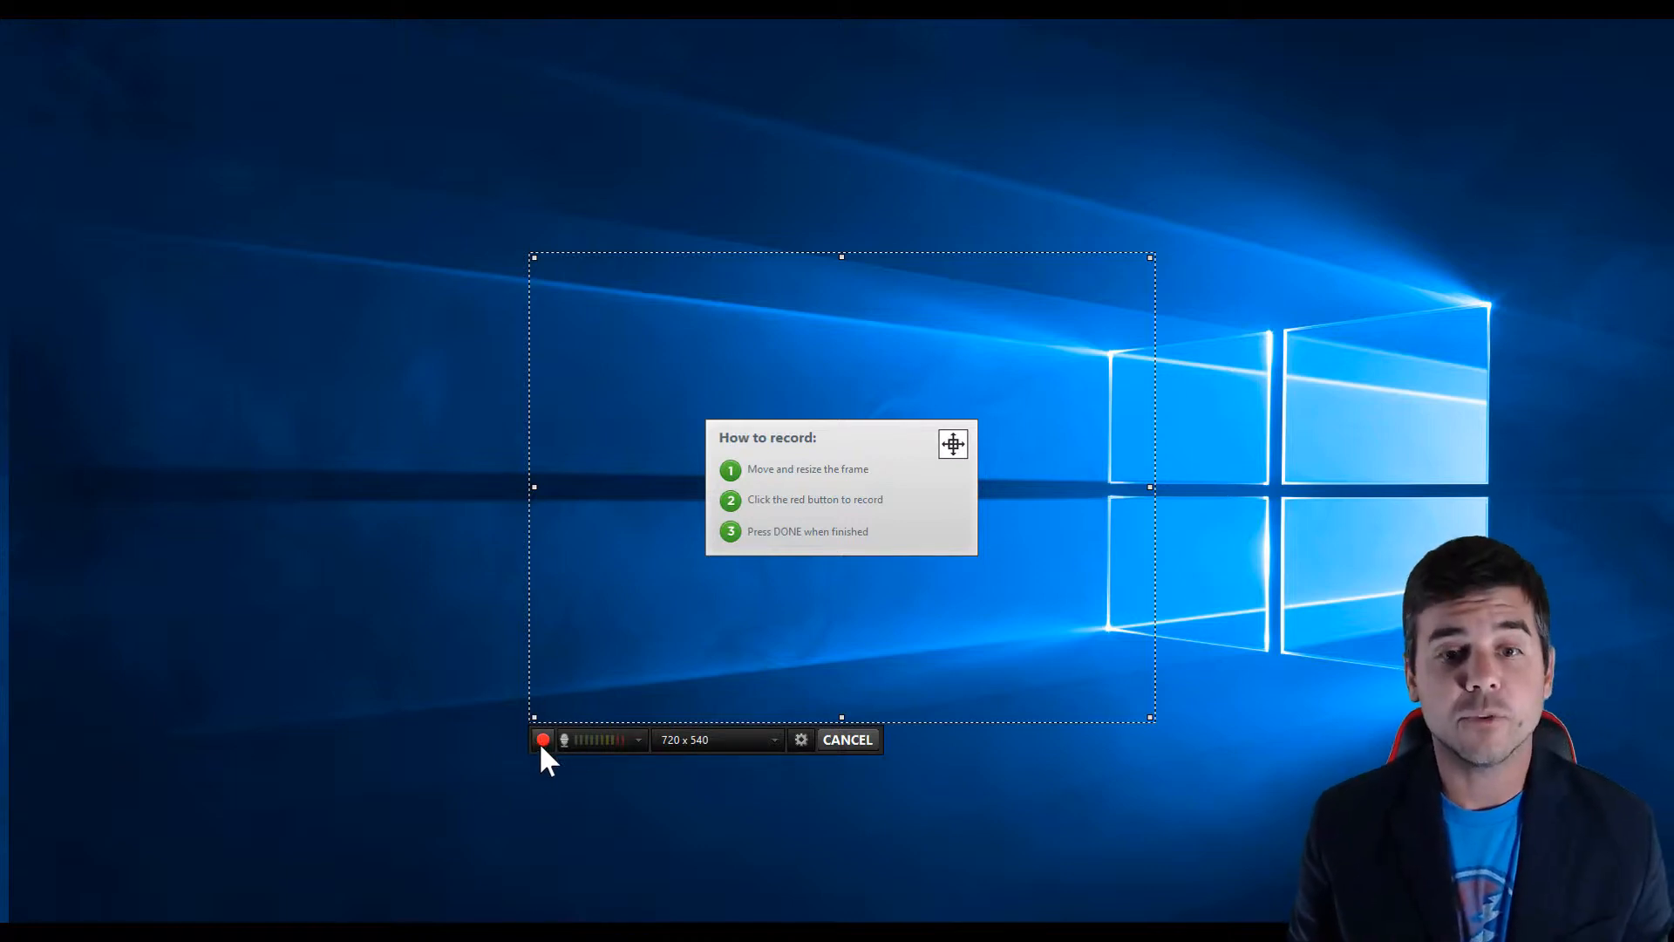
click(638, 743)
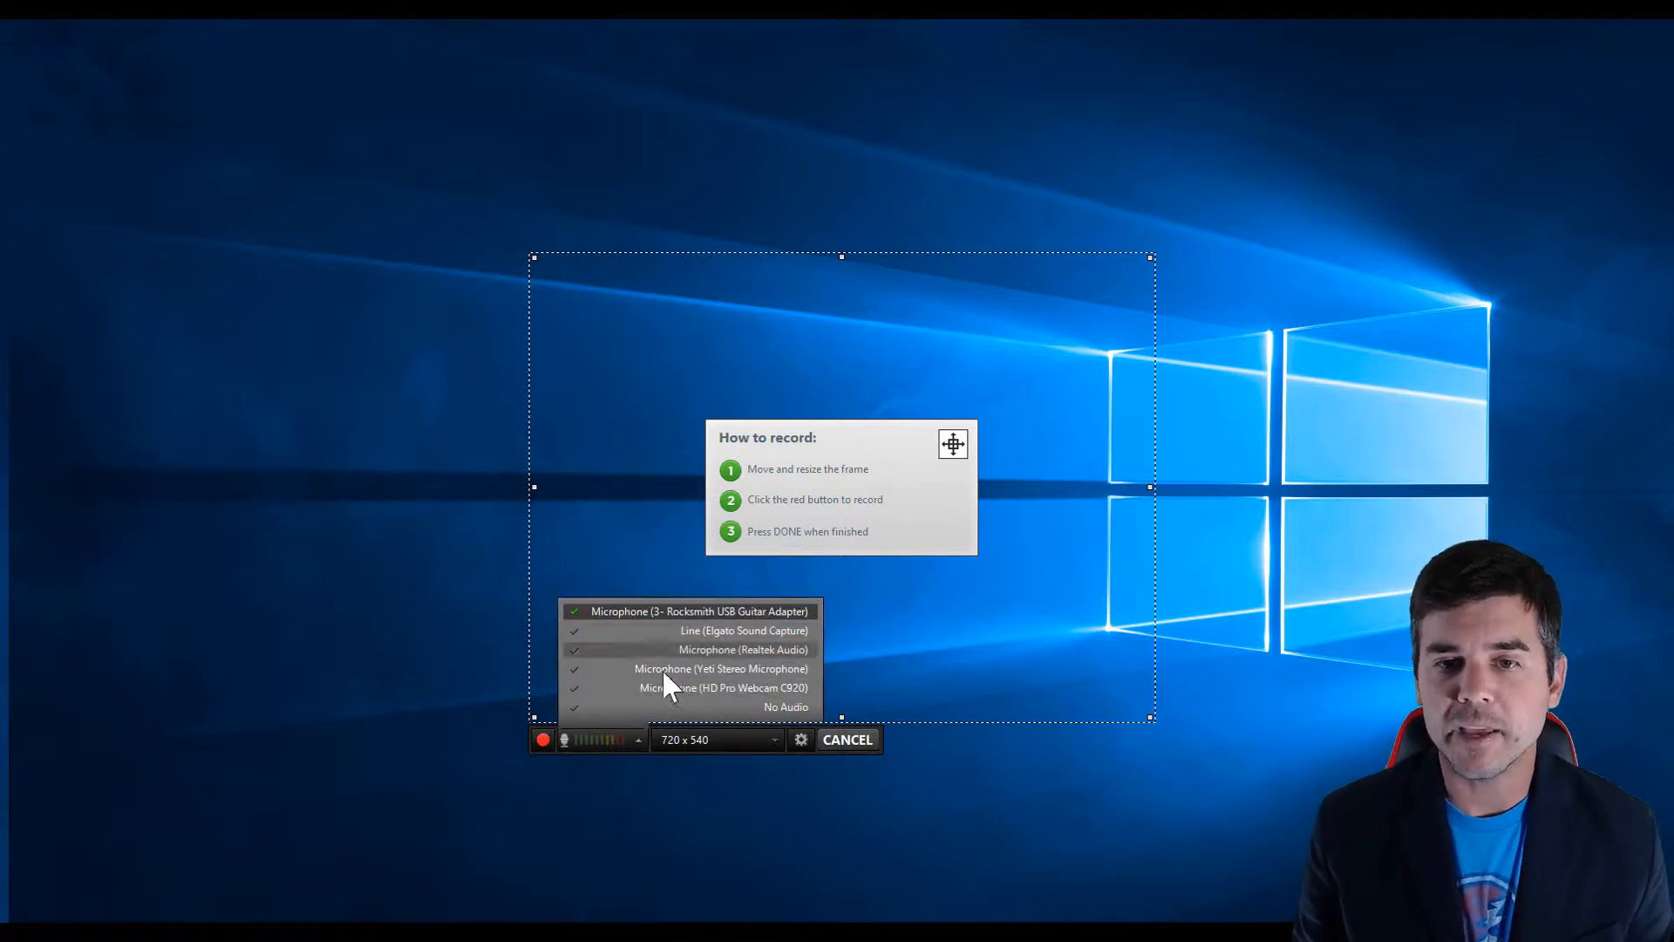
click(635, 740)
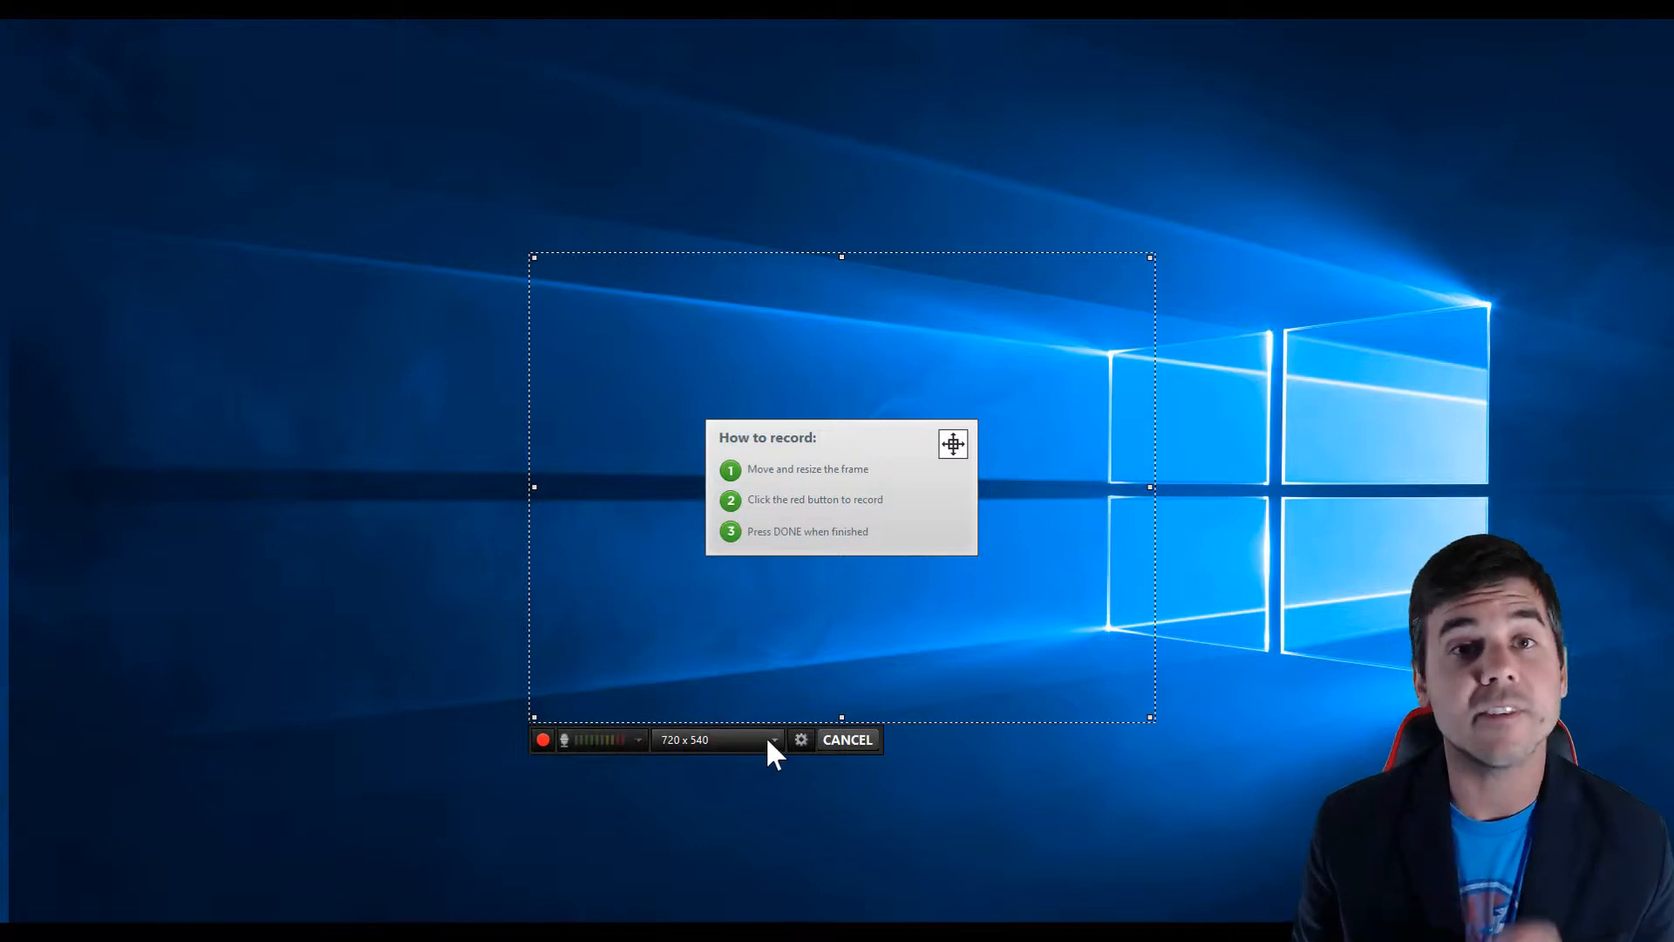
click(799, 738)
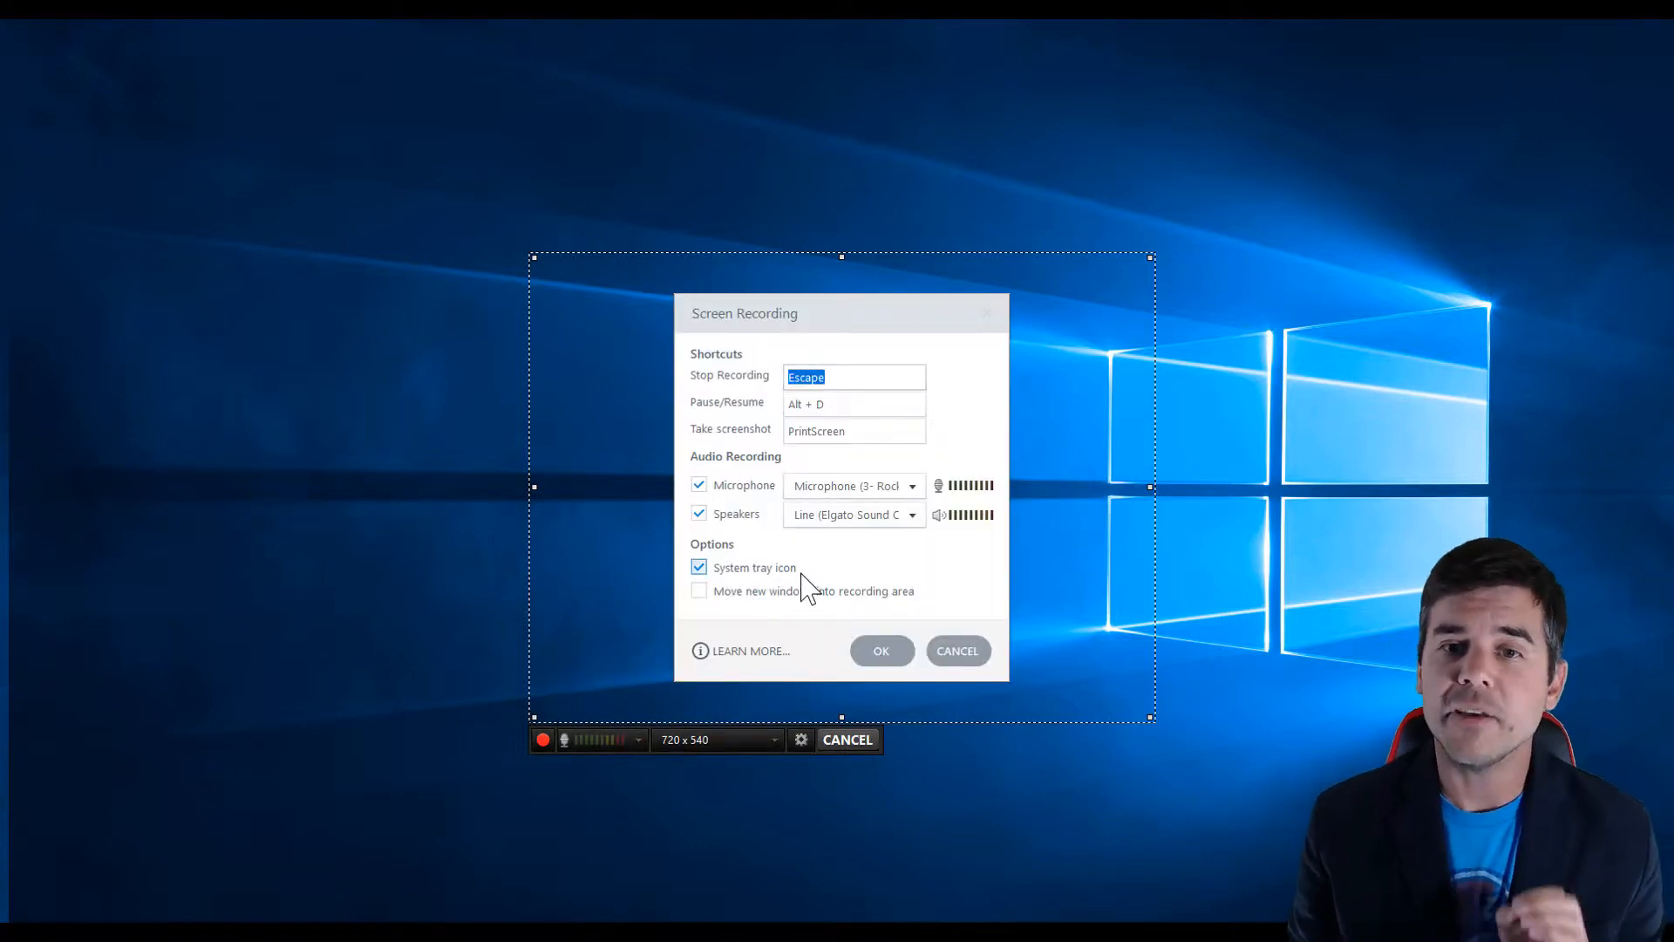
click(951, 656)
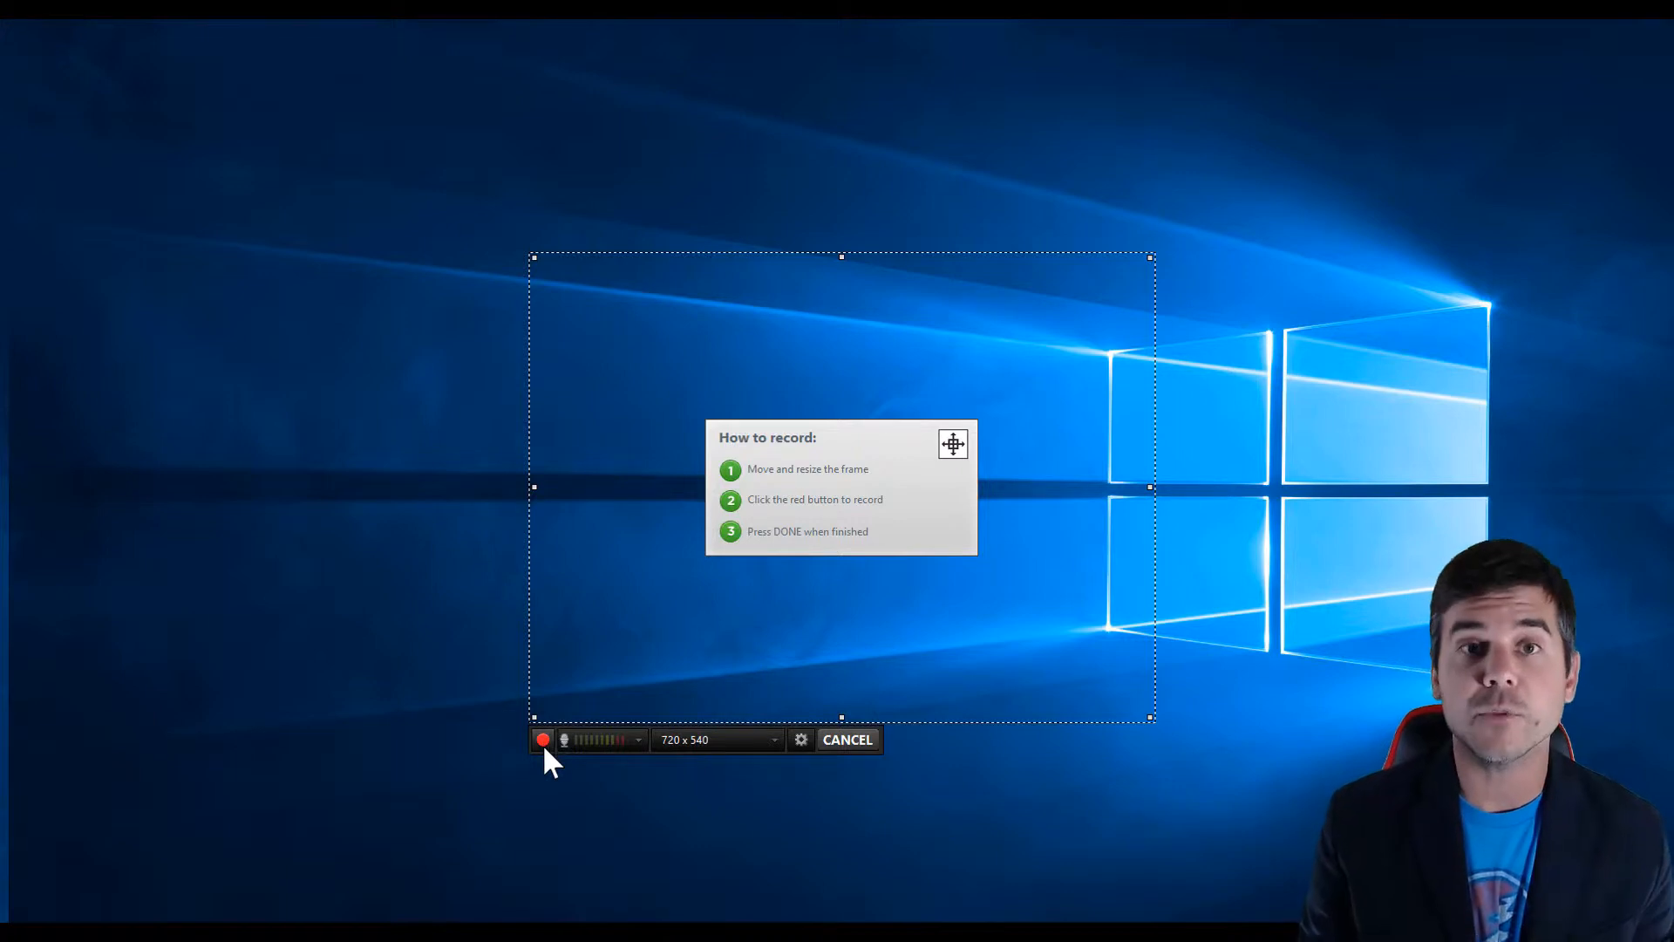
click(831, 743)
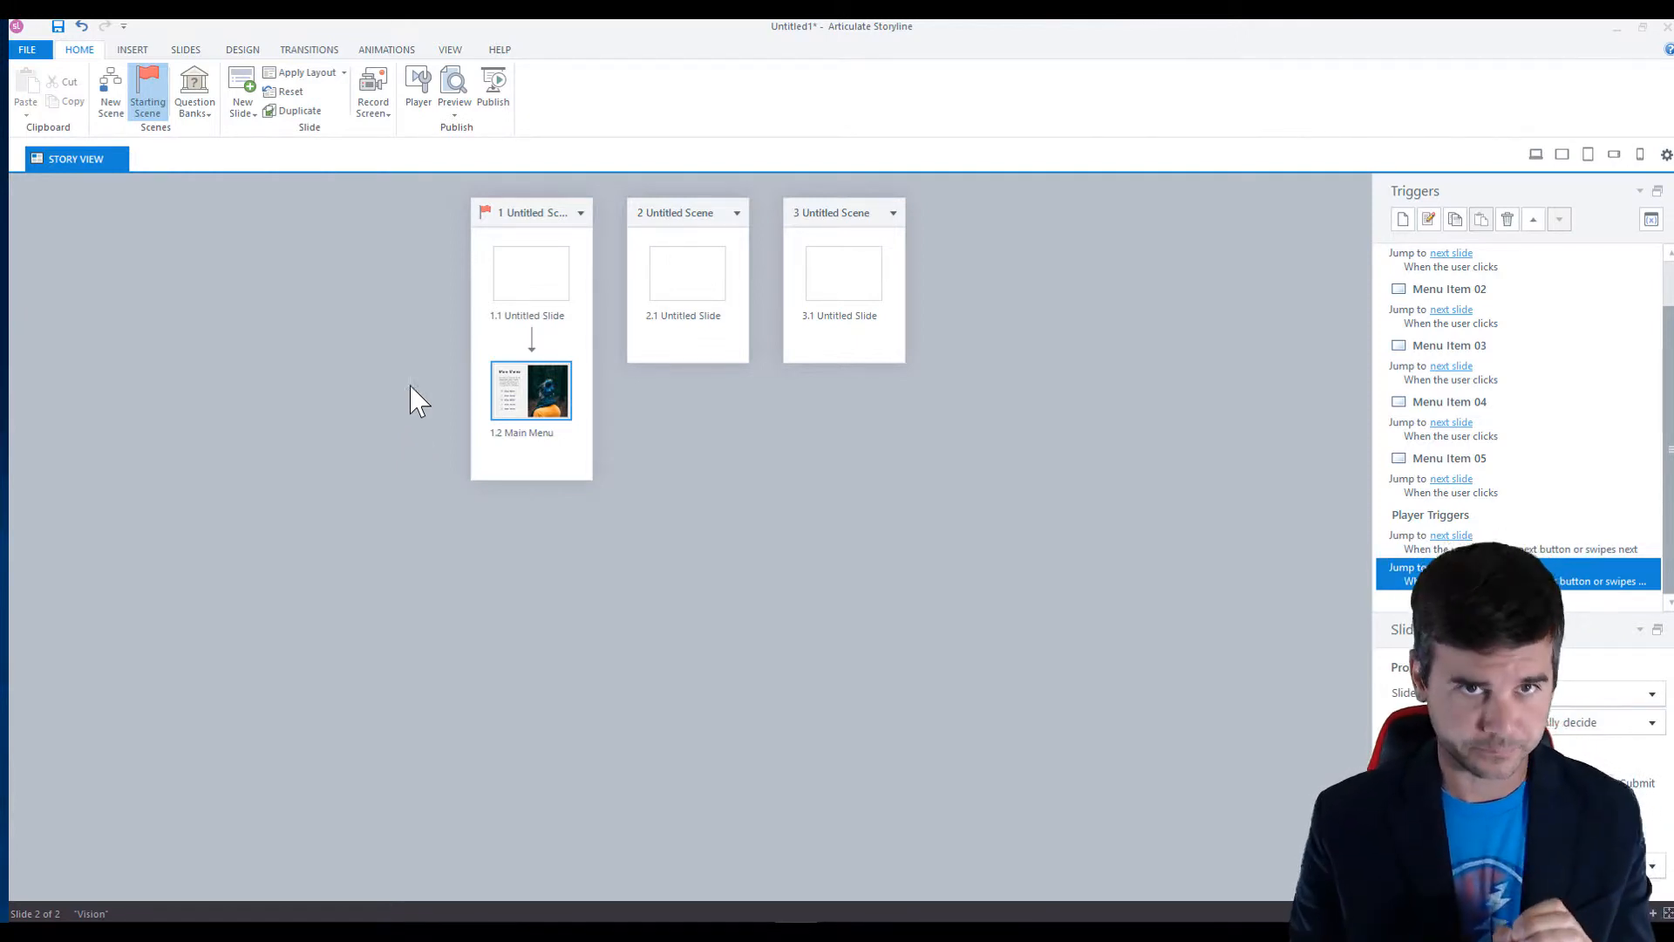
Step: Review the player's sidebar tabs, menu structure and feature controls in Player Properties, and cancel without changes
click(419, 109)
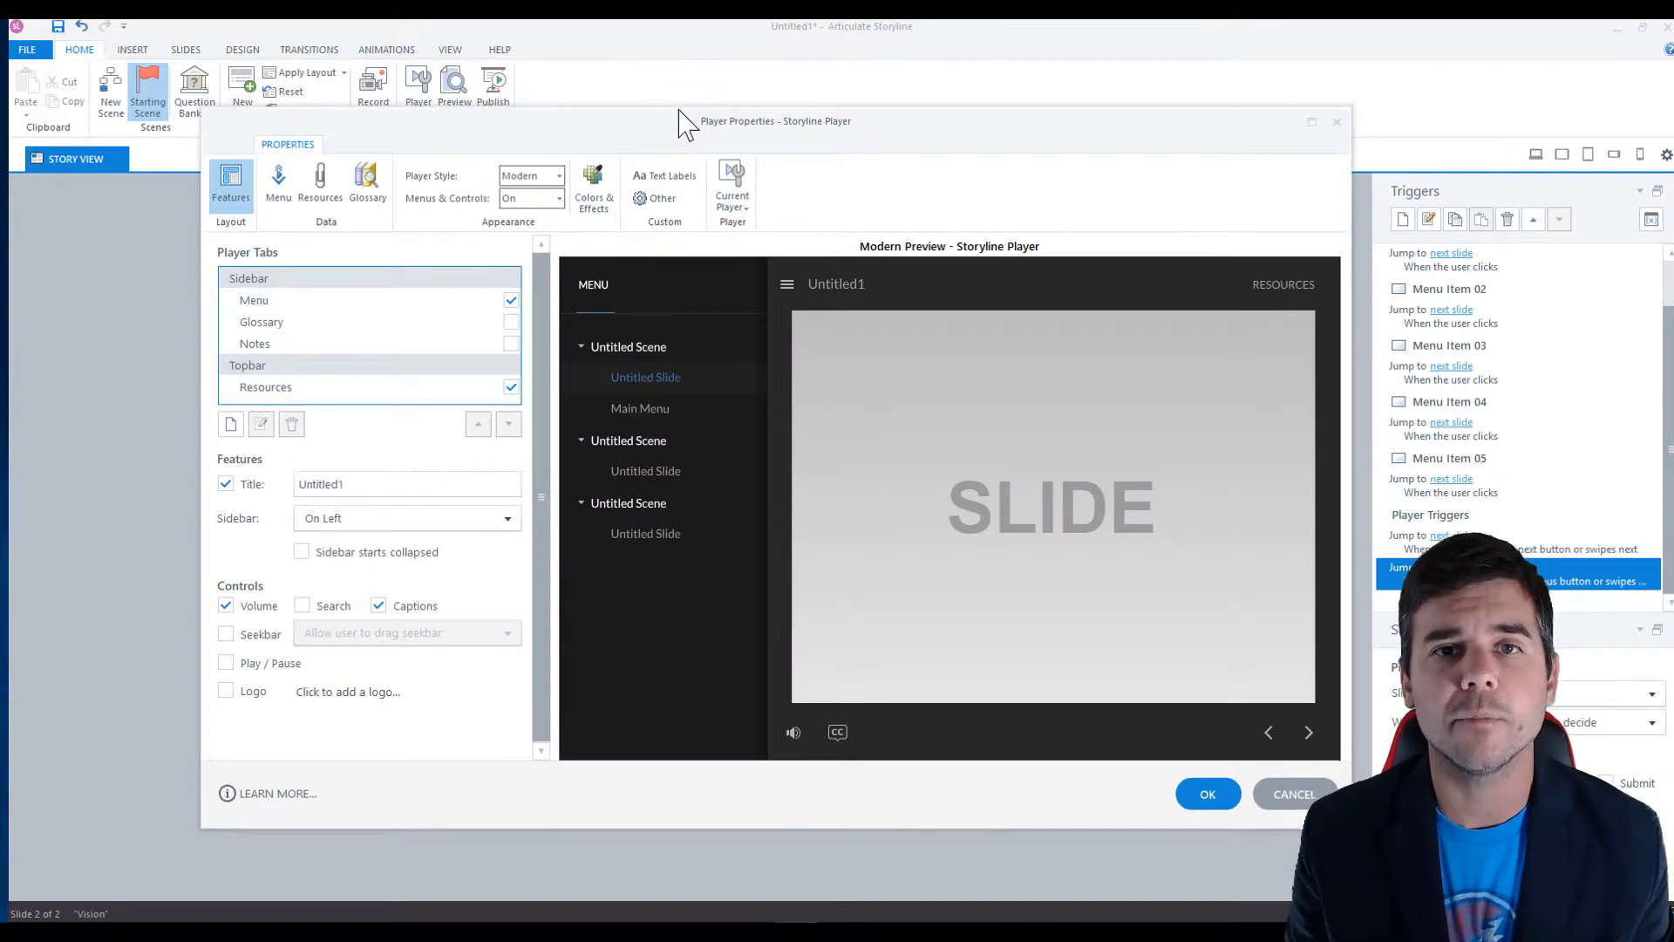
drag(683, 115, 680, 88)
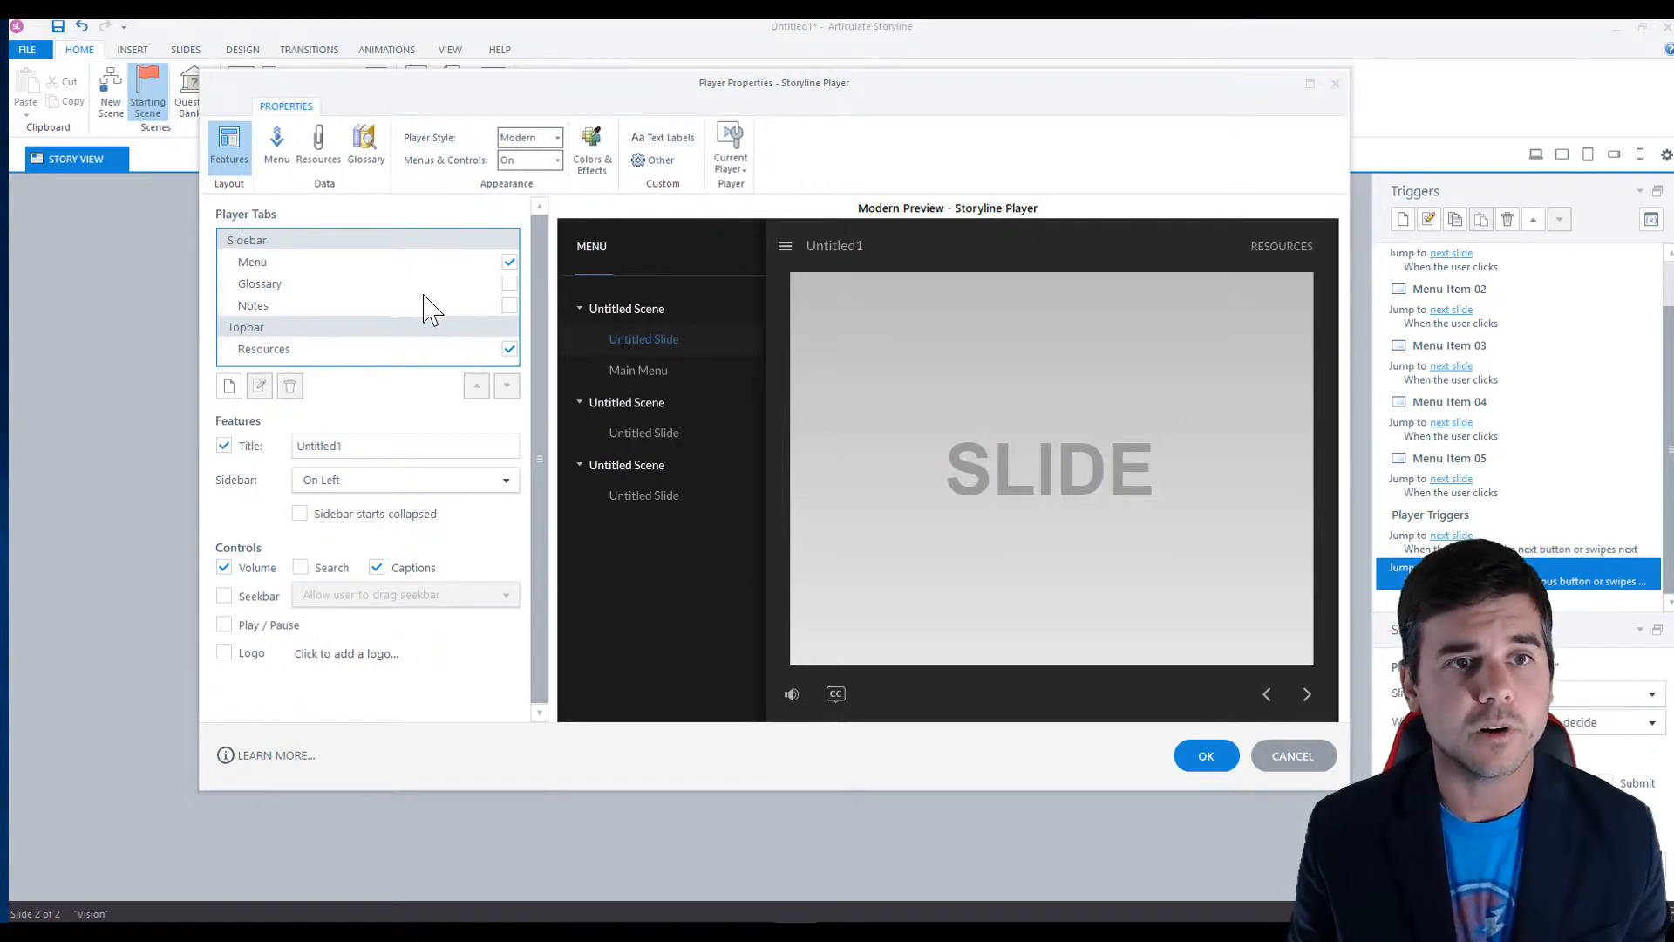
click(274, 264)
click(282, 284)
click(289, 306)
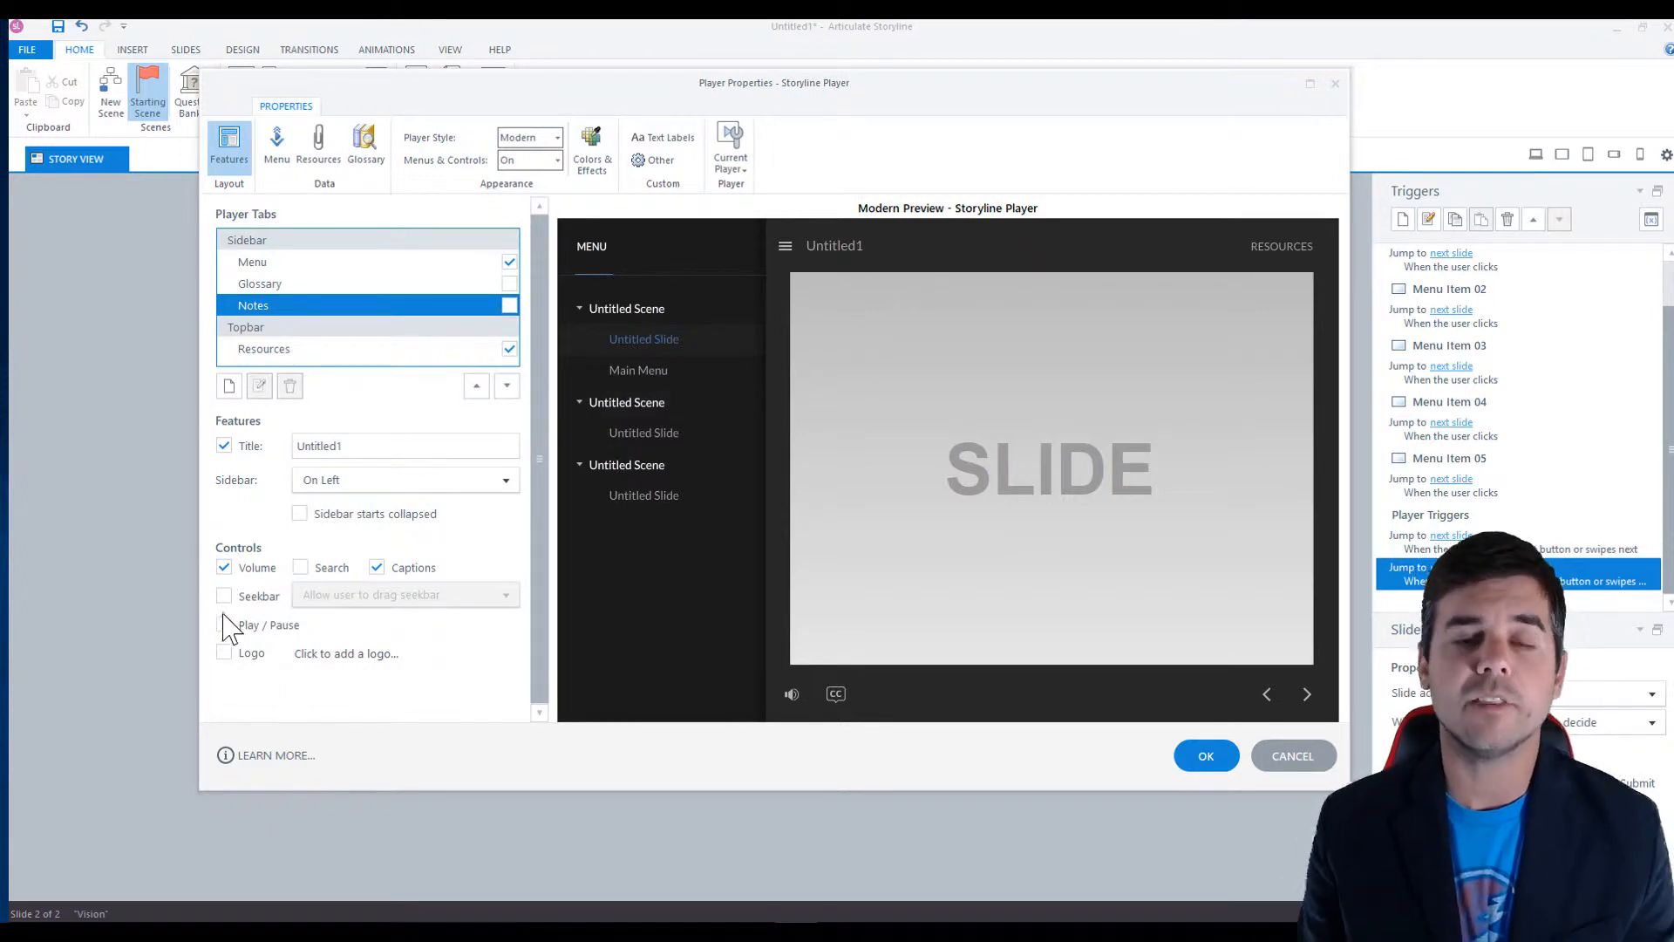
click(278, 162)
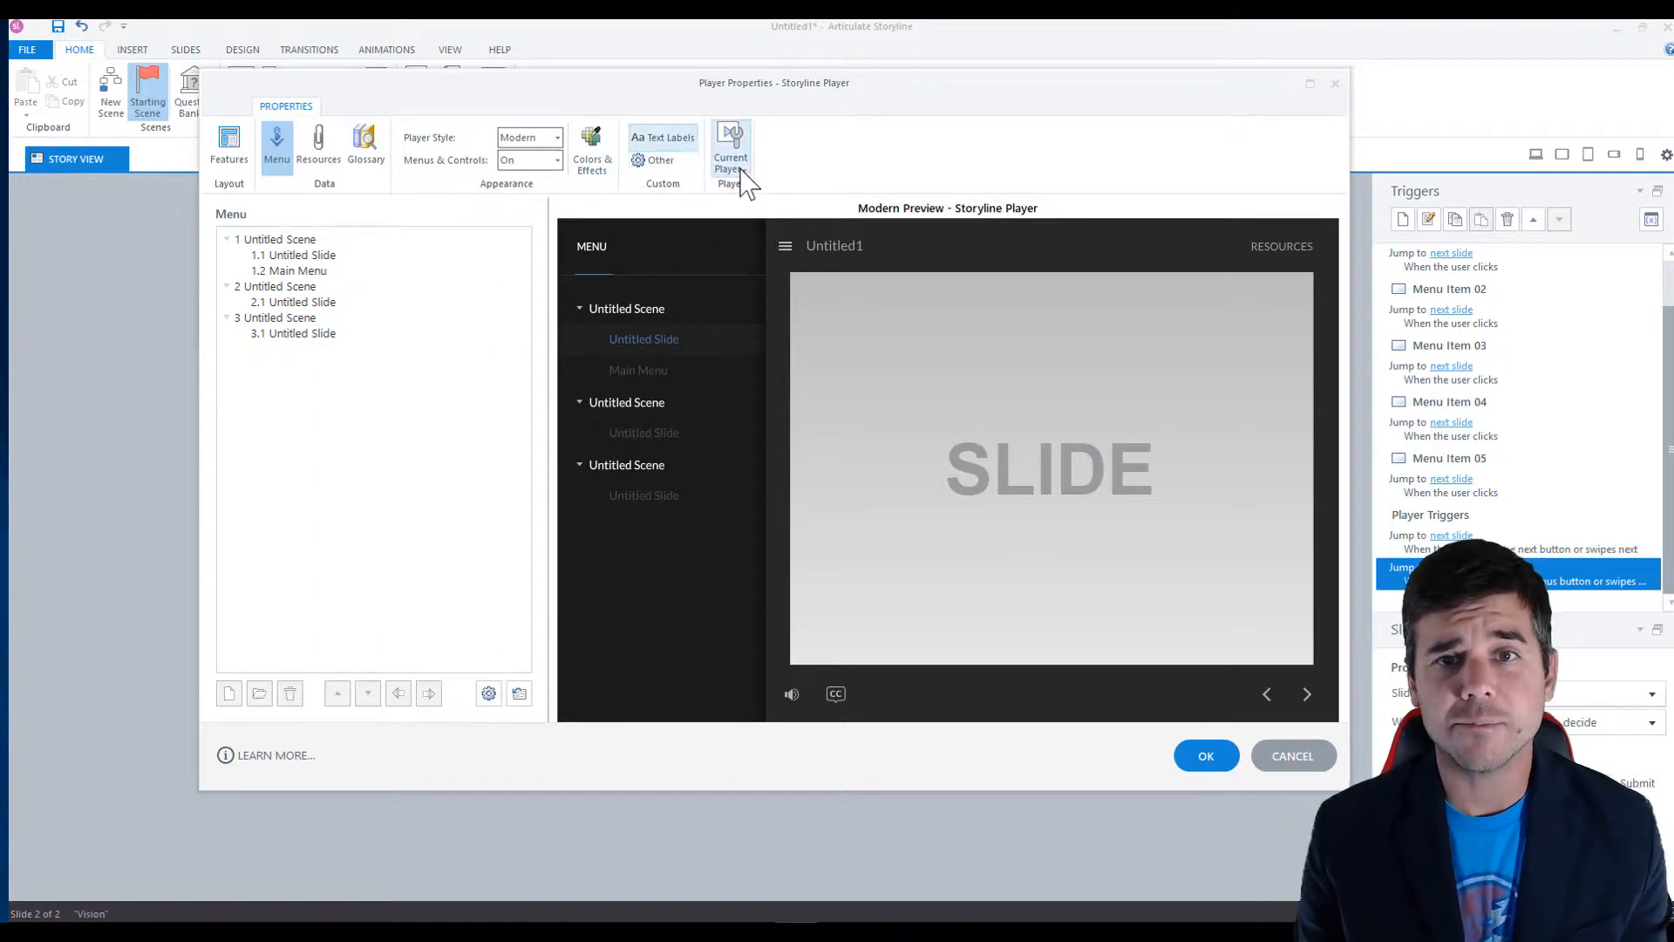
click(230, 148)
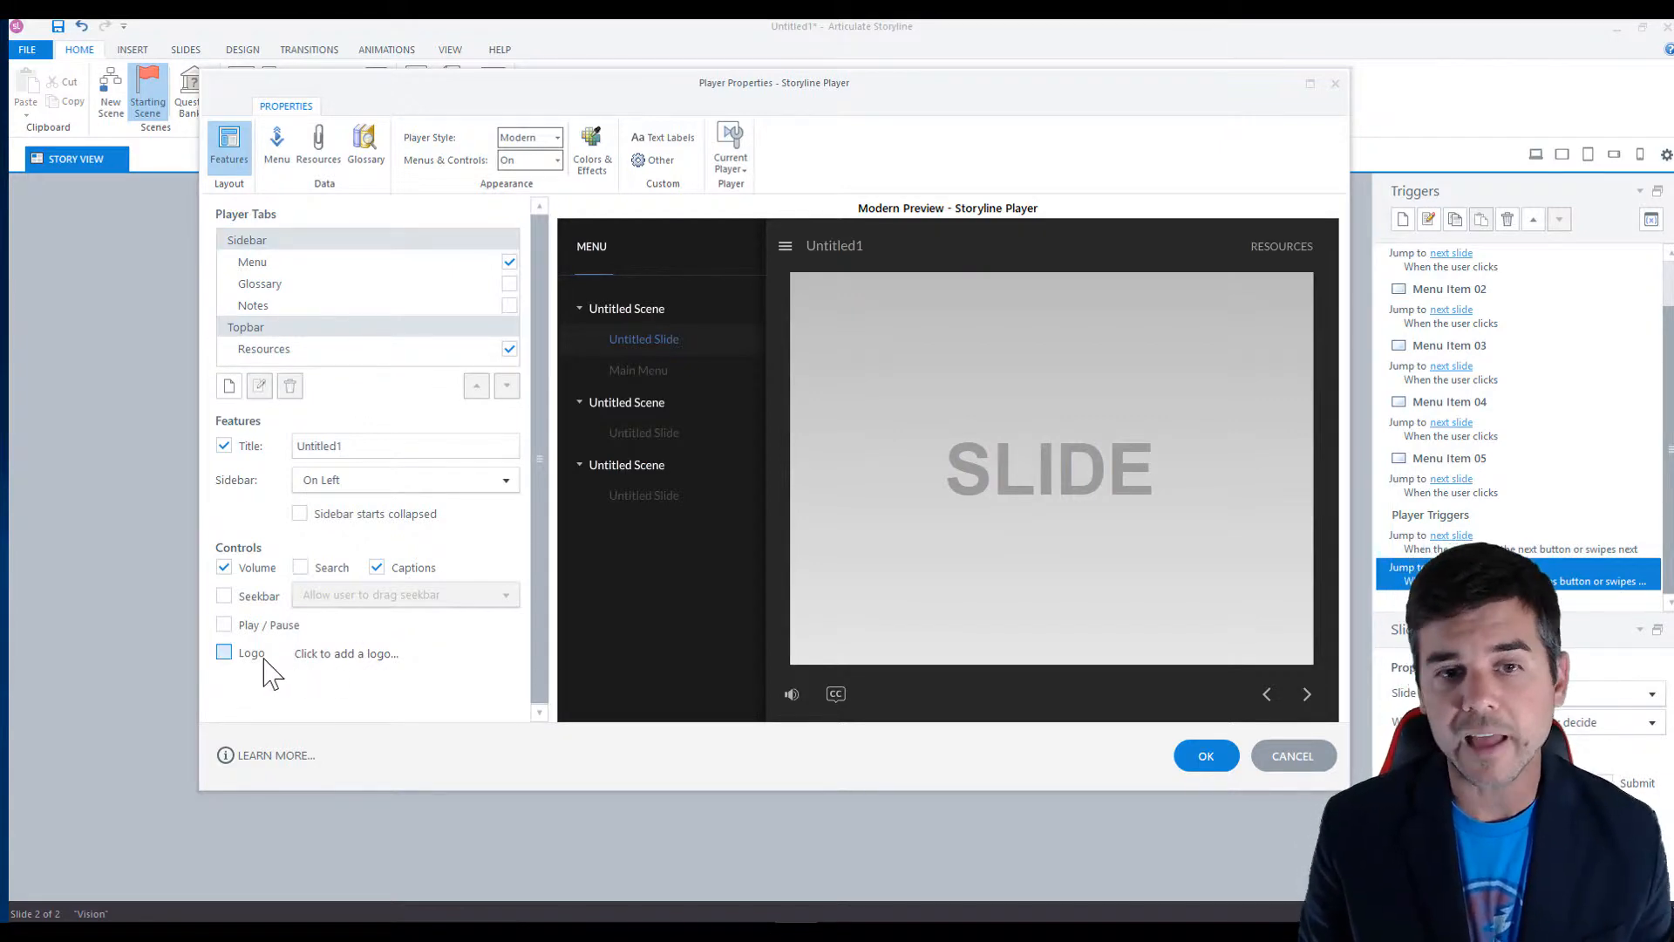
scroll(349, 641, down, 1)
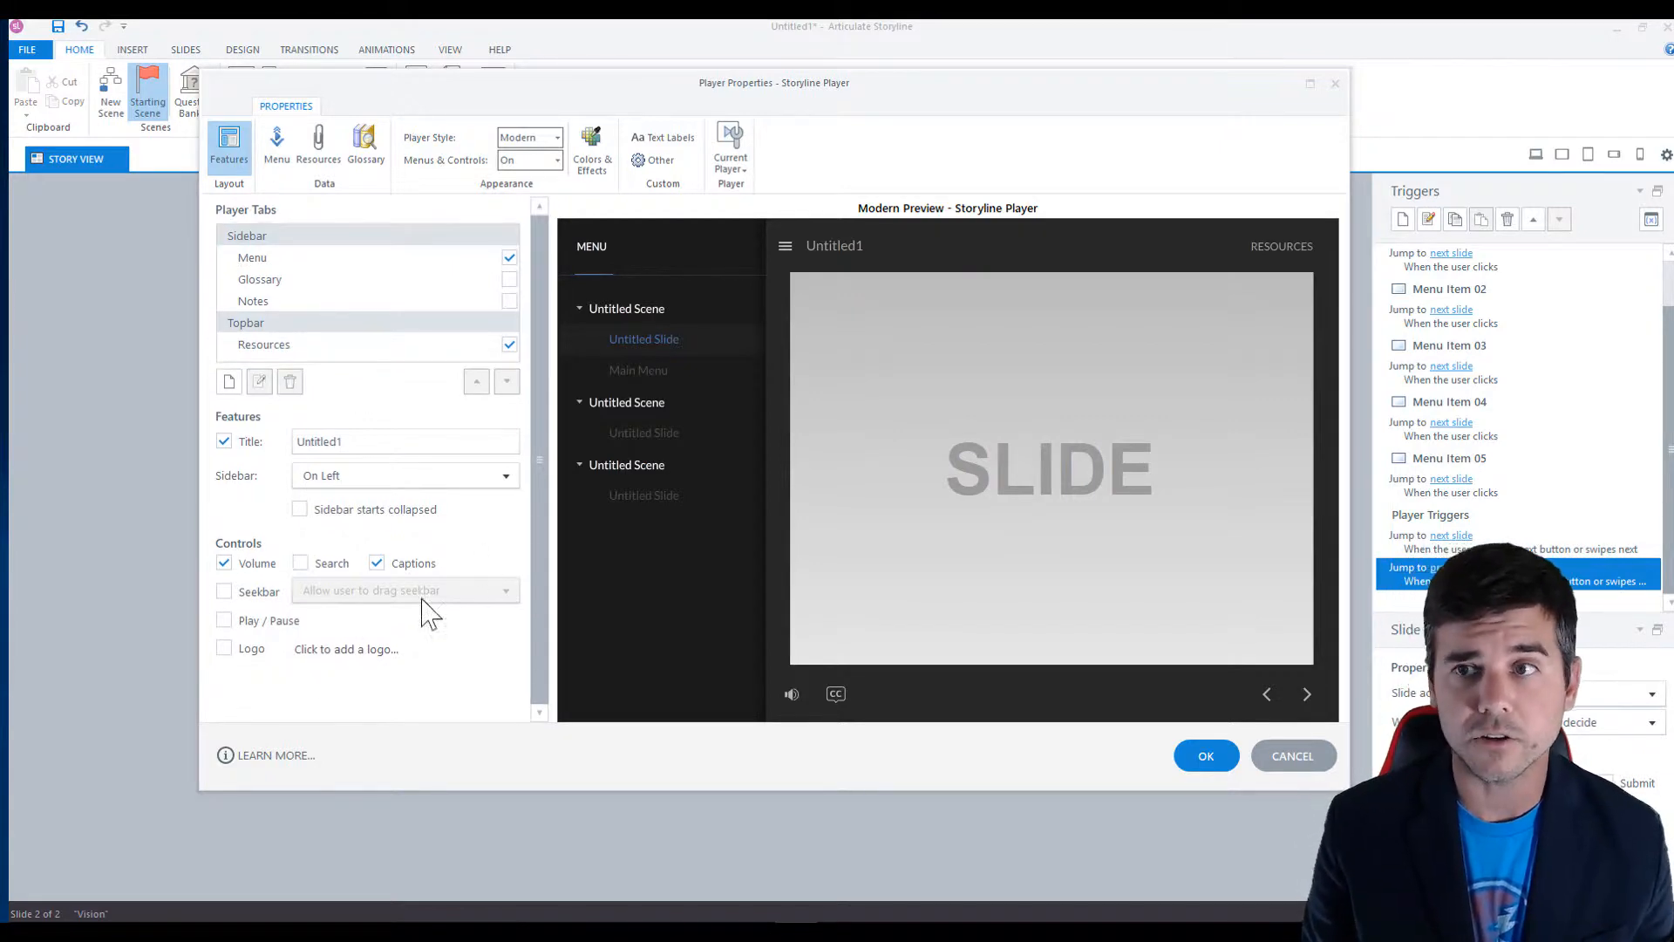
click(1291, 759)
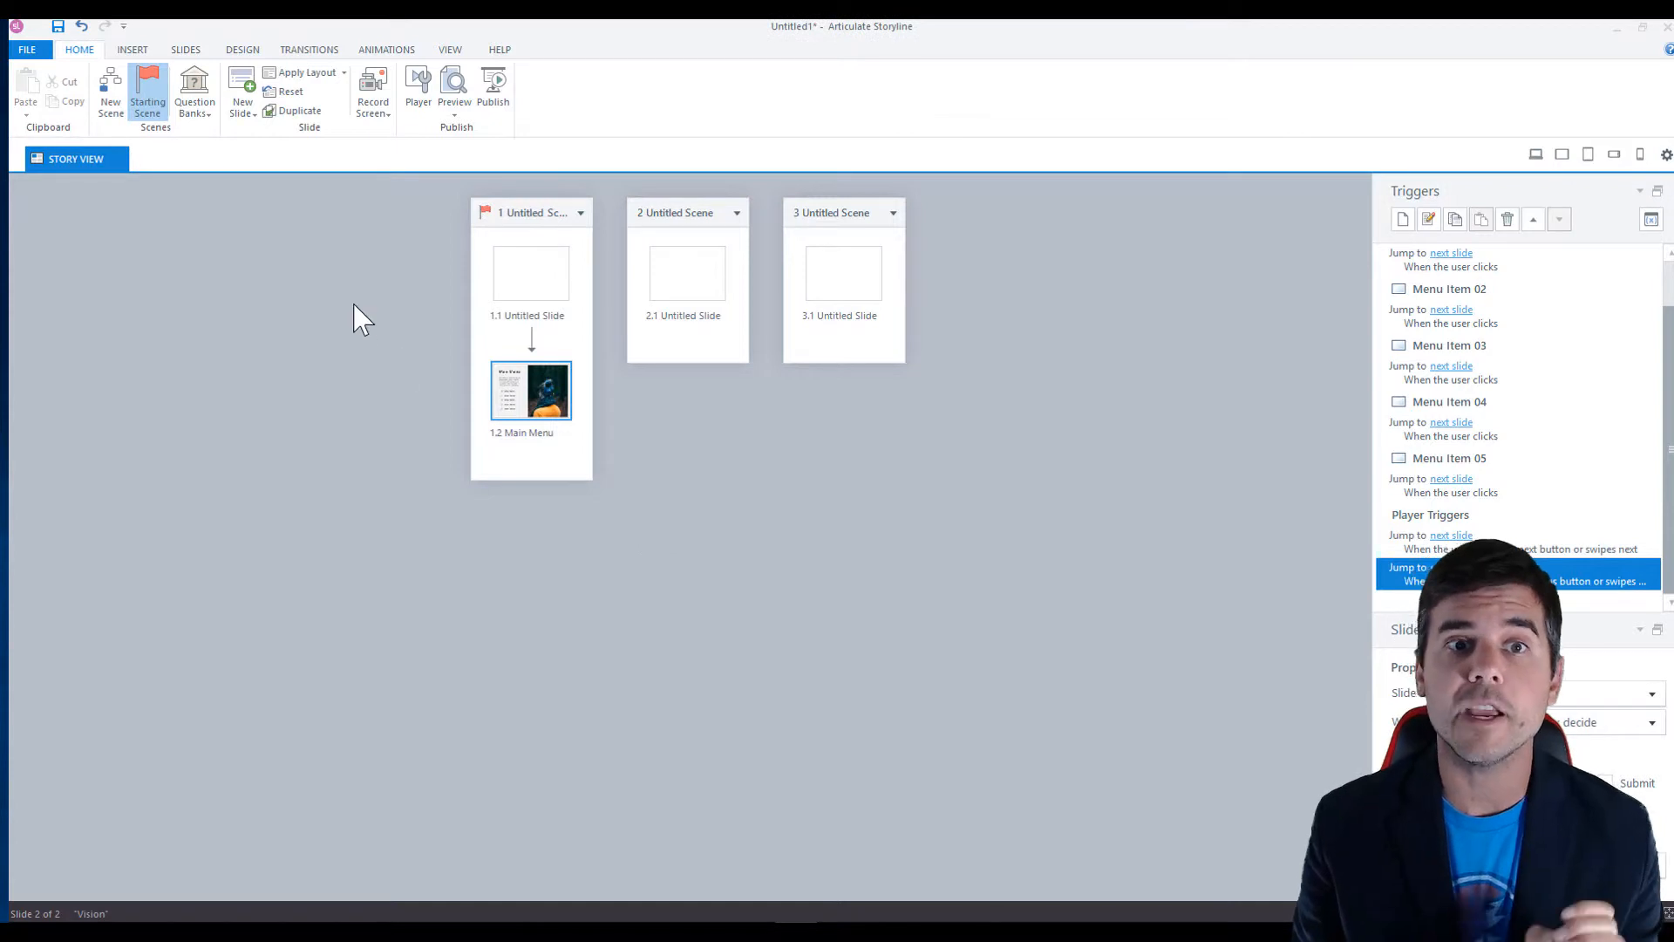
Step: Review the preview choices and the Web, Video, Articulate Online, LMS, CD and Word publishing options, and cancel without publishing
click(454, 118)
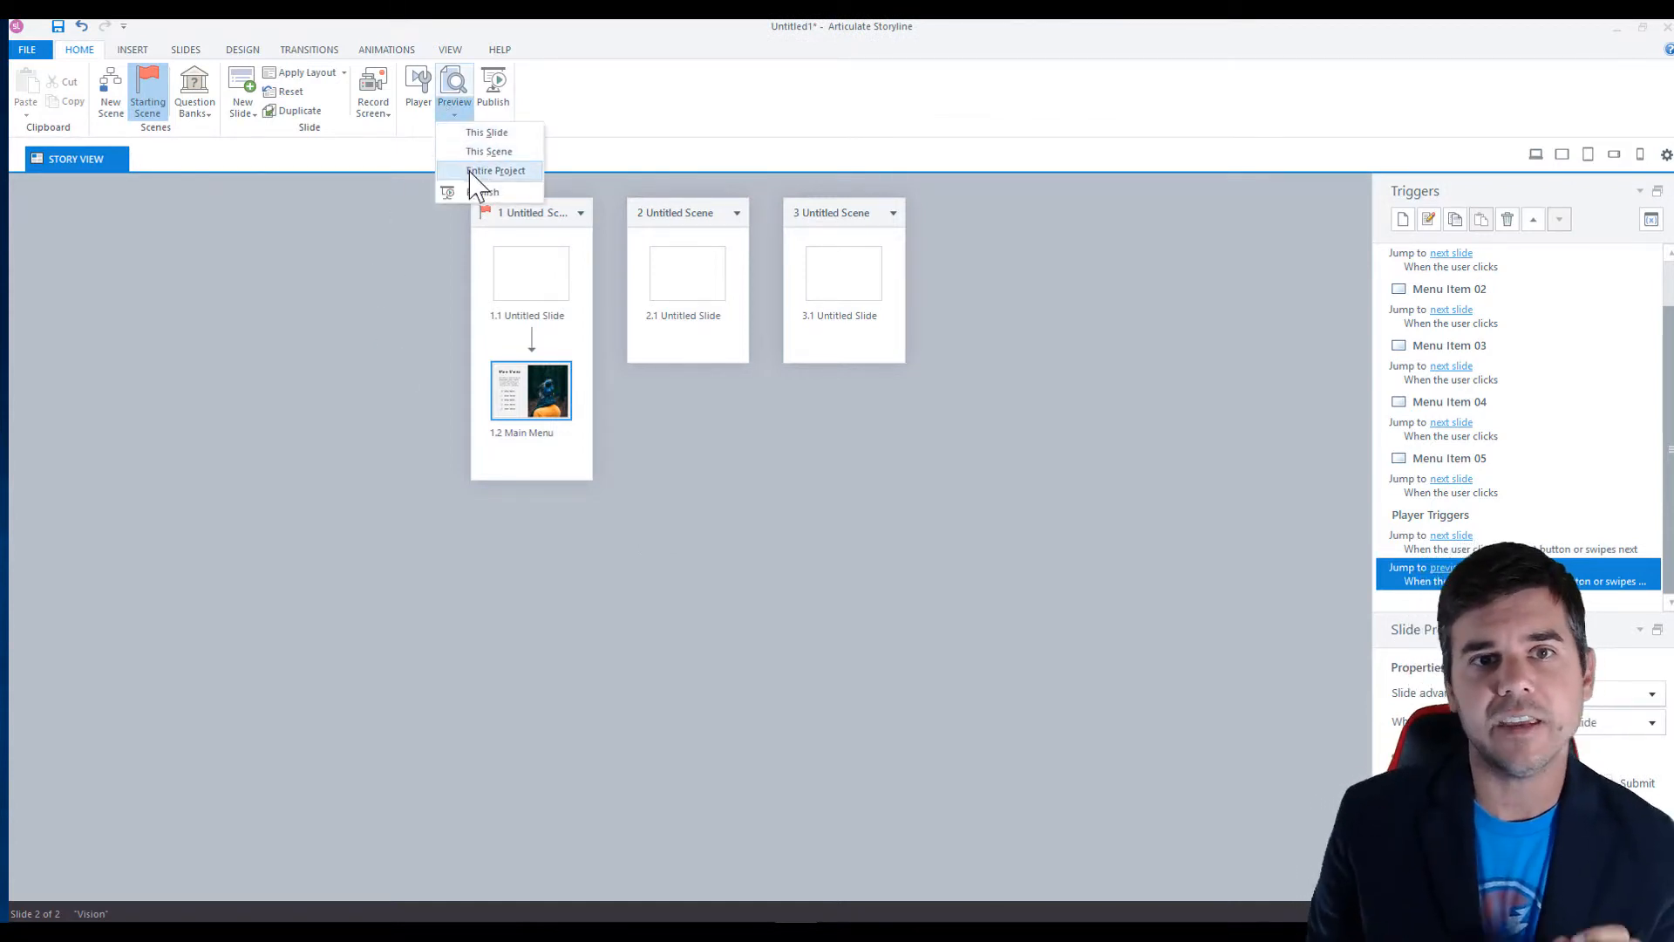
click(491, 95)
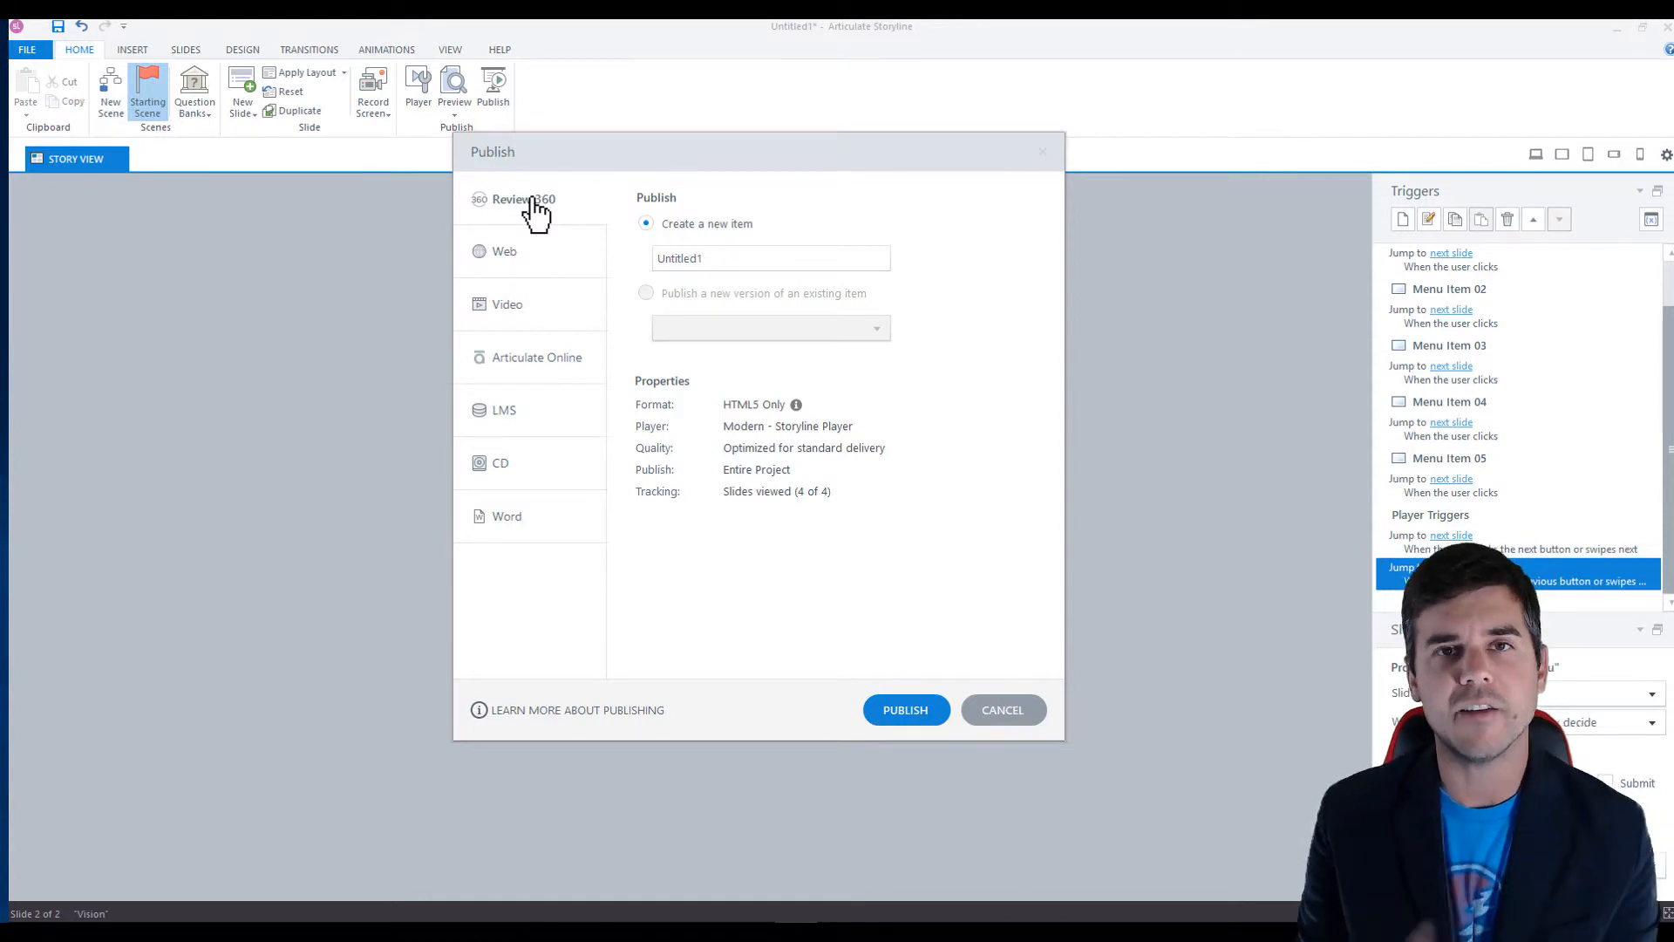
click(521, 256)
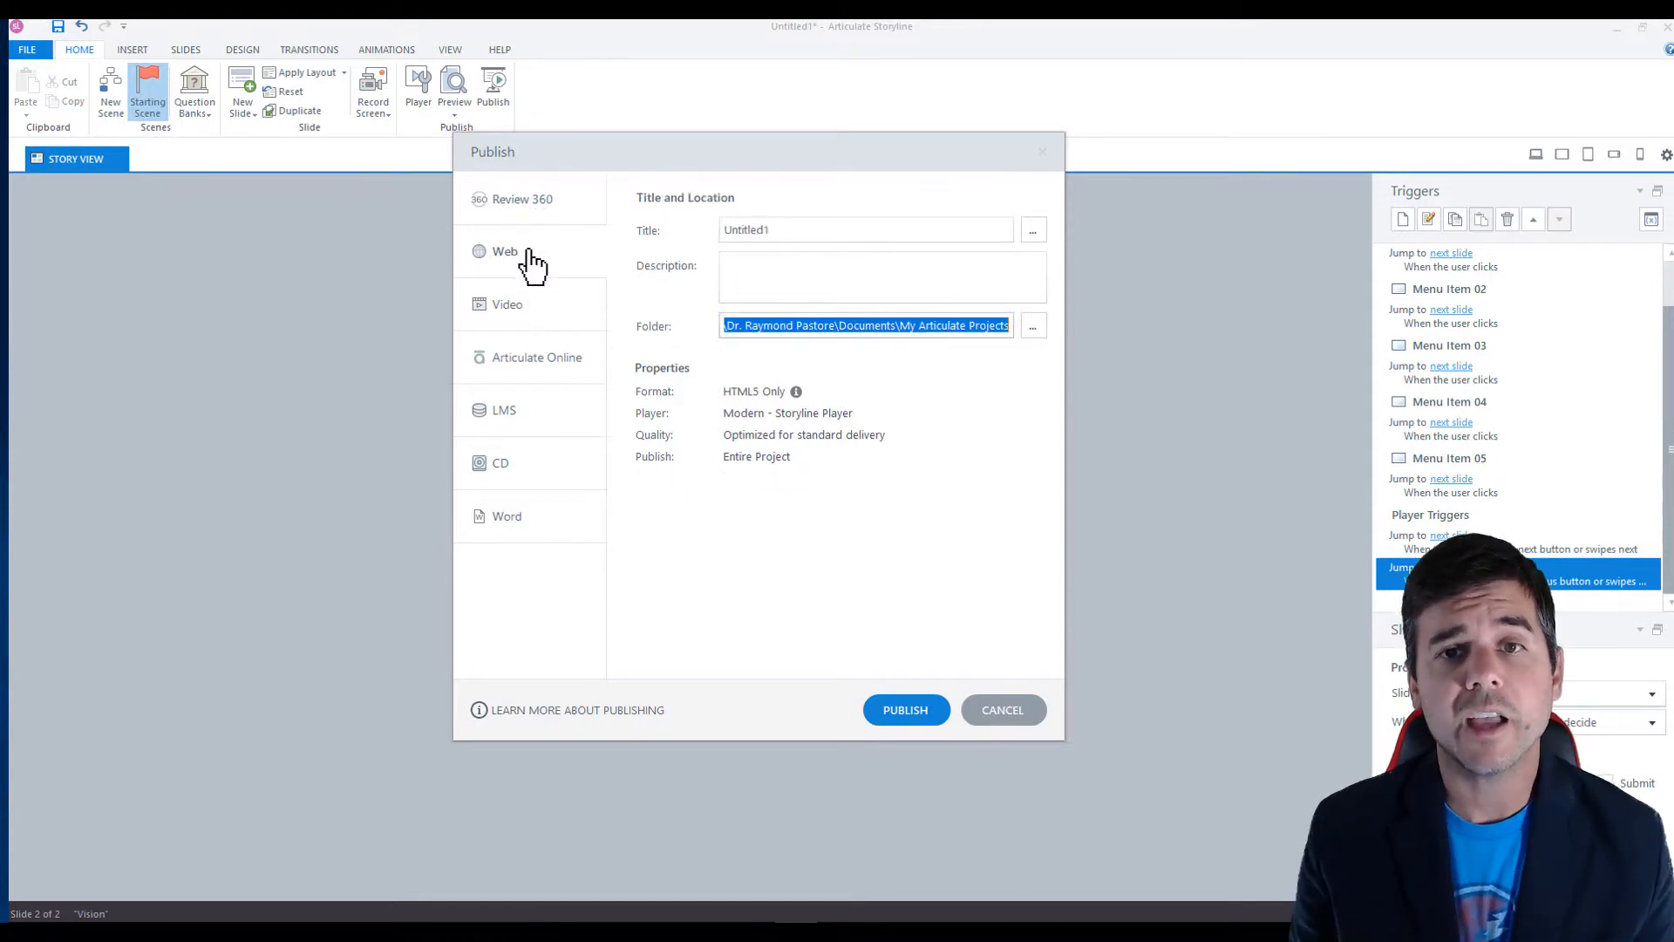
click(548, 296)
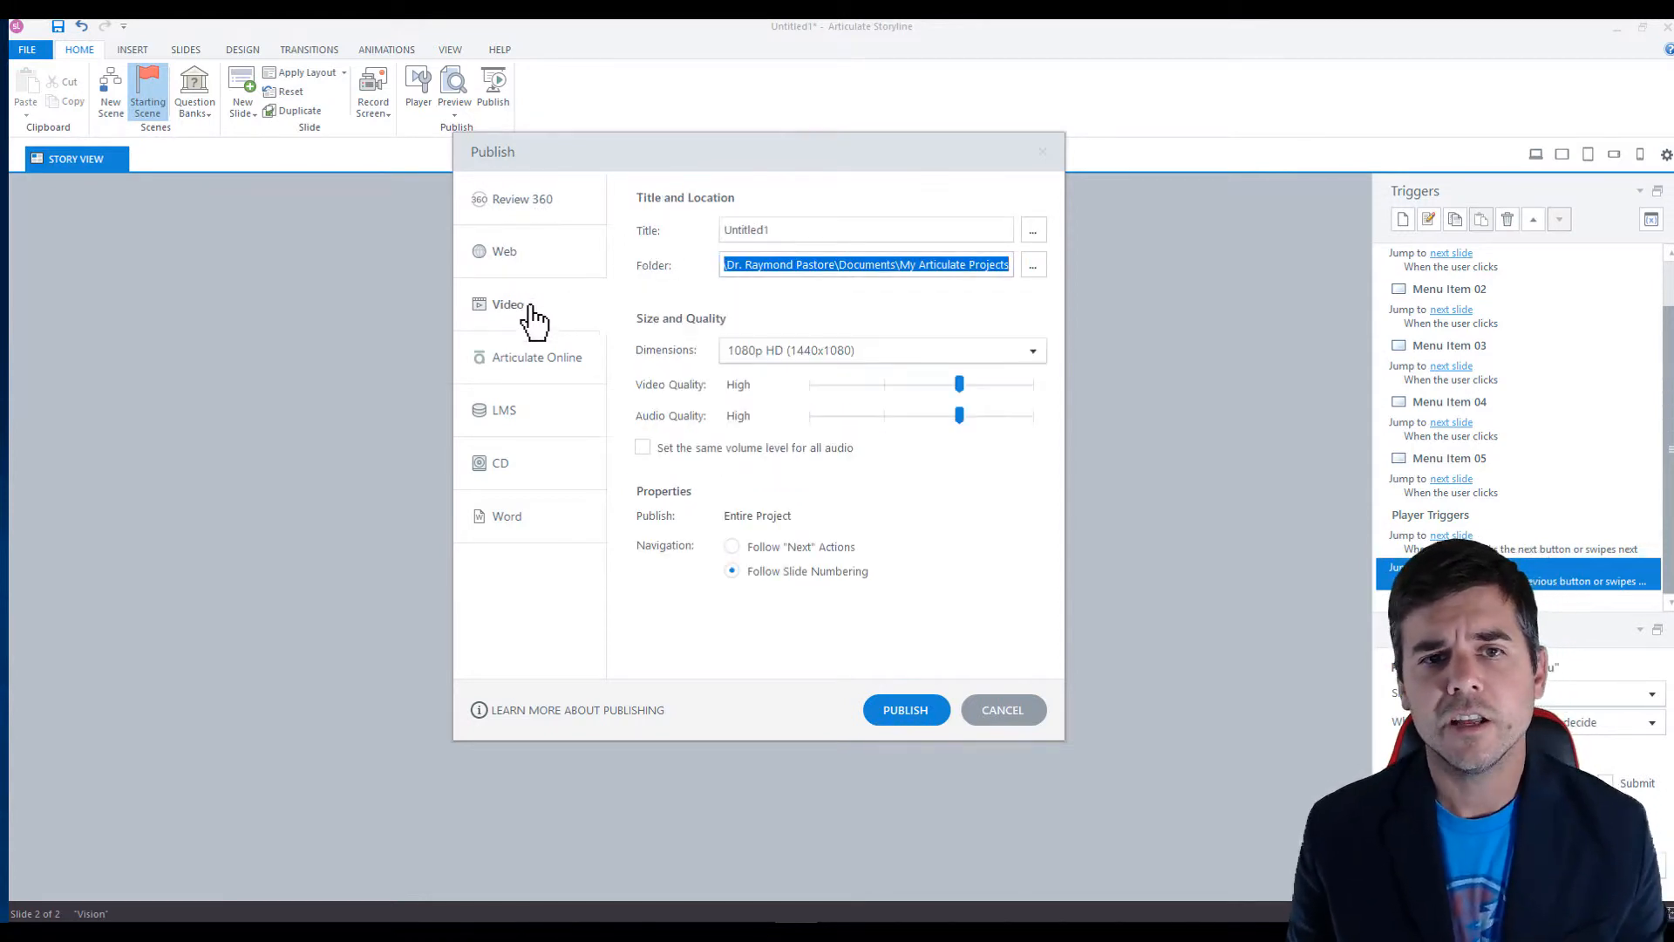
click(534, 262)
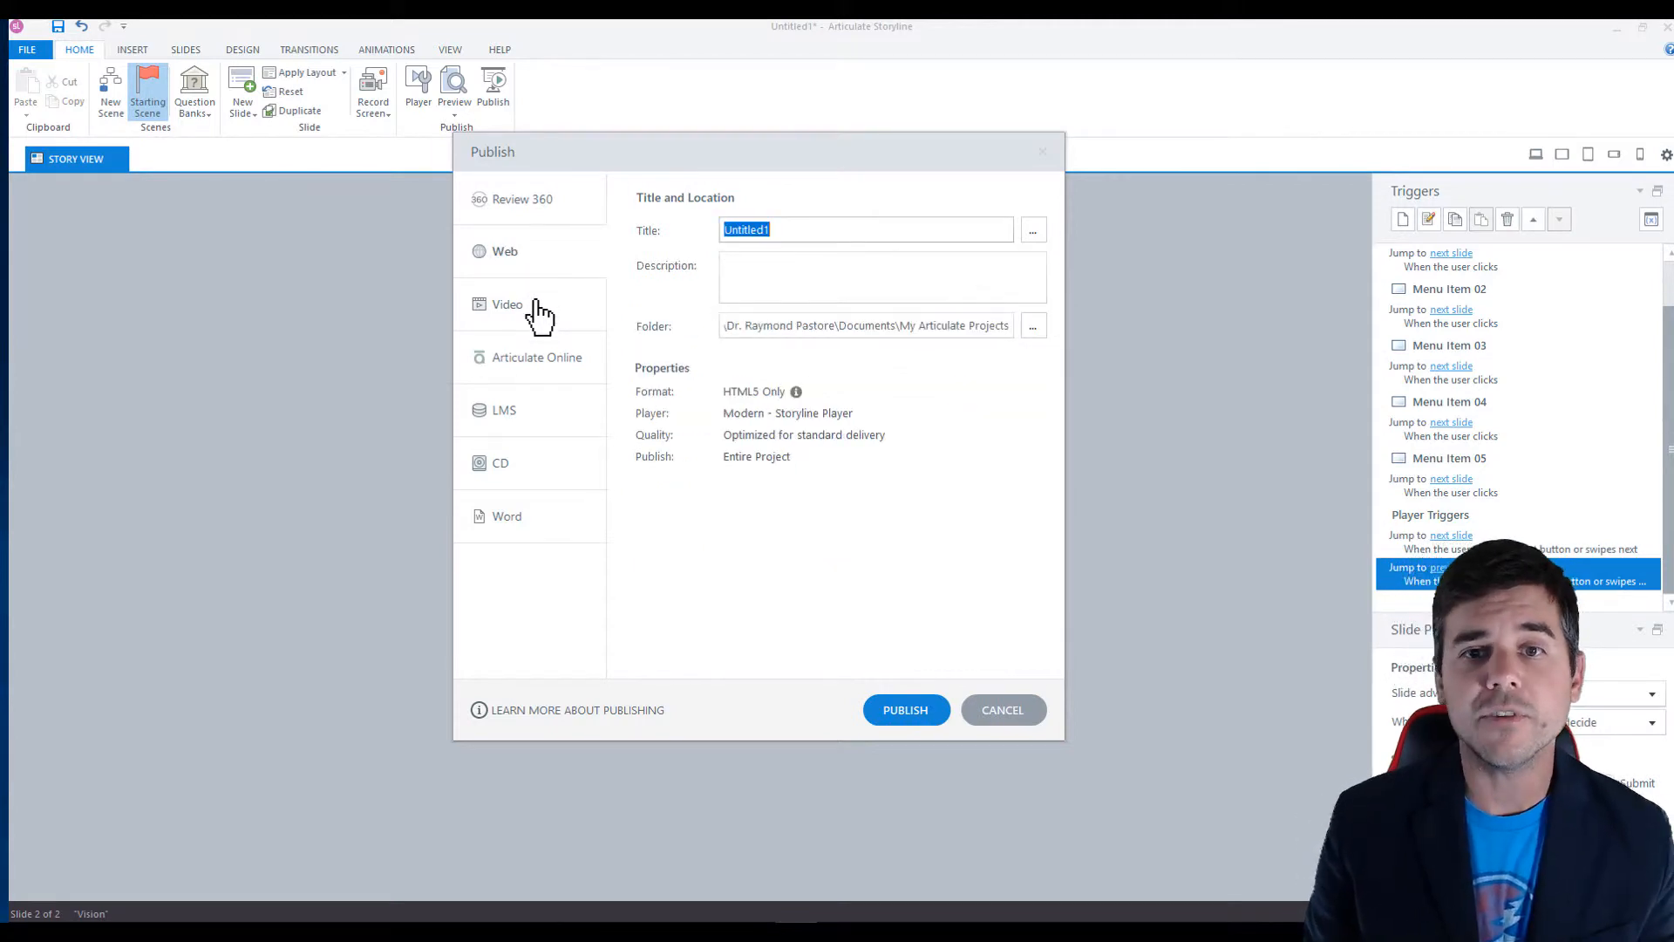
click(536, 311)
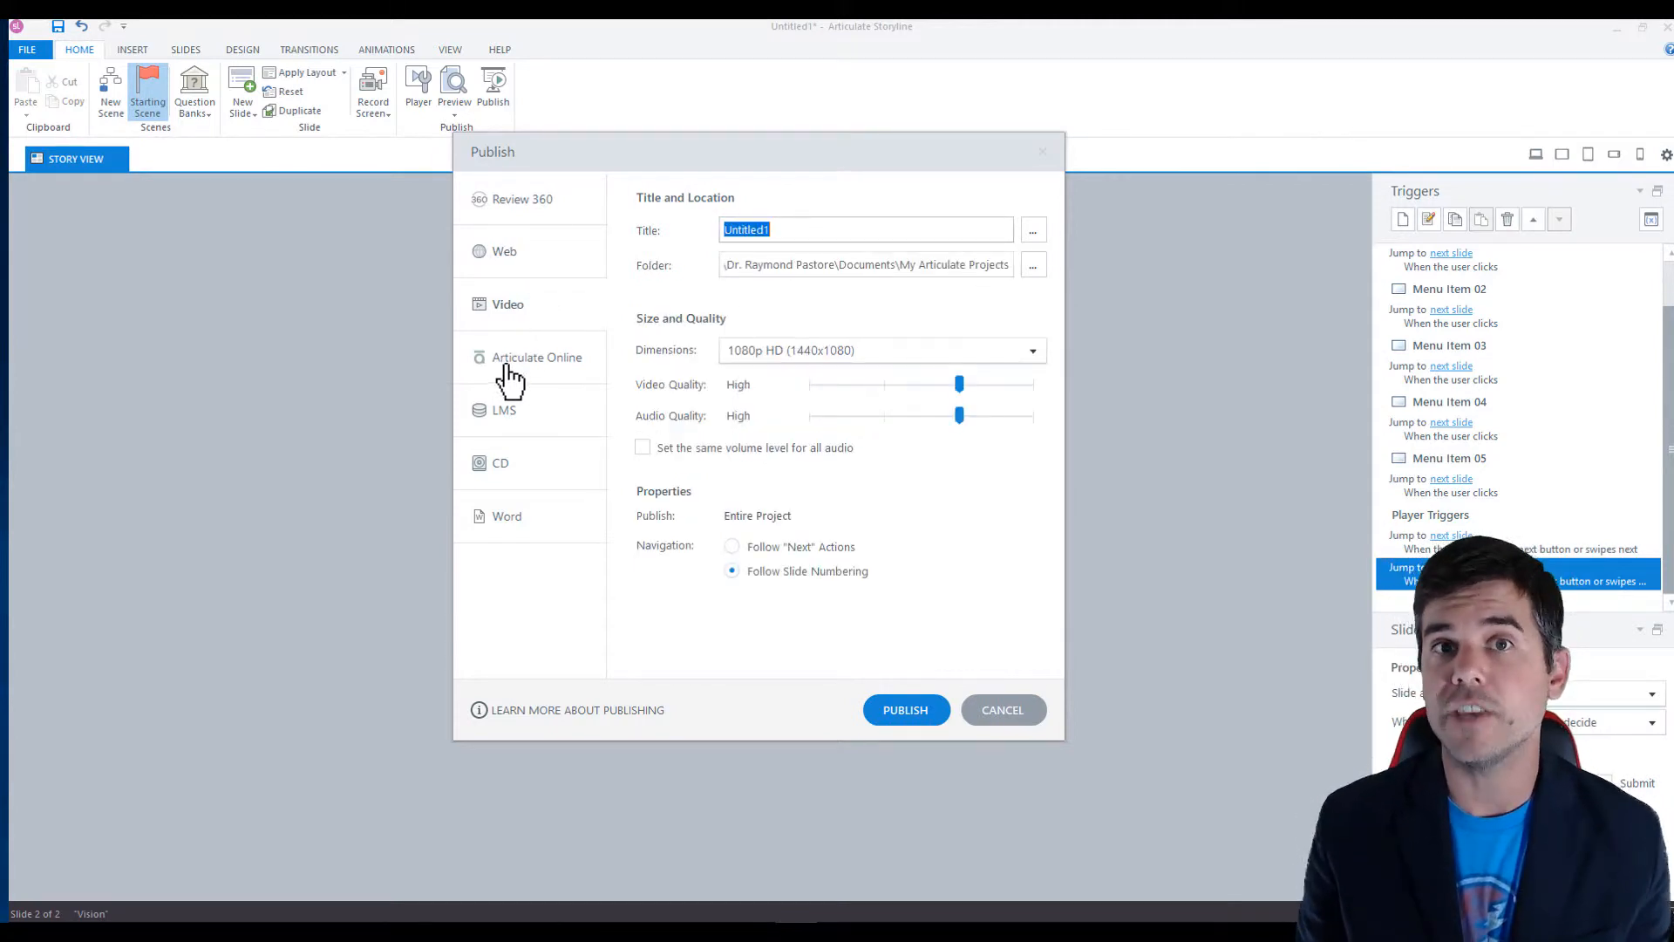
click(547, 373)
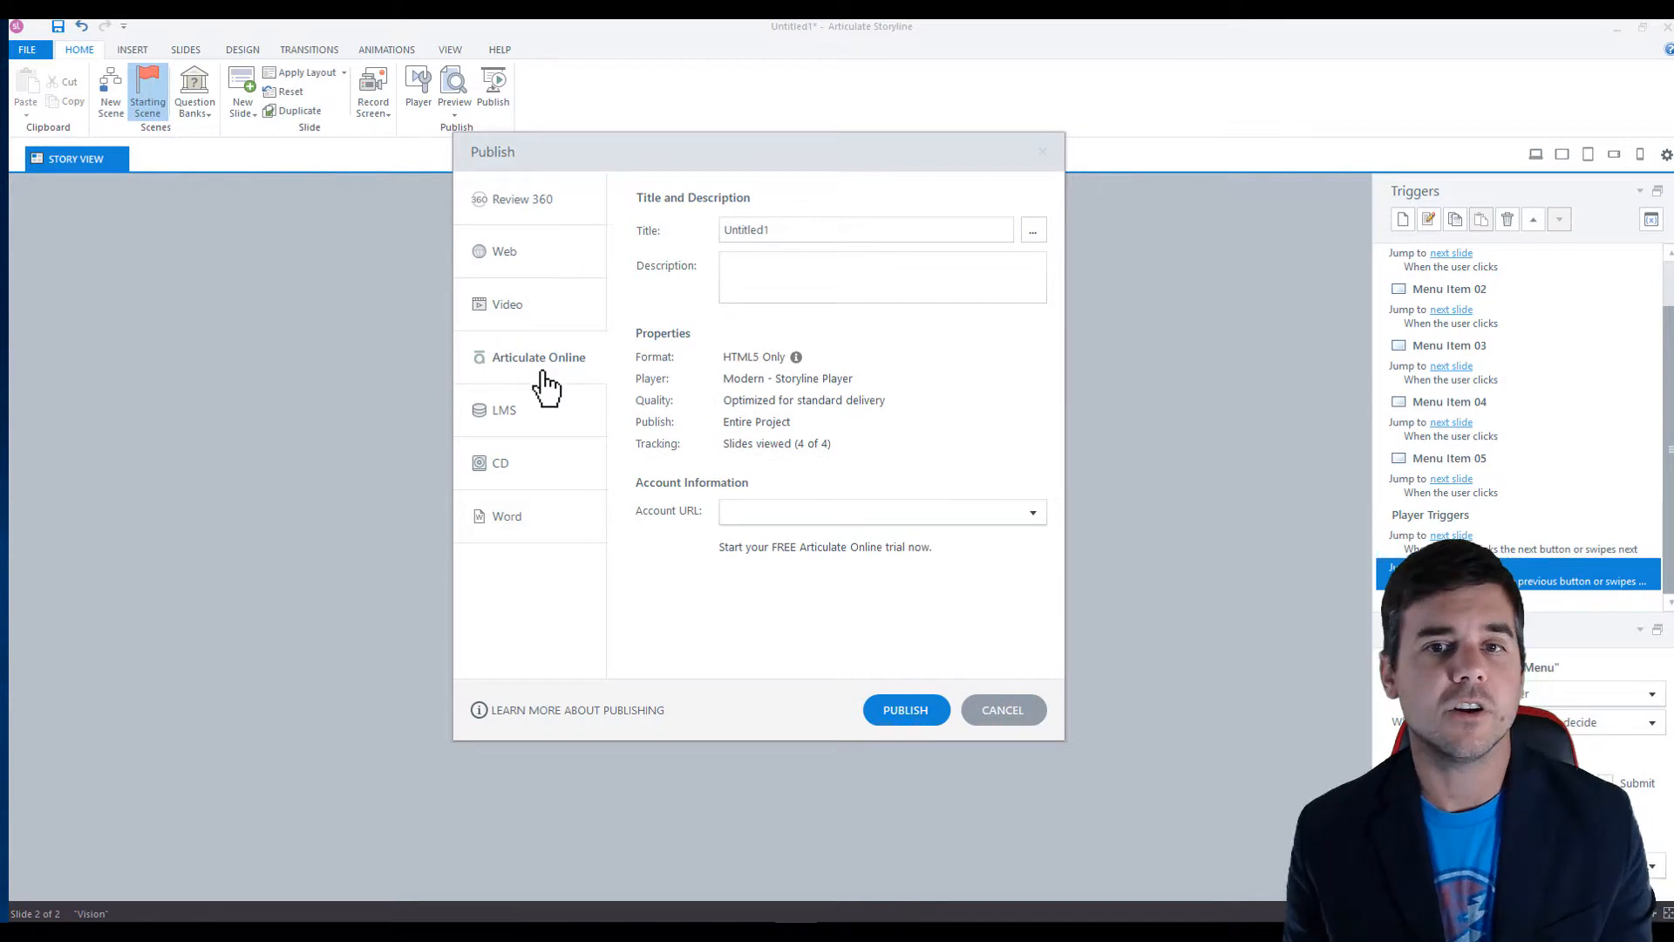
click(563, 430)
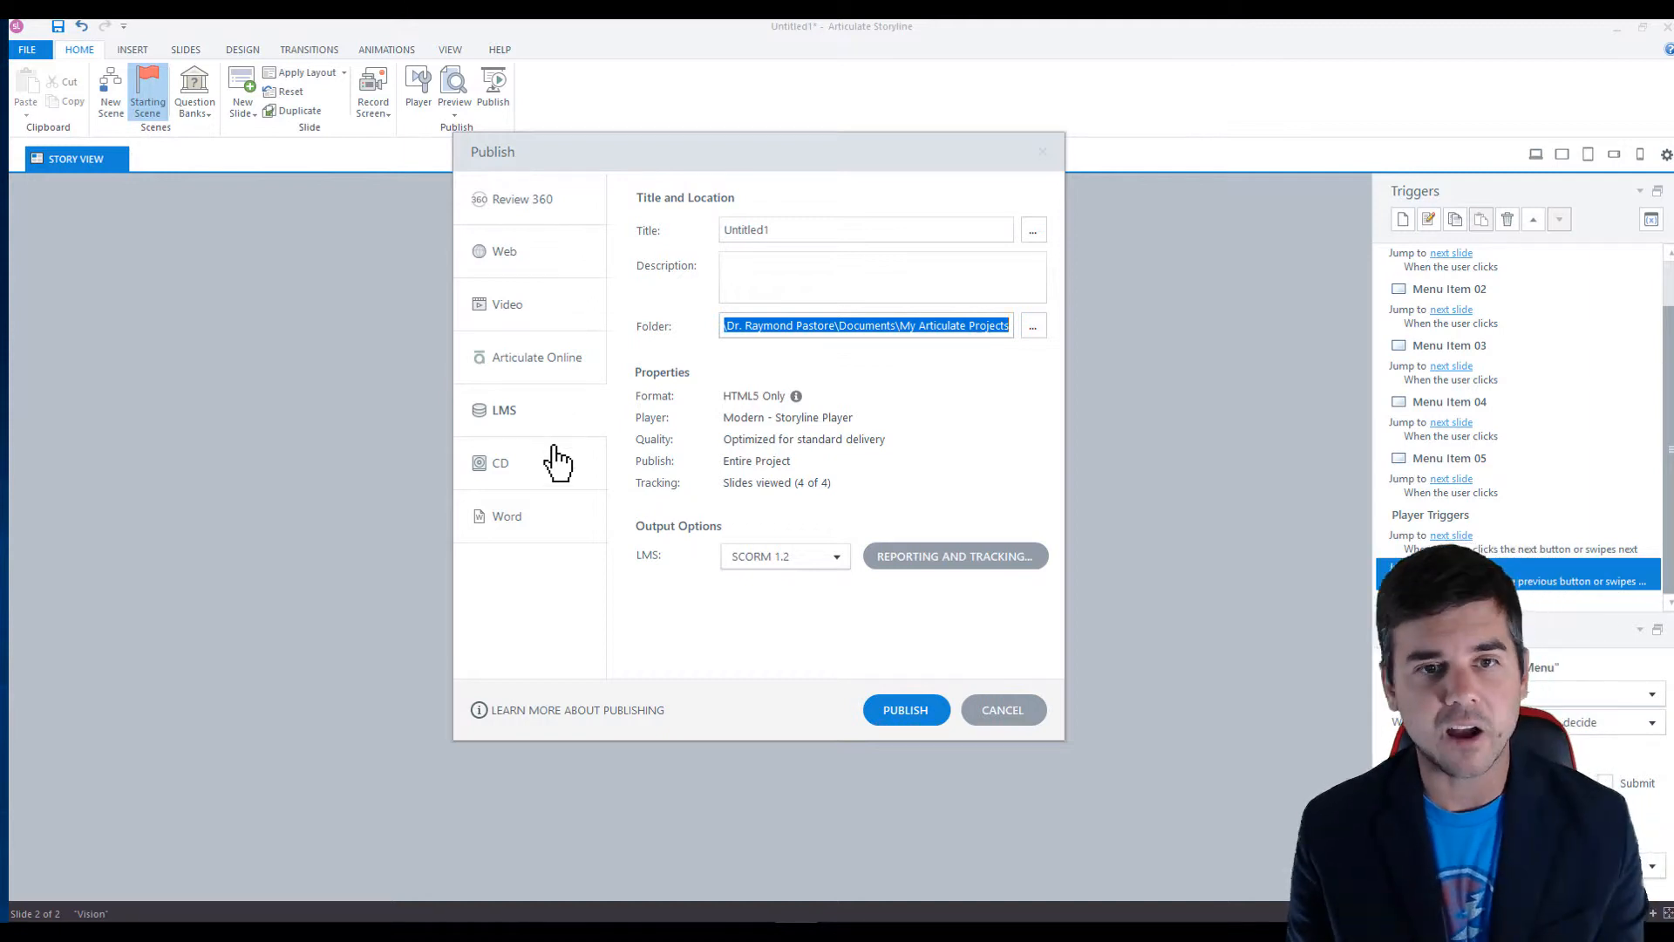
click(544, 462)
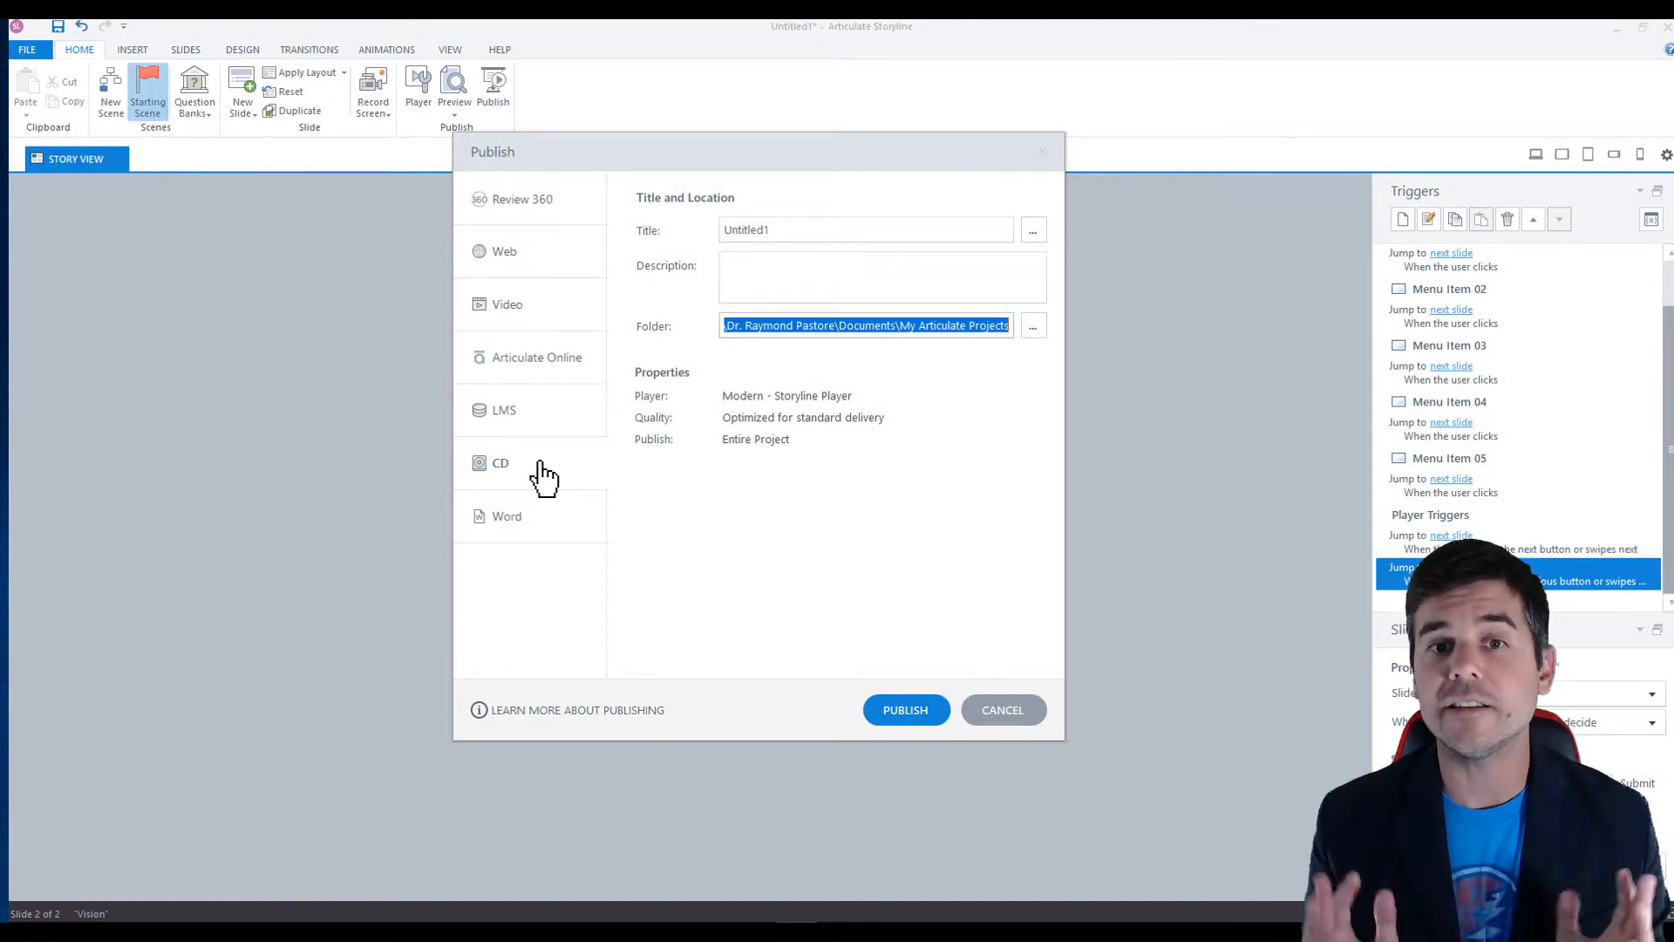
click(541, 527)
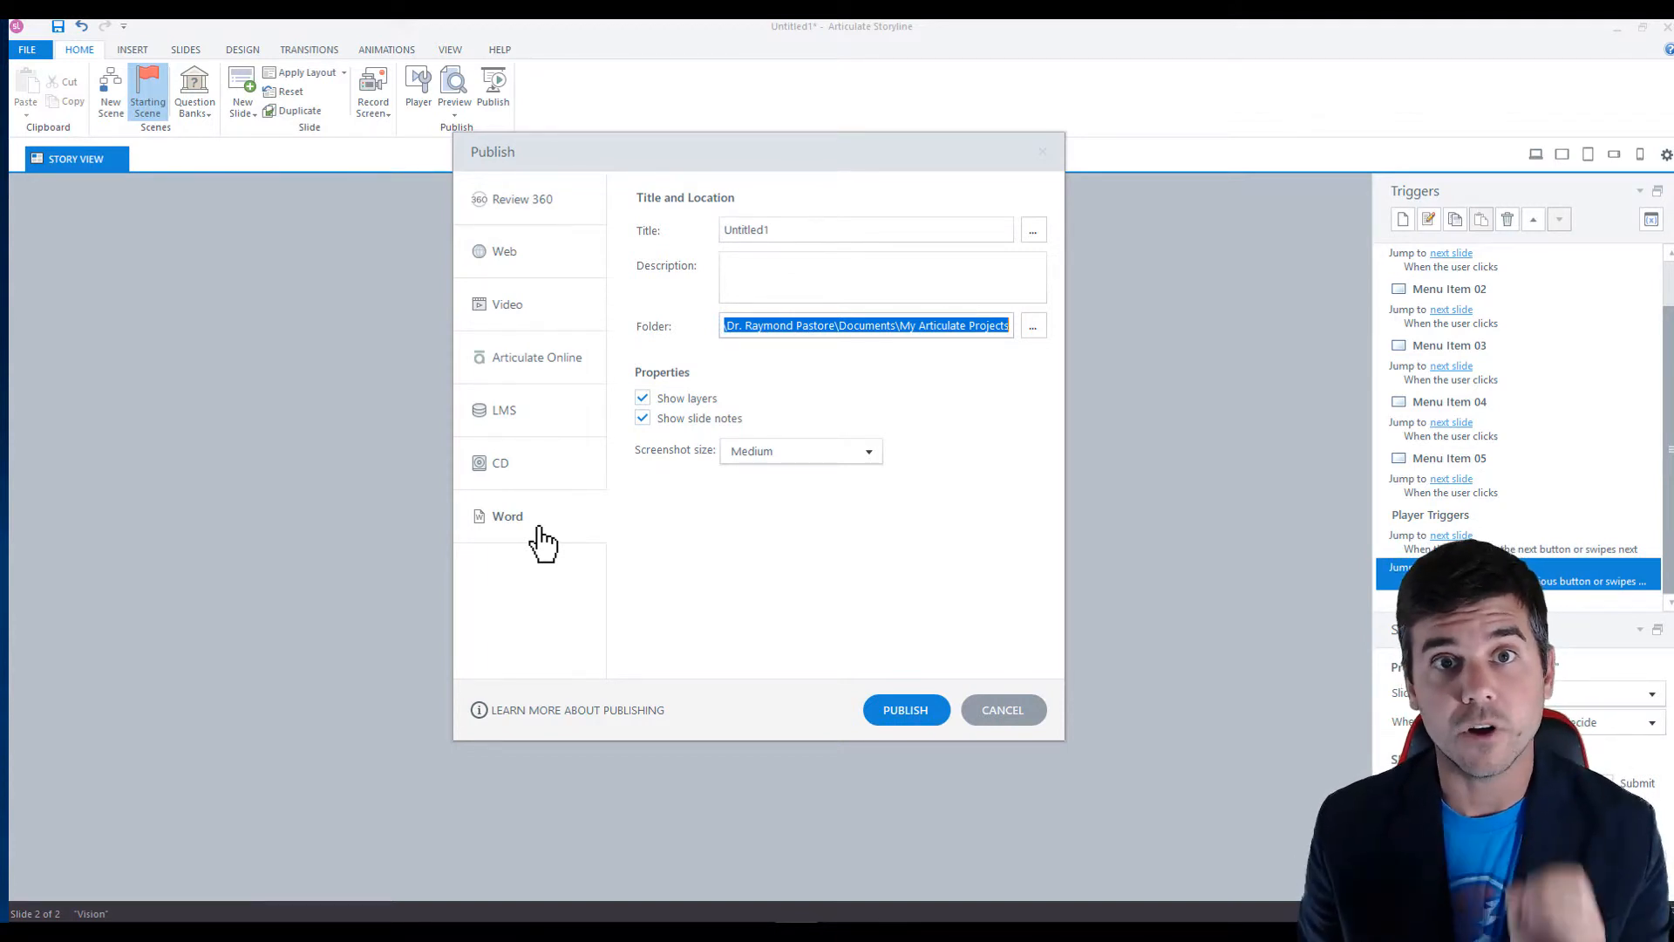
click(1012, 714)
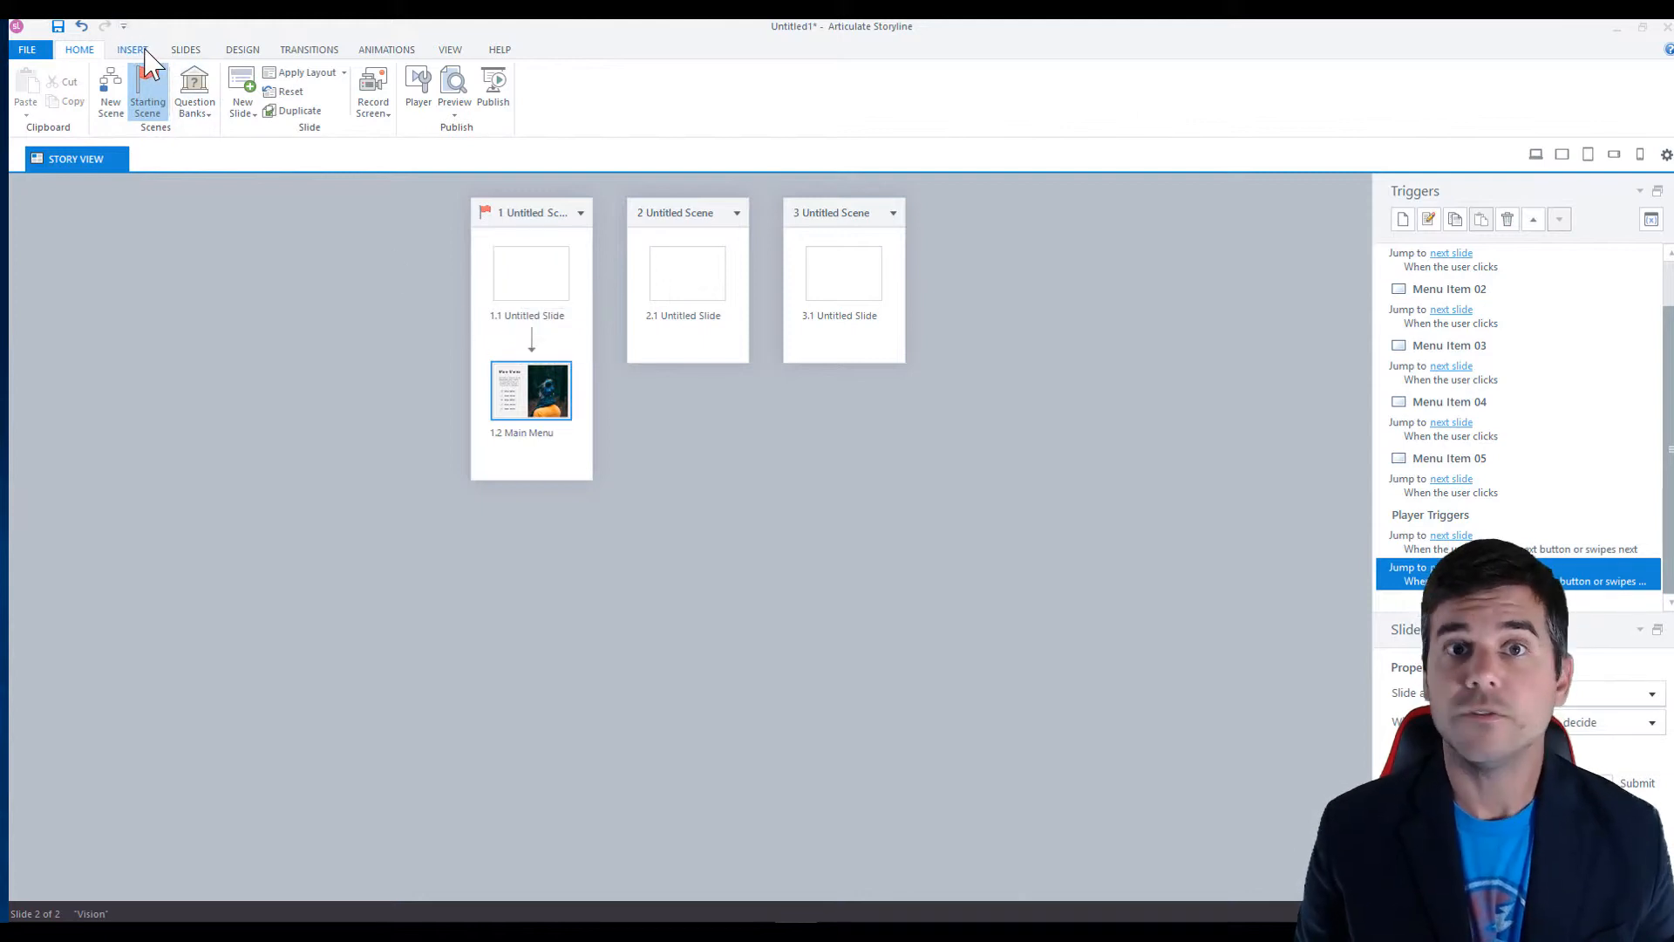
Step: Open the Main Menu slide in the first scene to view its editing options, and return to Story View
click(542, 399)
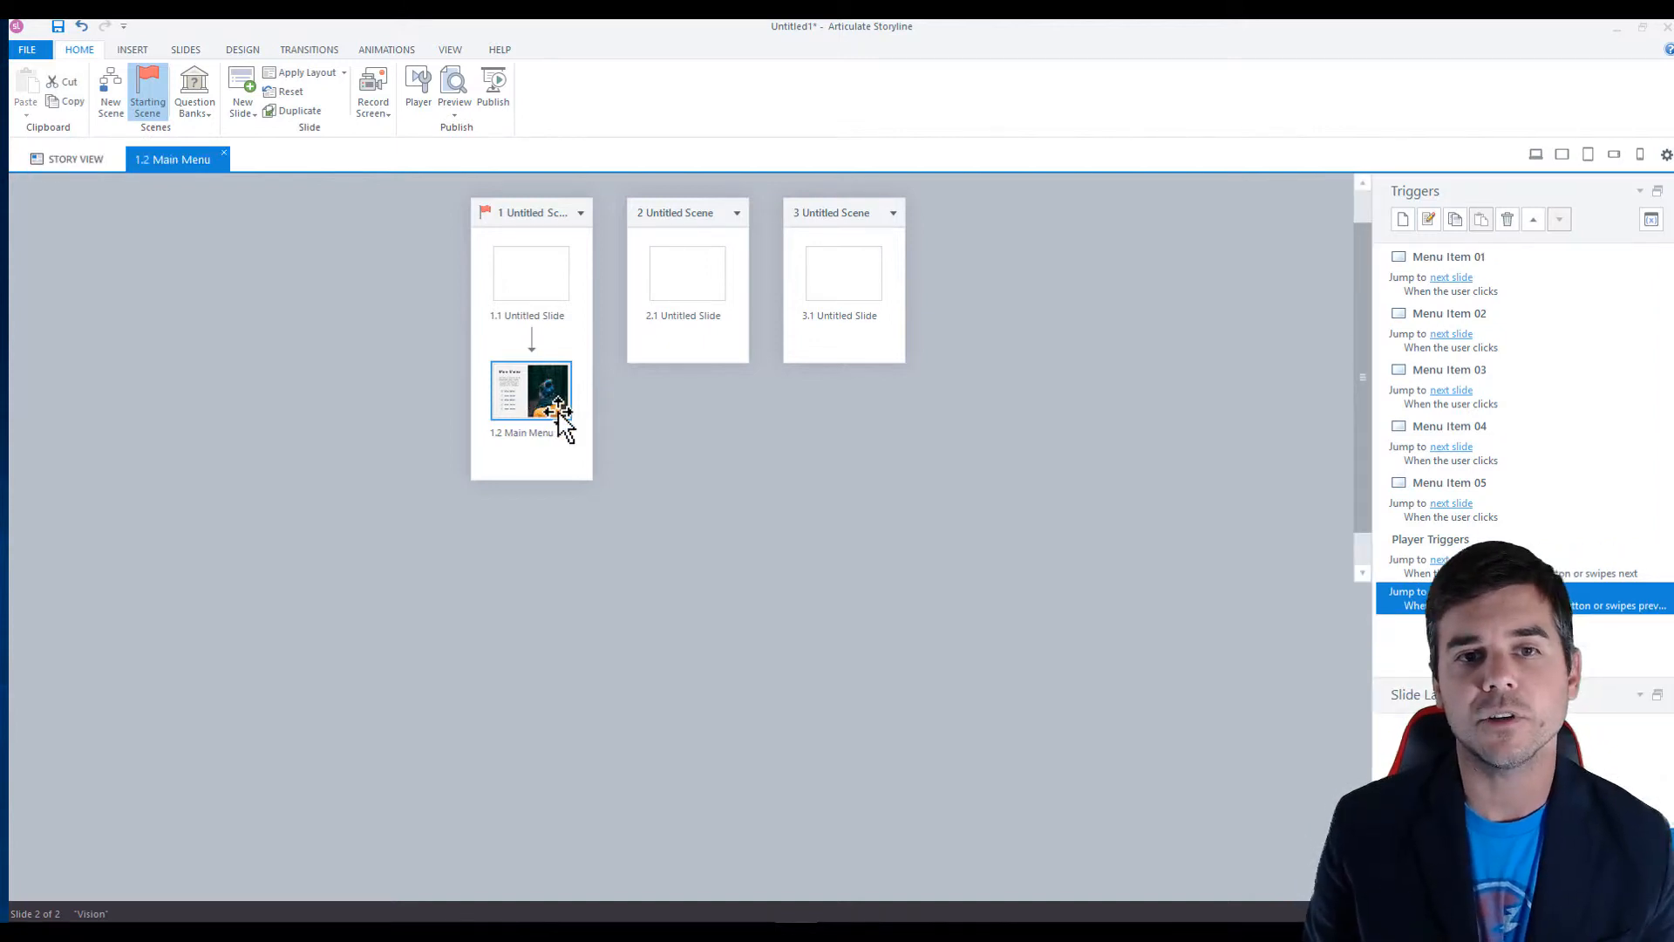
double_click(558, 411)
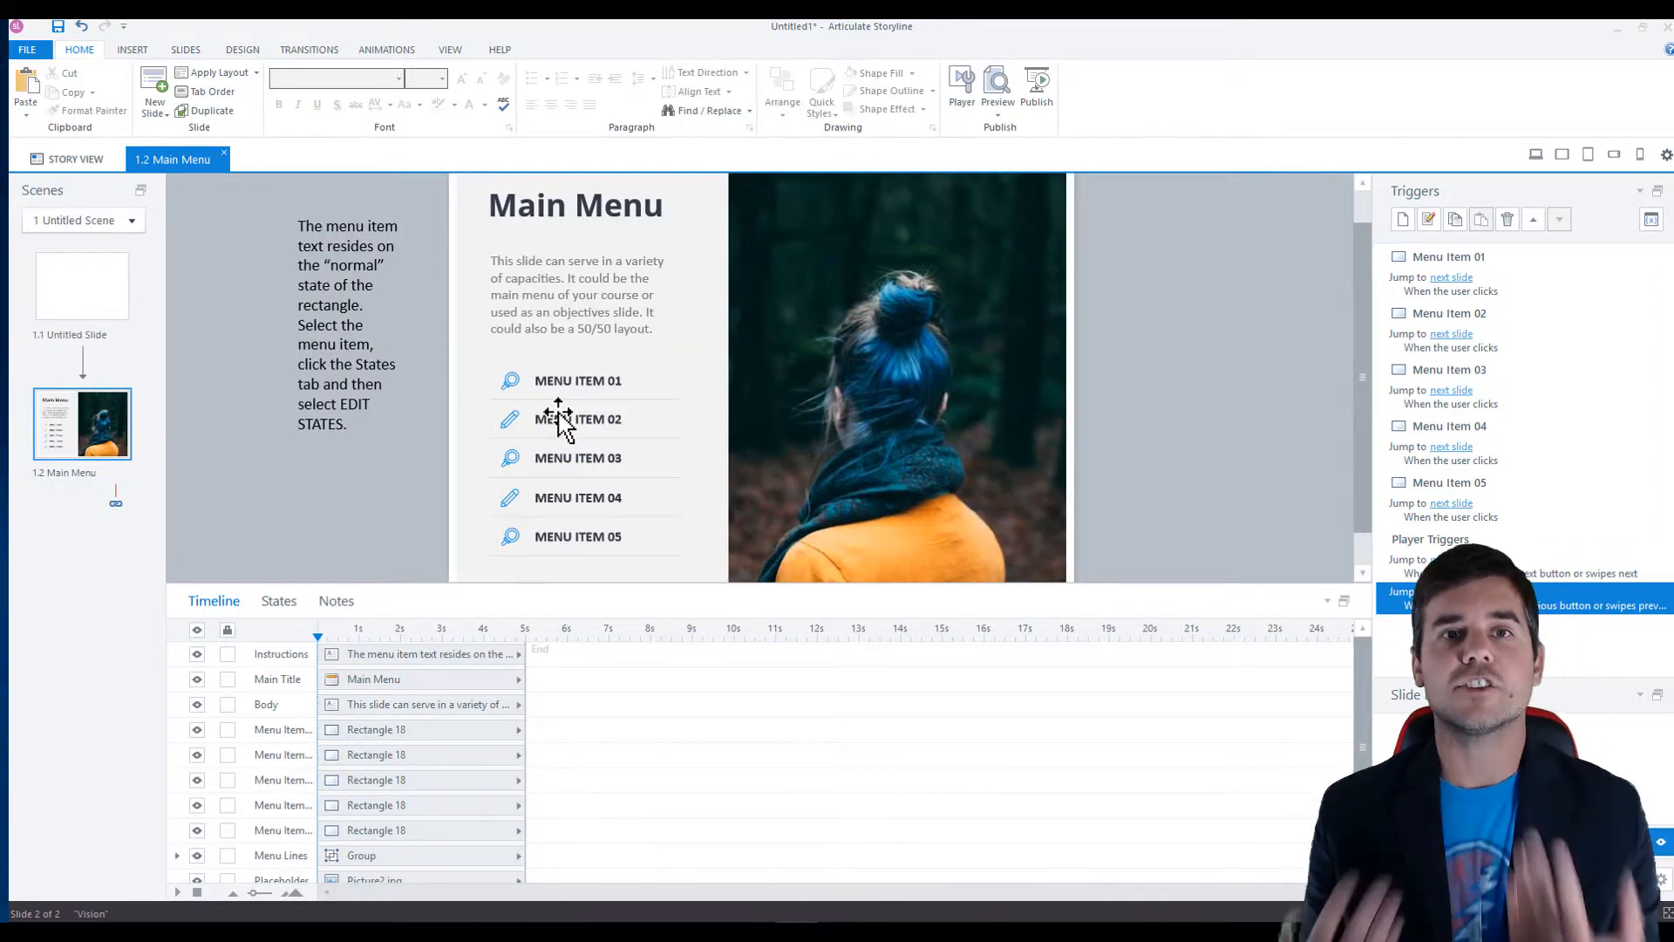
click(73, 166)
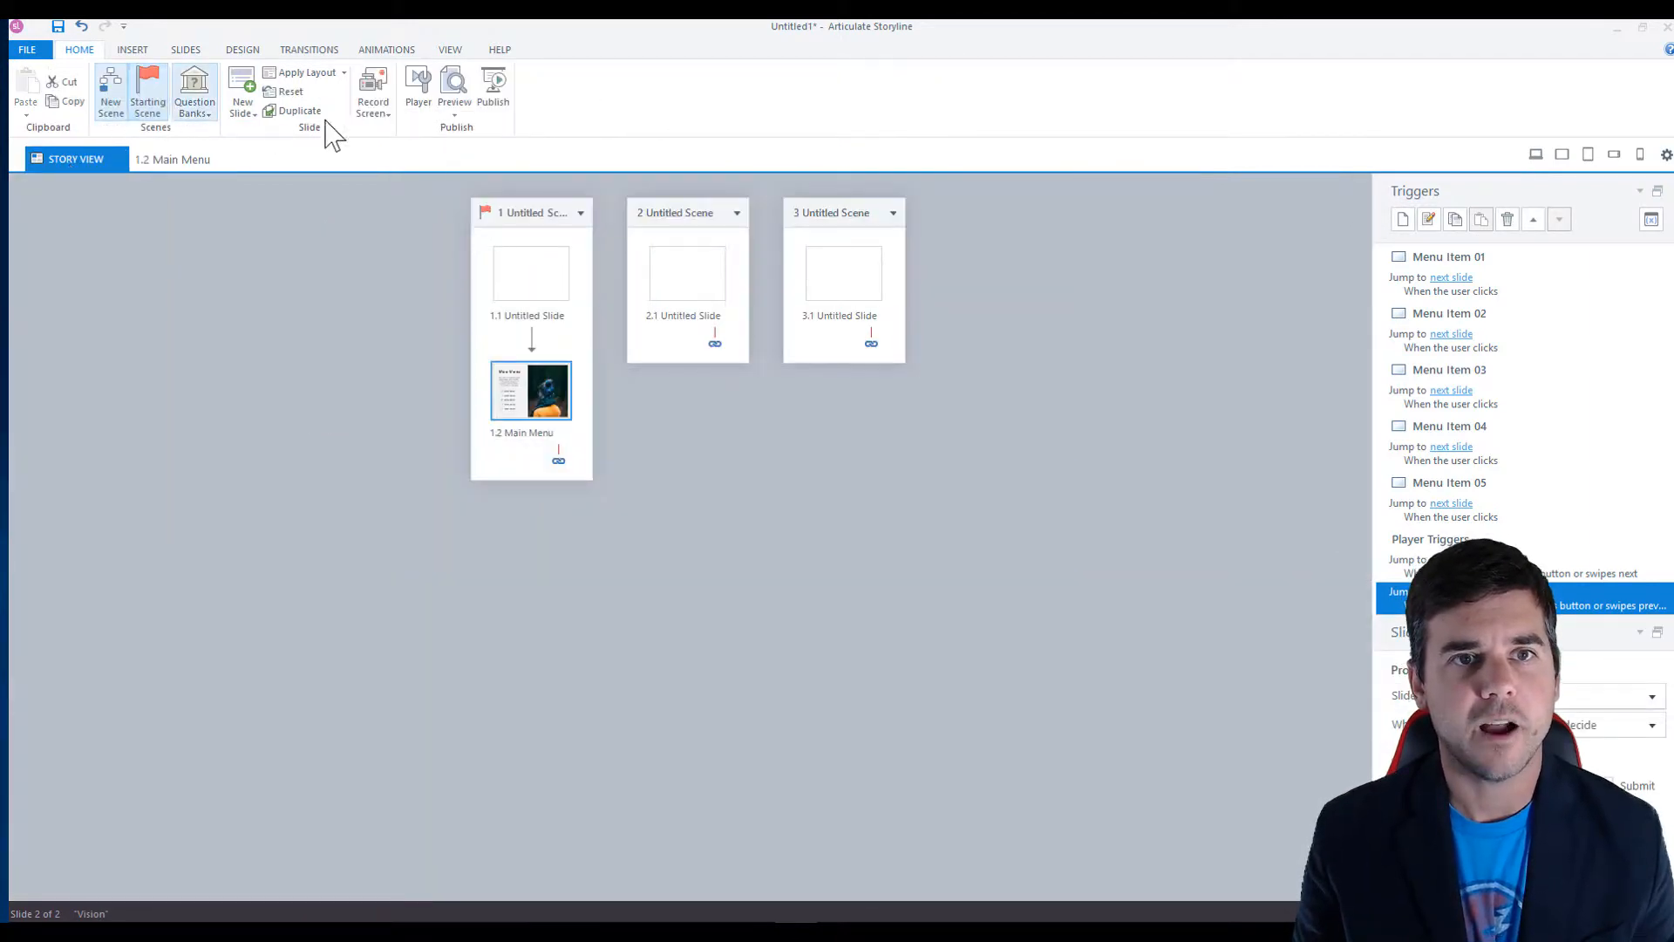
Step: Compare the Main Menu slide's editing view with Story View, and reopen the slide for editing
click(171, 162)
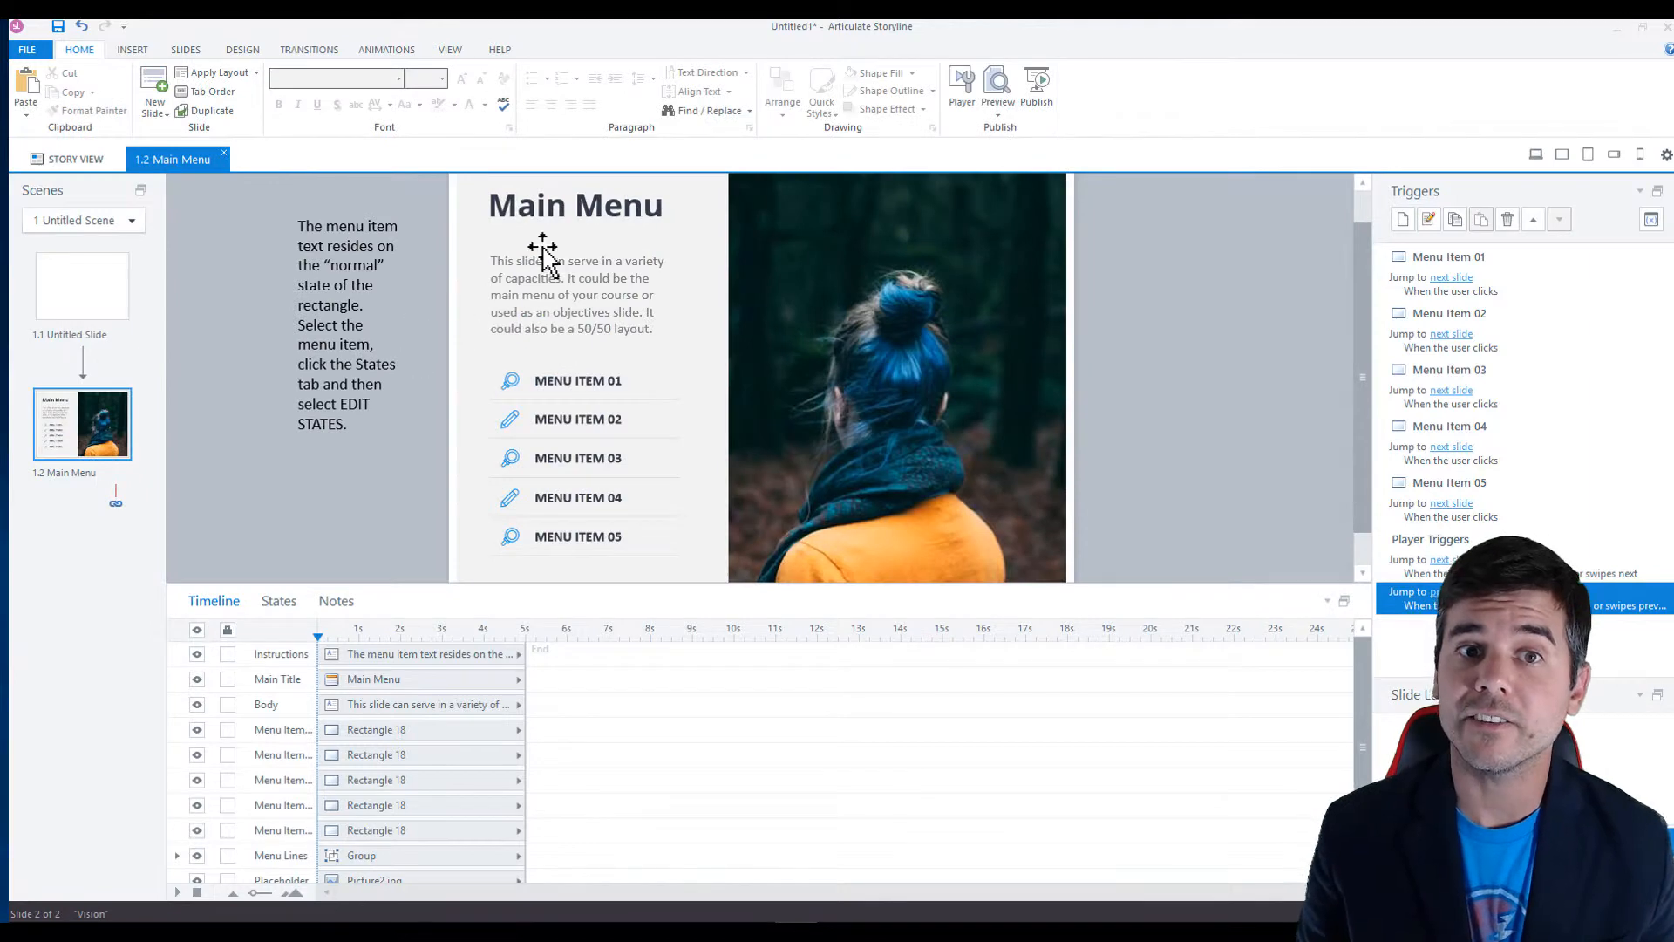
click(88, 160)
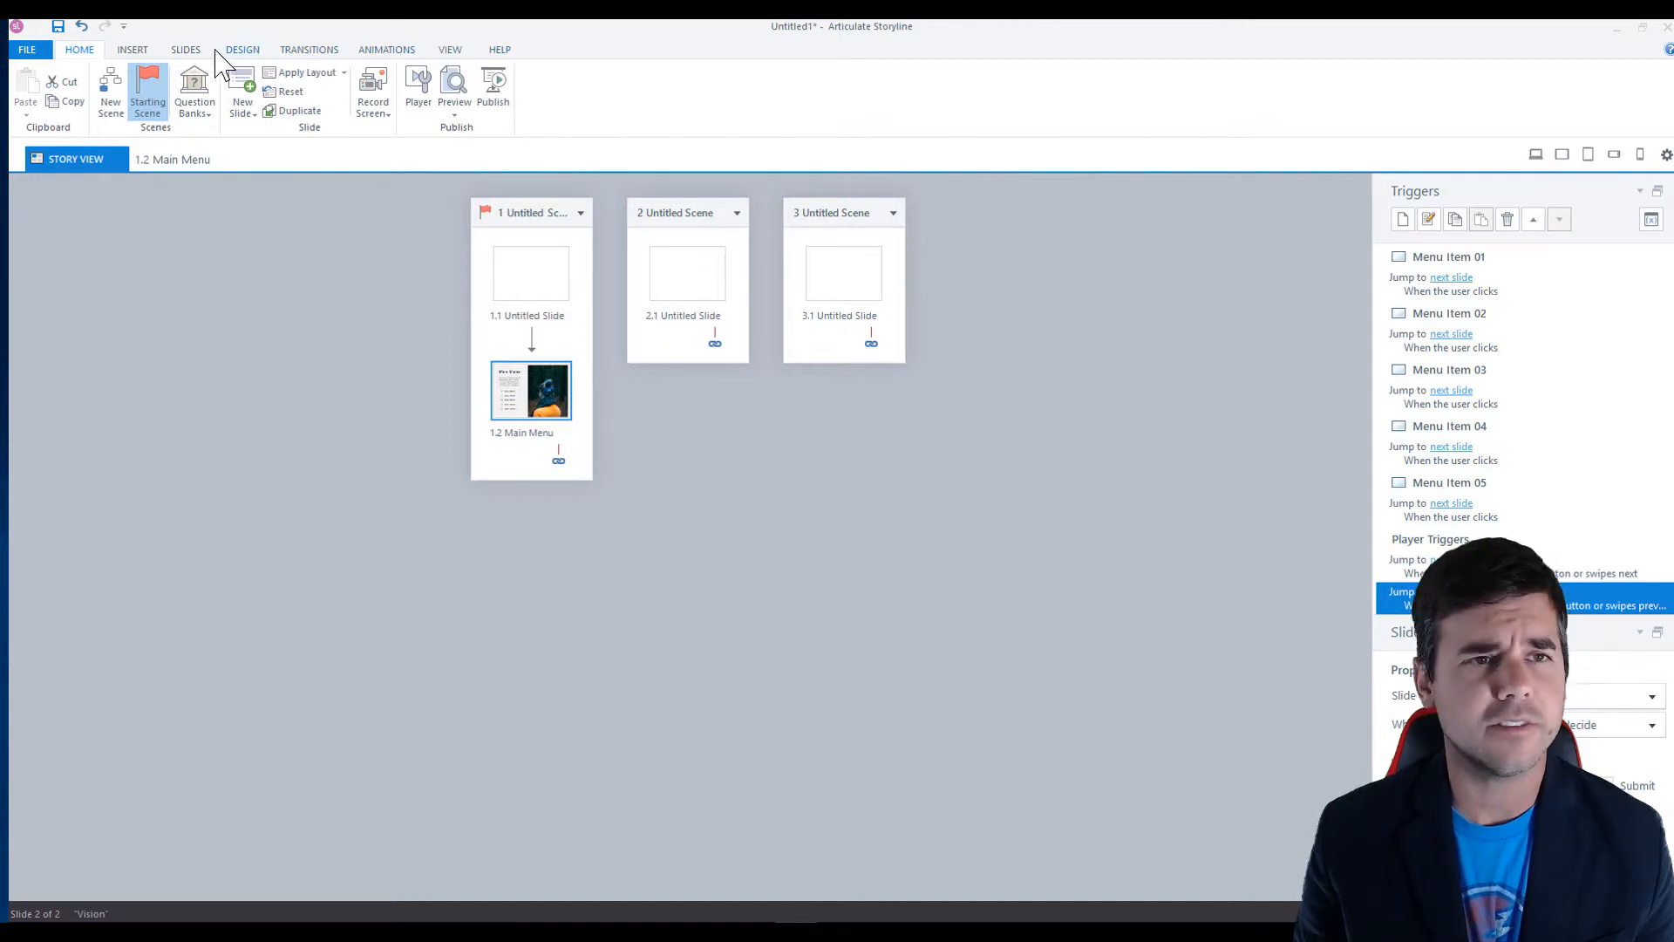
click(192, 161)
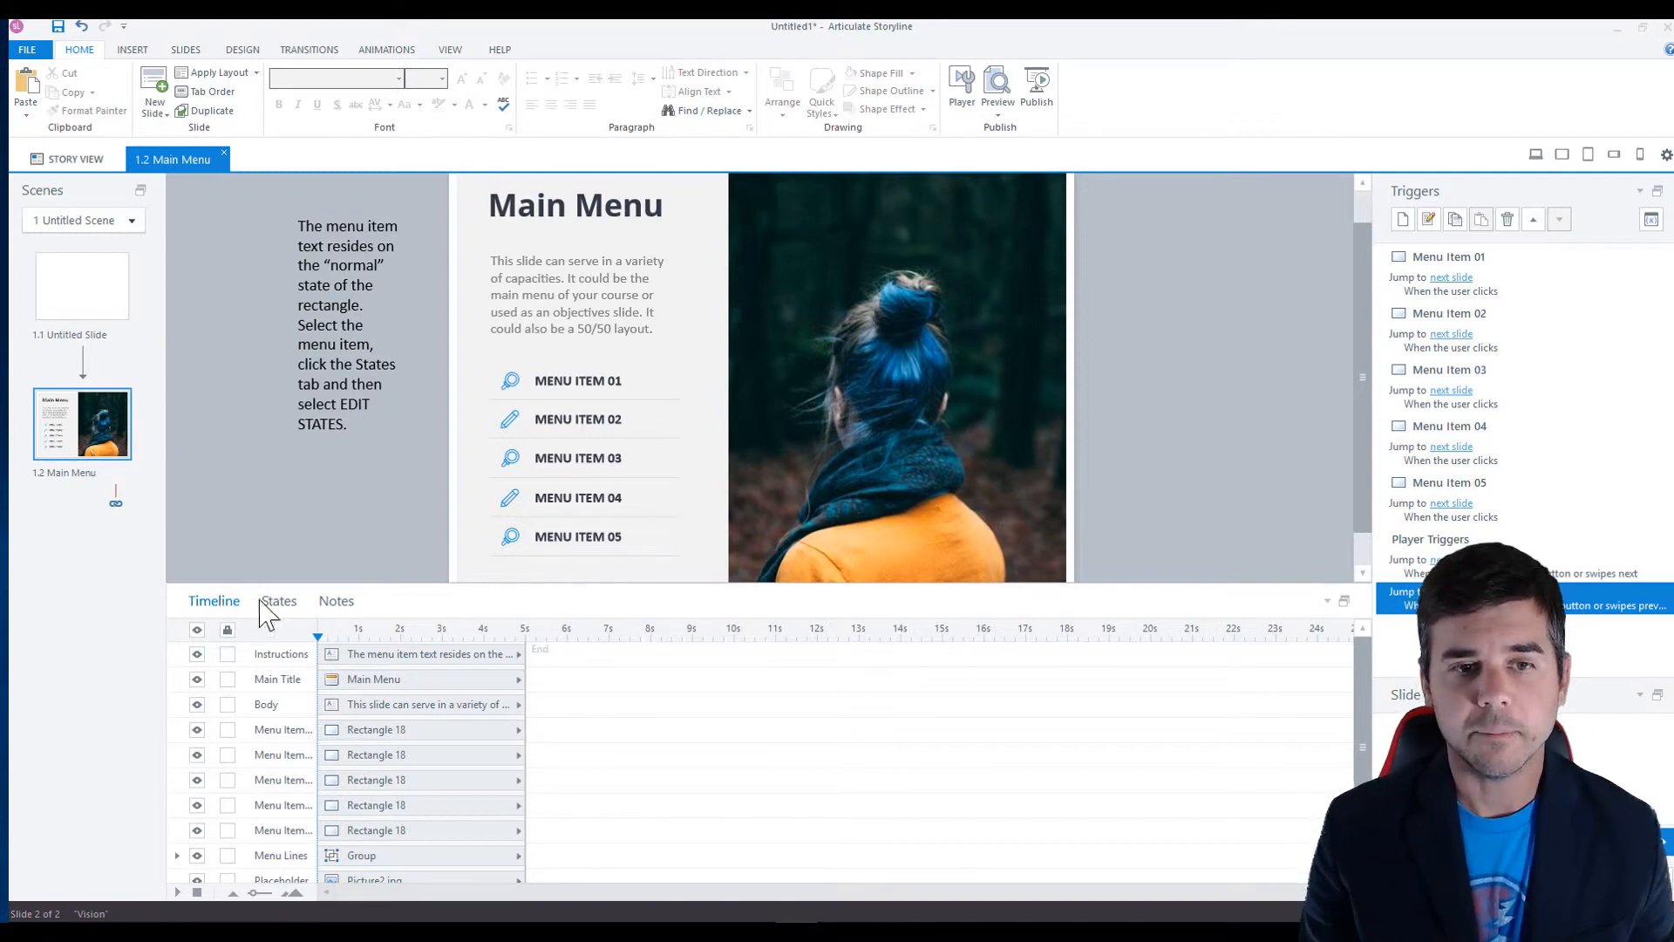
Step: Widen the timeline's object name column, and inspect the Instructions, Menu Item 05 and Menu Item 03 objects by selecting them
mouse_move(325, 635)
mouse_down()
mouse_move(528, 646)
mouse_move(329, 651)
mouse_up()
click(336, 653)
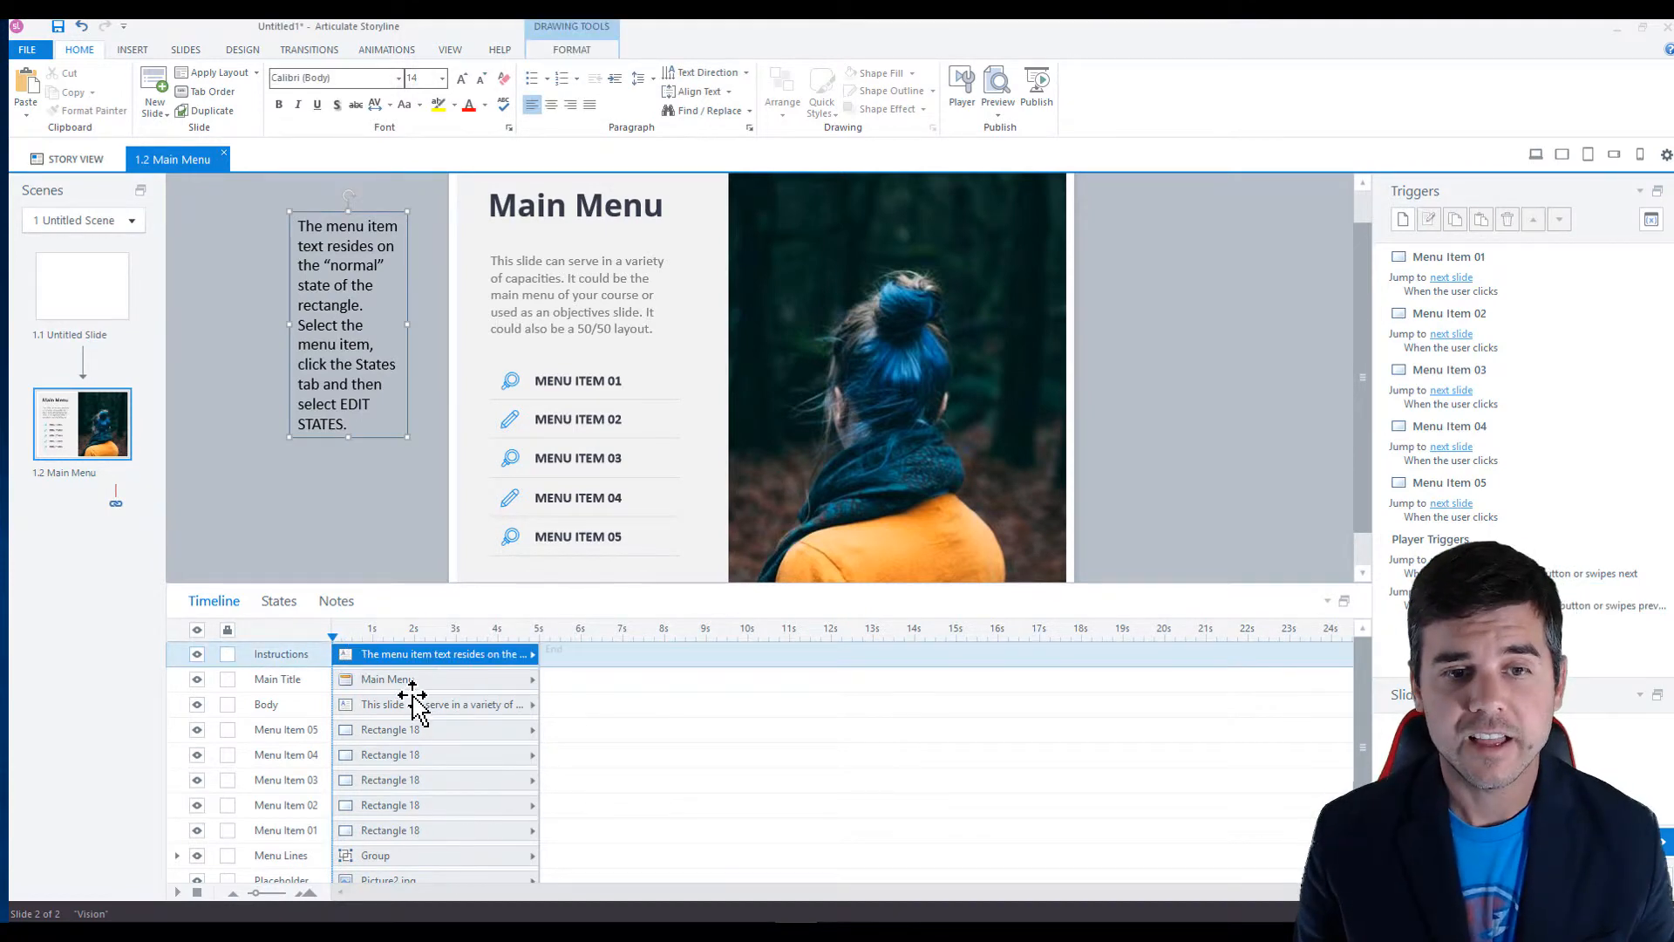
click(414, 729)
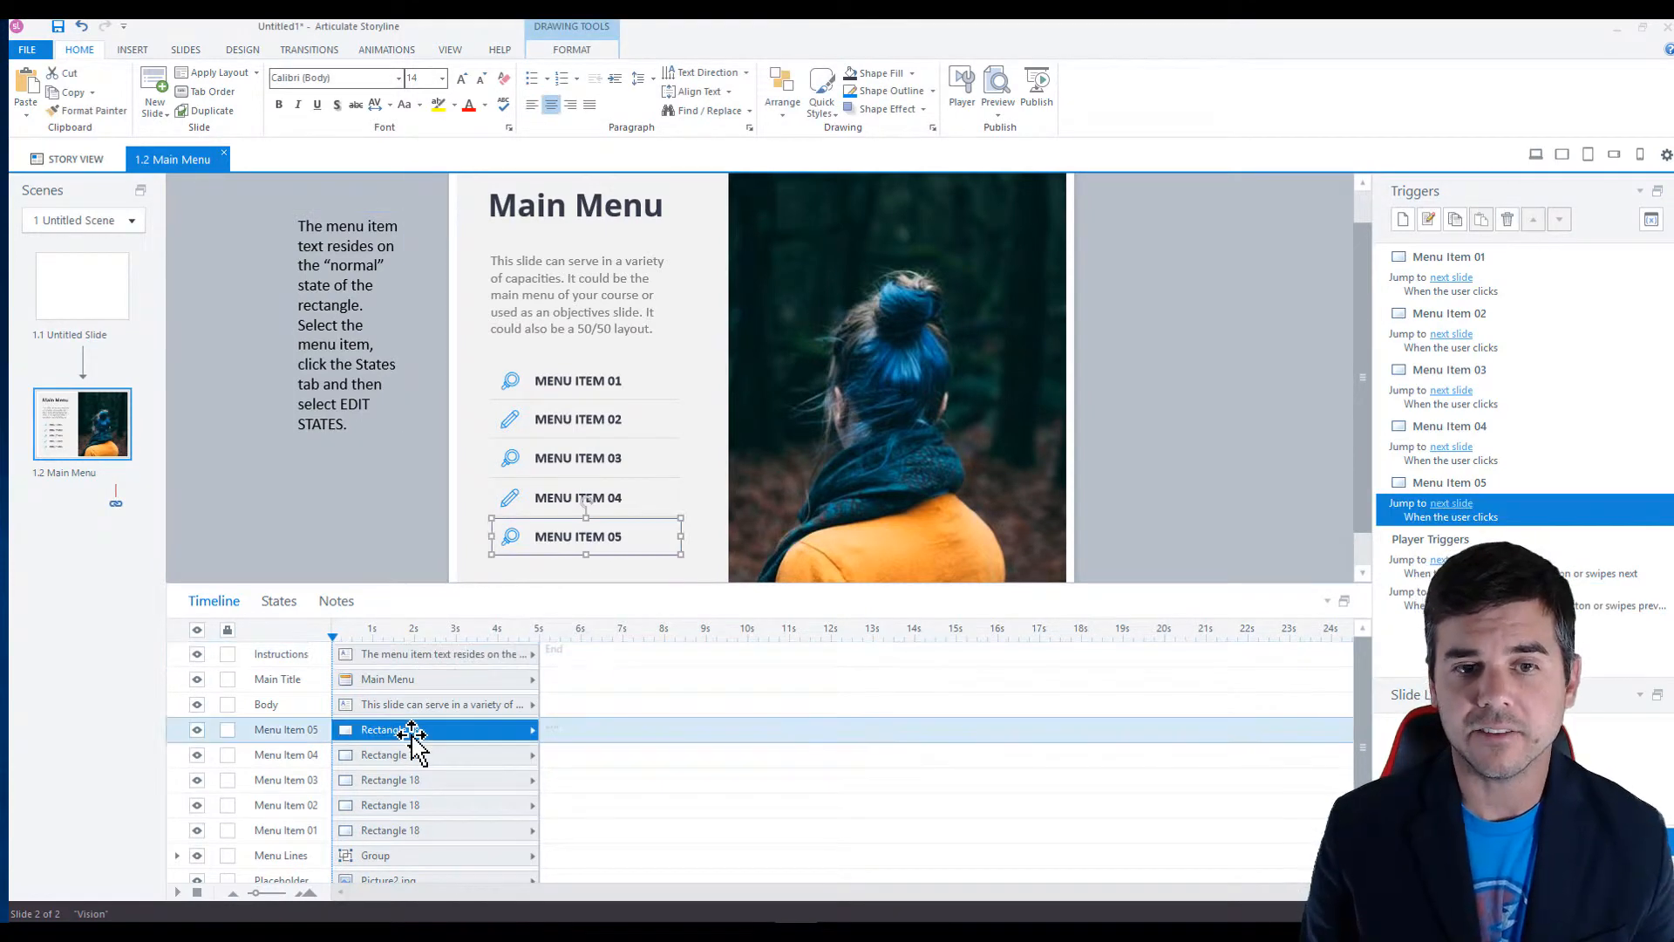
click(425, 780)
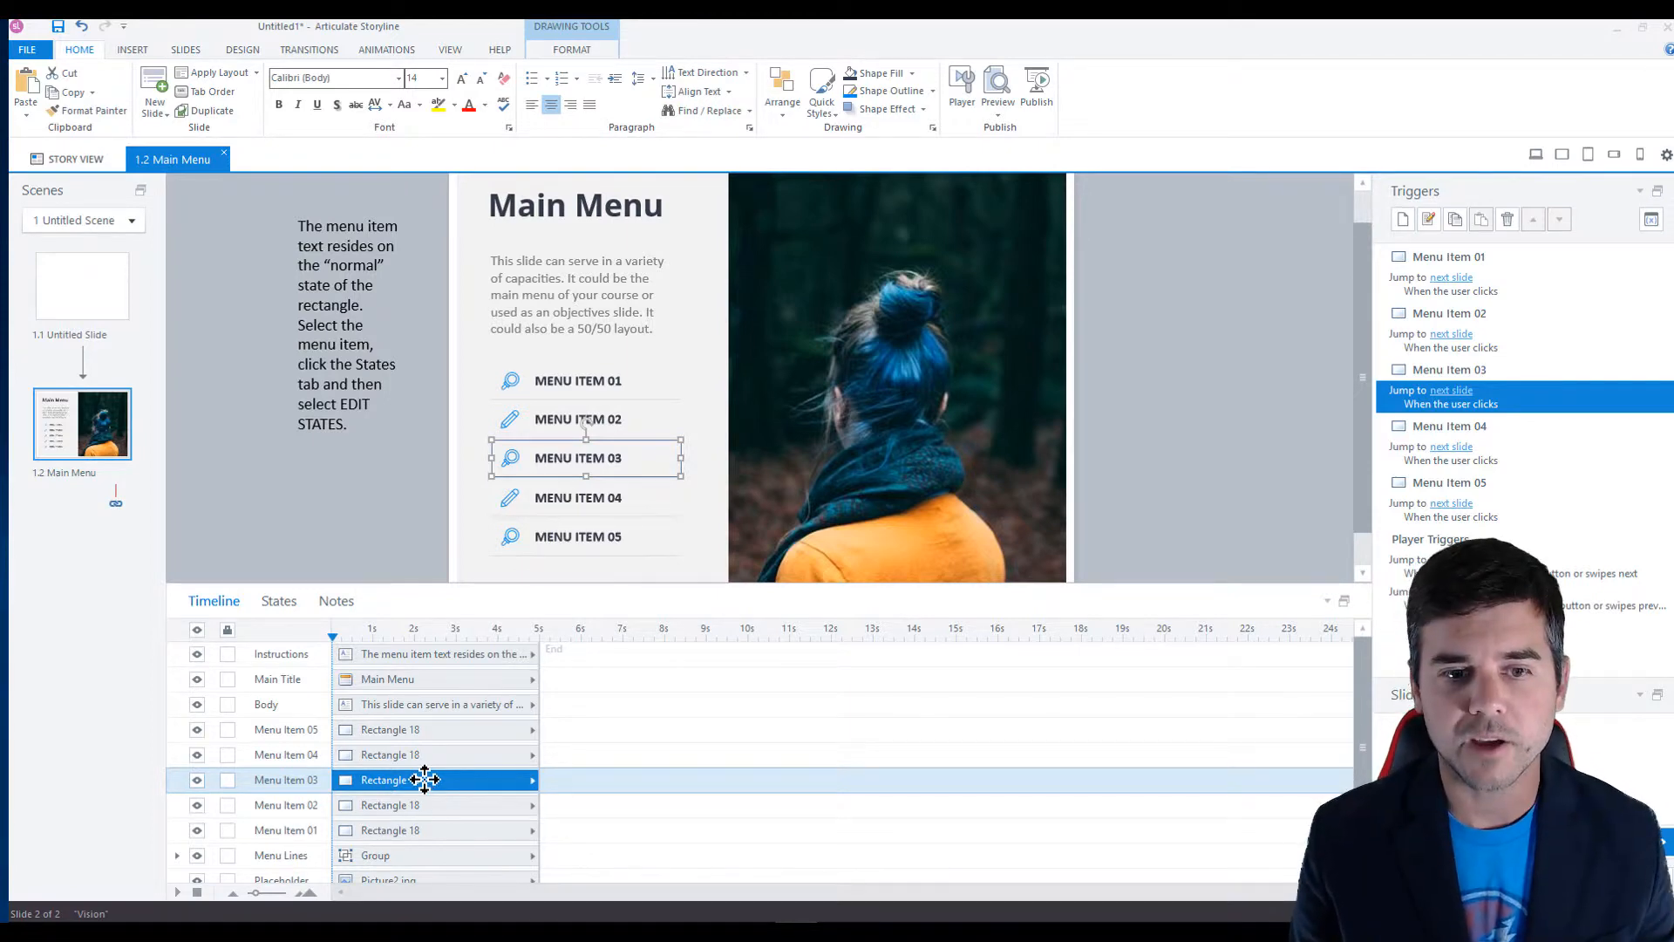
right_click(425, 779)
click(468, 561)
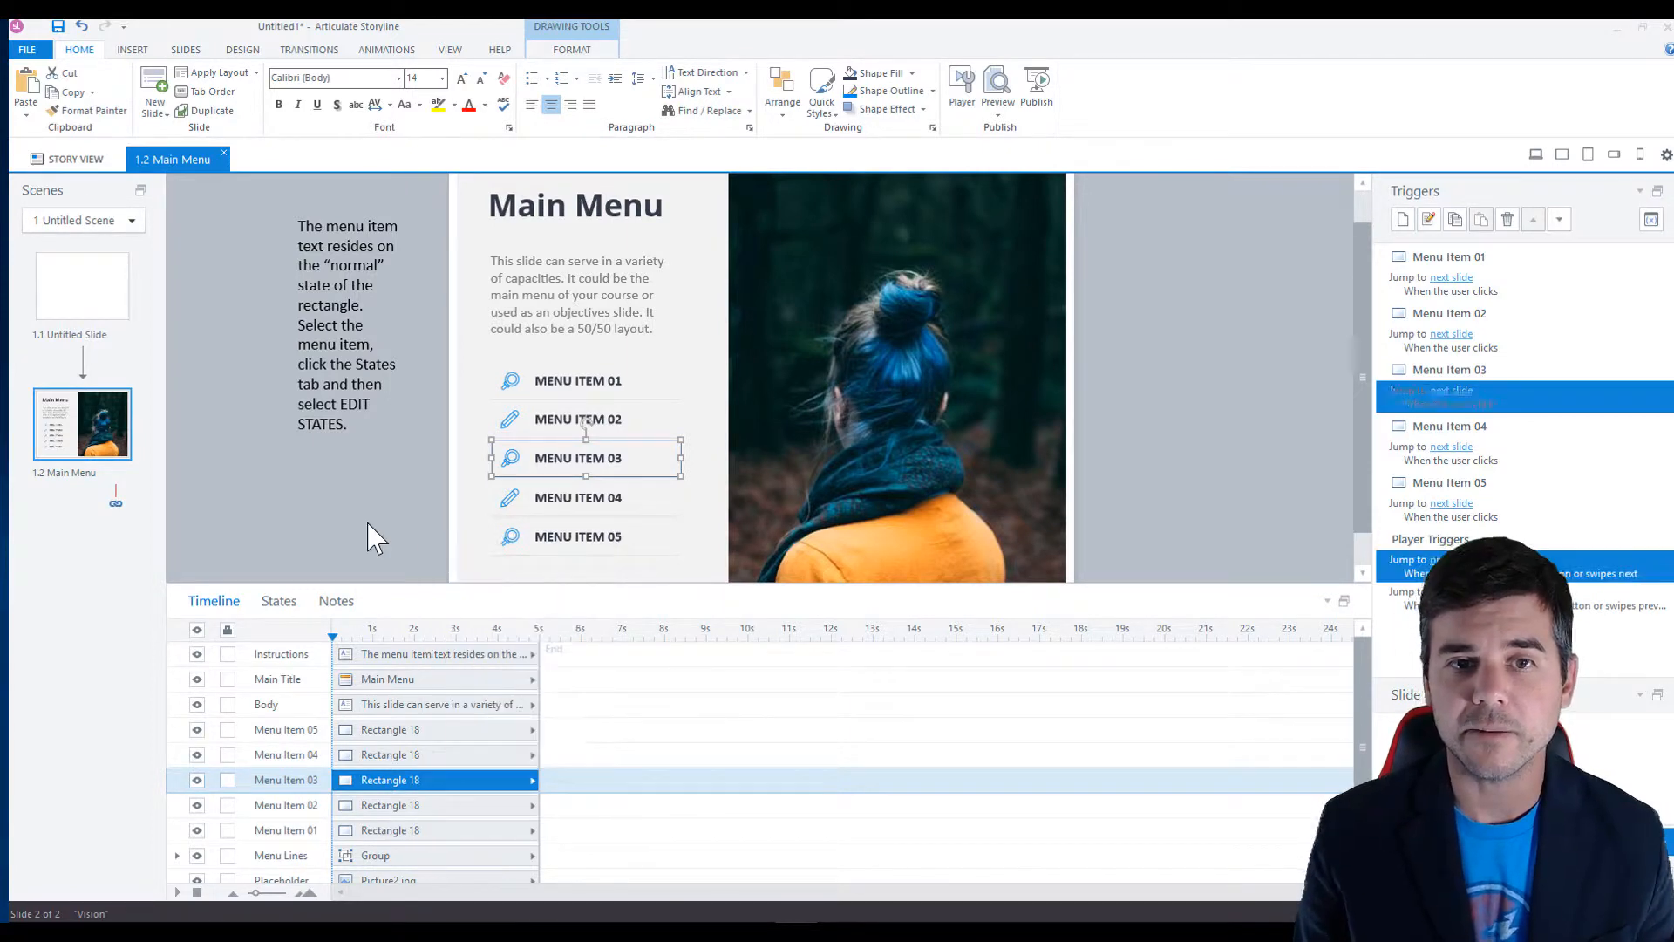
click(368, 524)
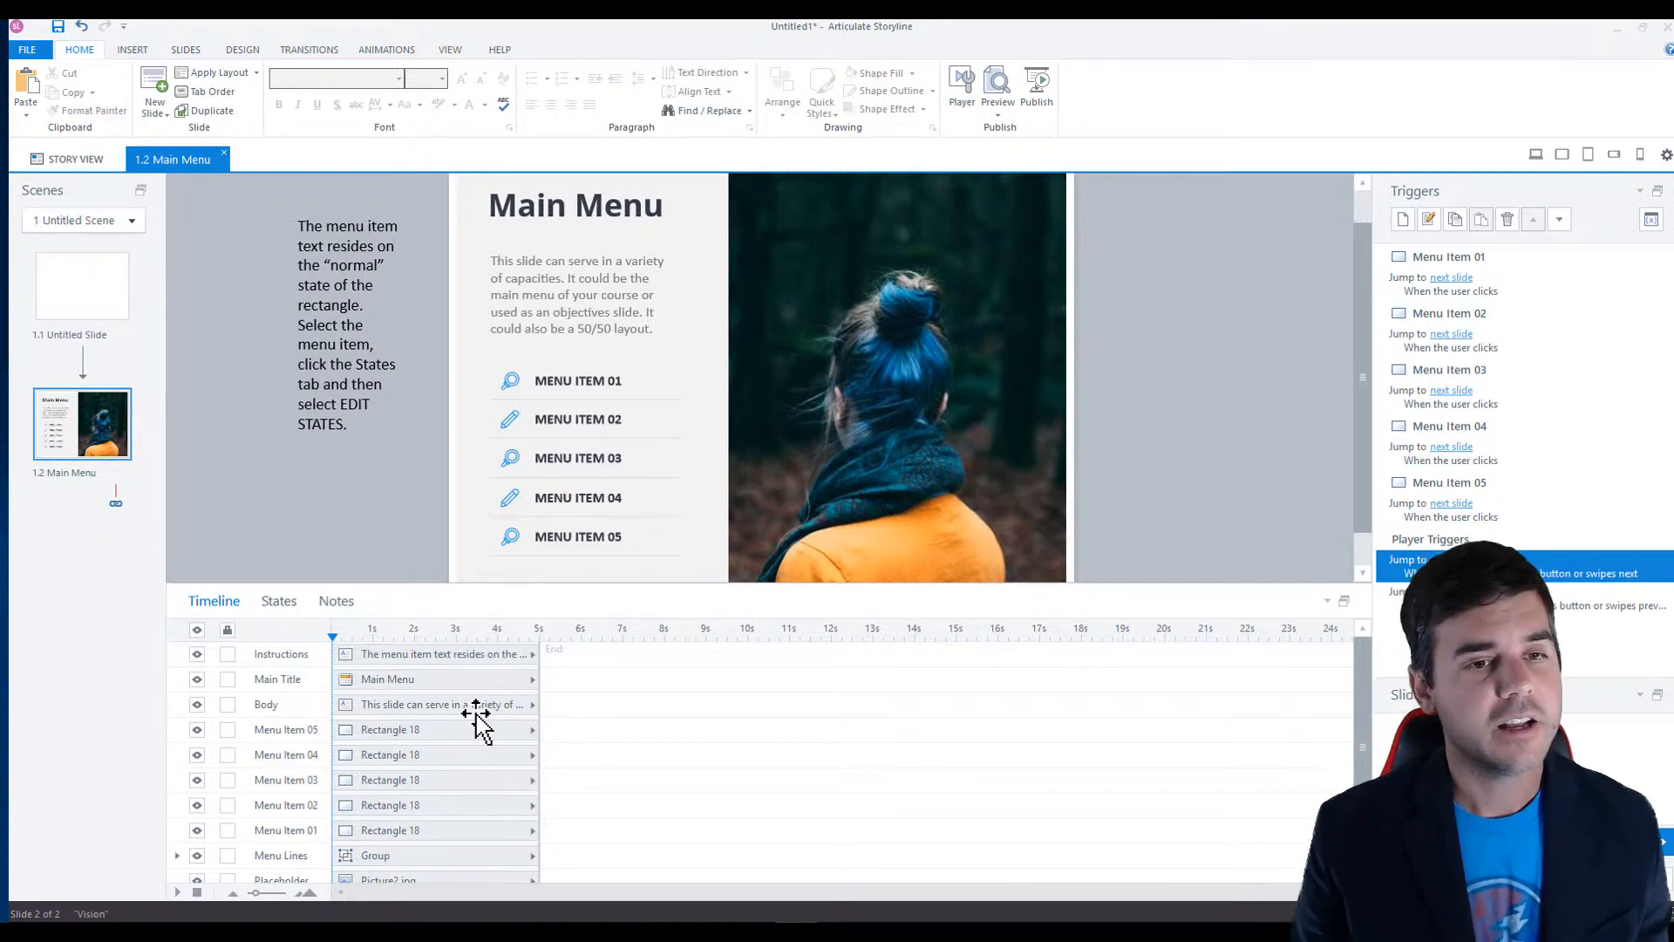
Step: Hide and reshow all timeline objects, and do the same for the Main Title alone
scroll(471, 715, down, 1)
scroll(253, 667, up, 1)
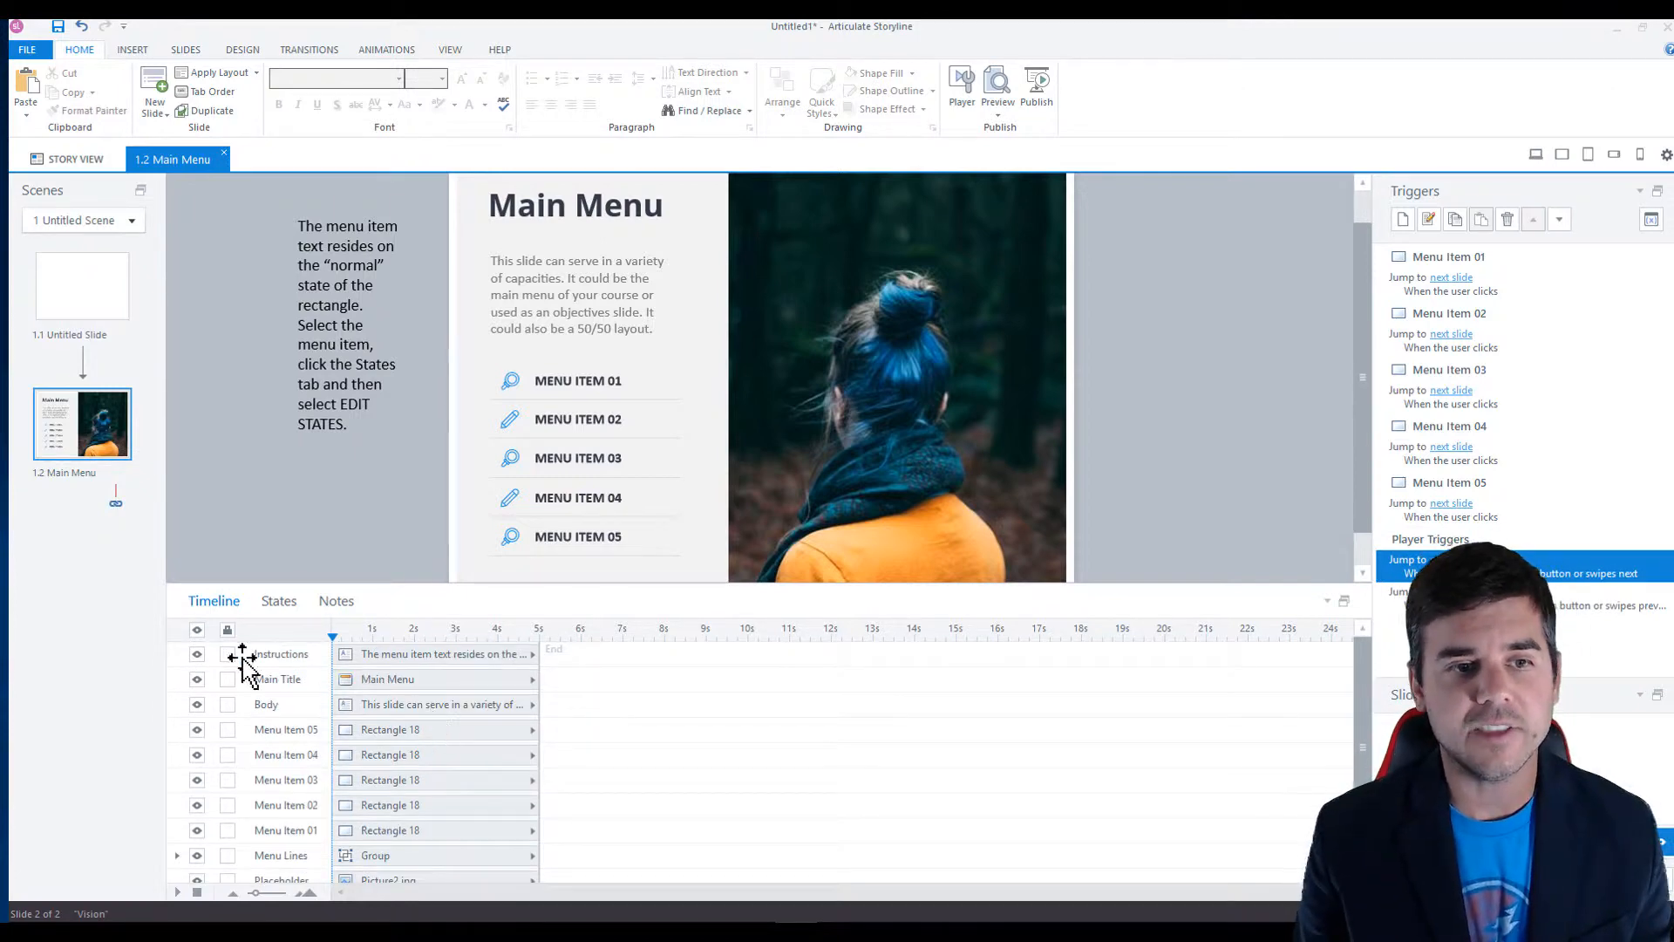
click(197, 630)
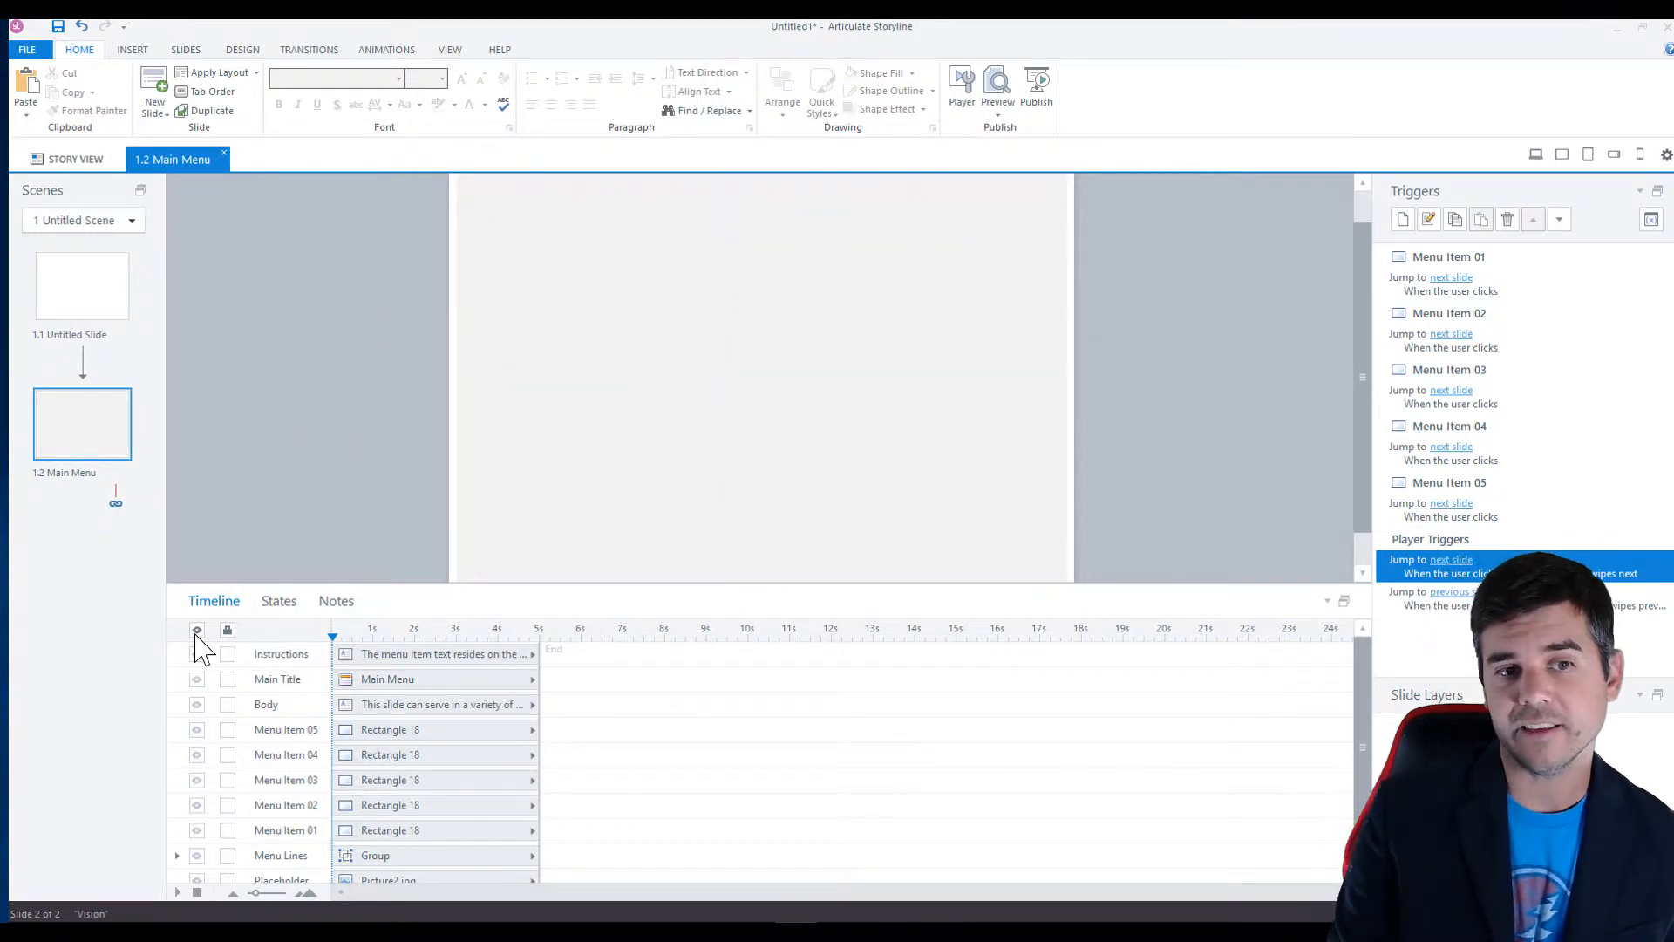
click(197, 631)
click(197, 679)
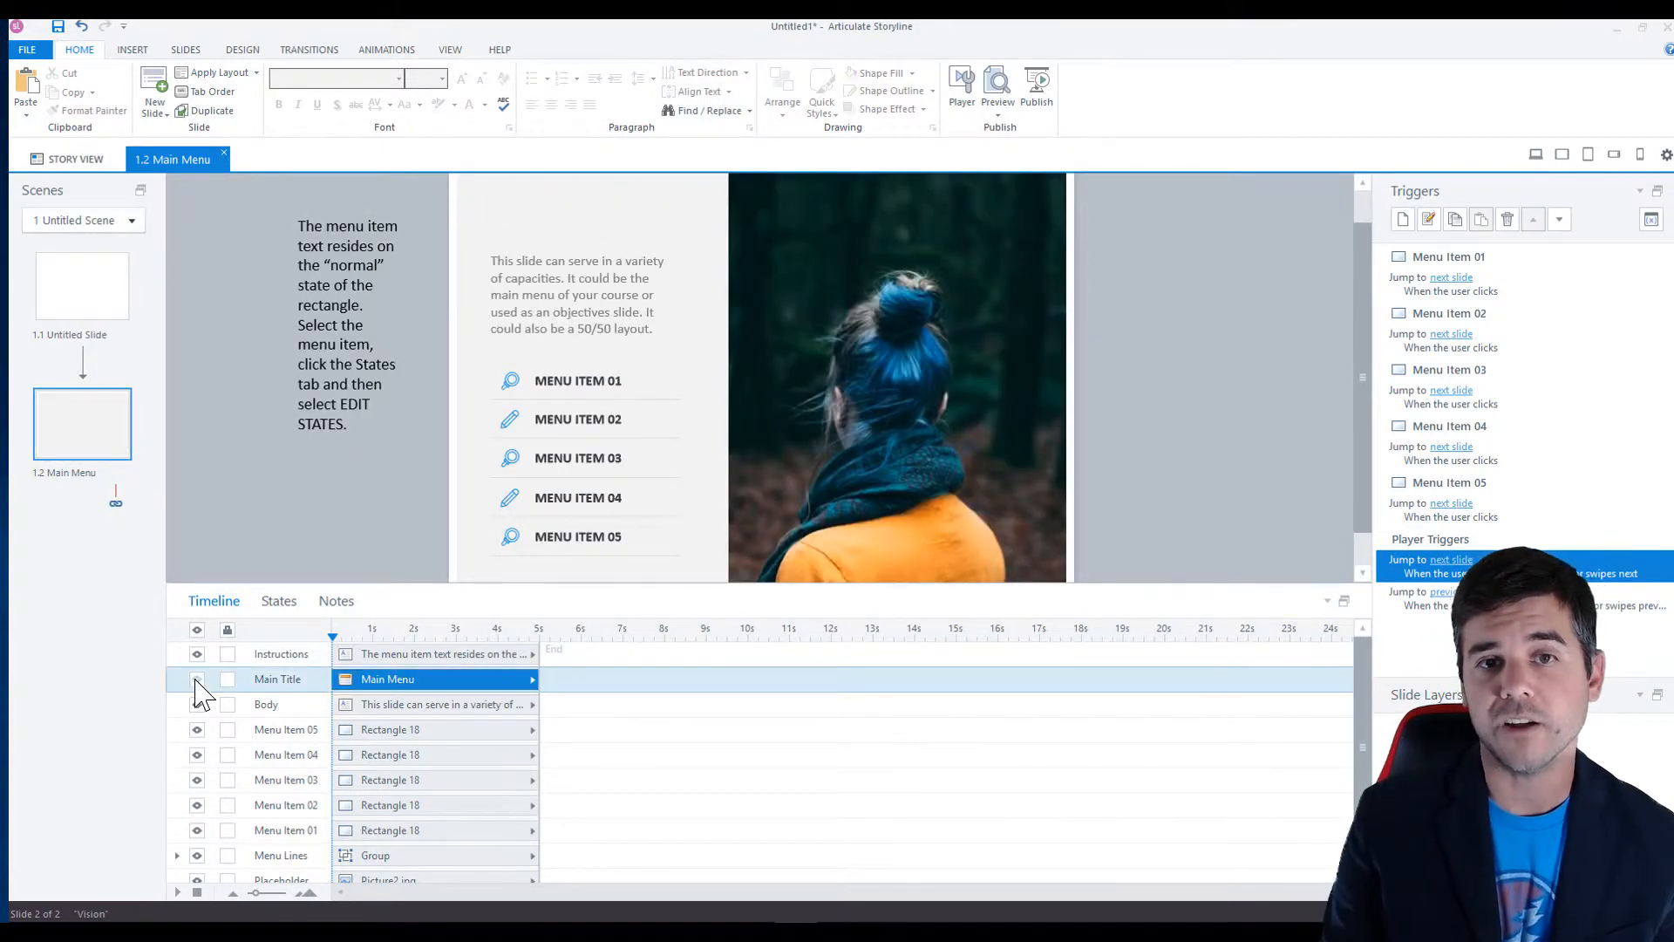
click(197, 680)
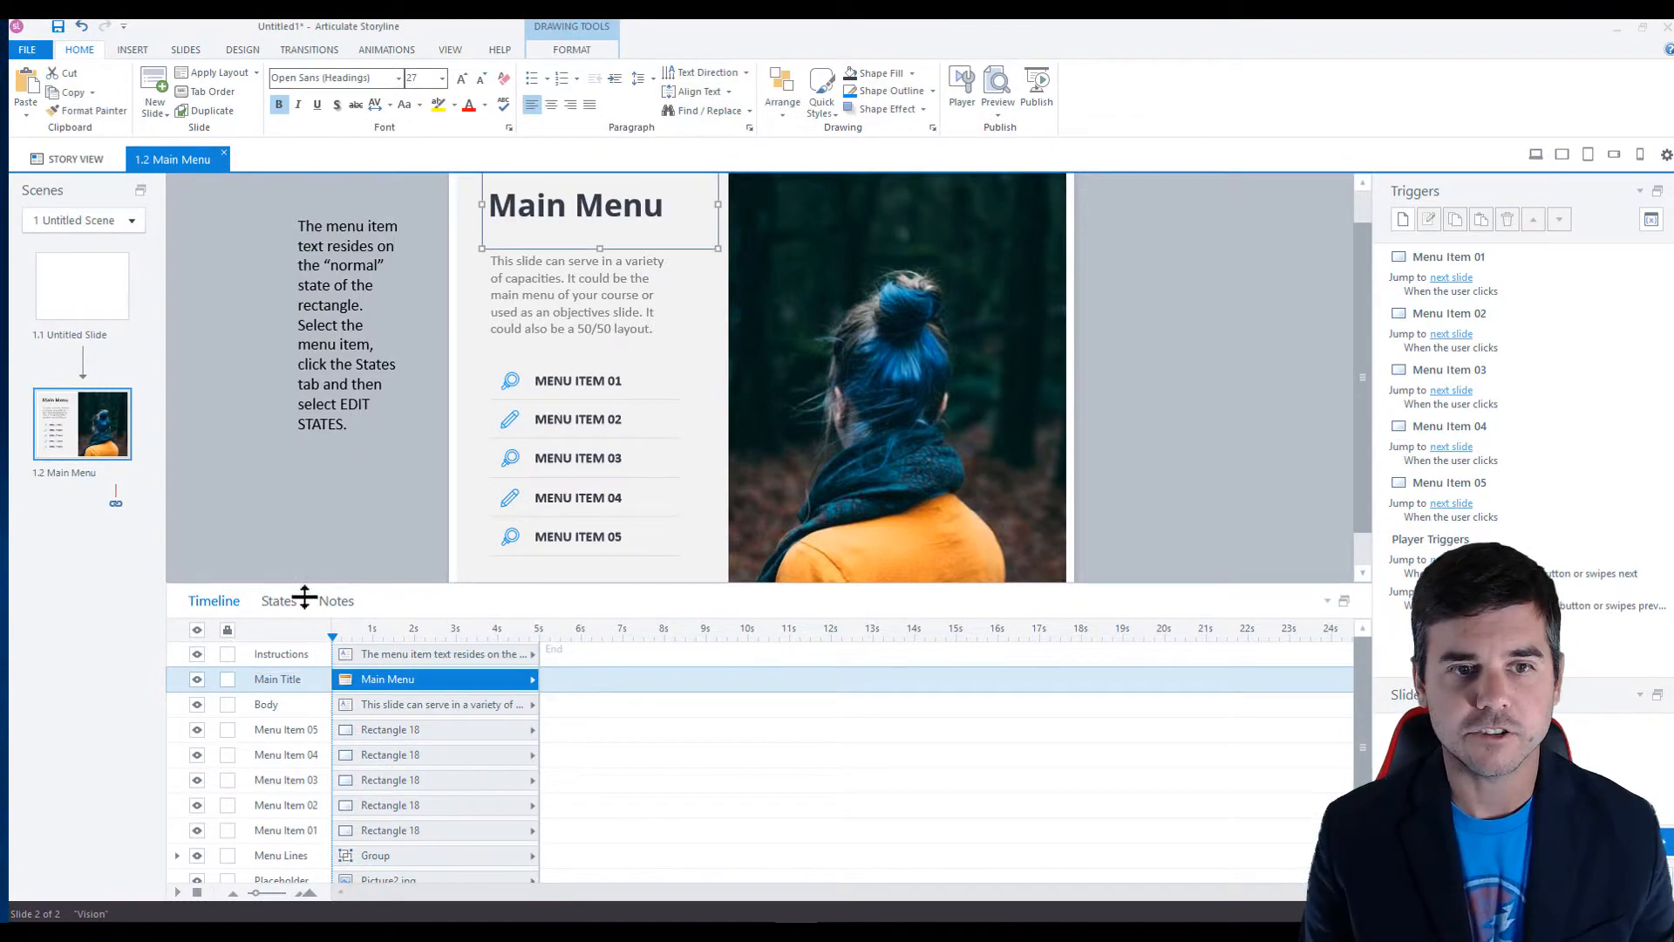
Step: View the Main Title's states, return to its timeline, and review the new slide choices without adding a slide
click(277, 604)
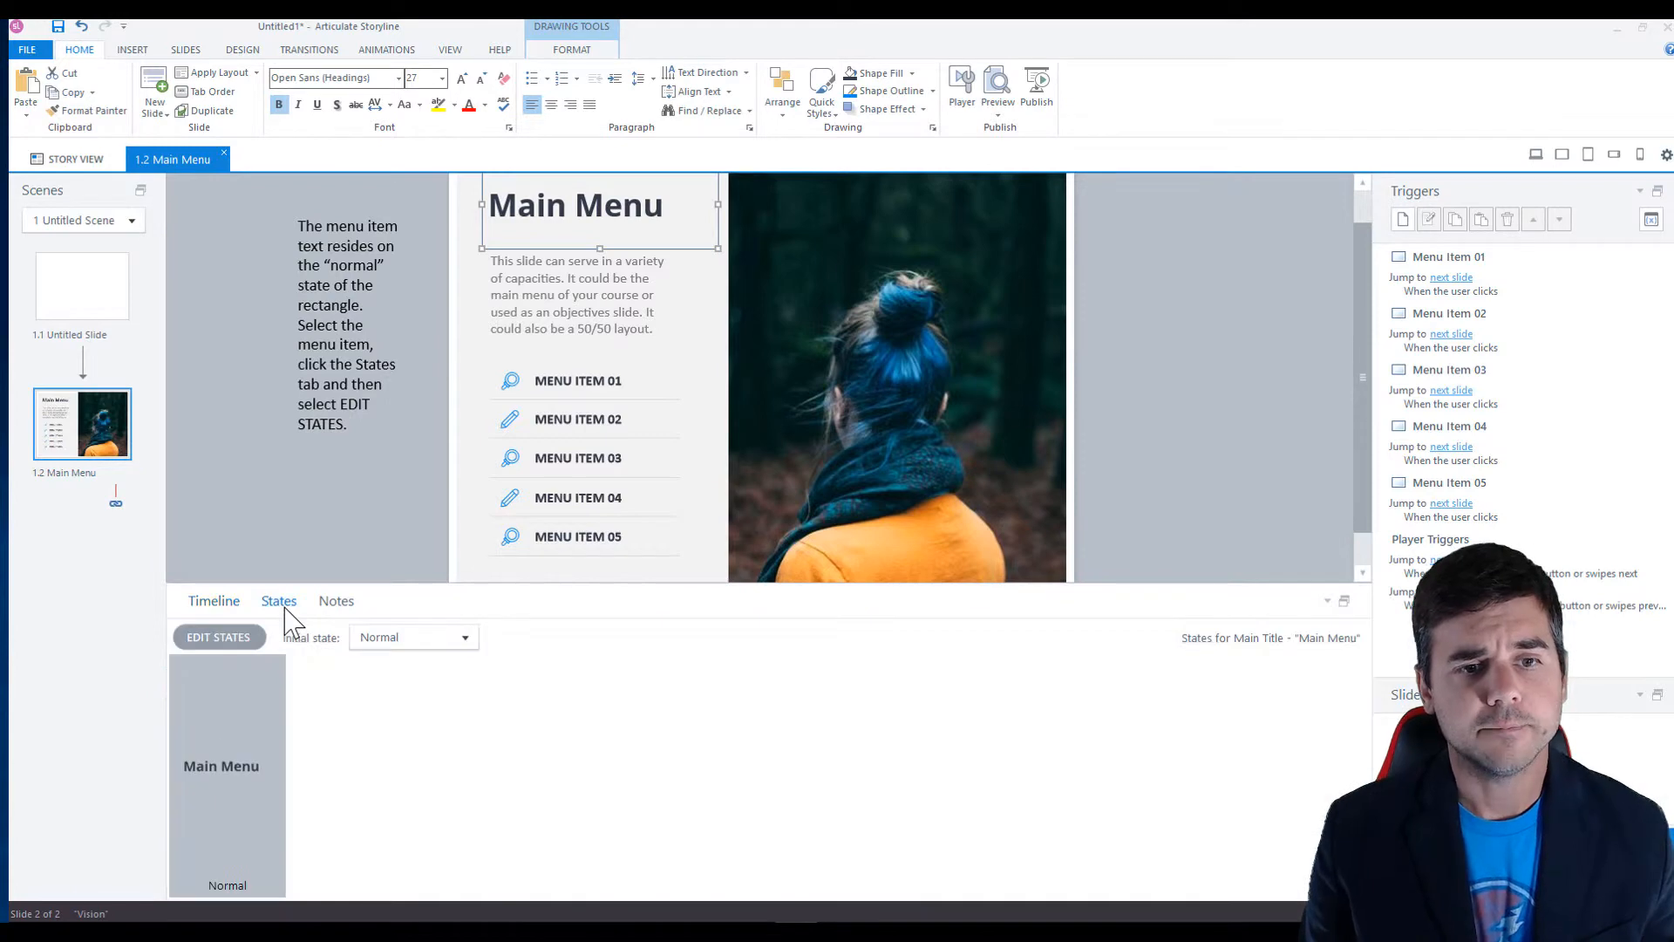
click(214, 601)
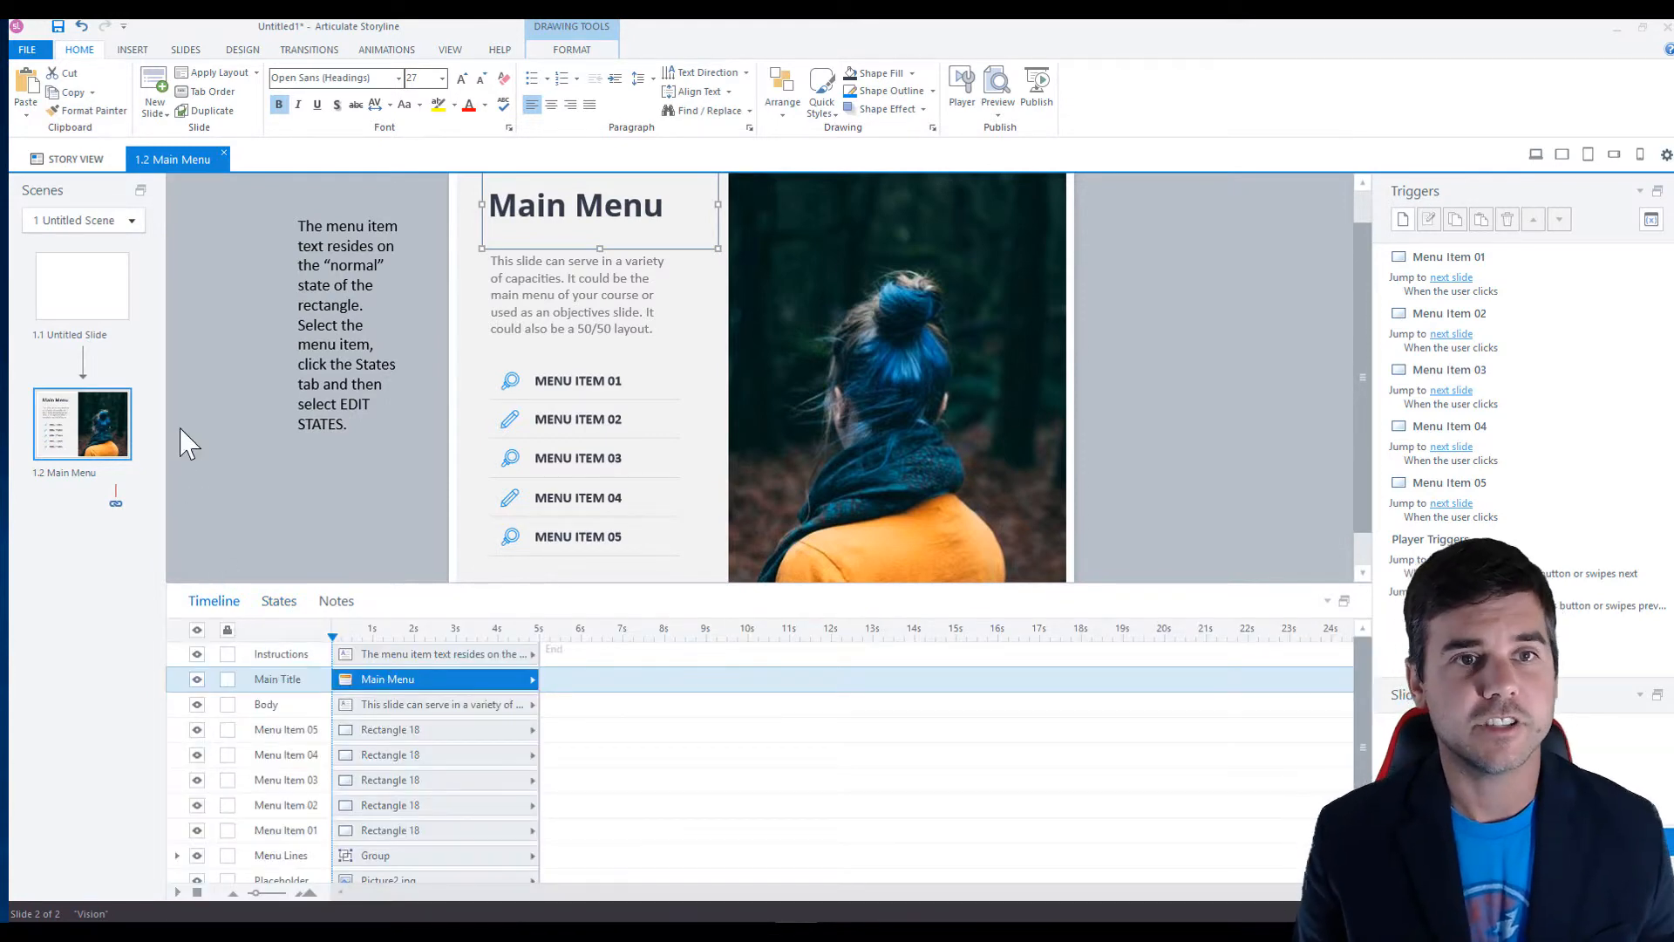
click(163, 116)
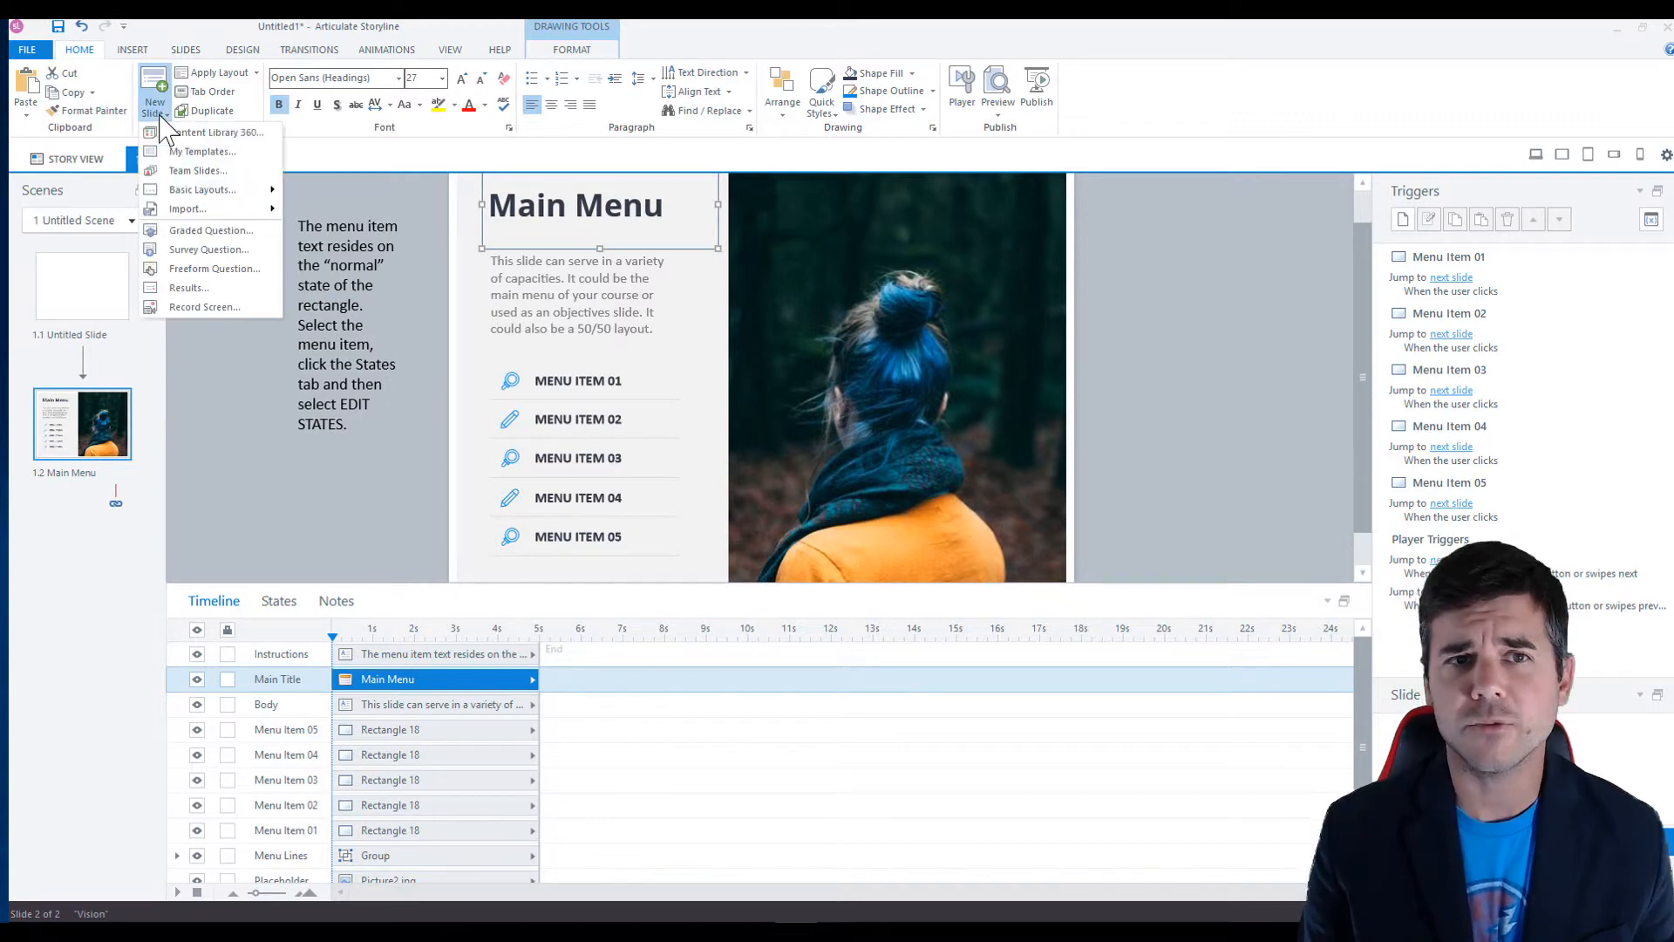
click(161, 116)
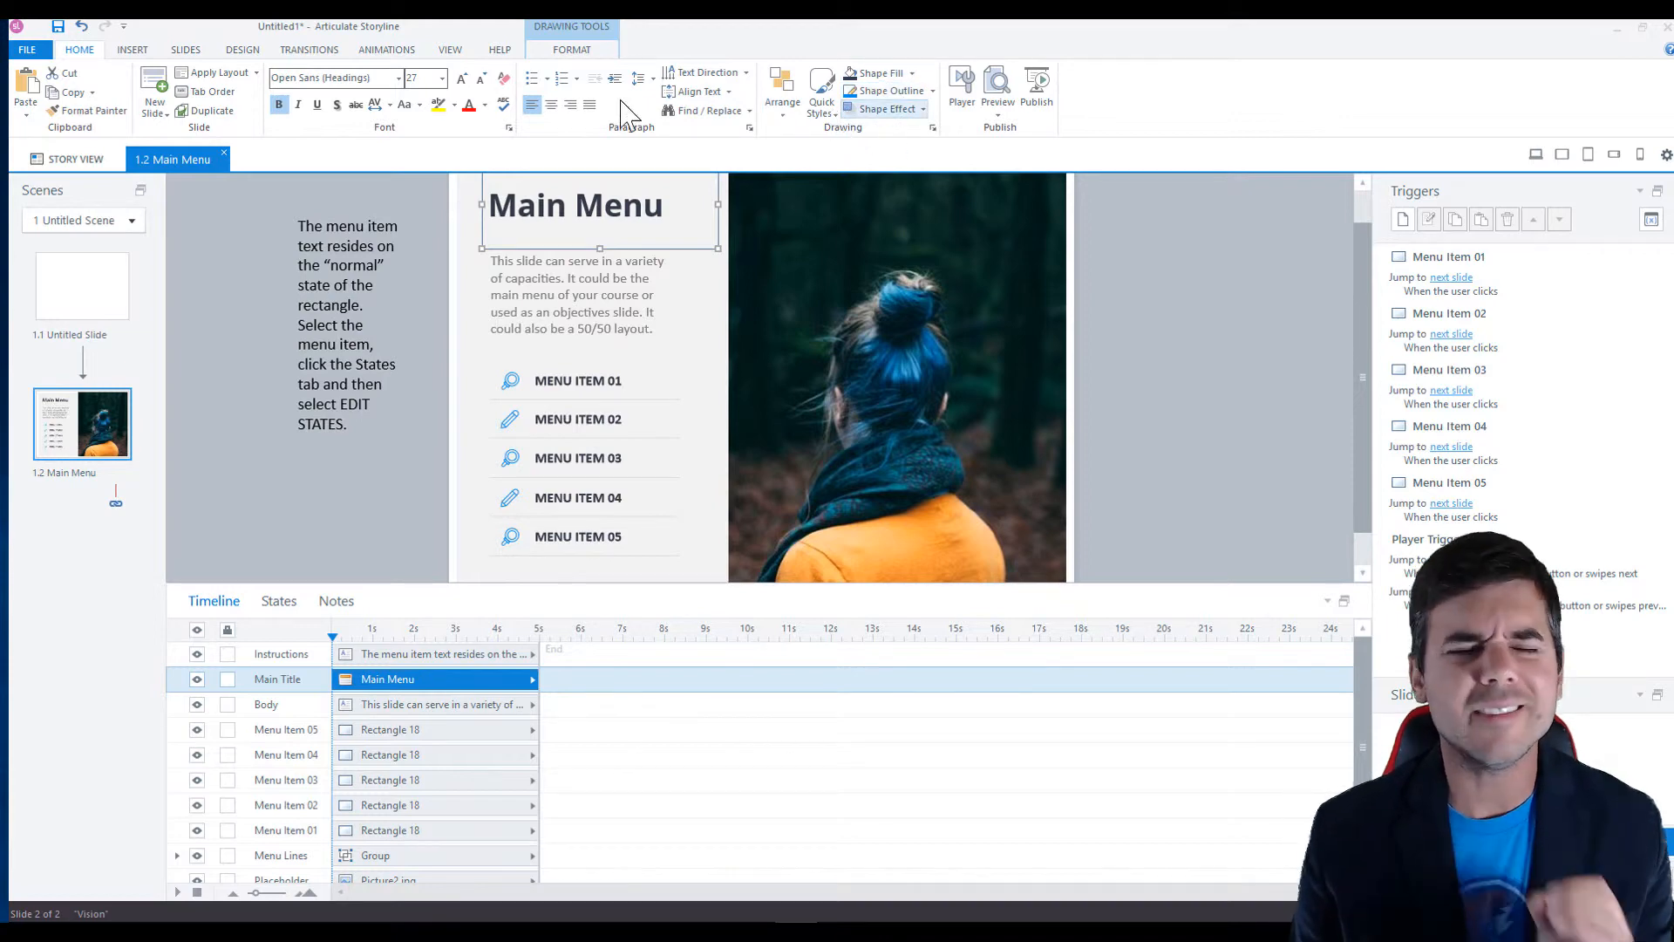
Step: Open the Content Library 360 characters and browse the available people
click(132, 50)
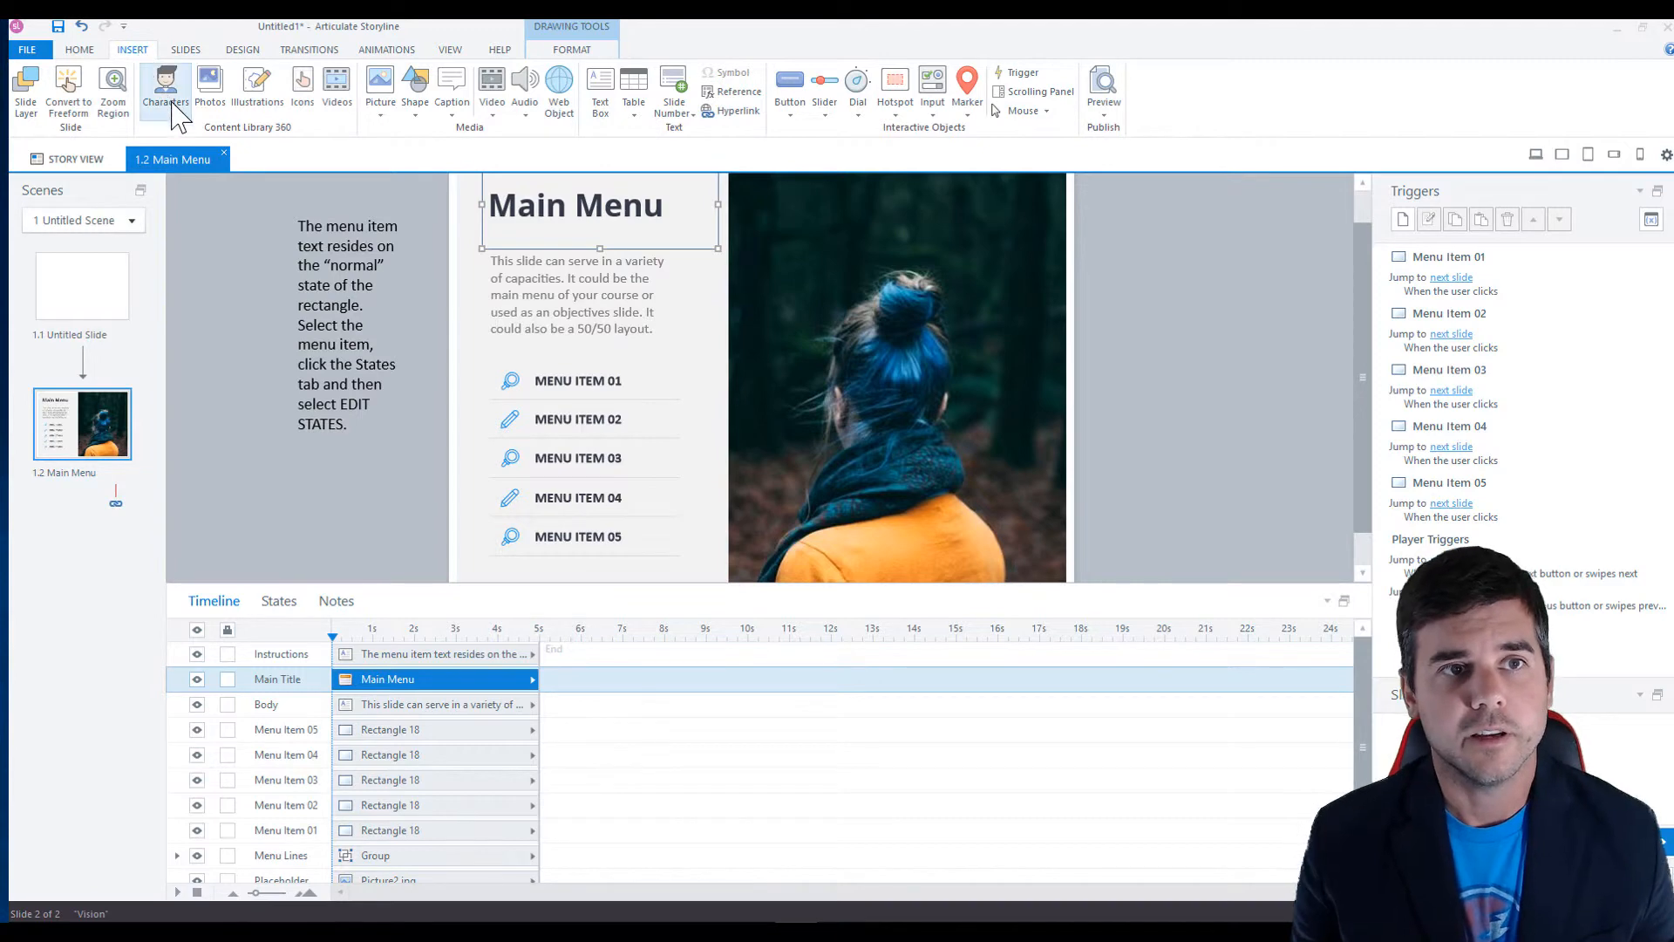
click(165, 87)
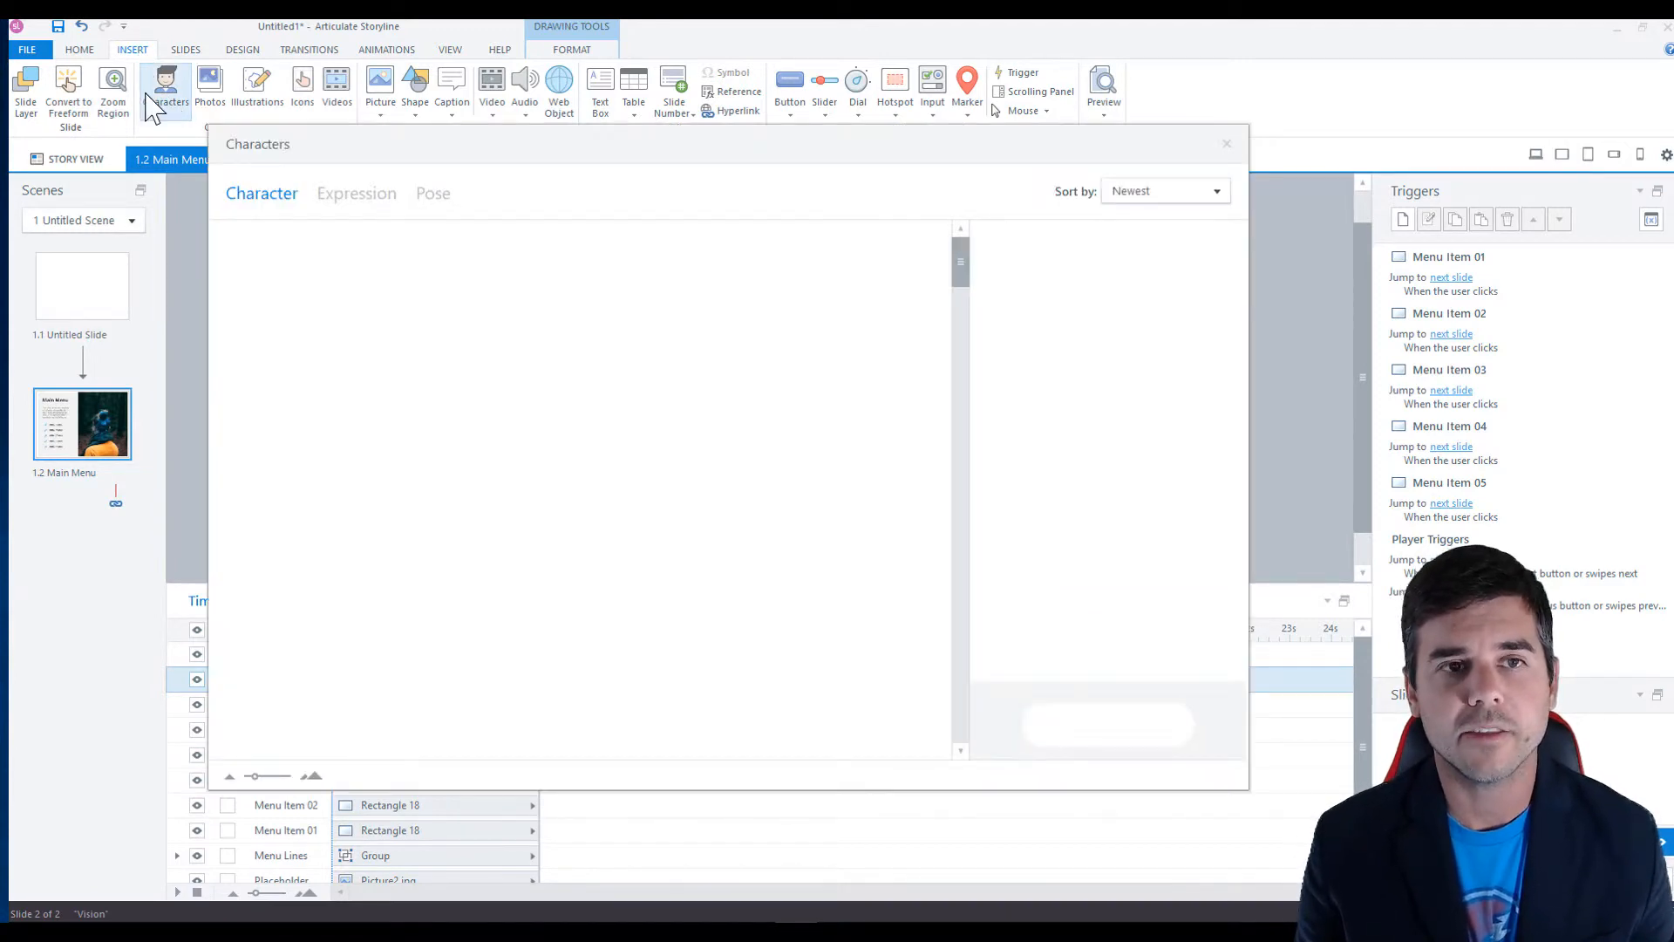
drag(572, 154, 577, 148)
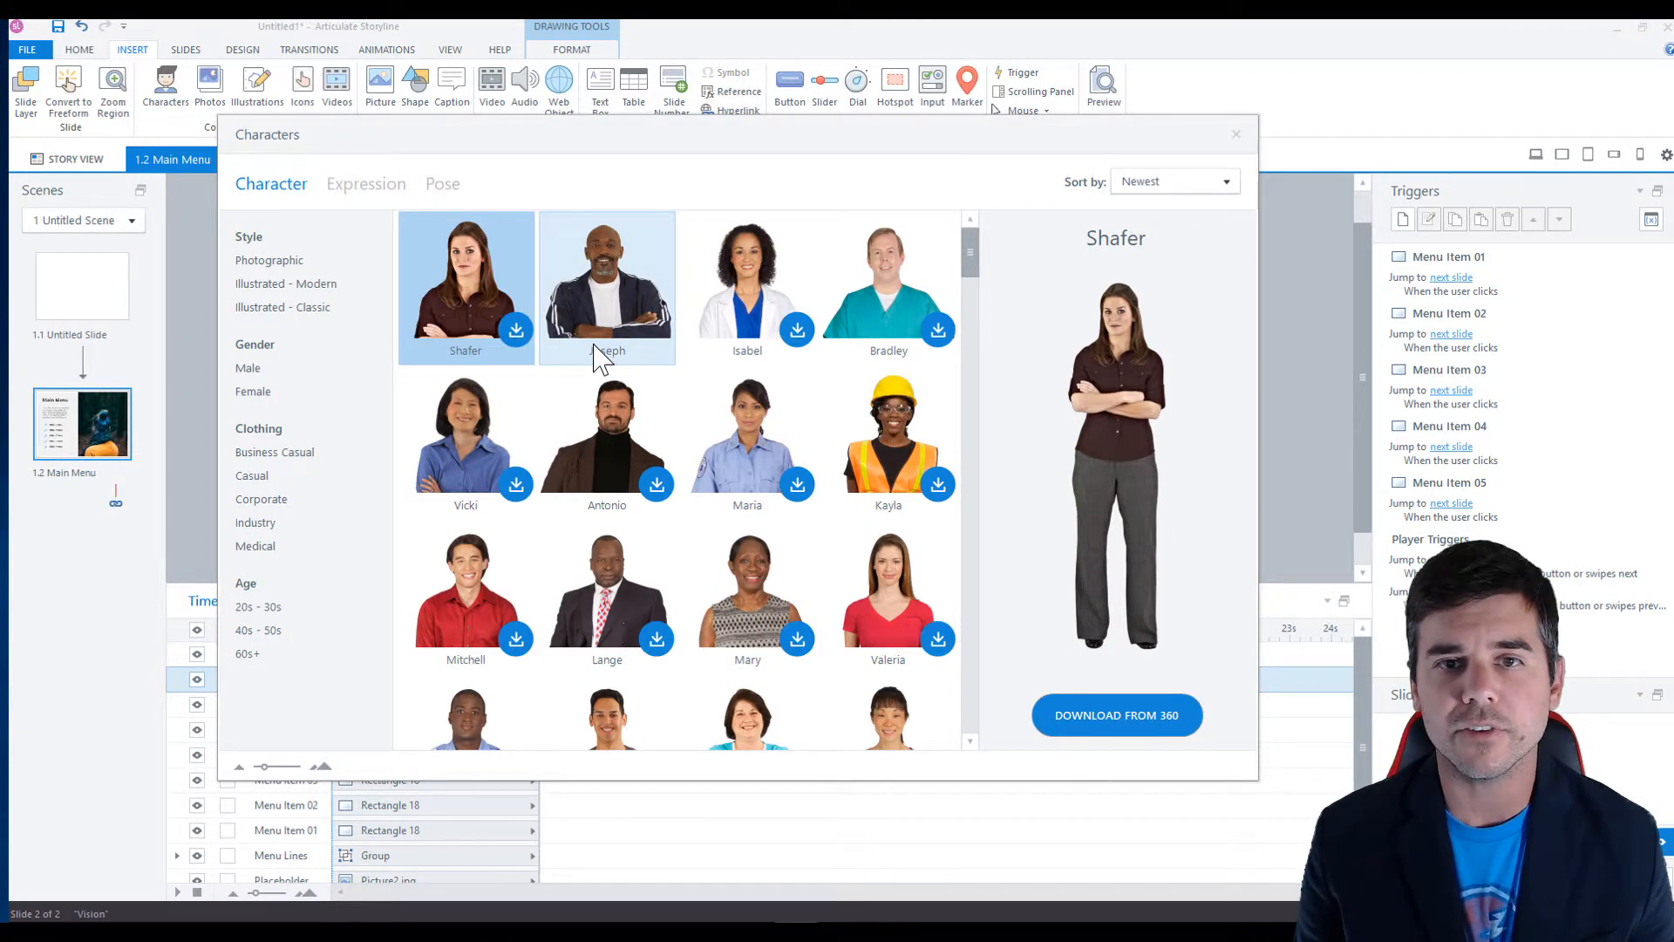
scroll(594, 346, down, 5)
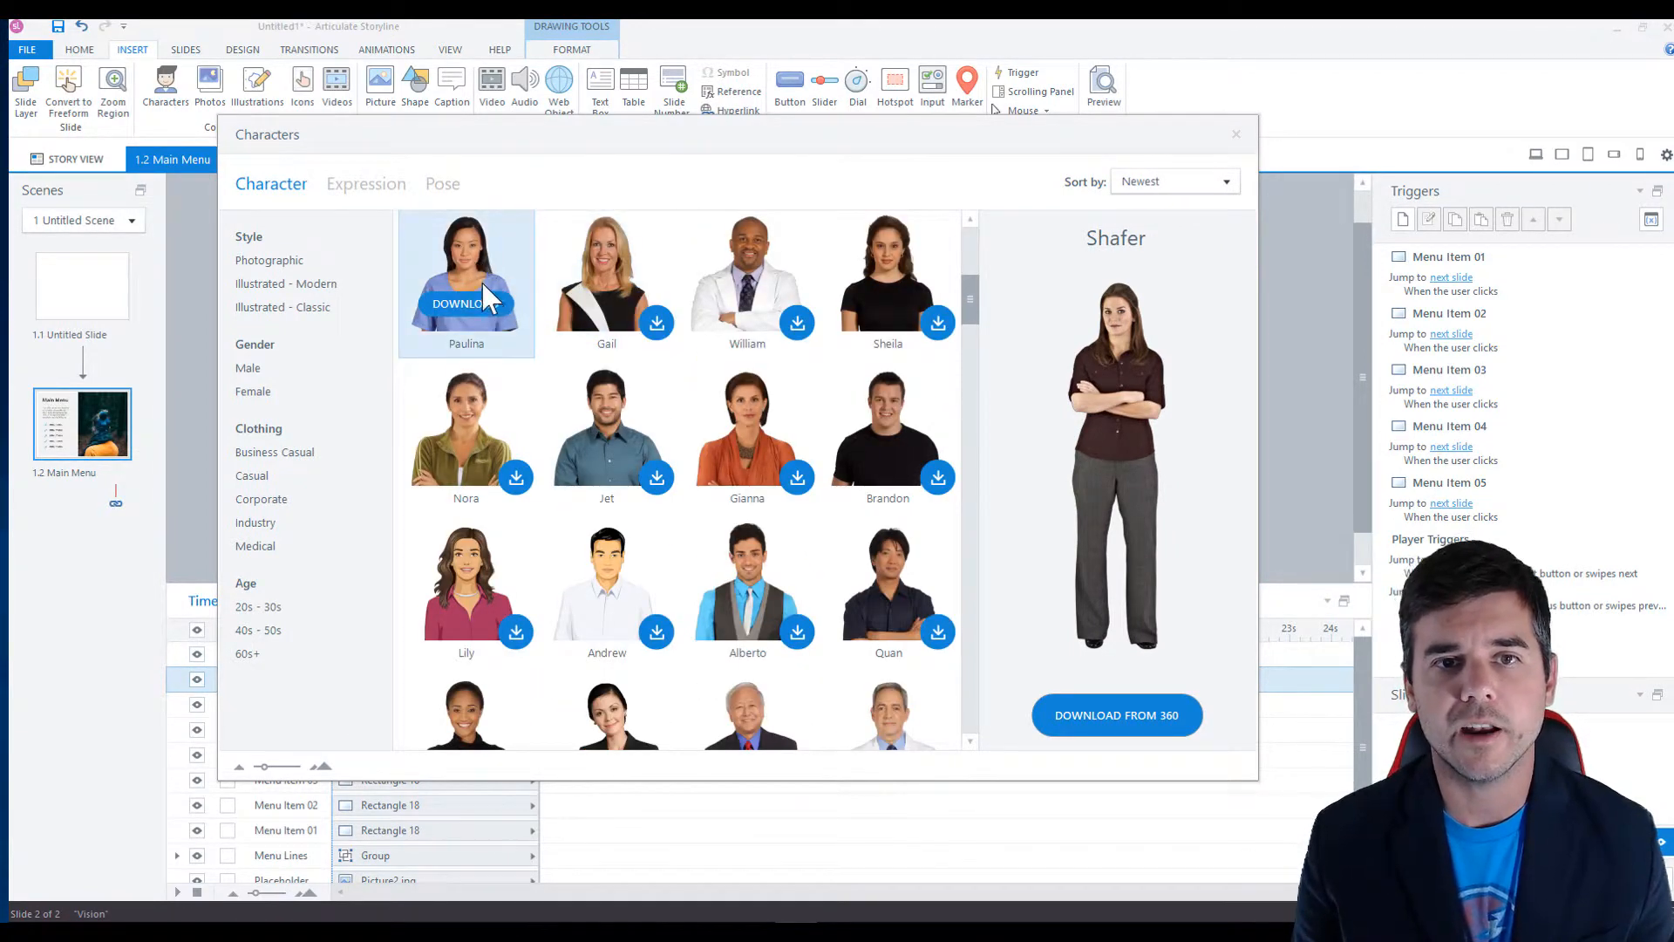
scroll(481, 287, down, 2)
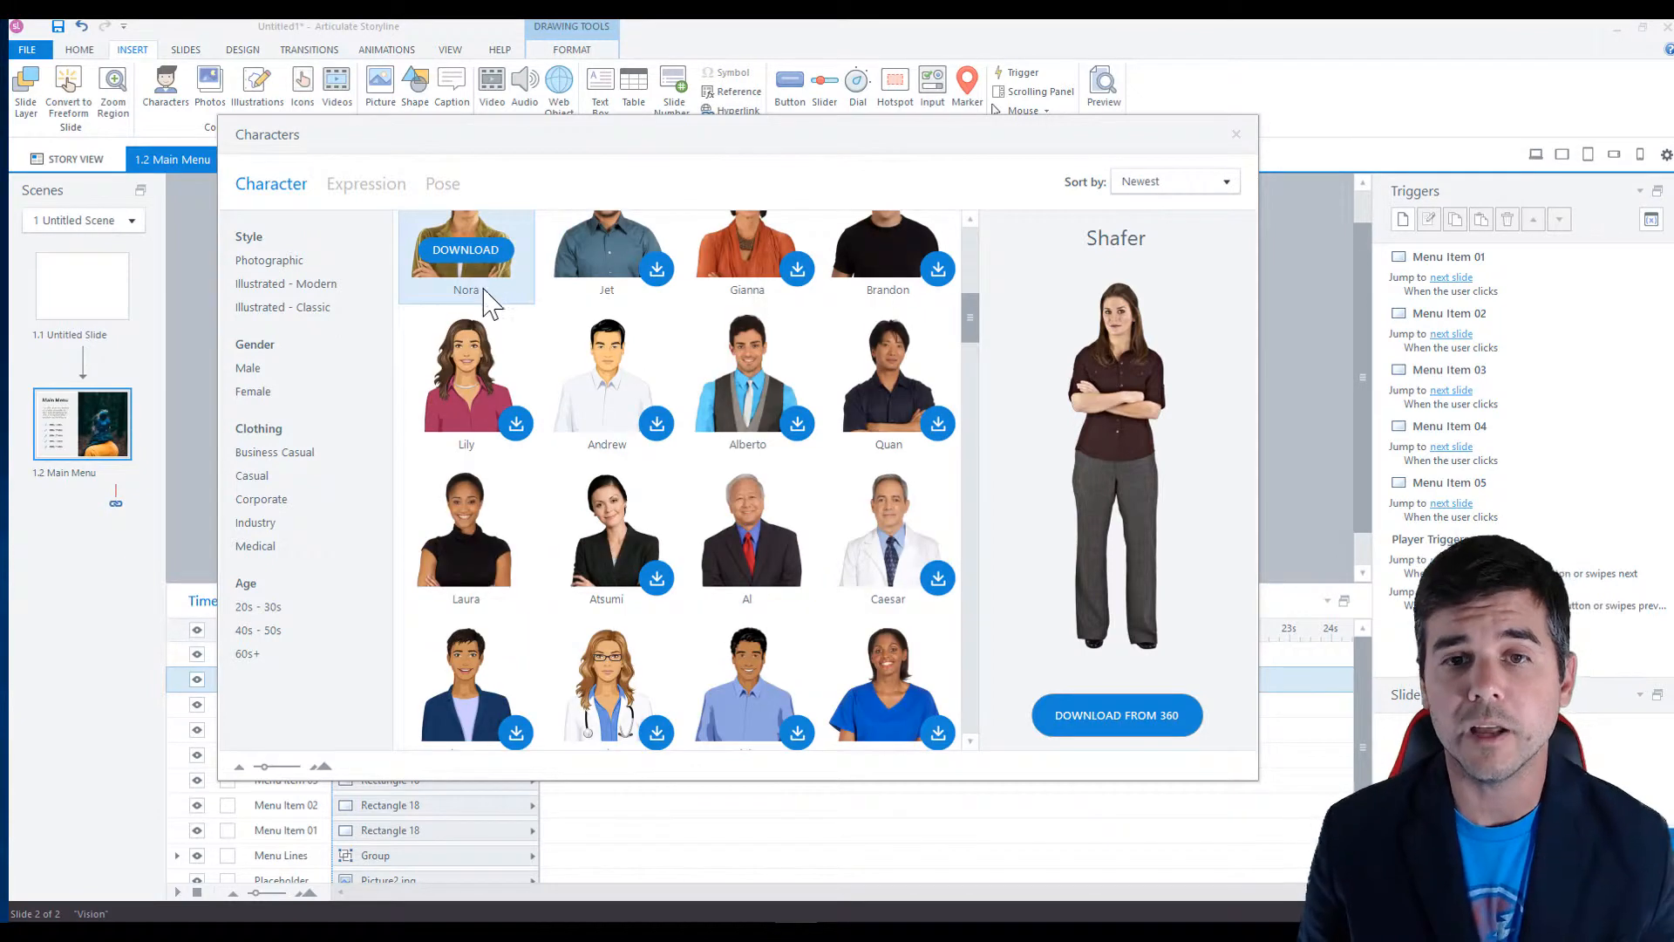
scroll(488, 301, up, 4)
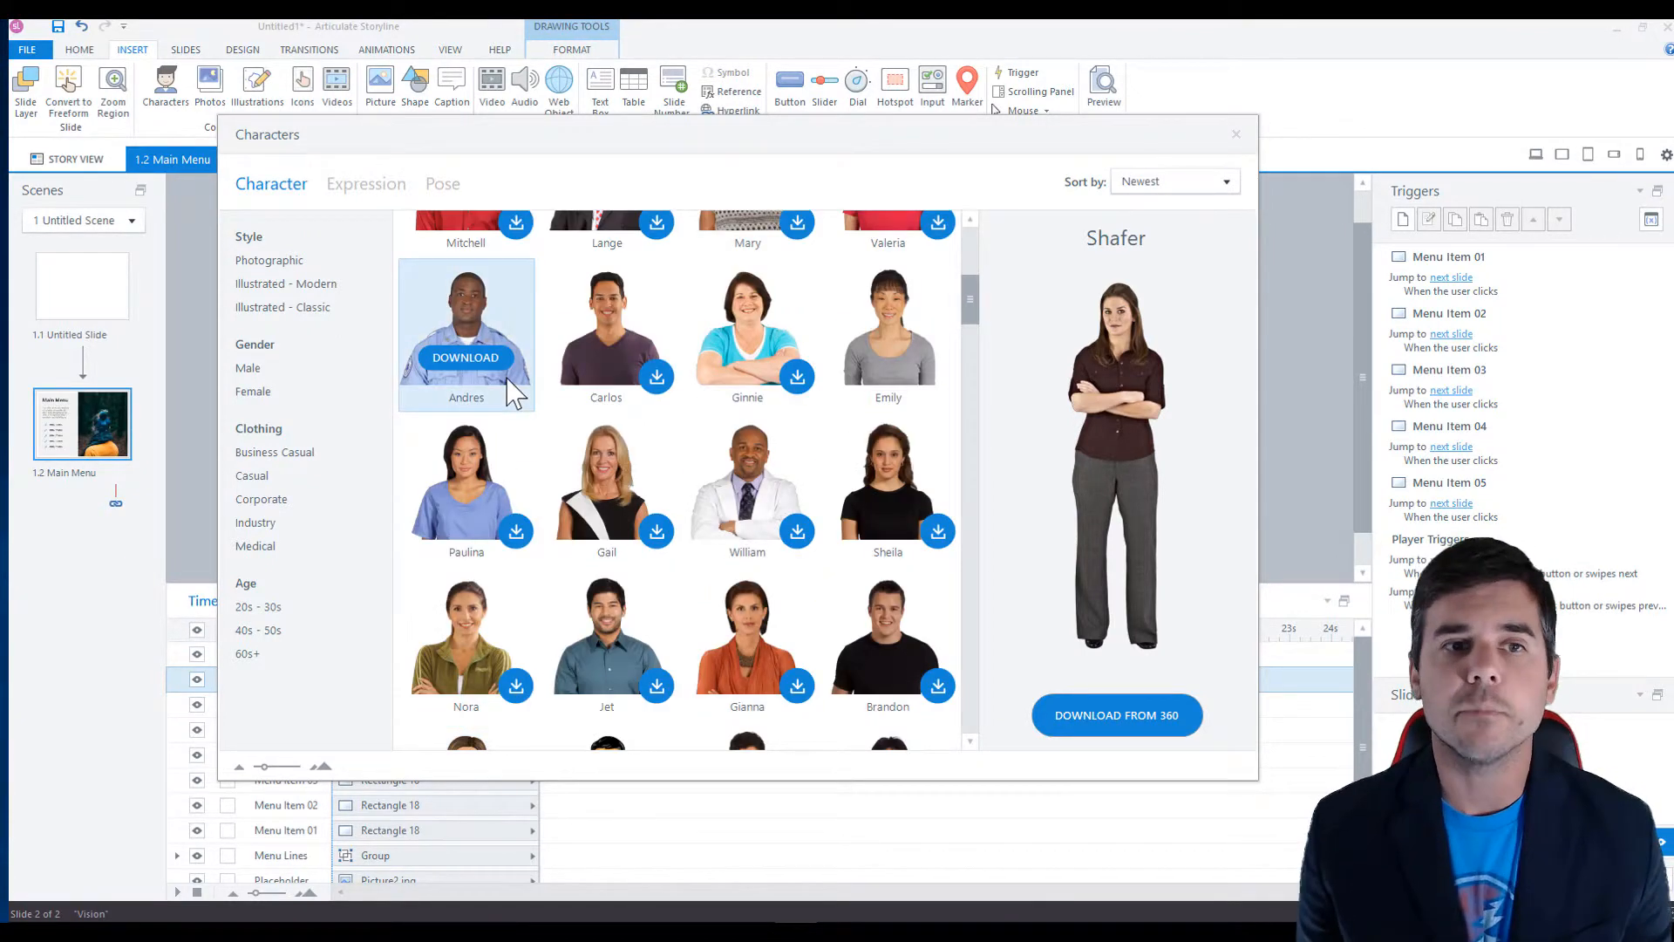
Step: Filter the characters by Male, Female, Business Casual, Corporate and Photographic, and select the Laura character
click(275, 370)
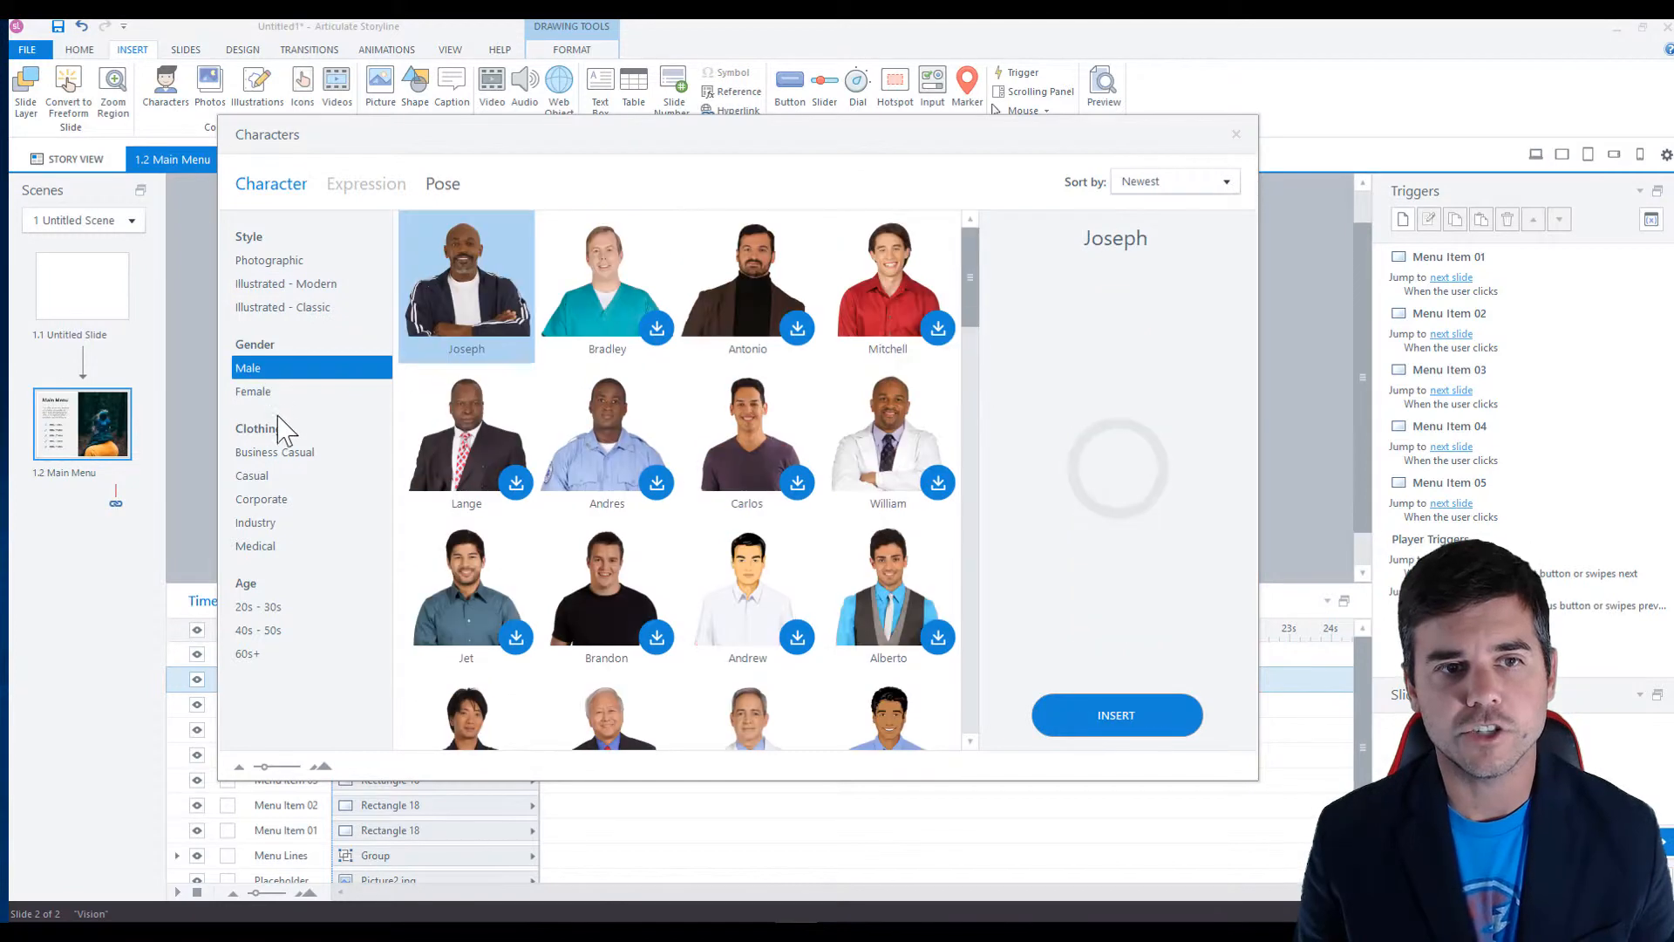
click(278, 392)
click(301, 452)
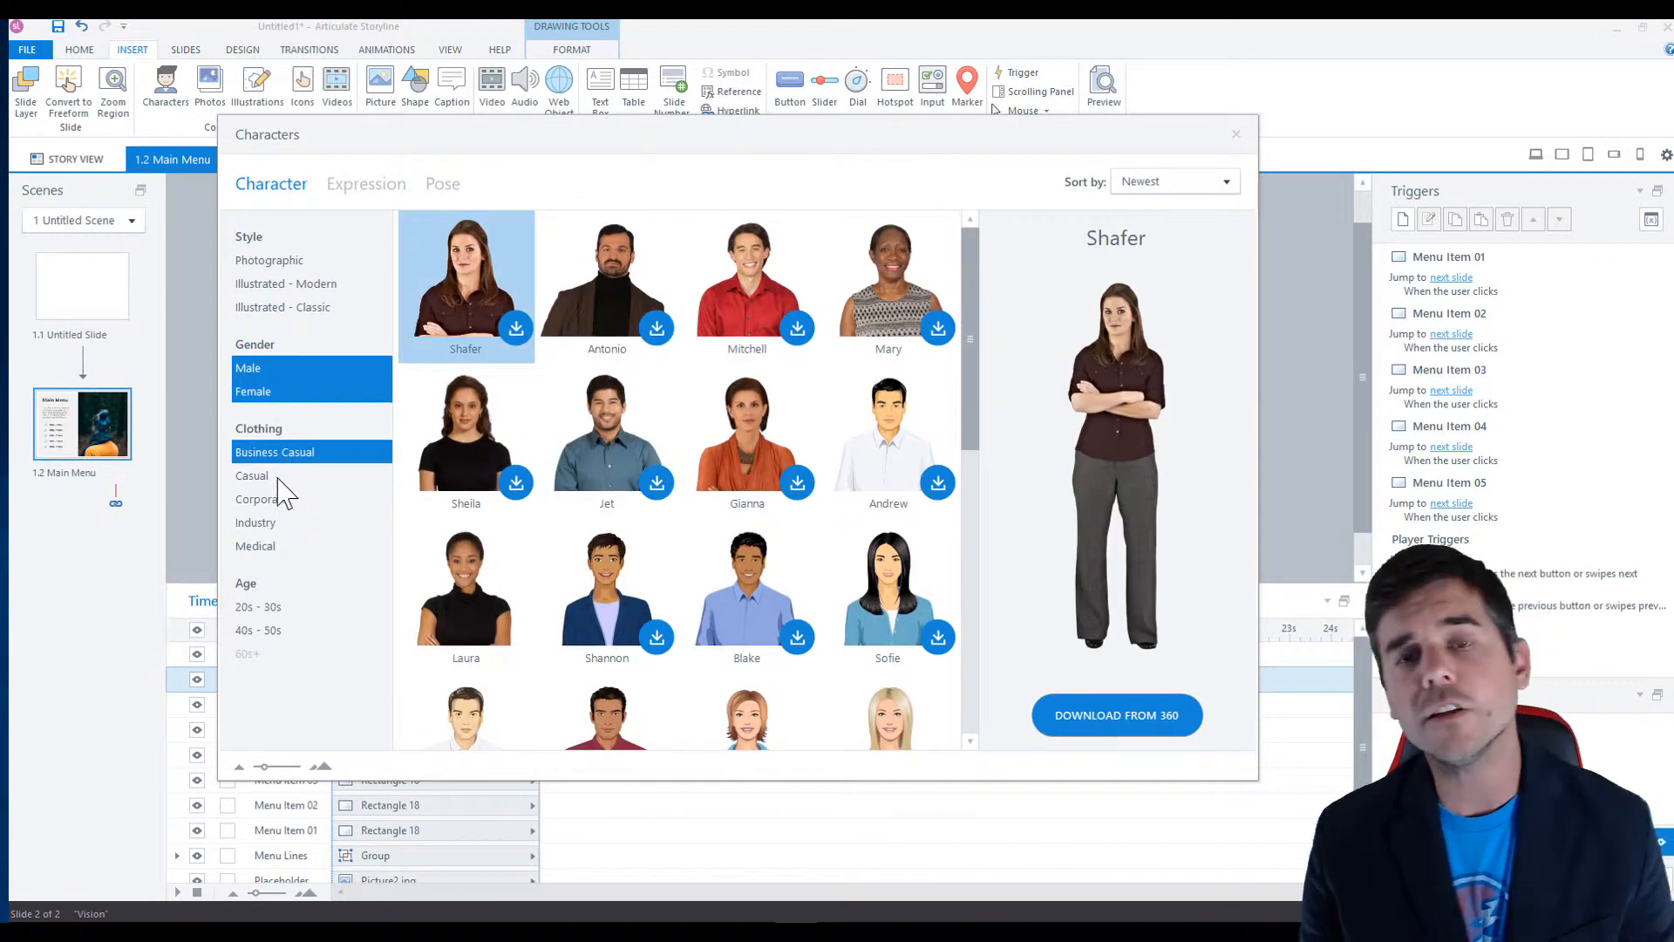
click(272, 501)
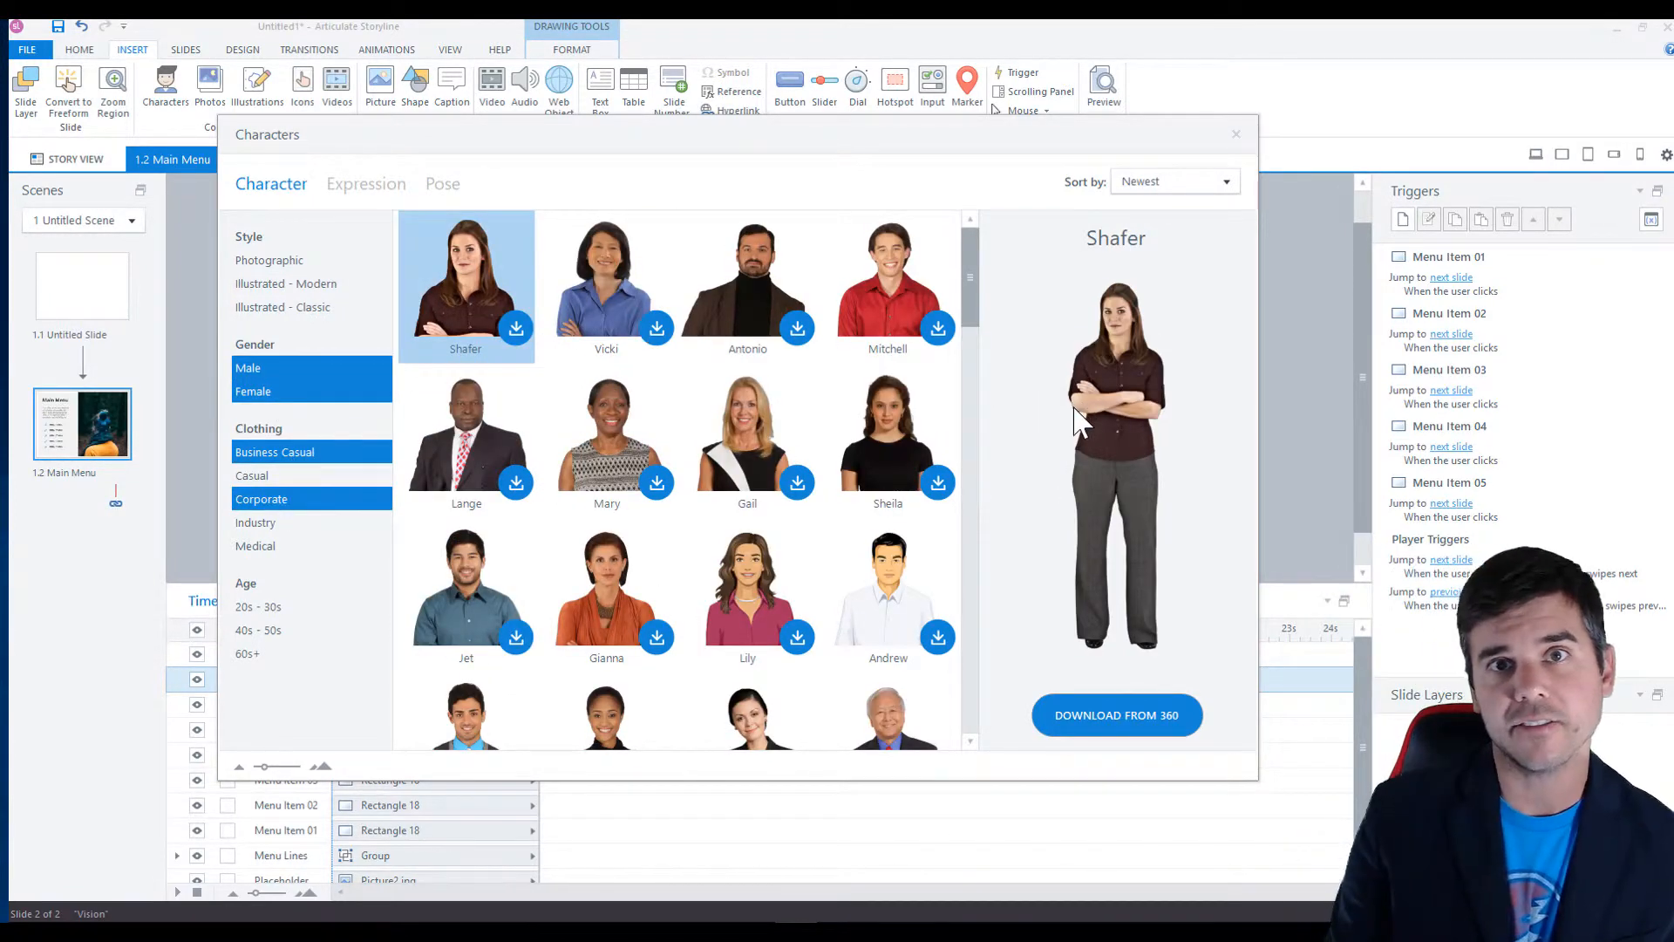
mouse_move(476, 329)
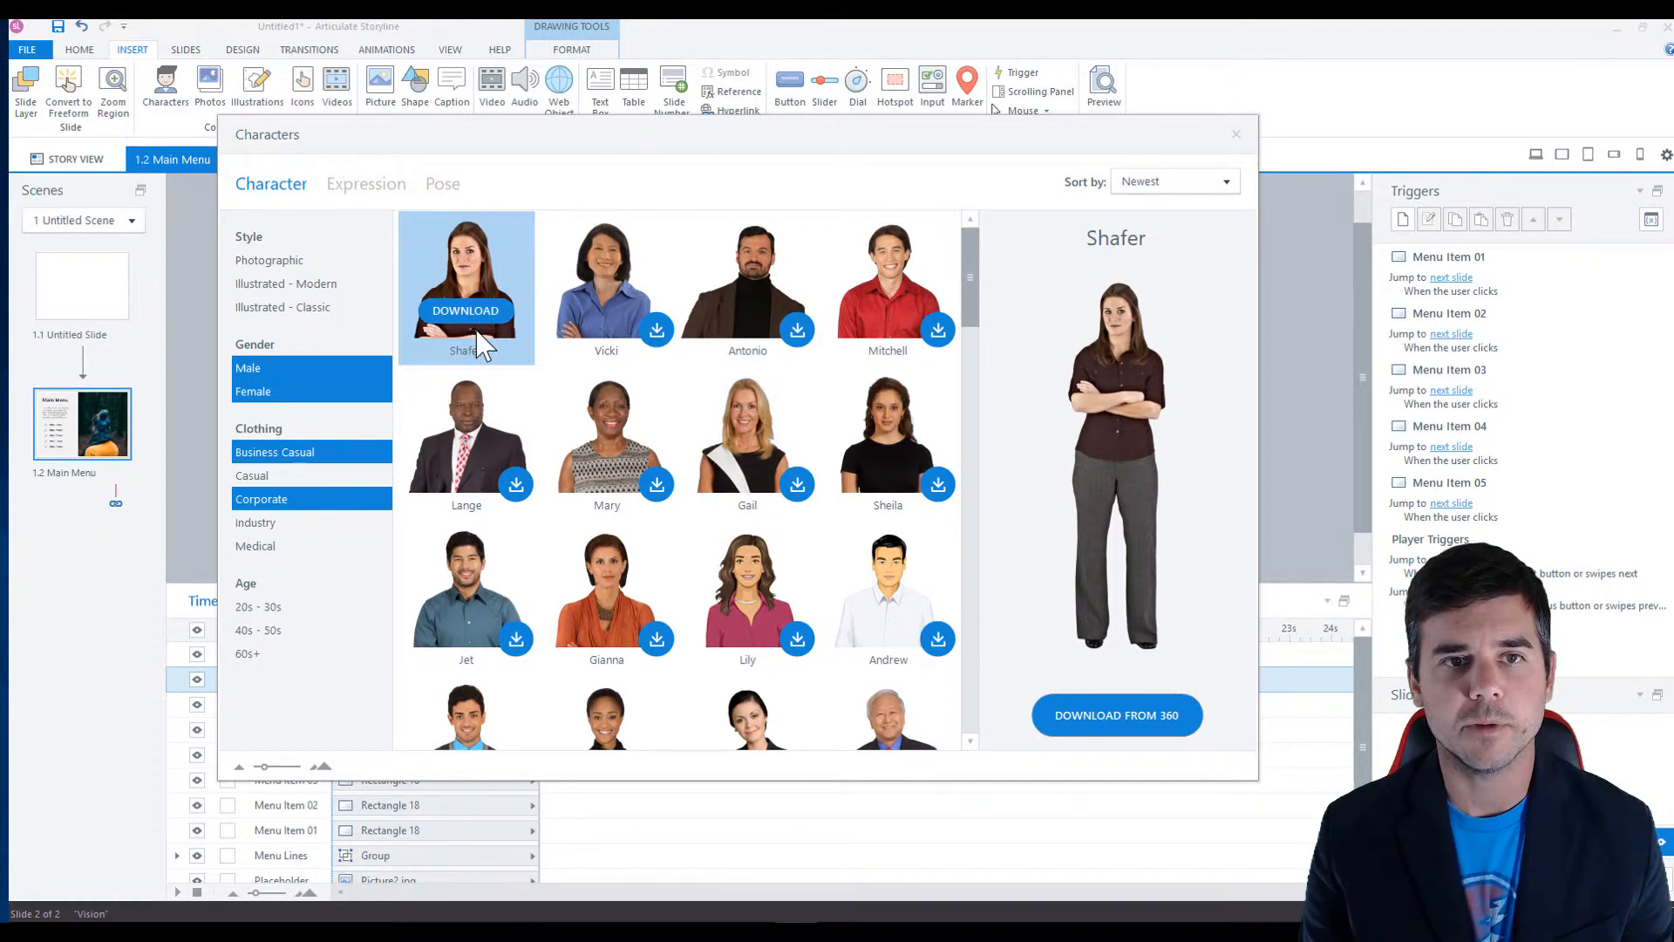
click(272, 260)
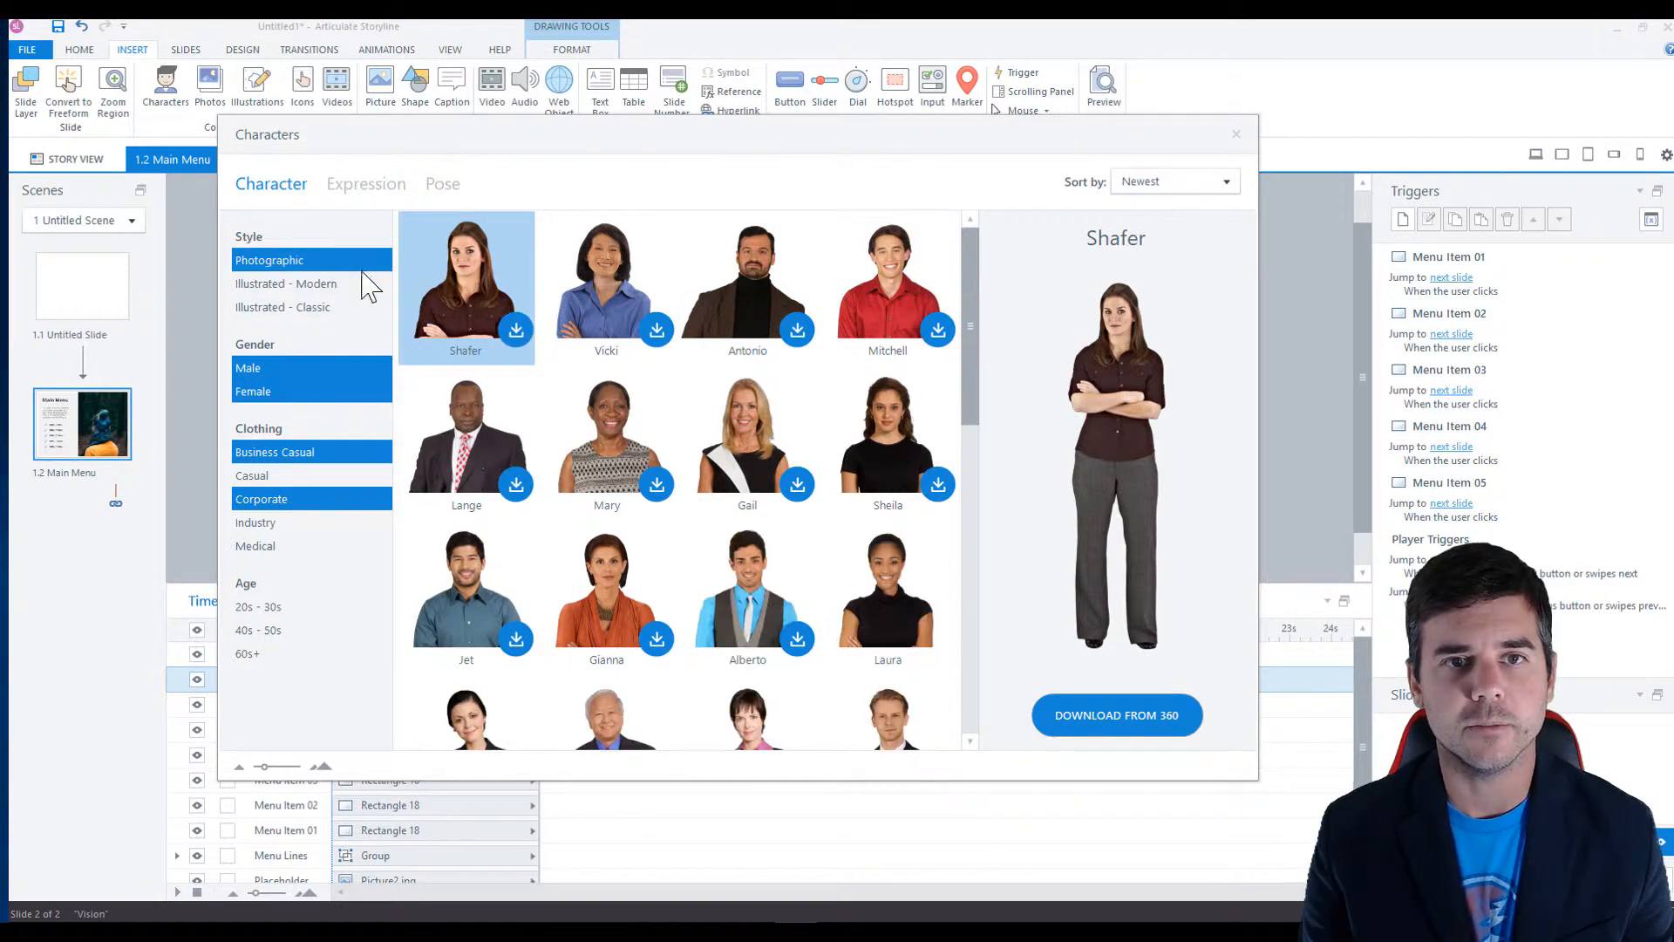
click(915, 580)
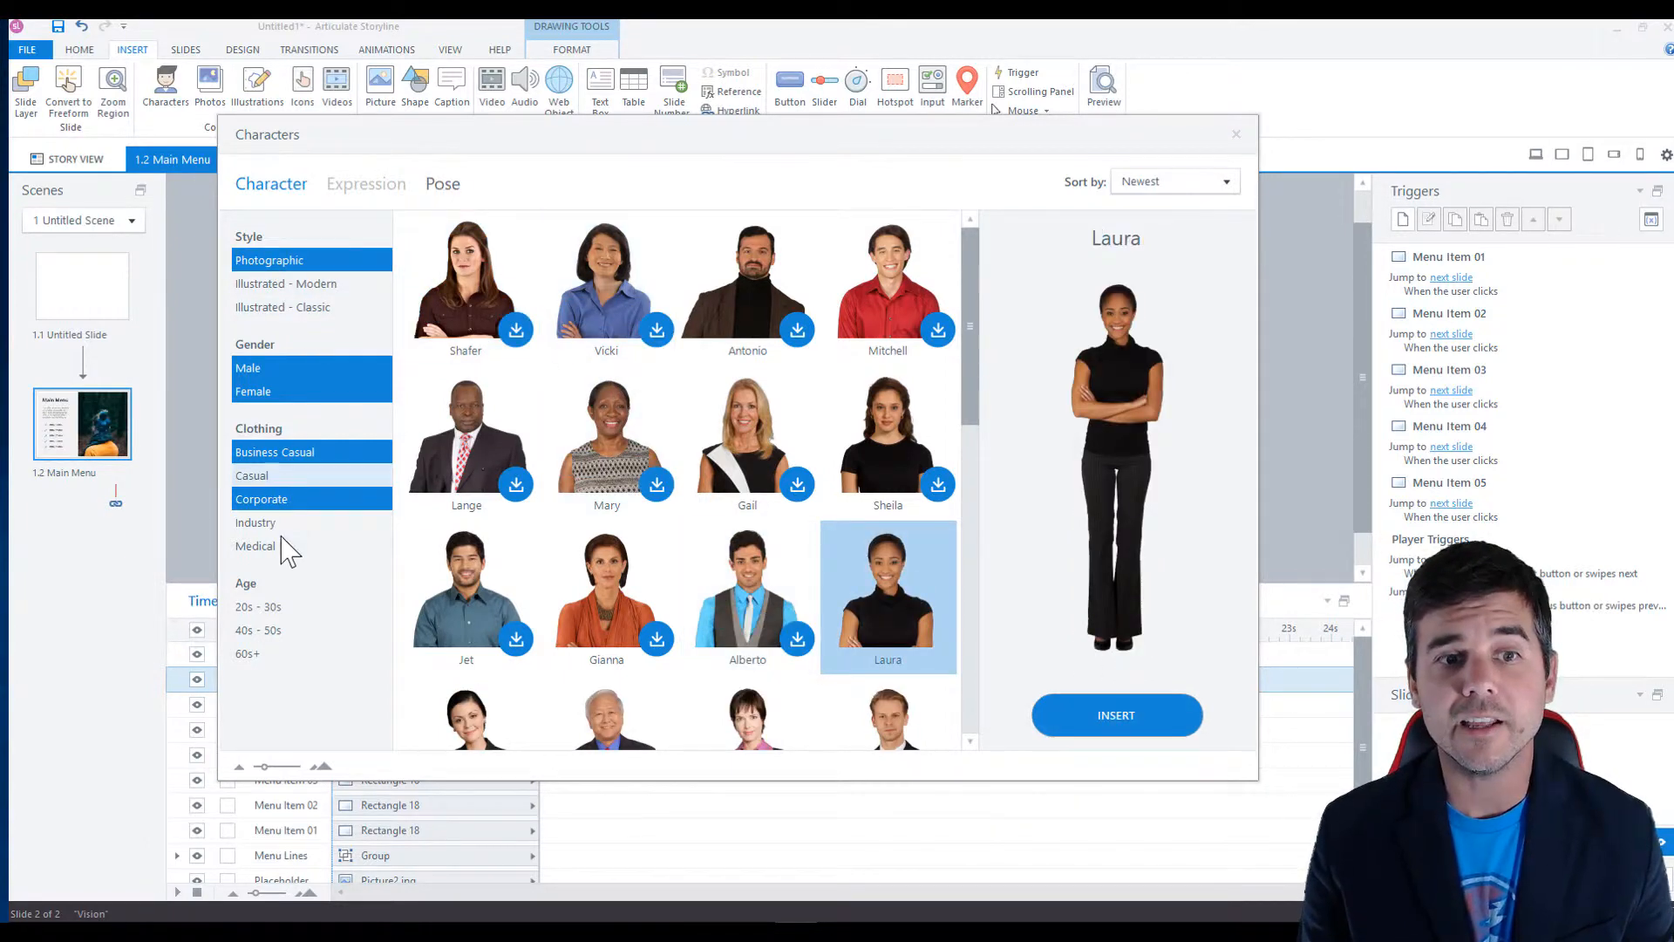
Step: Preview several of the Laura character's poses, including those holding a blank sign, and close the character library without inserting one
double_click(857, 556)
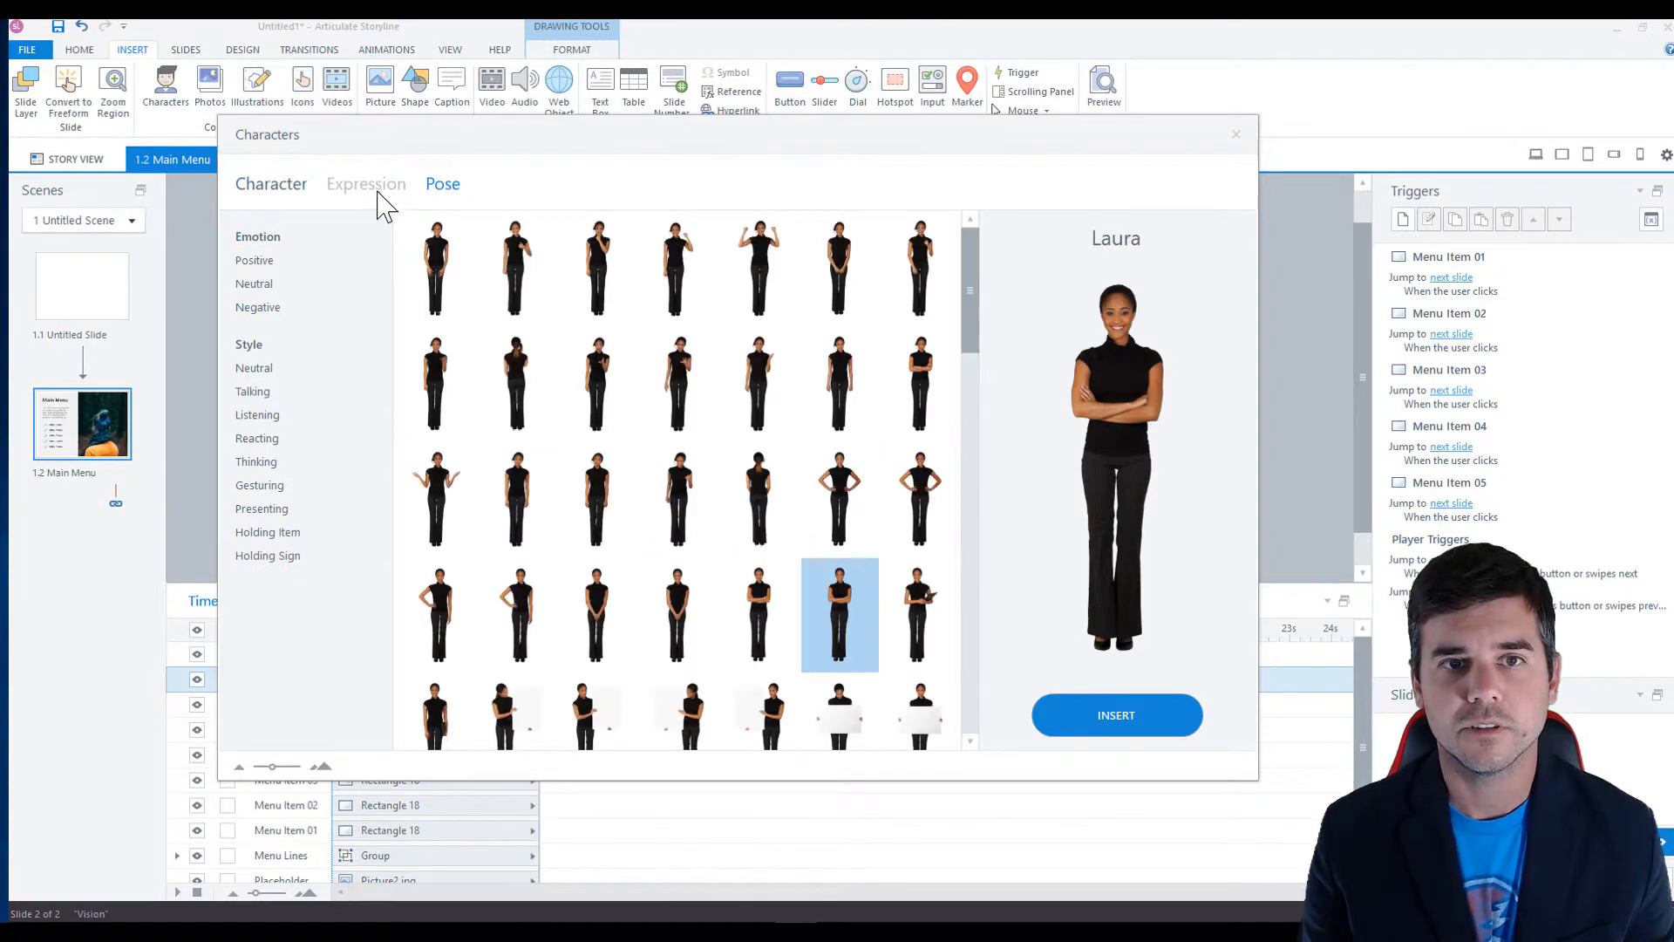
click(521, 397)
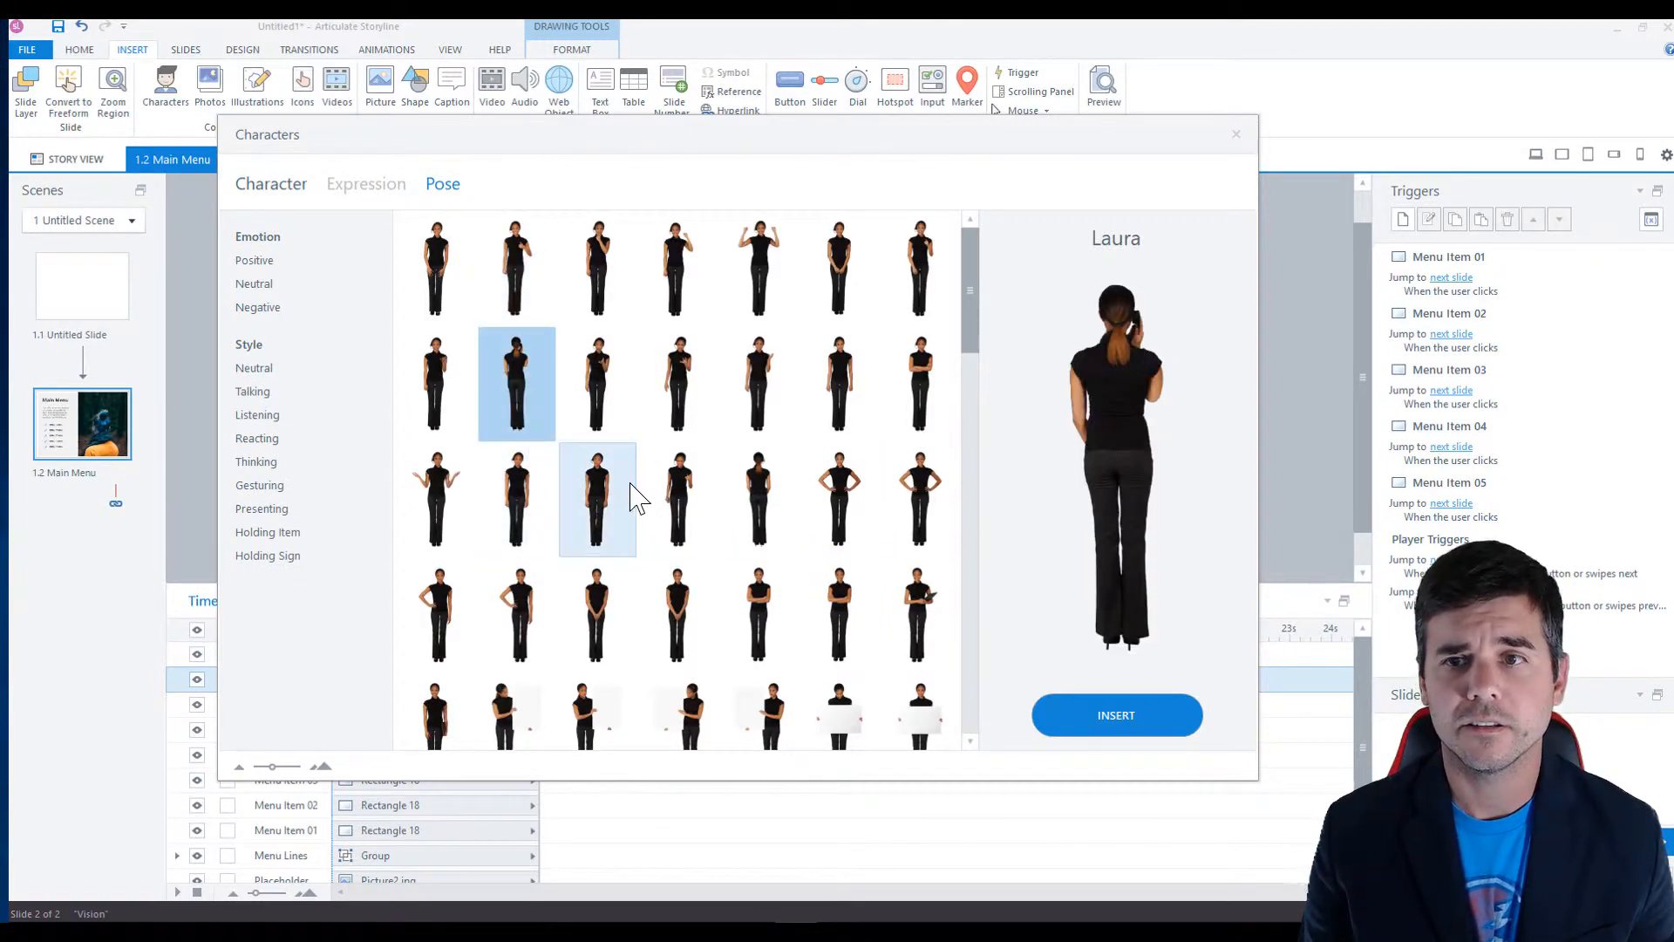
click(608, 410)
click(680, 405)
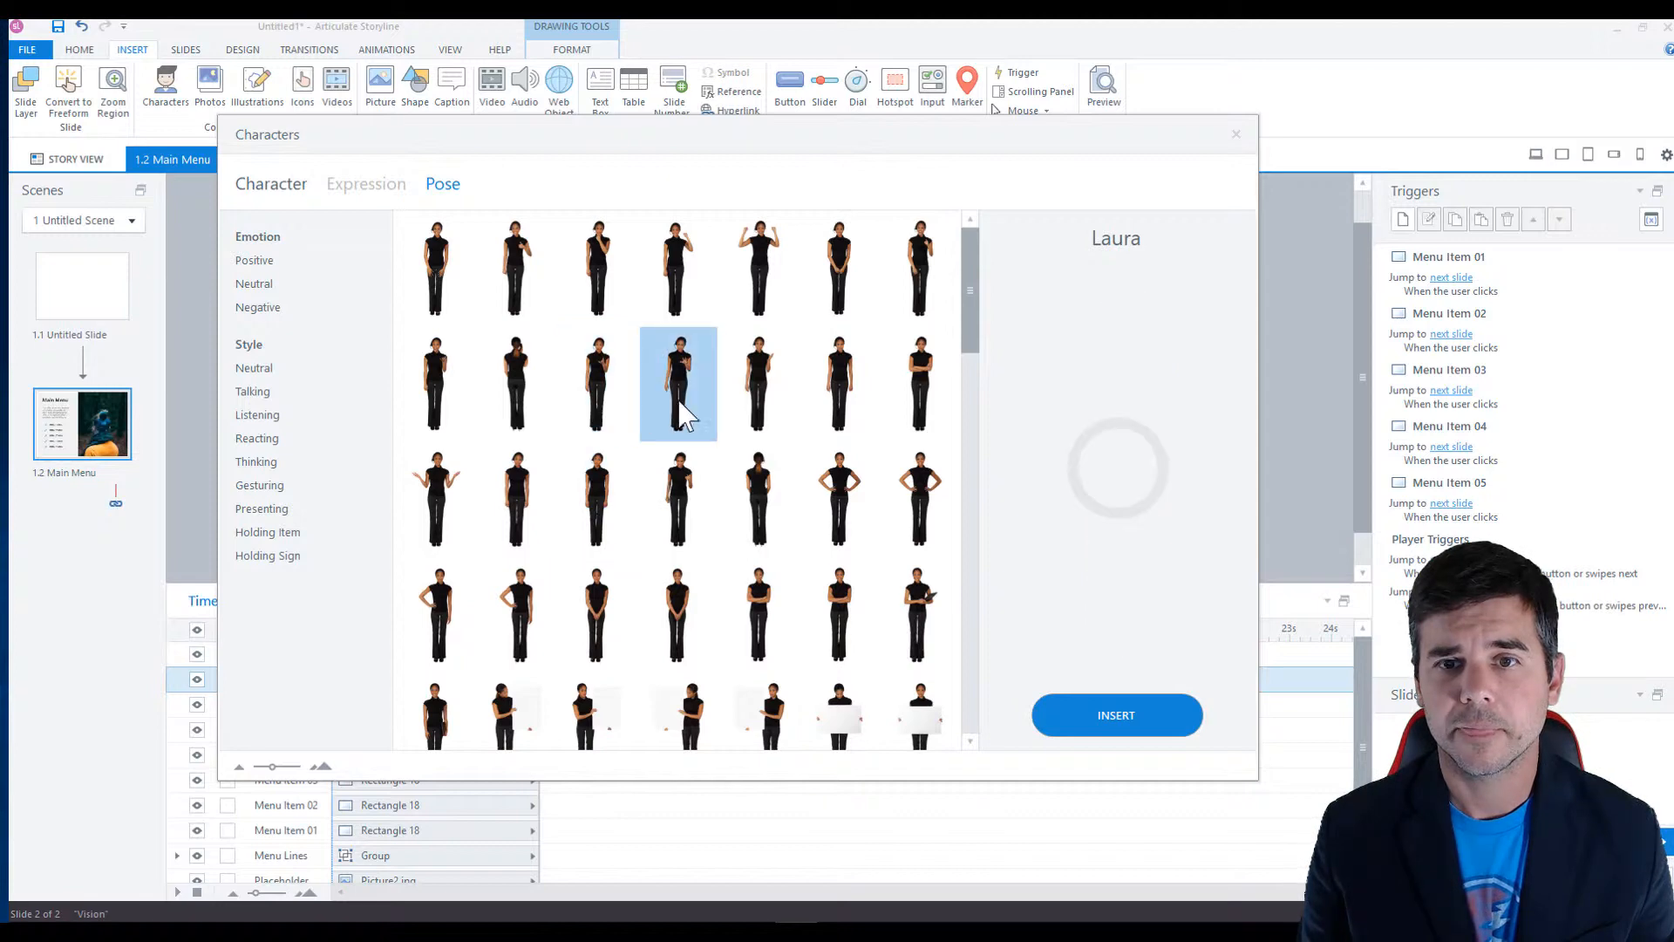
scroll(837, 497, down, 3)
click(834, 536)
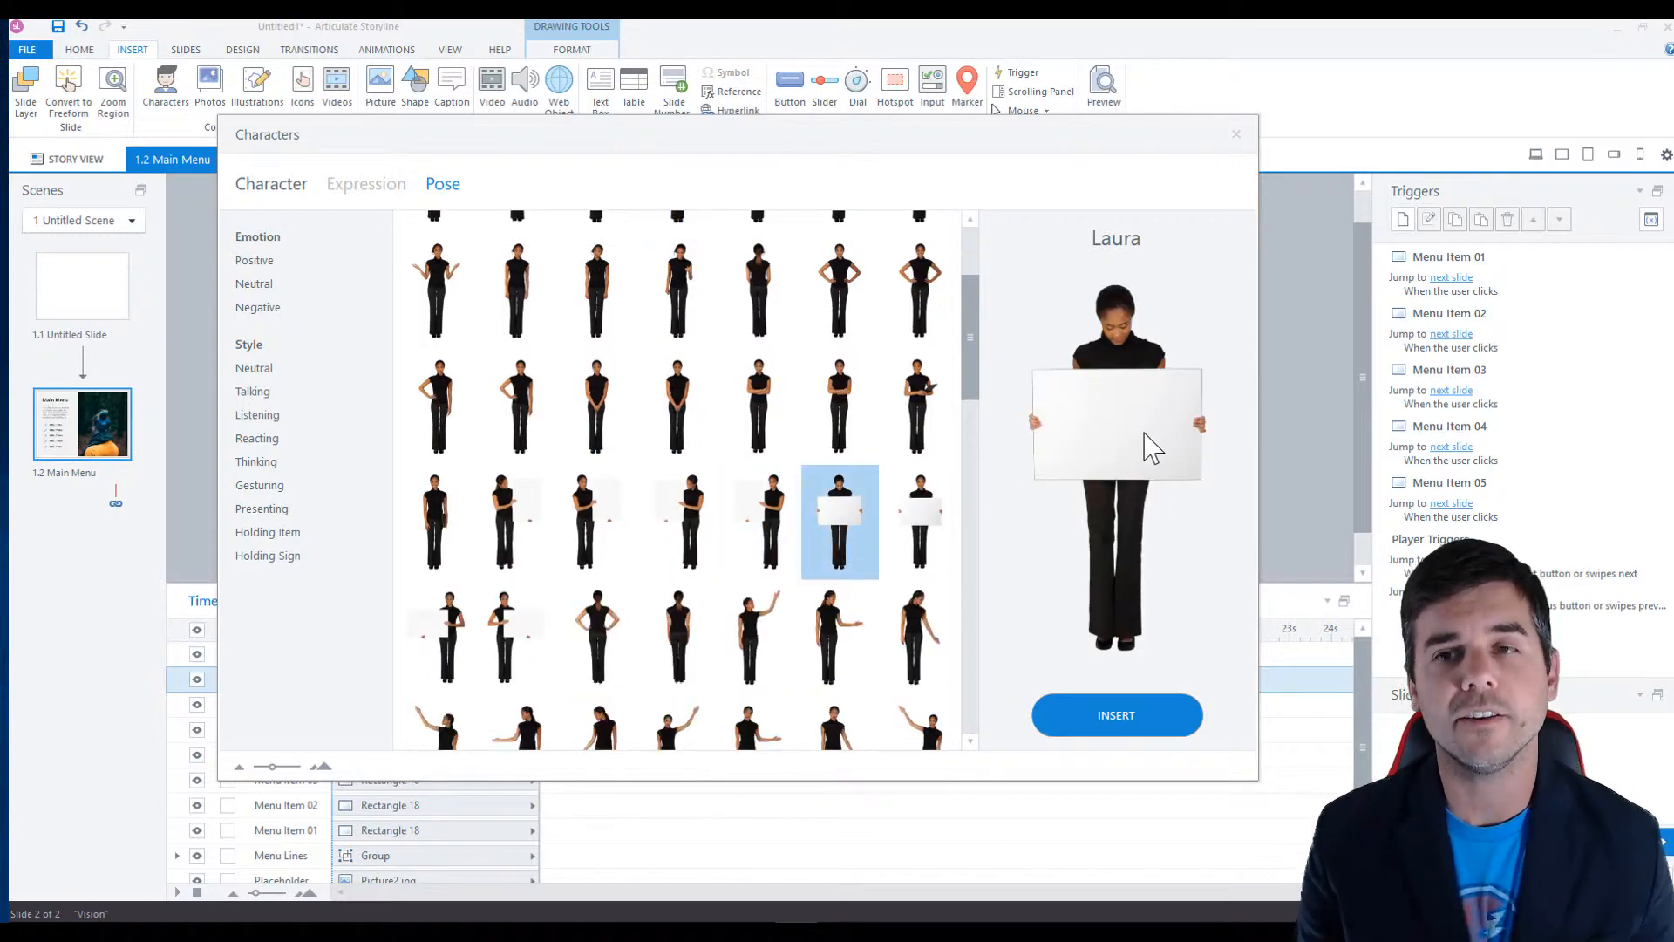
click(916, 558)
scroll(680, 628, down, 5)
click(615, 562)
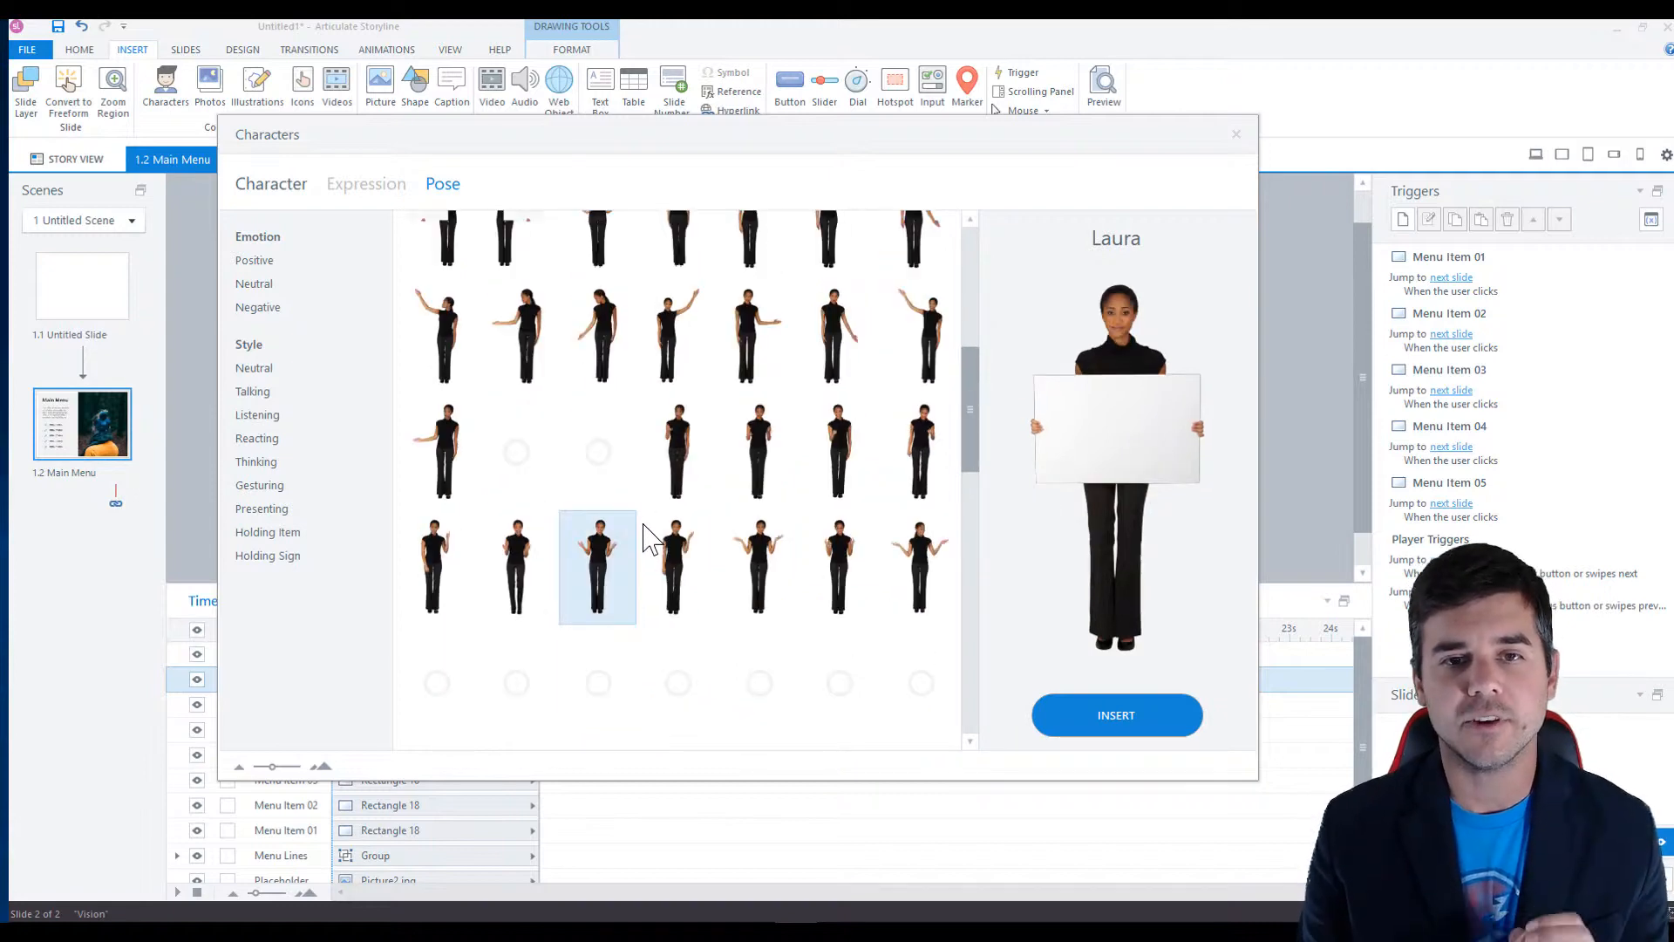
scroll(646, 534, up, 5)
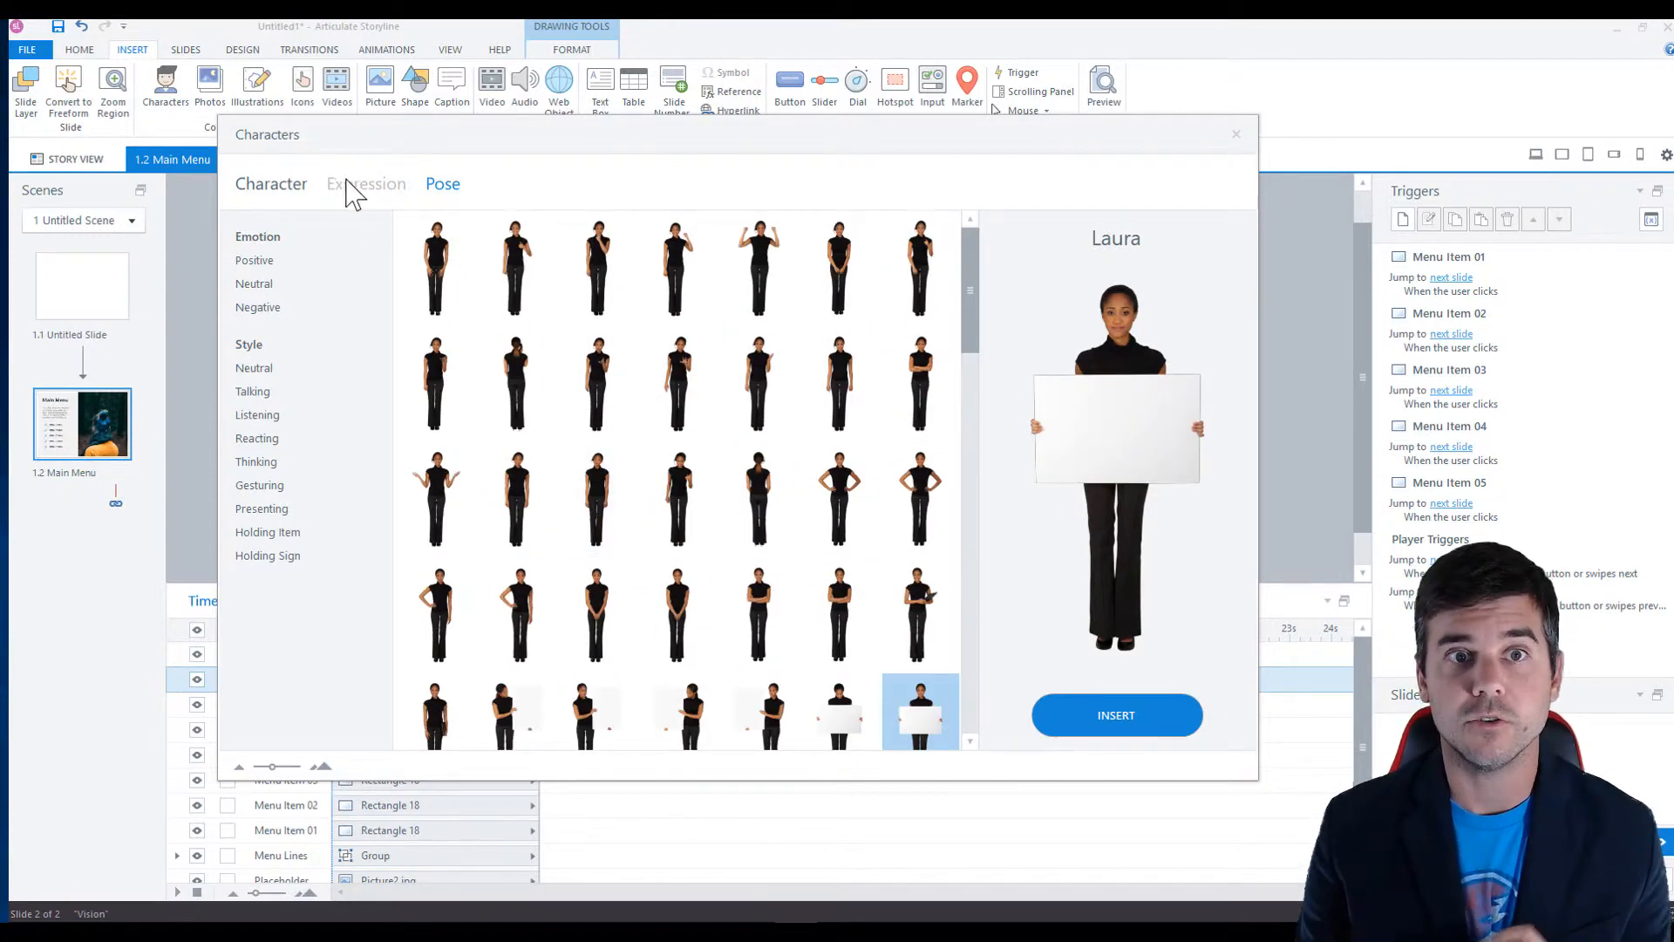
click(1237, 135)
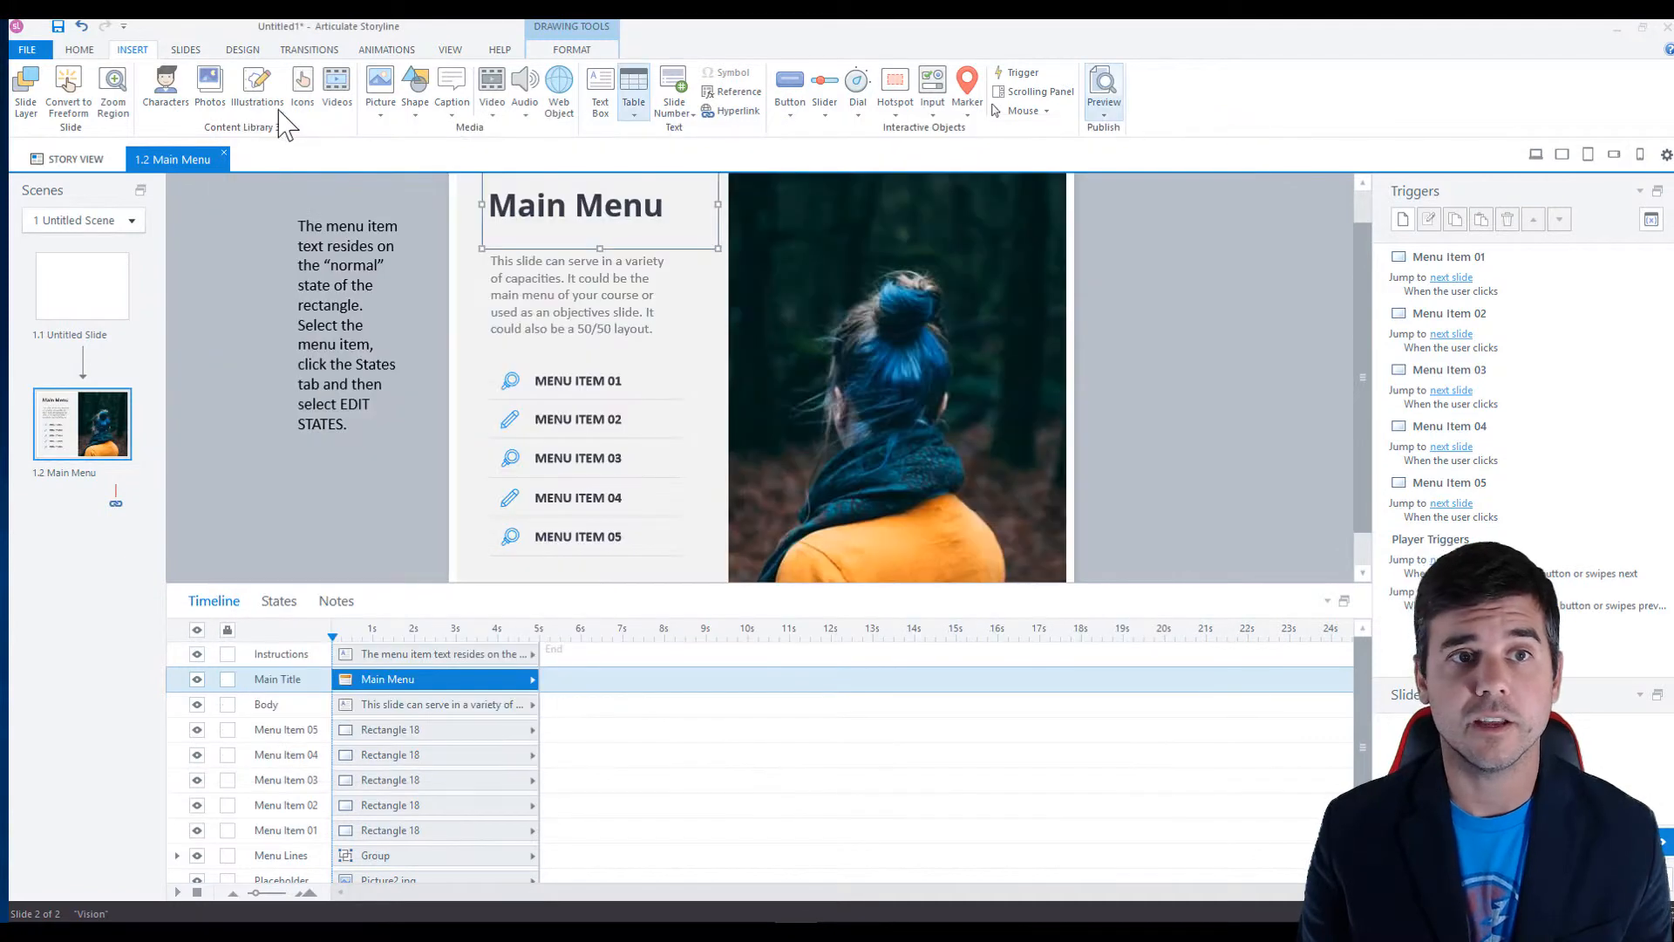
Step: Search the Content Library 360 photos for "apple", browse the results, and close the photo search without inserting one
click(211, 87)
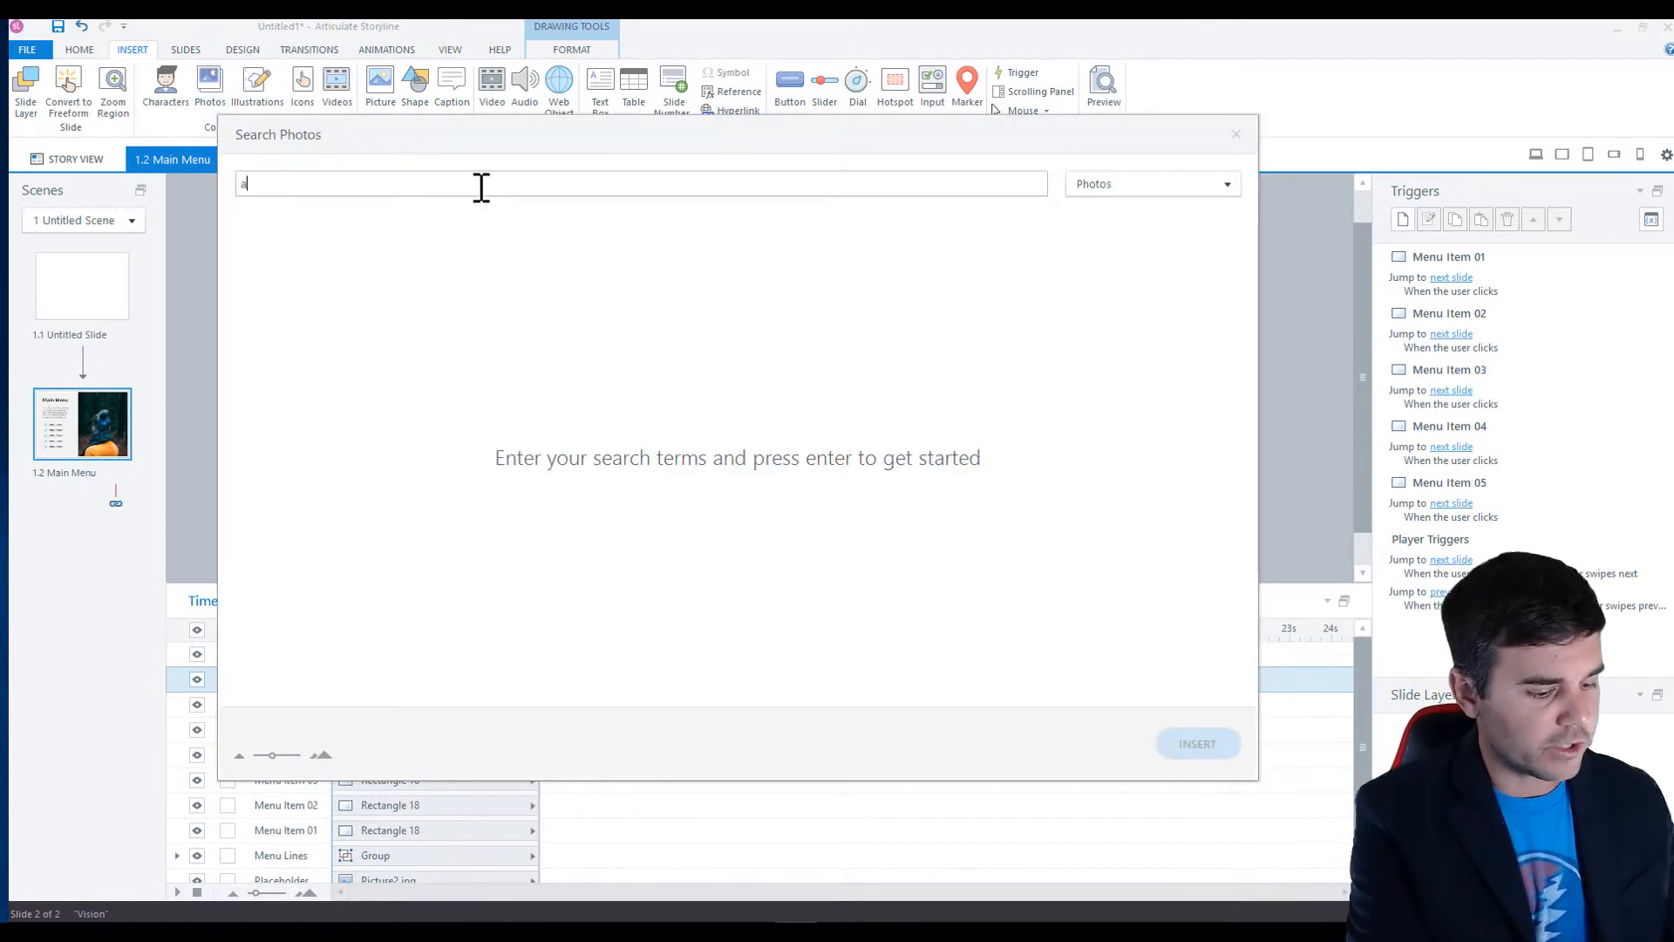
key(Return)
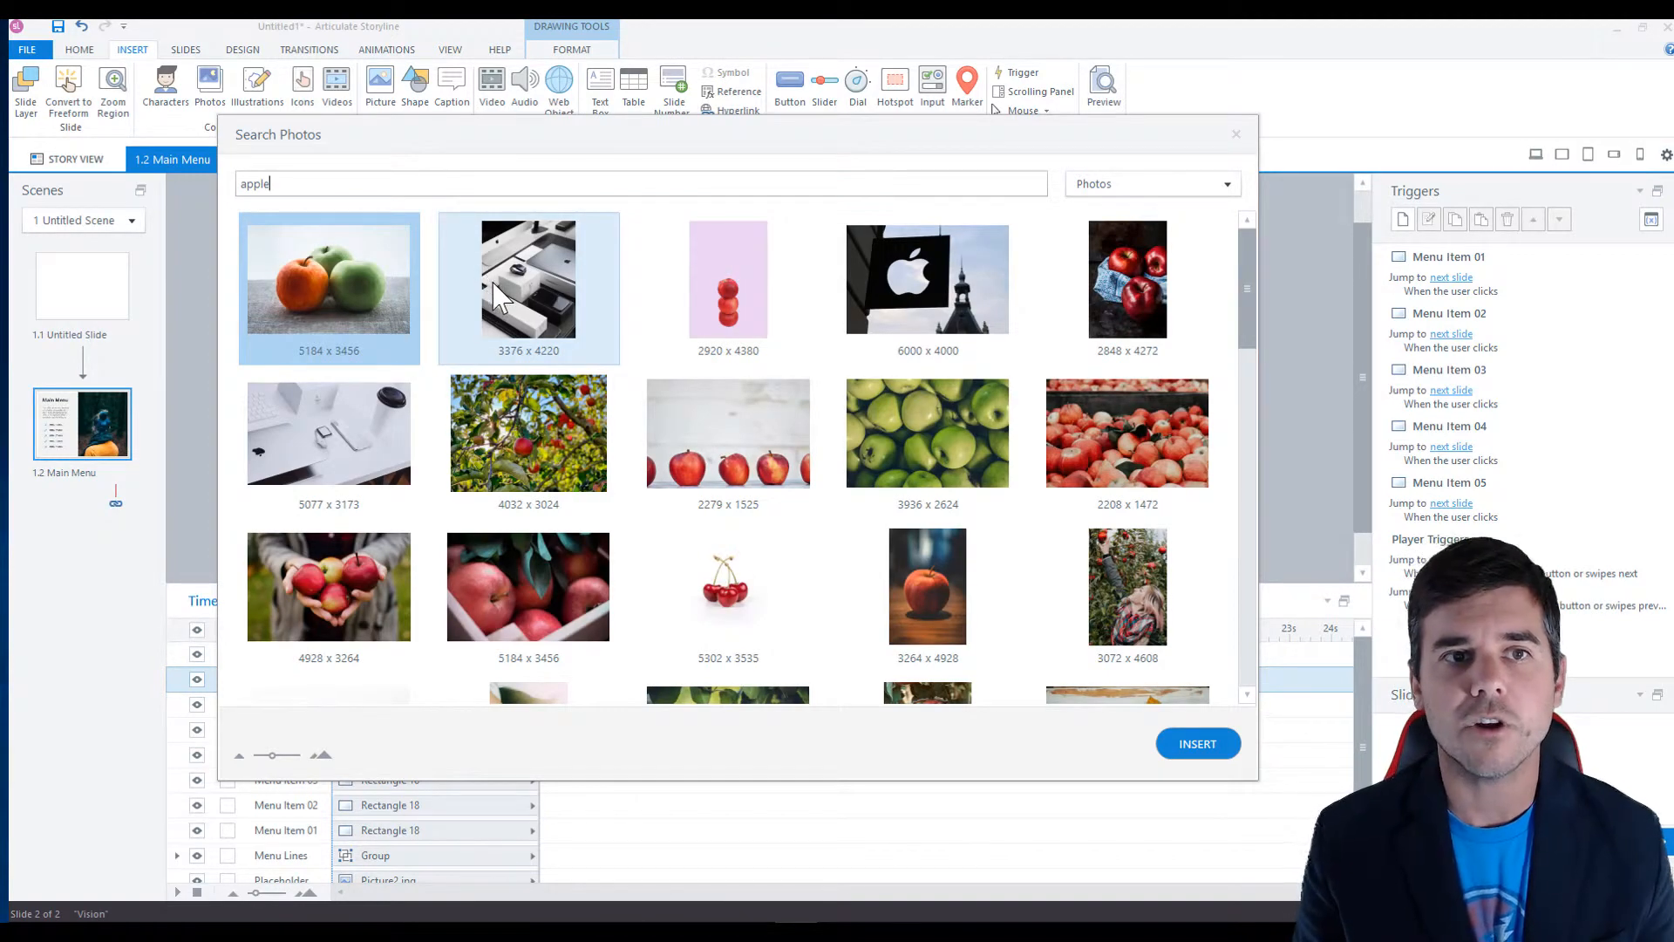
scroll(523, 314, down, 2)
scroll(546, 331, up, 2)
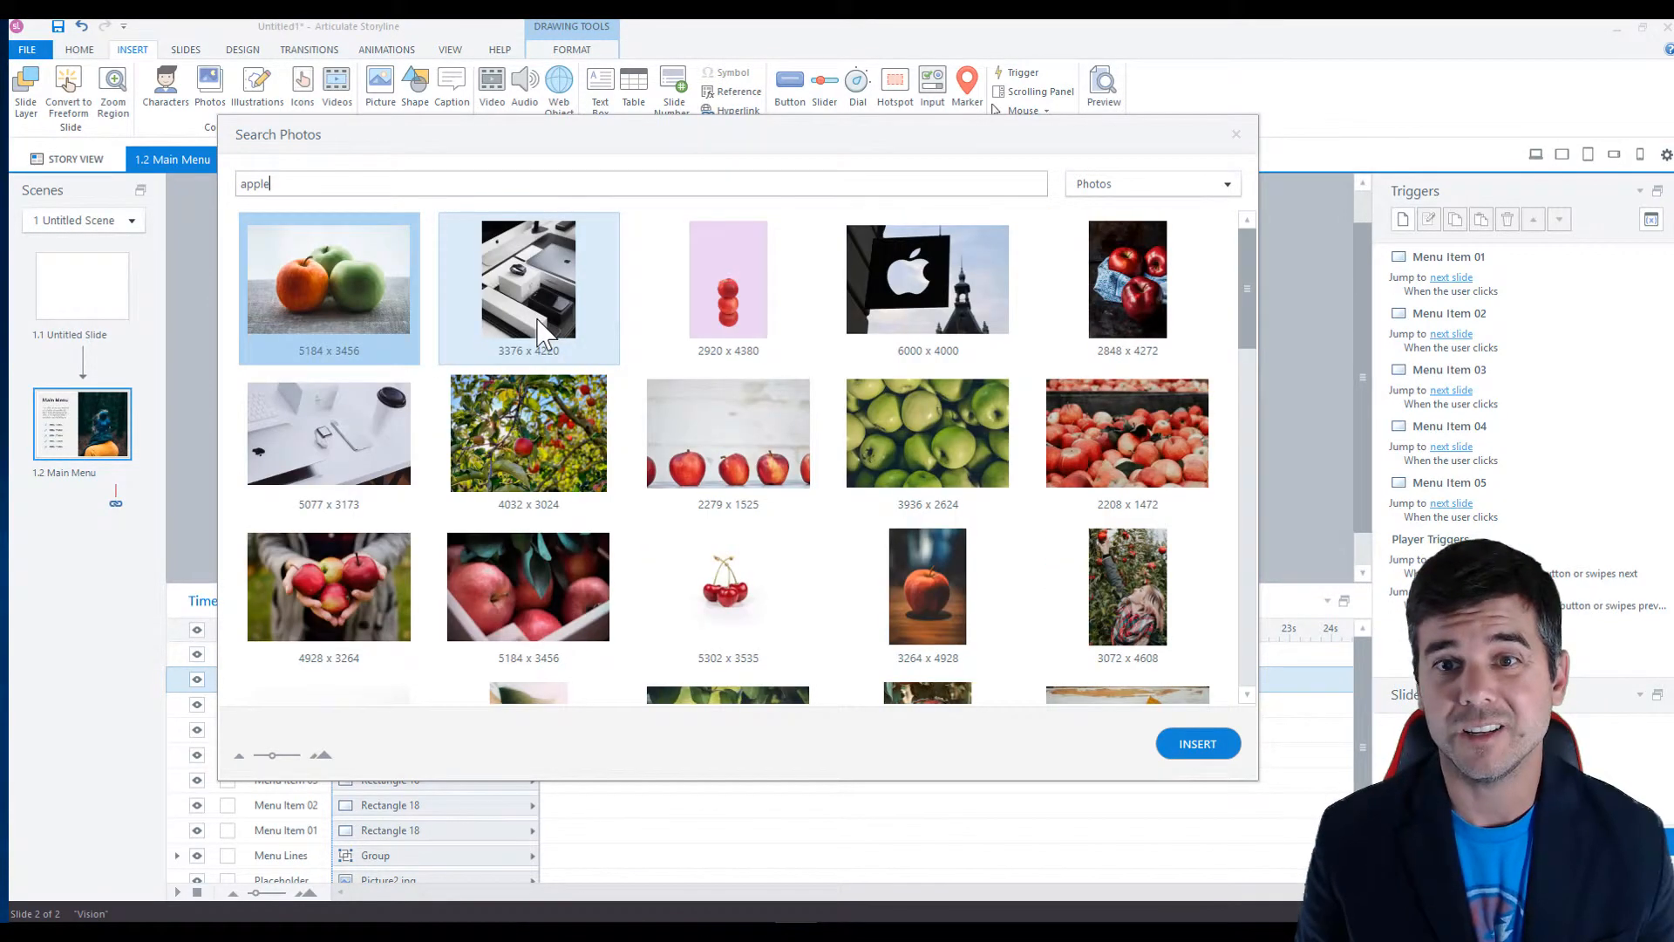
scroll(540, 330, down, 10)
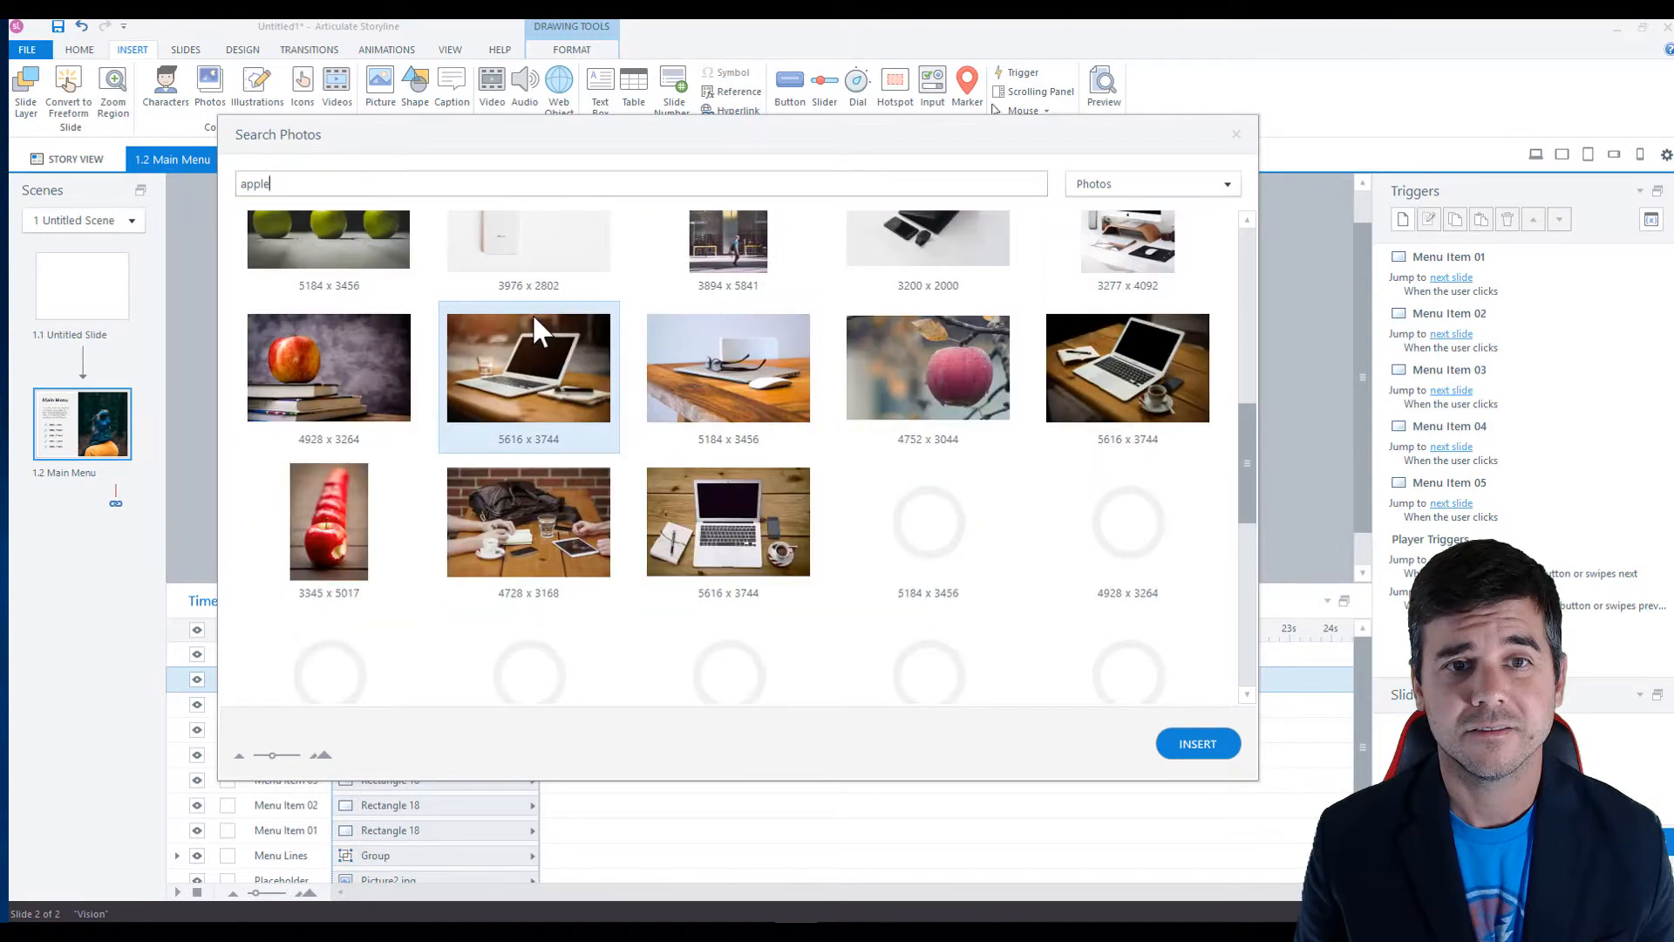
scroll(534, 318, down, 2)
scroll(534, 318, down, 2)
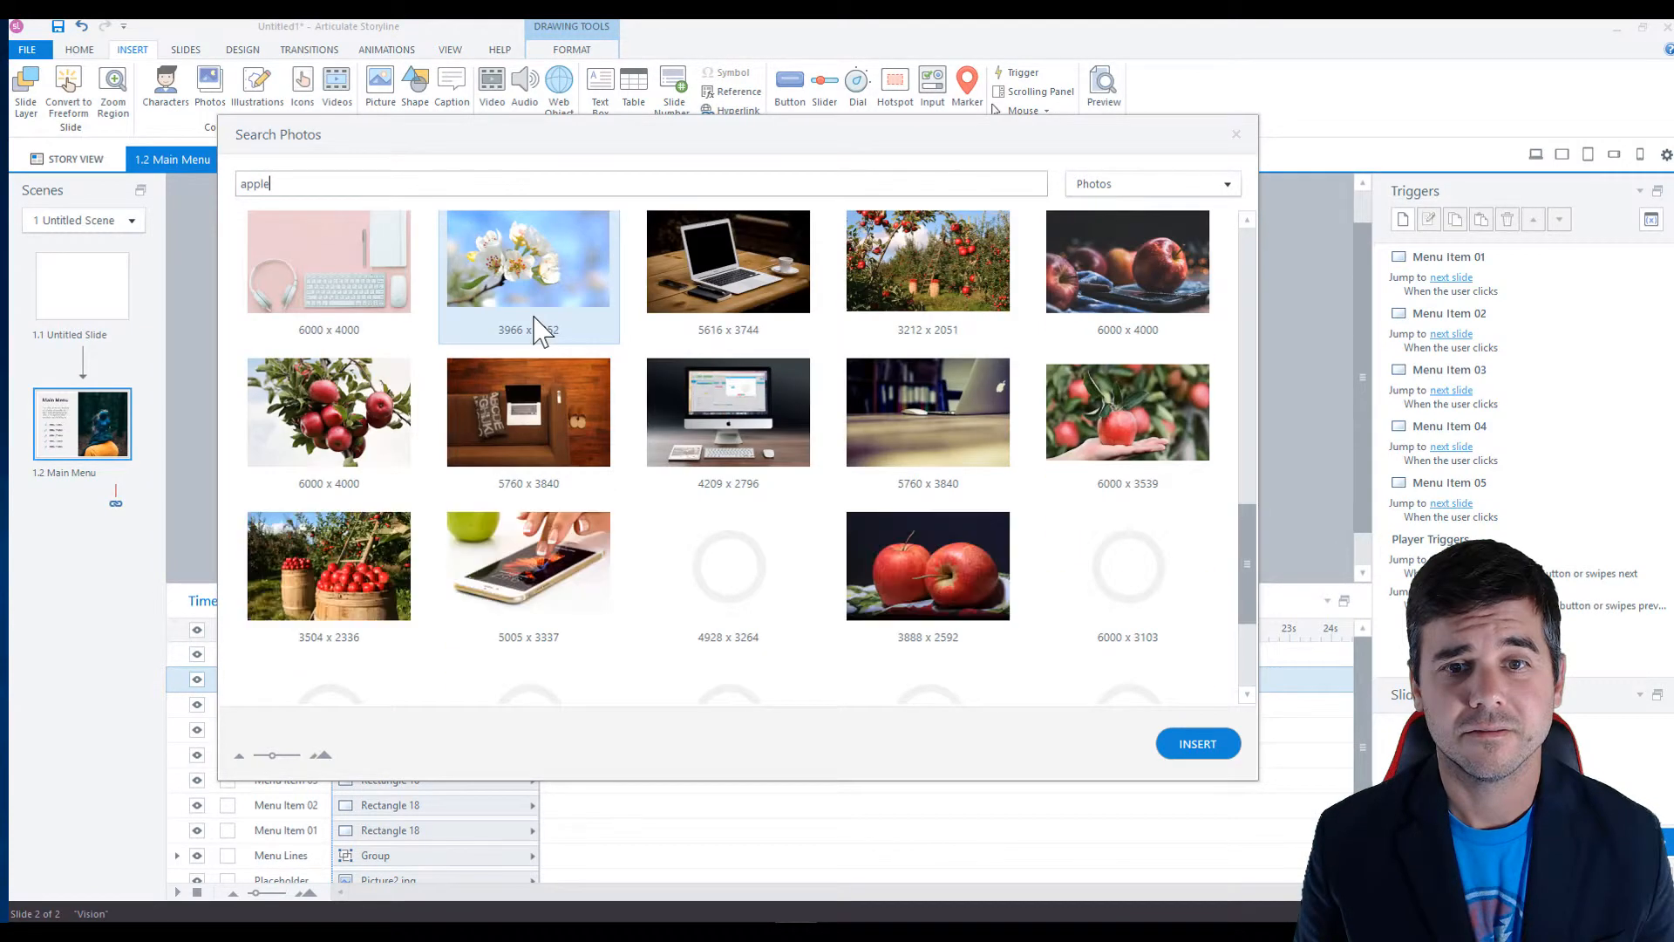
scroll(541, 330, down, 2)
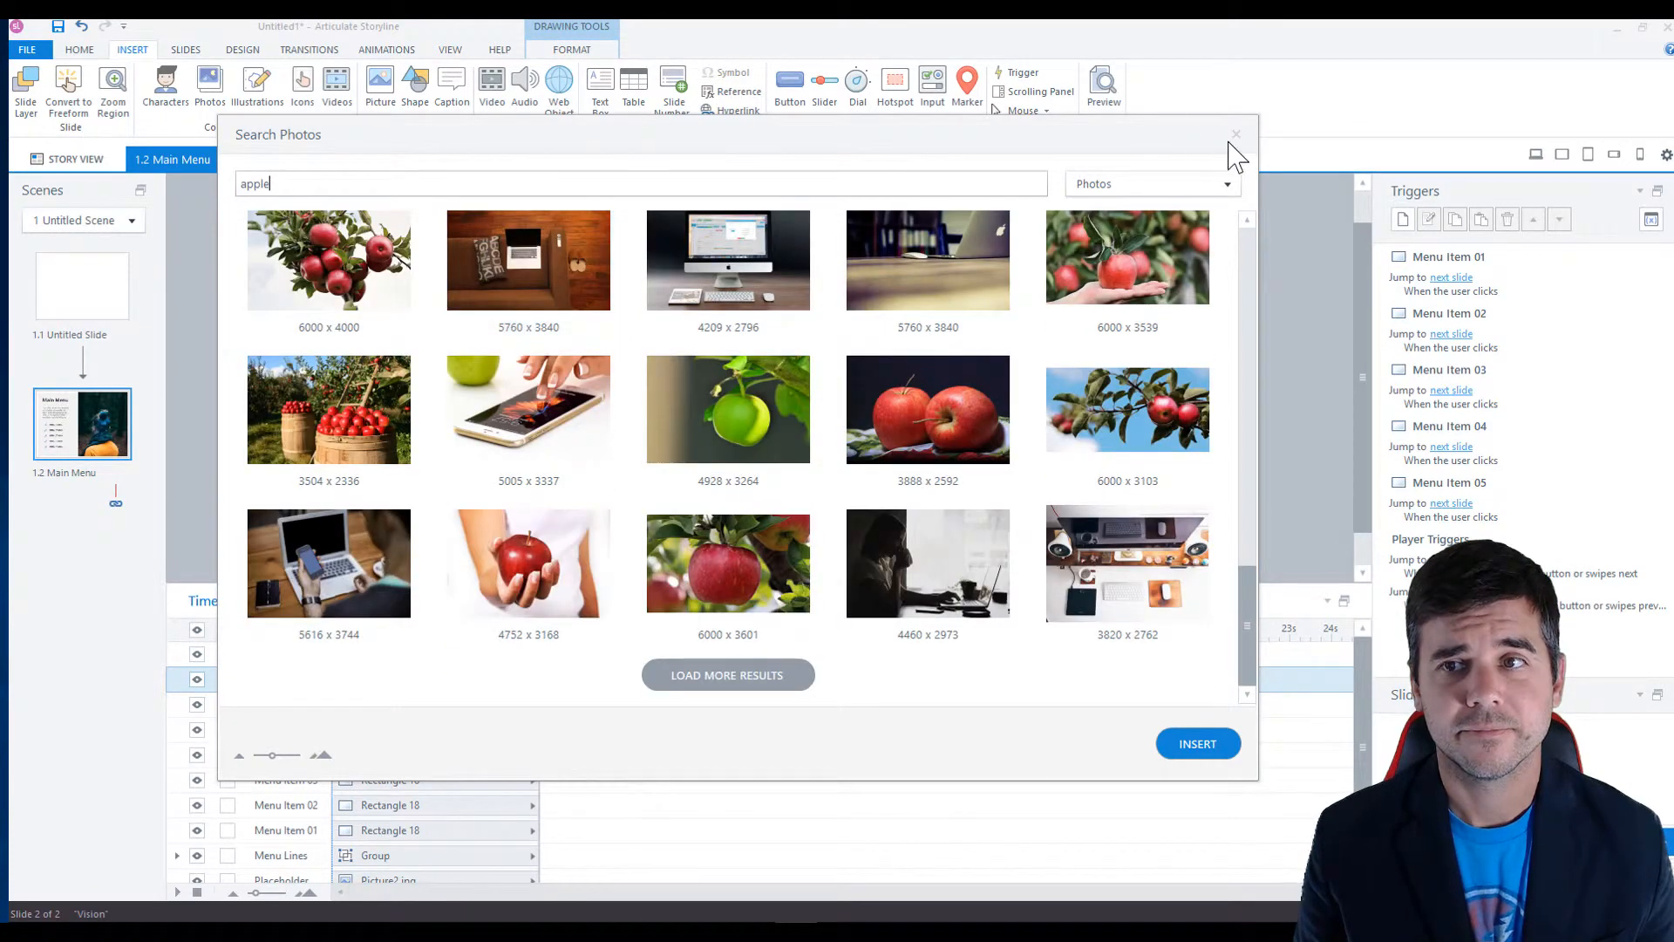
click(1235, 135)
Step: Browse the Content Library 360 illustrations and icons for "apple", closing each search without inserting anything
click(257, 91)
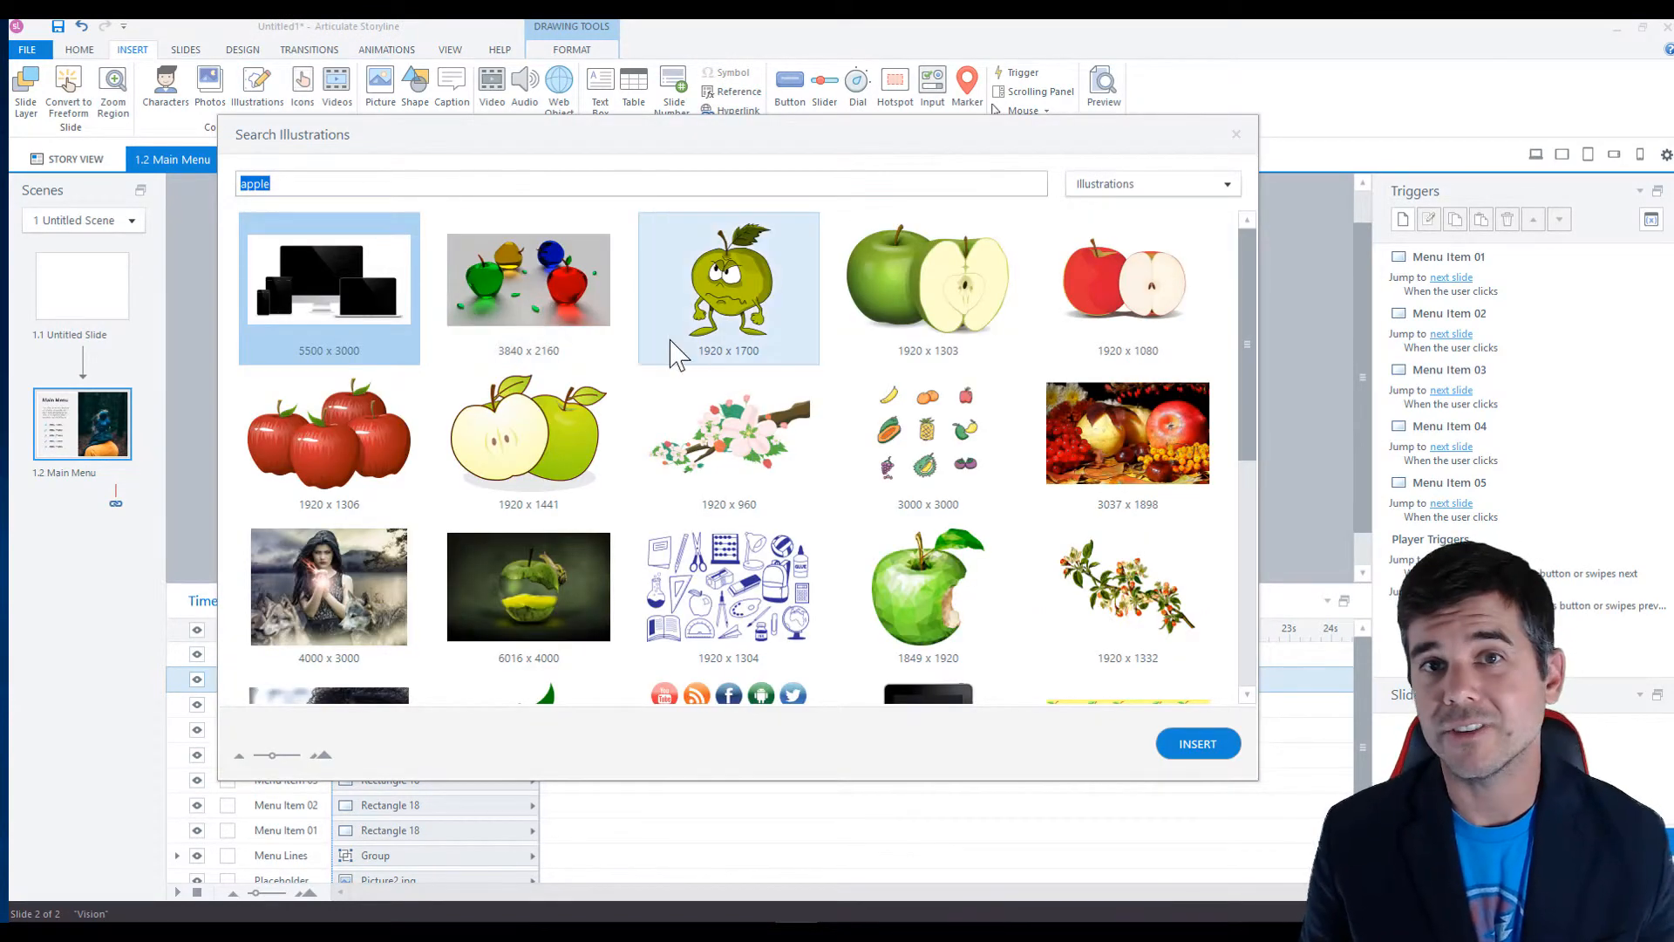
scroll(942, 348, down, 5)
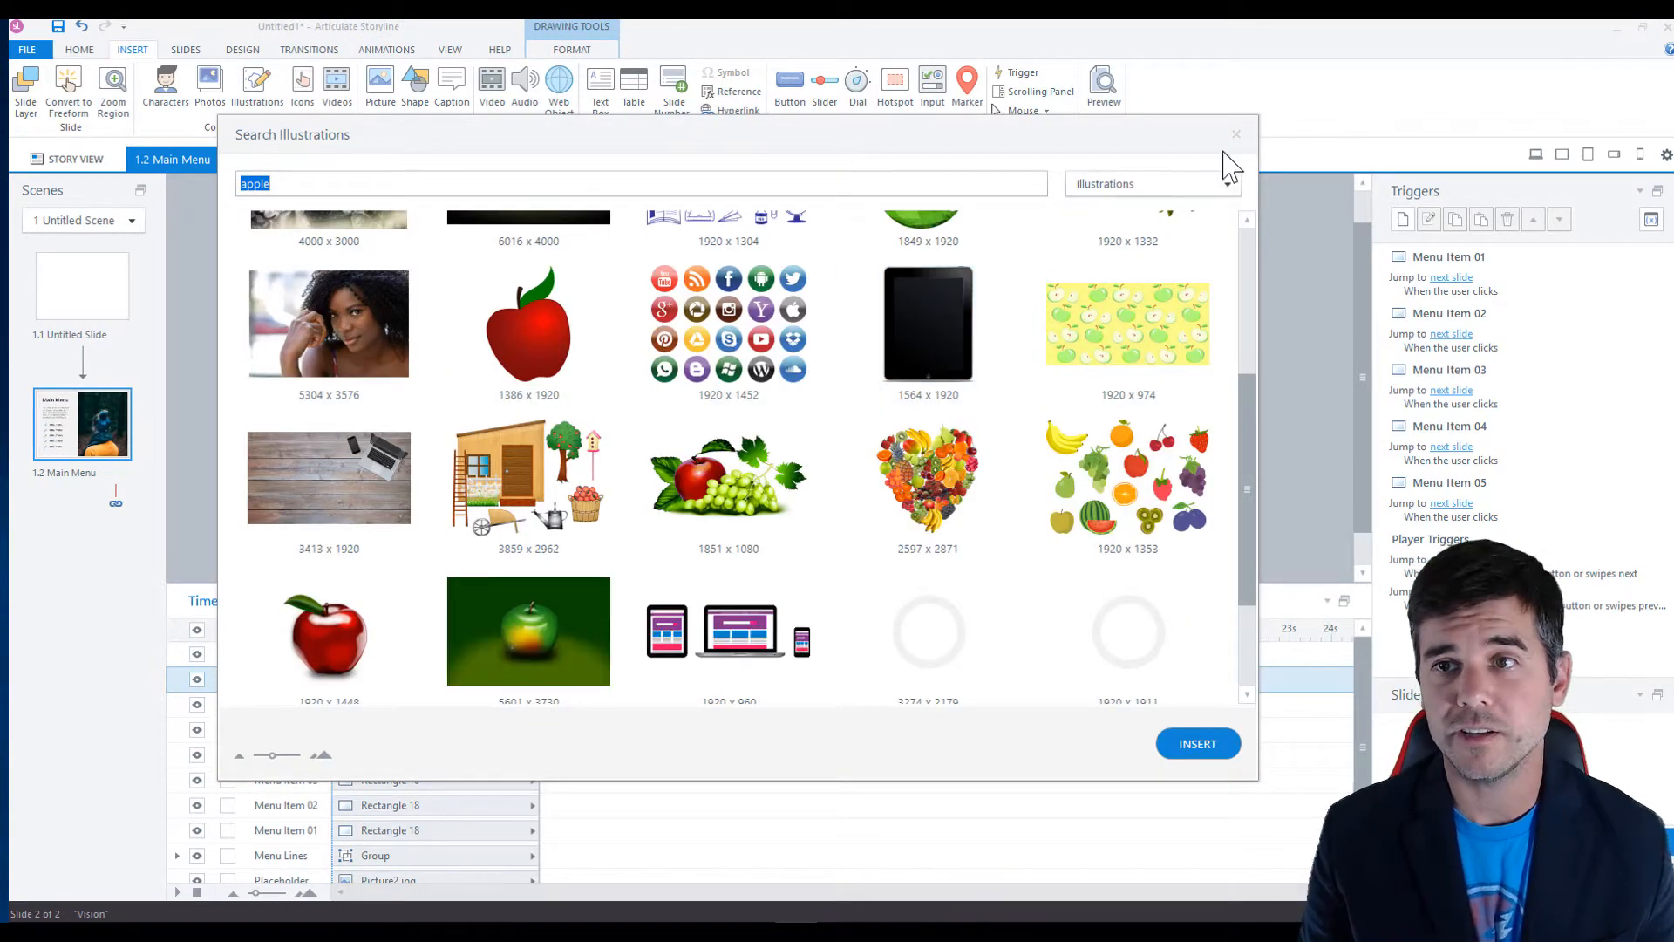
click(1236, 133)
click(302, 87)
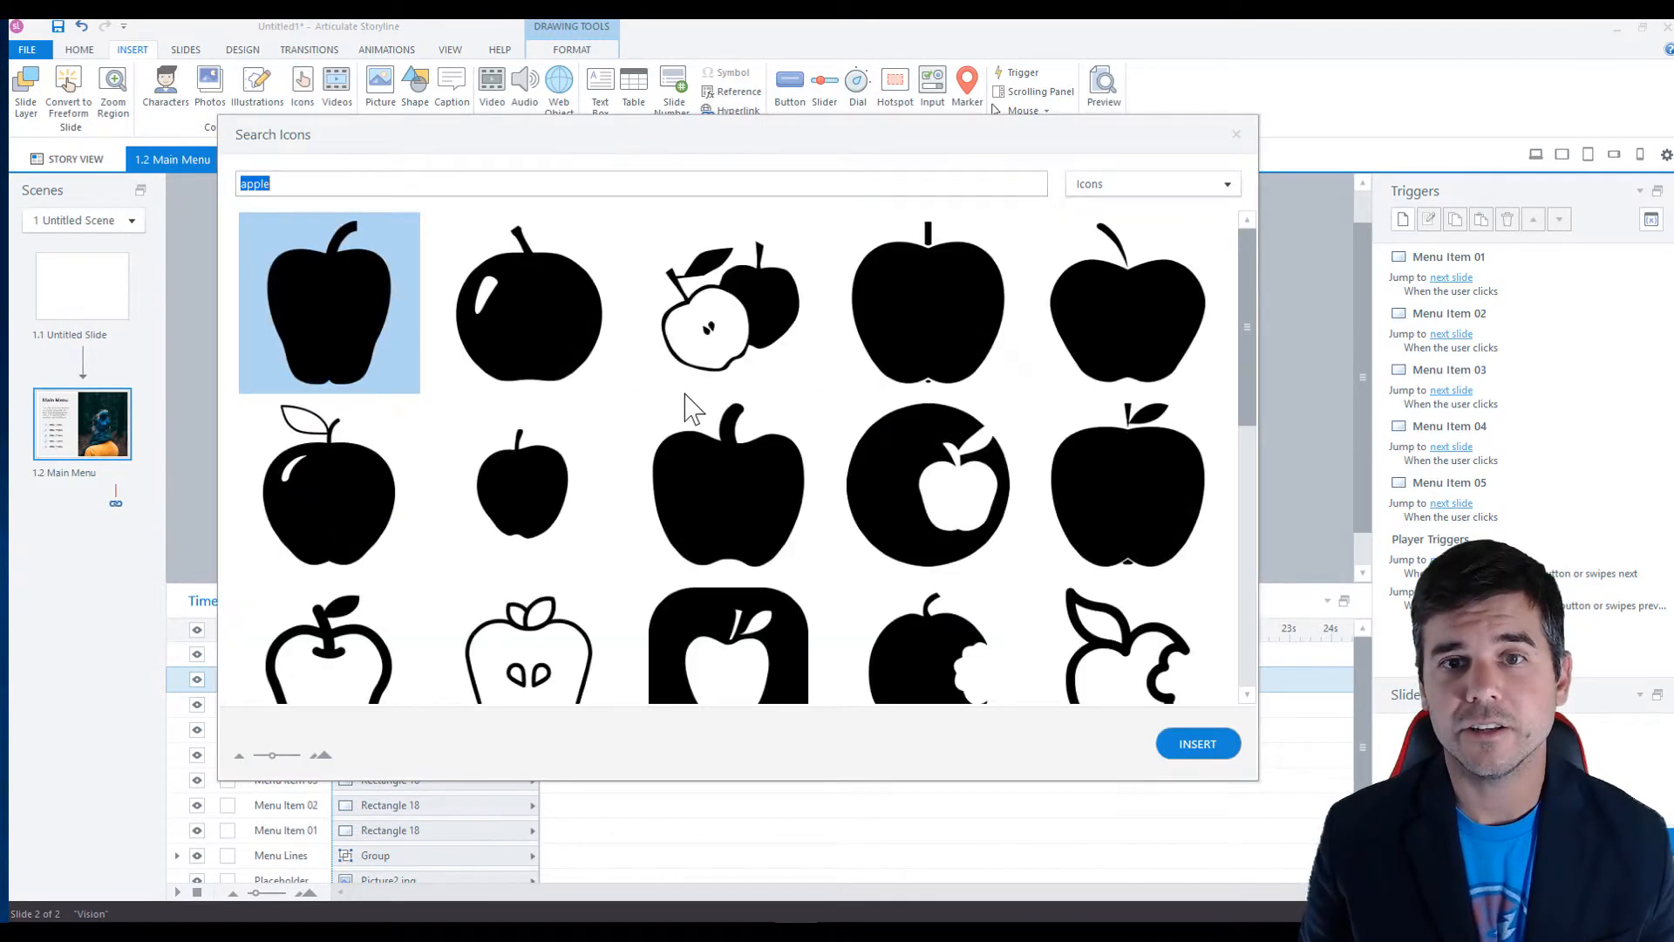
scroll(685, 407, down, 3)
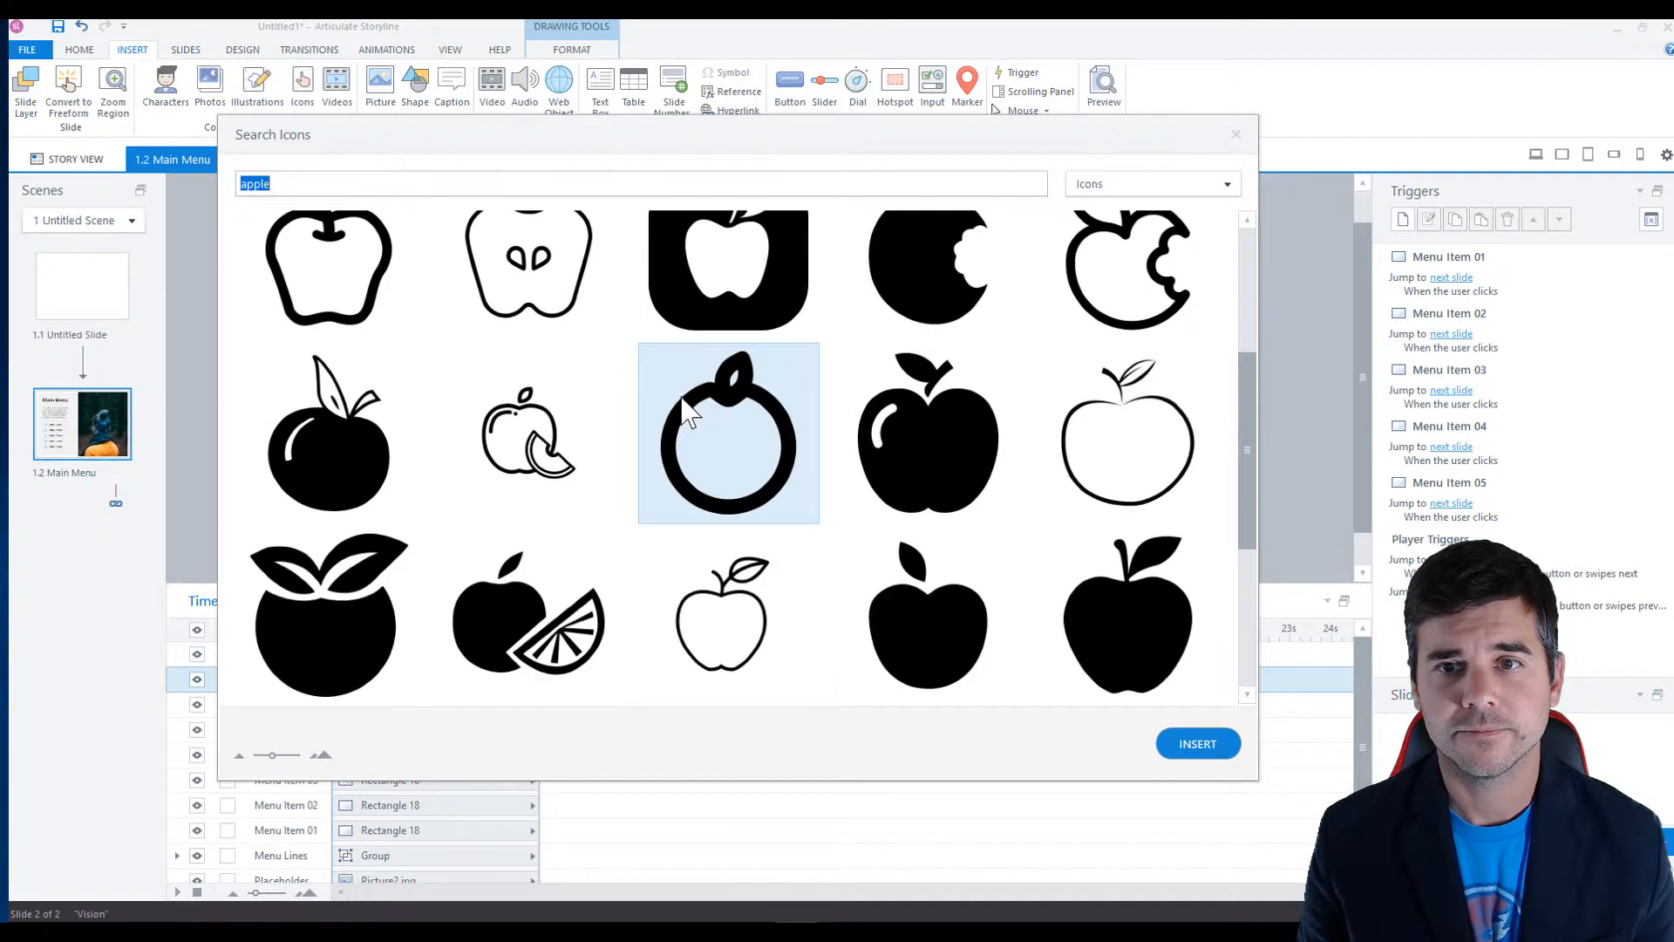
click(1231, 136)
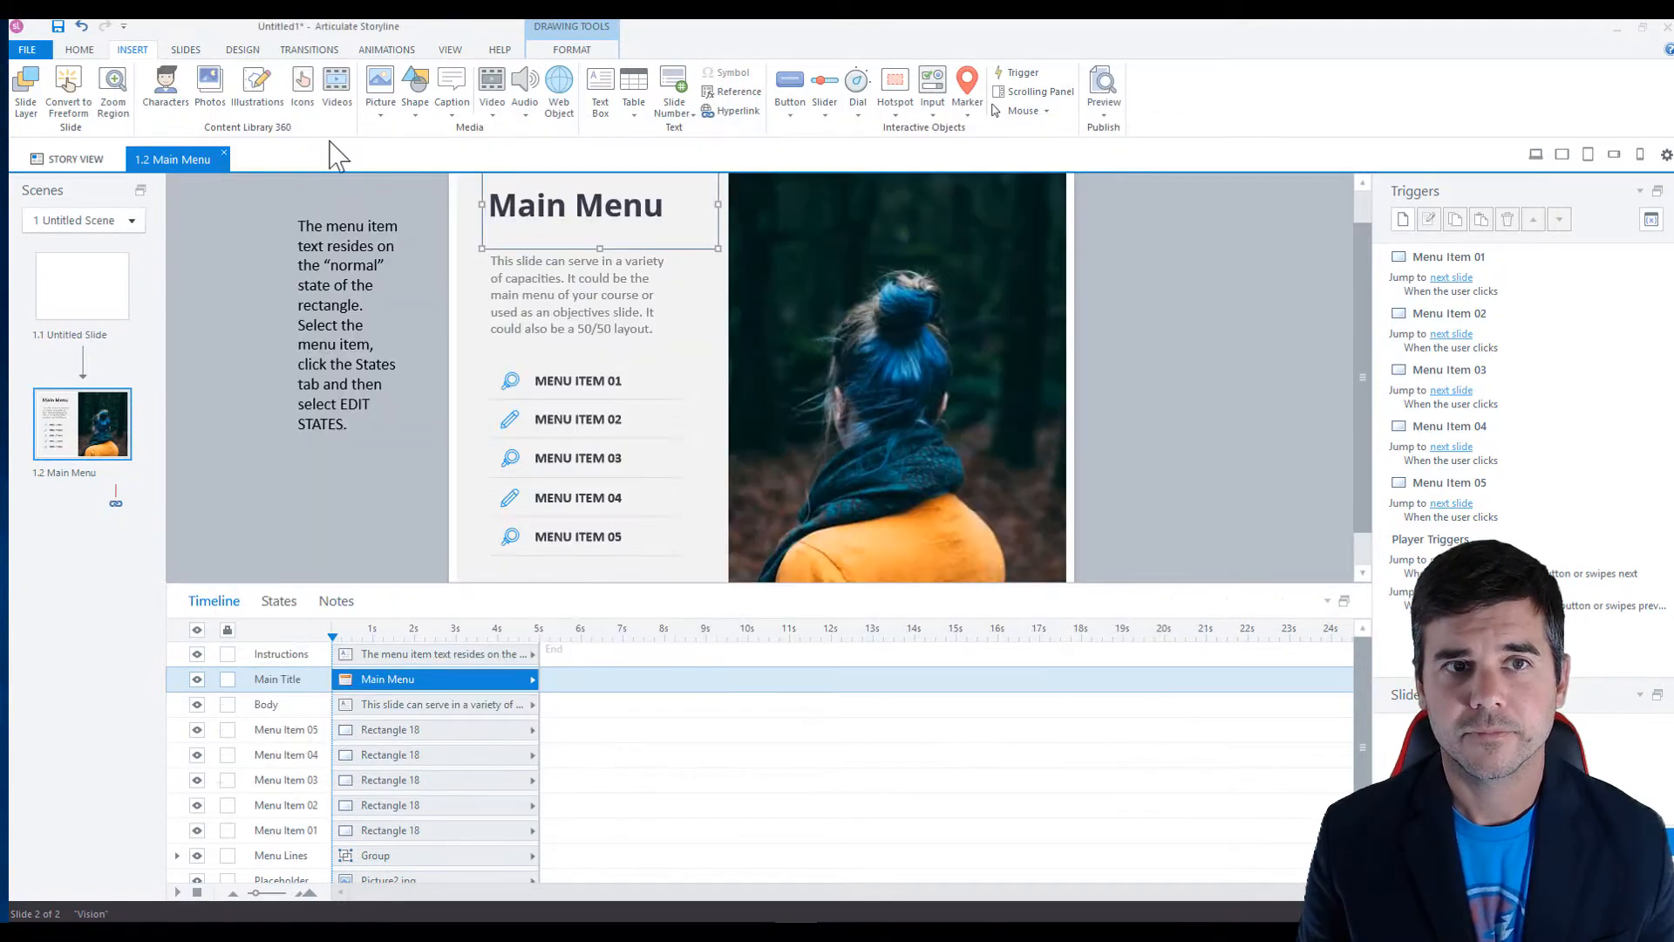
Step: Browse the Content Library 360 videos for "apple" and close the video search without inserting one
click(337, 88)
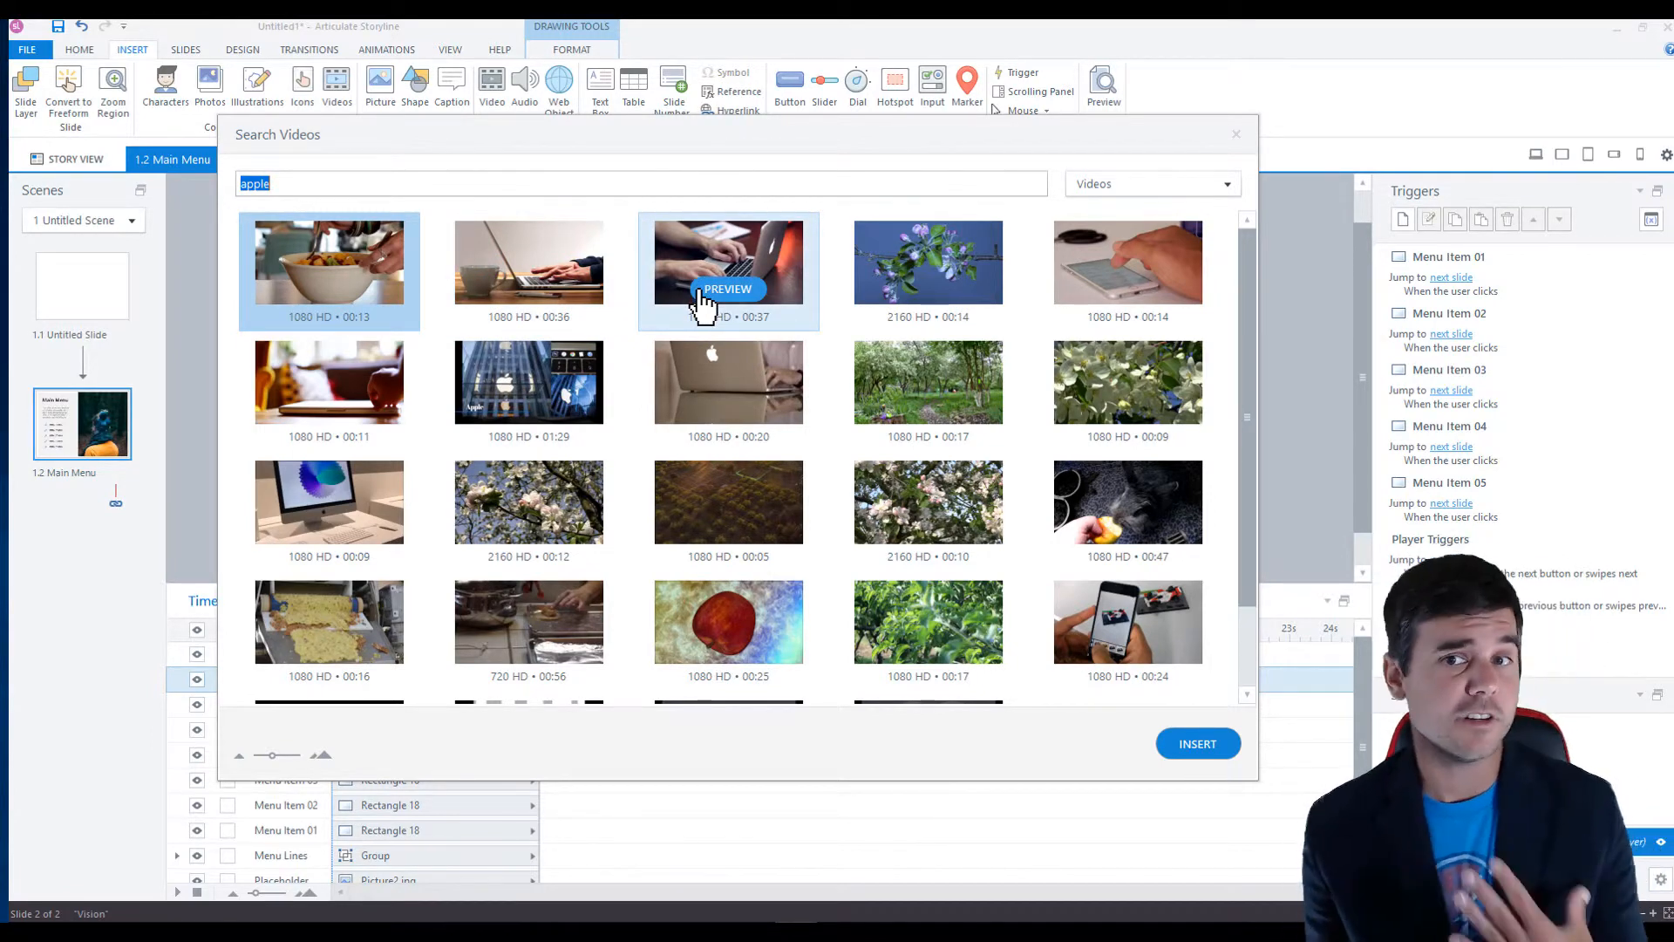
scroll(685, 305, down, 3)
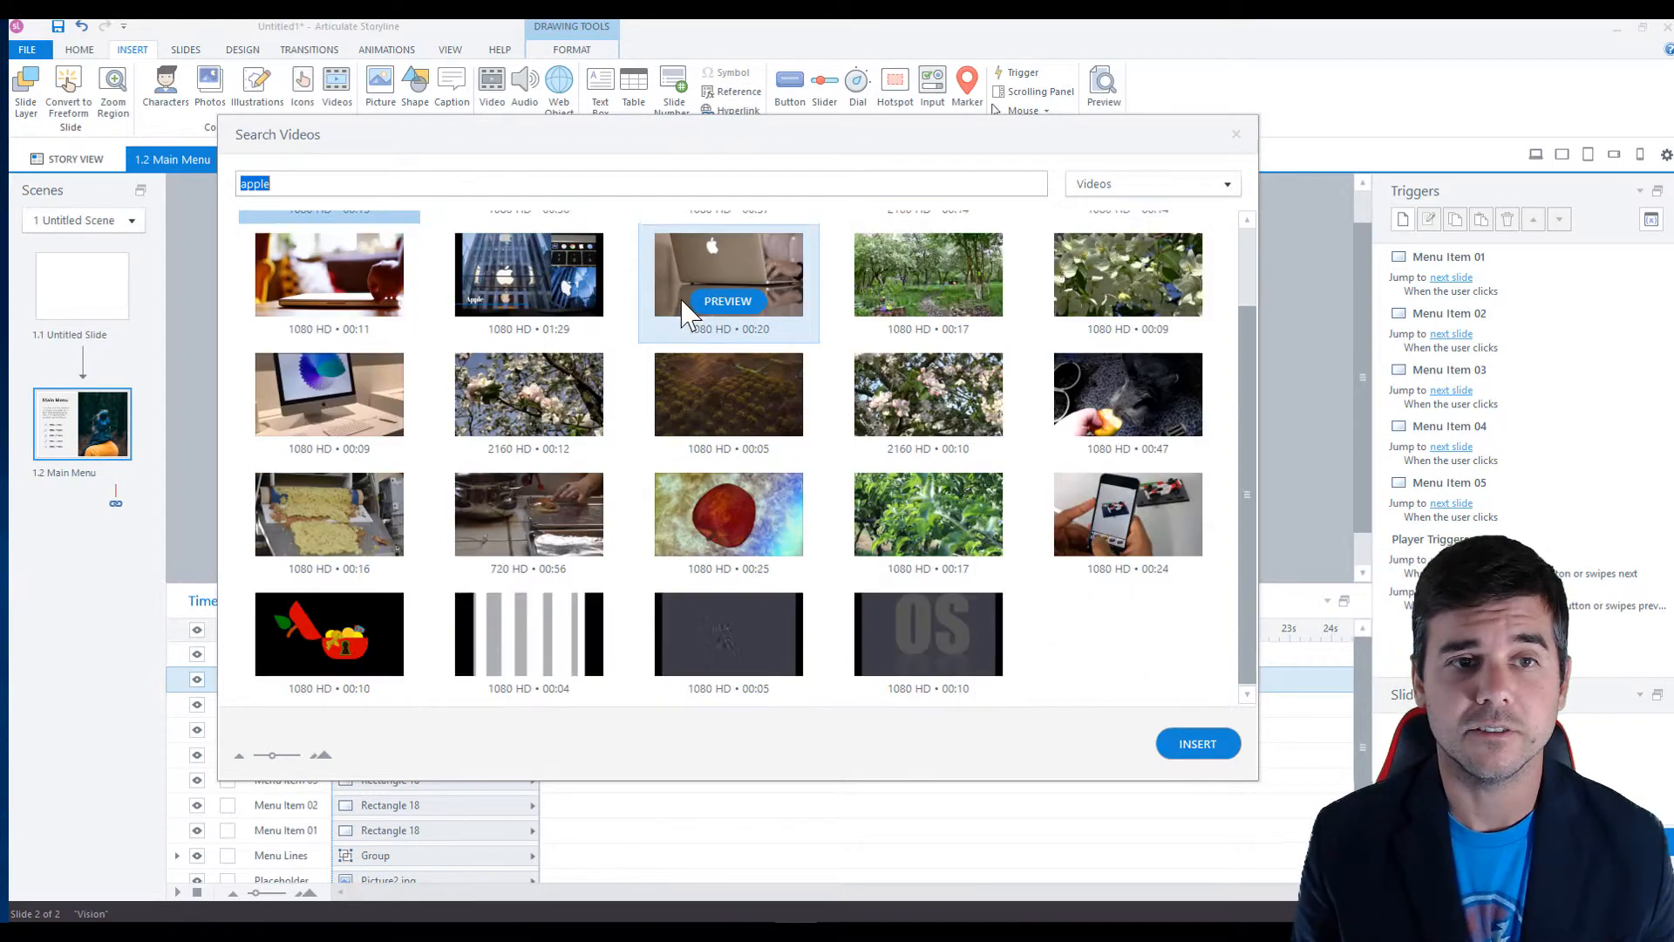
scroll(676, 319, up, 3)
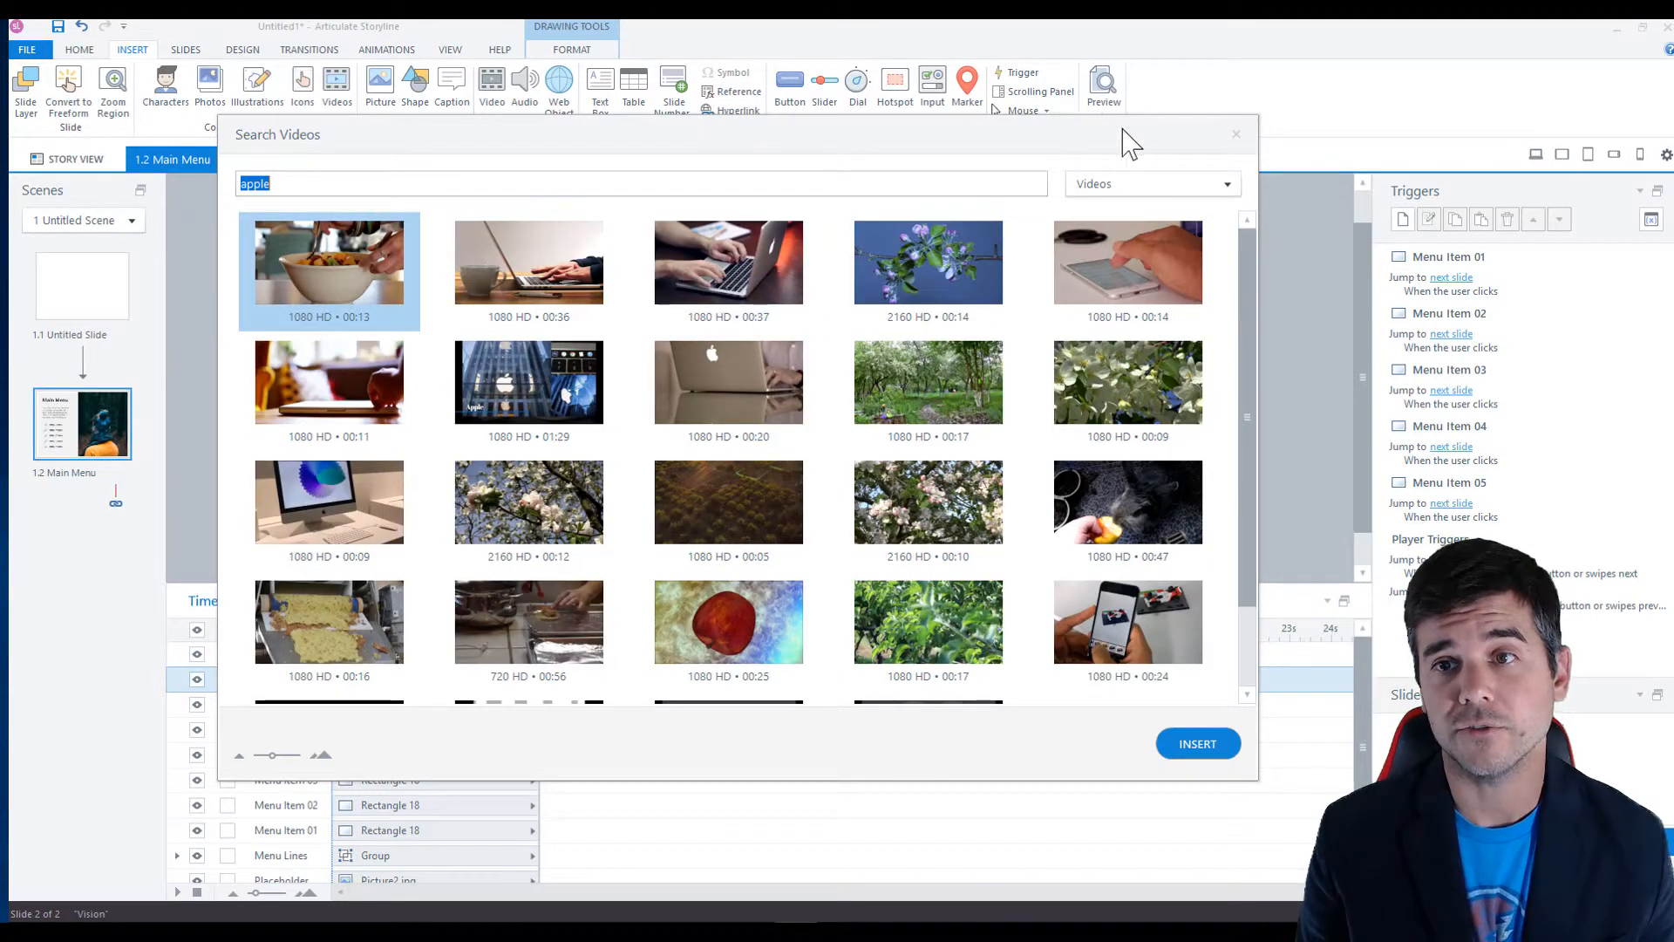
click(1236, 135)
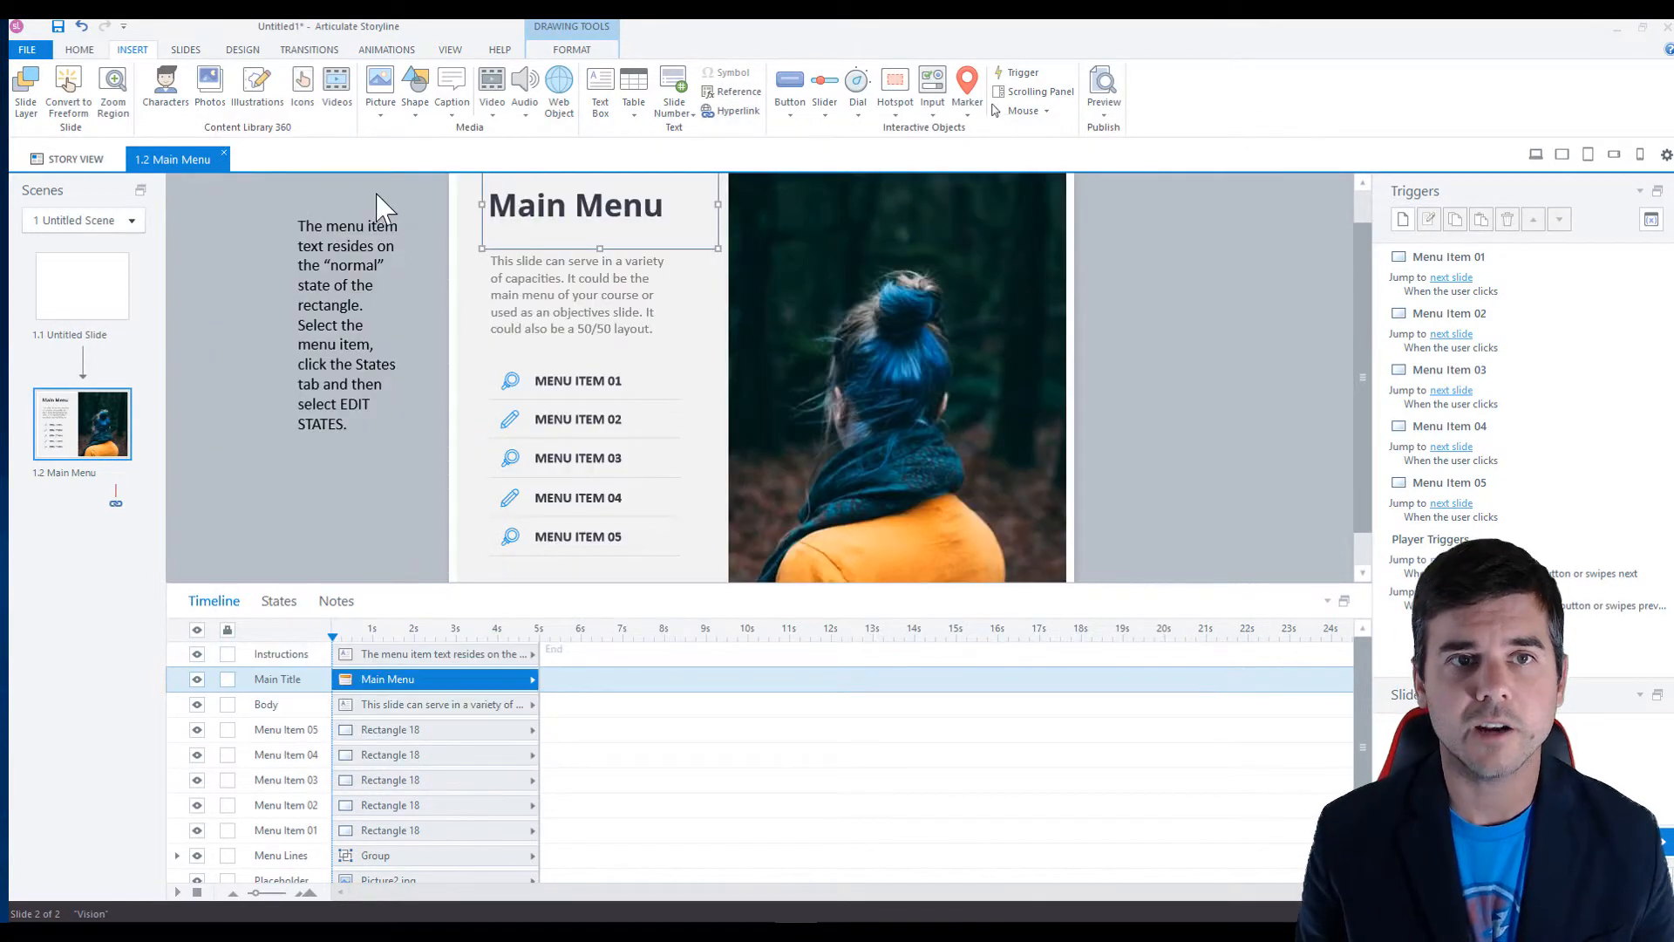
Step: Look at picture insertion from file, the available shapes and the caption styles without adding any to the Main Menu slide
click(381, 88)
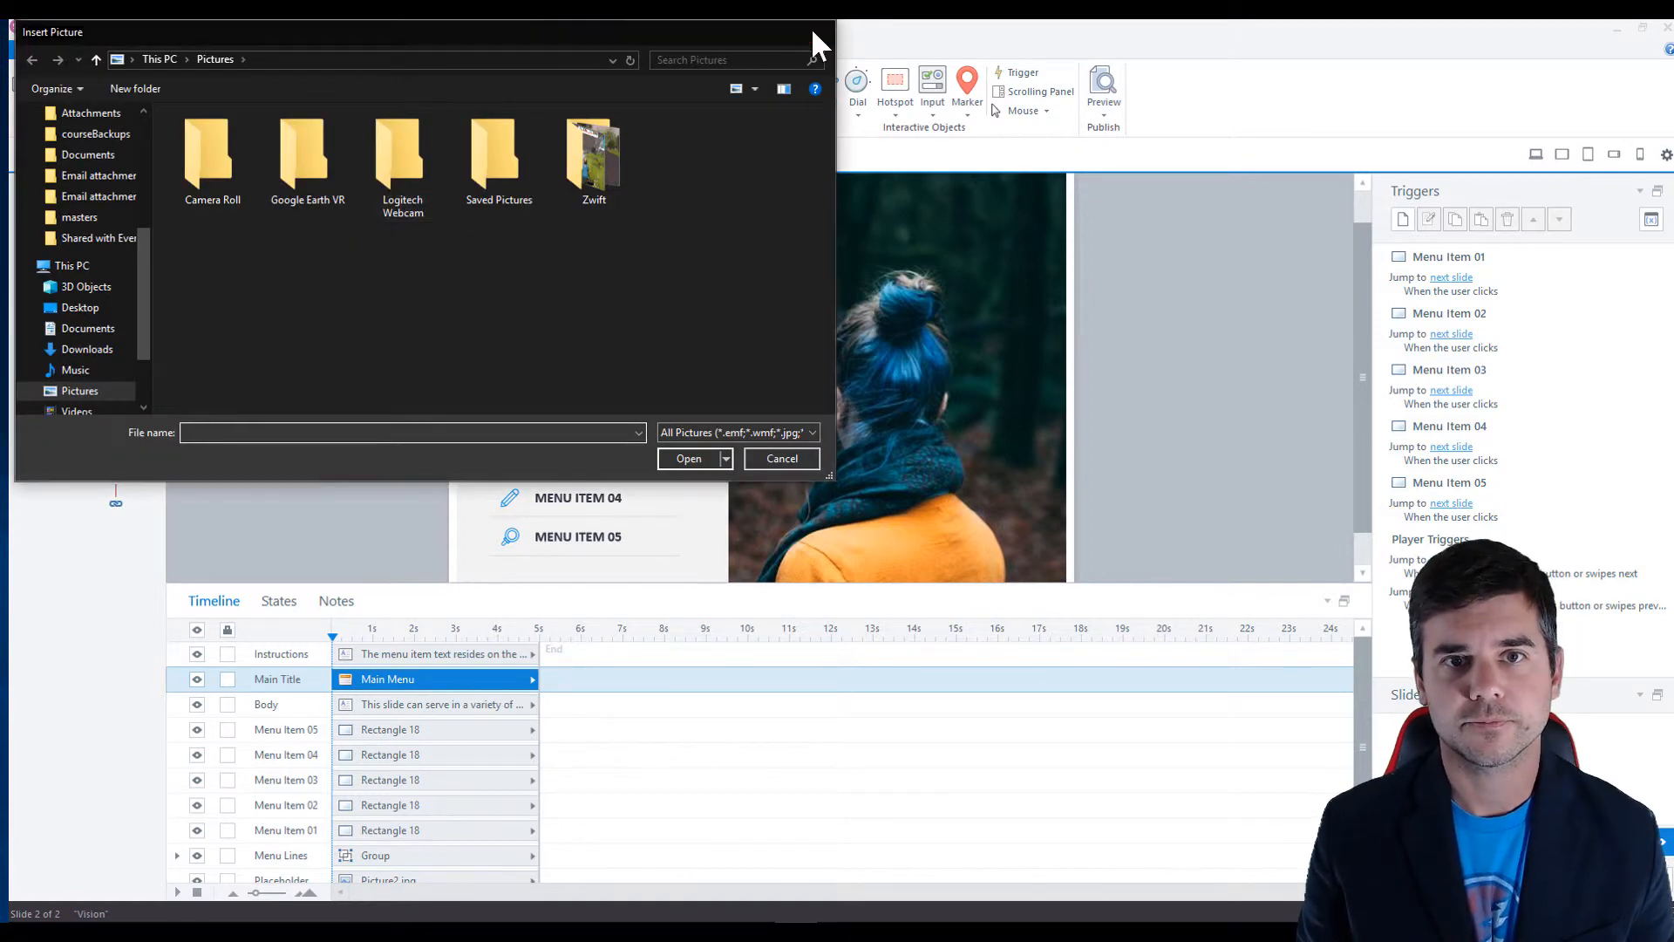
click(813, 31)
click(416, 103)
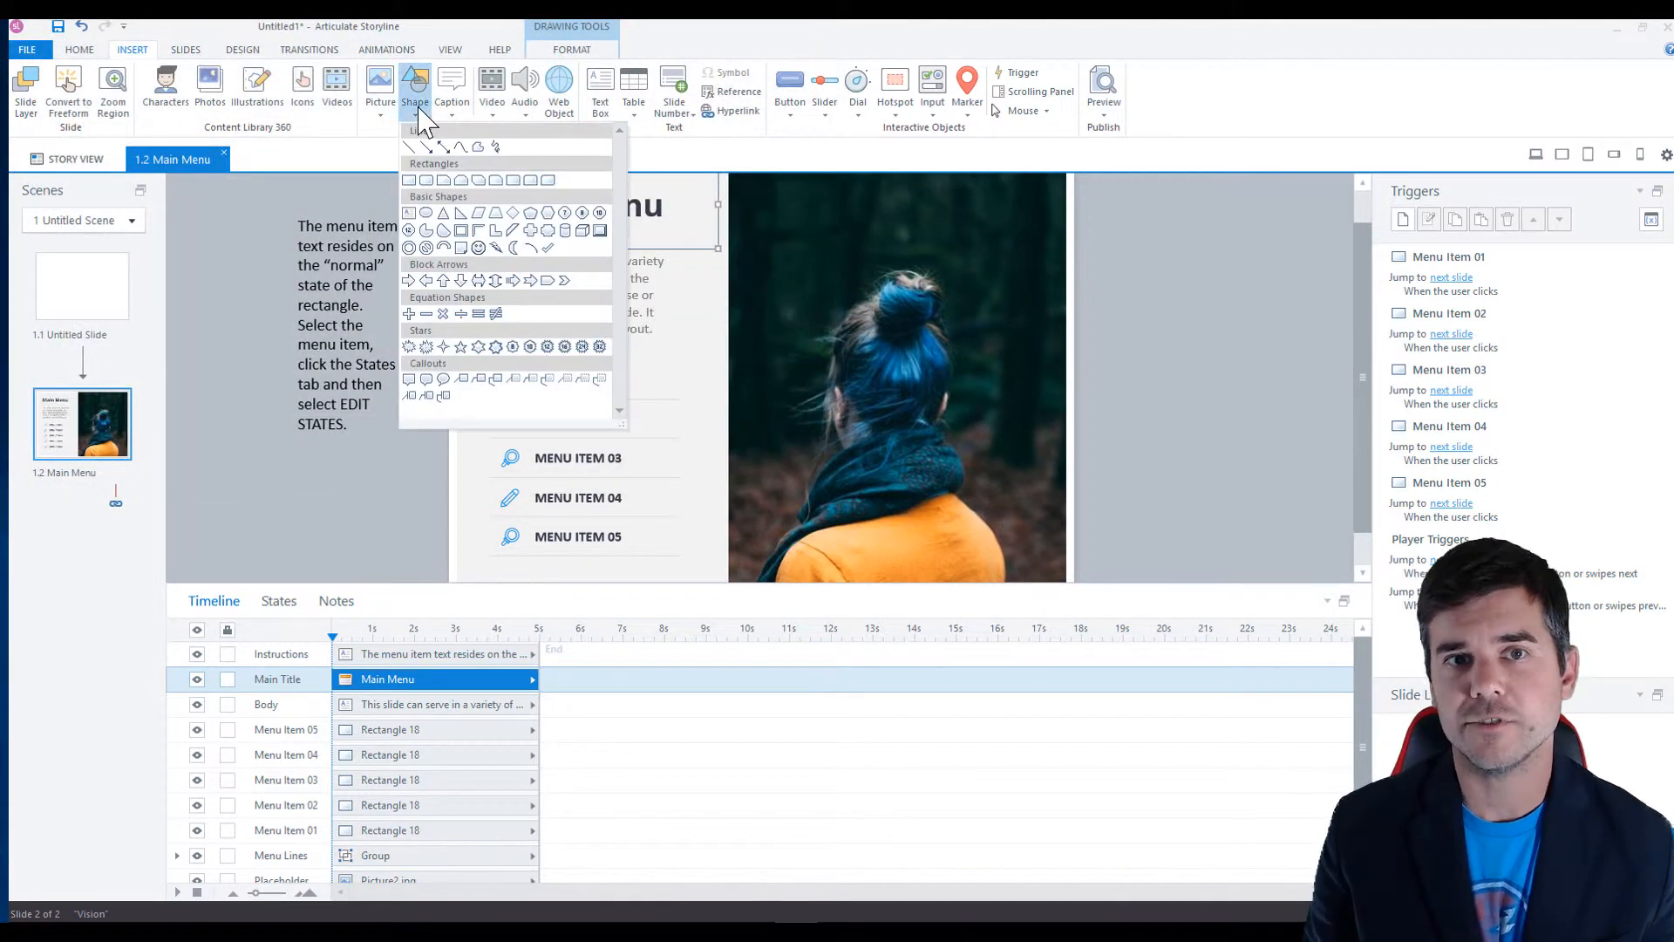
click(452, 112)
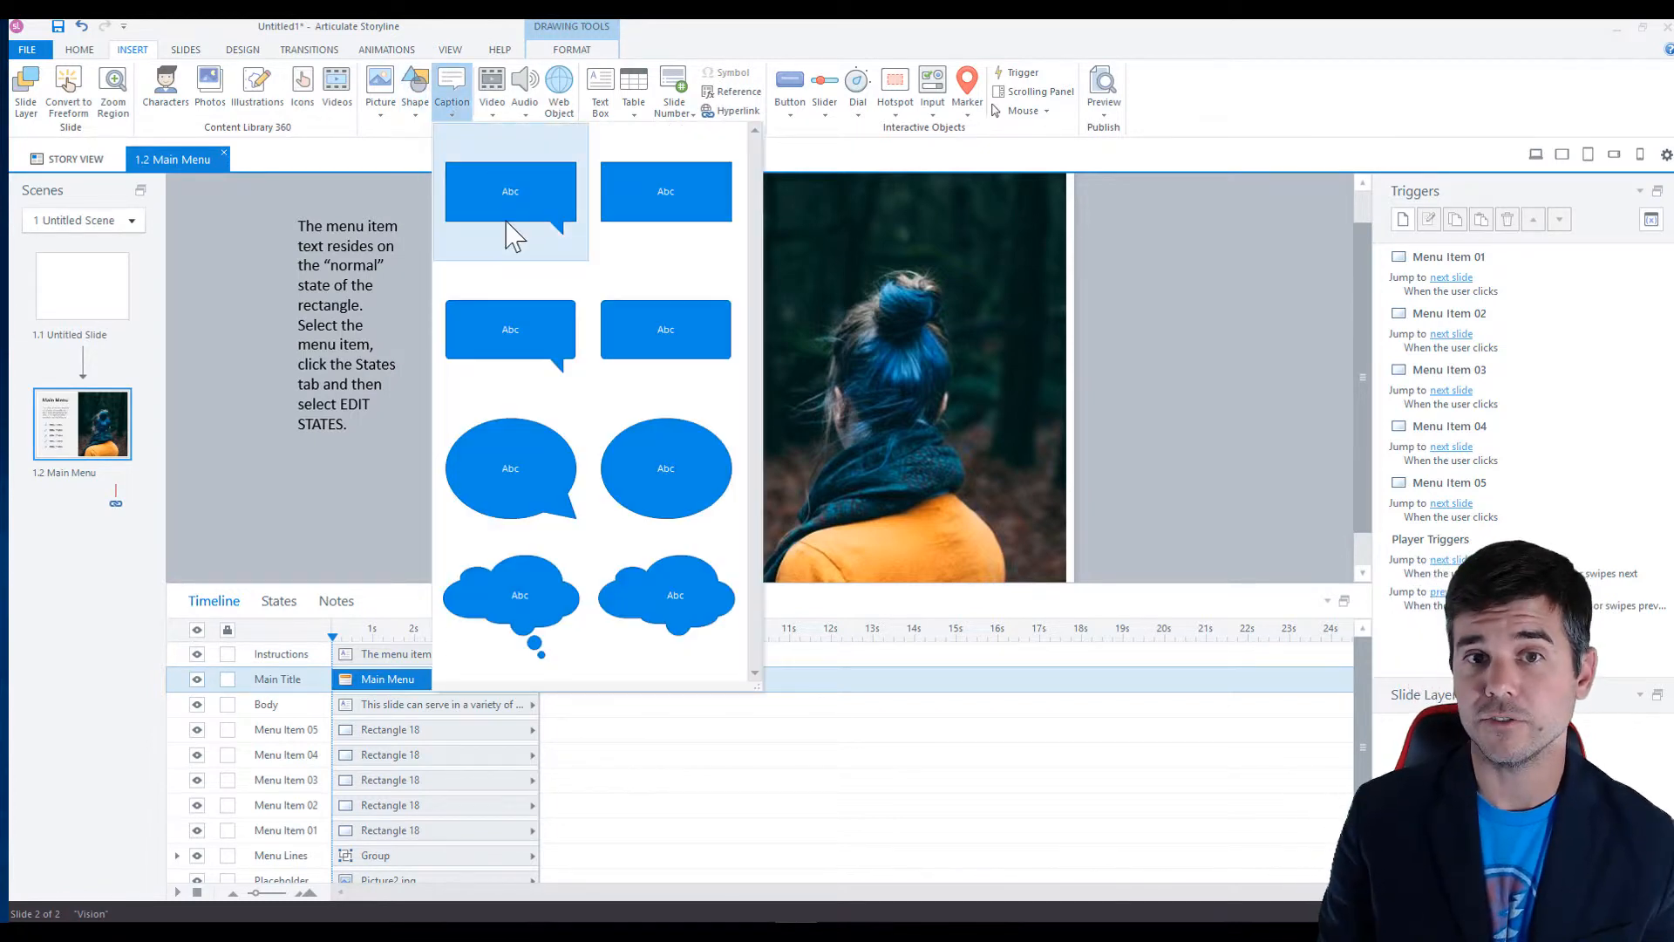
click(451, 95)
Step: Review the video insertion options, including file, website and webcam sources, without adding a video
click(493, 111)
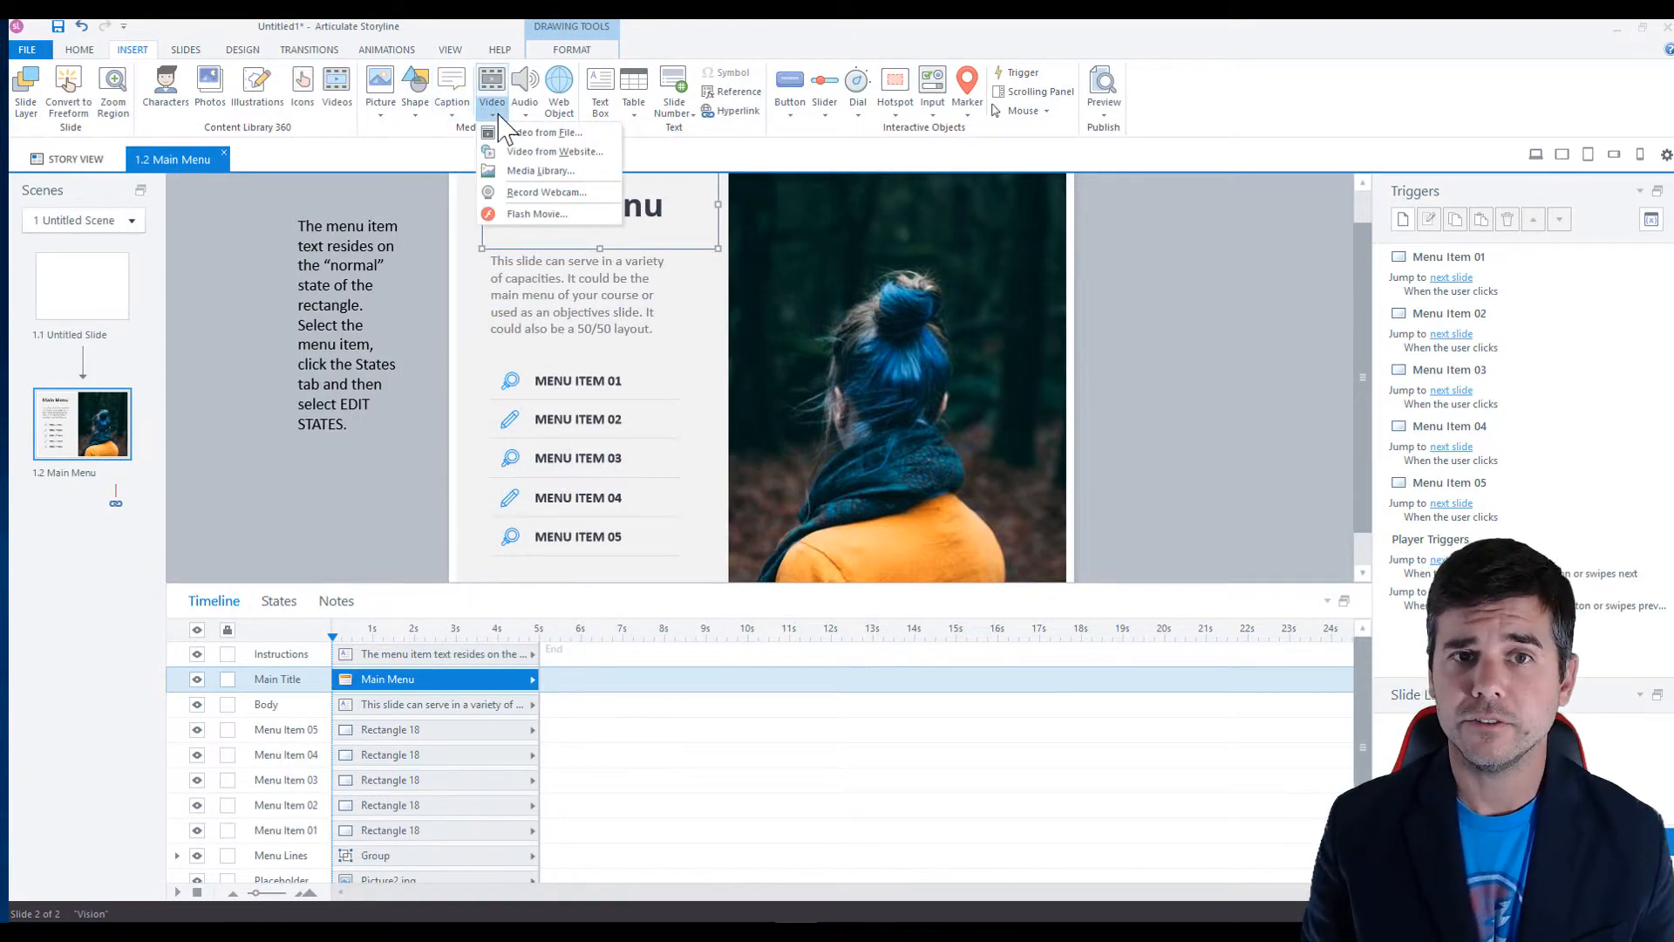
click(495, 110)
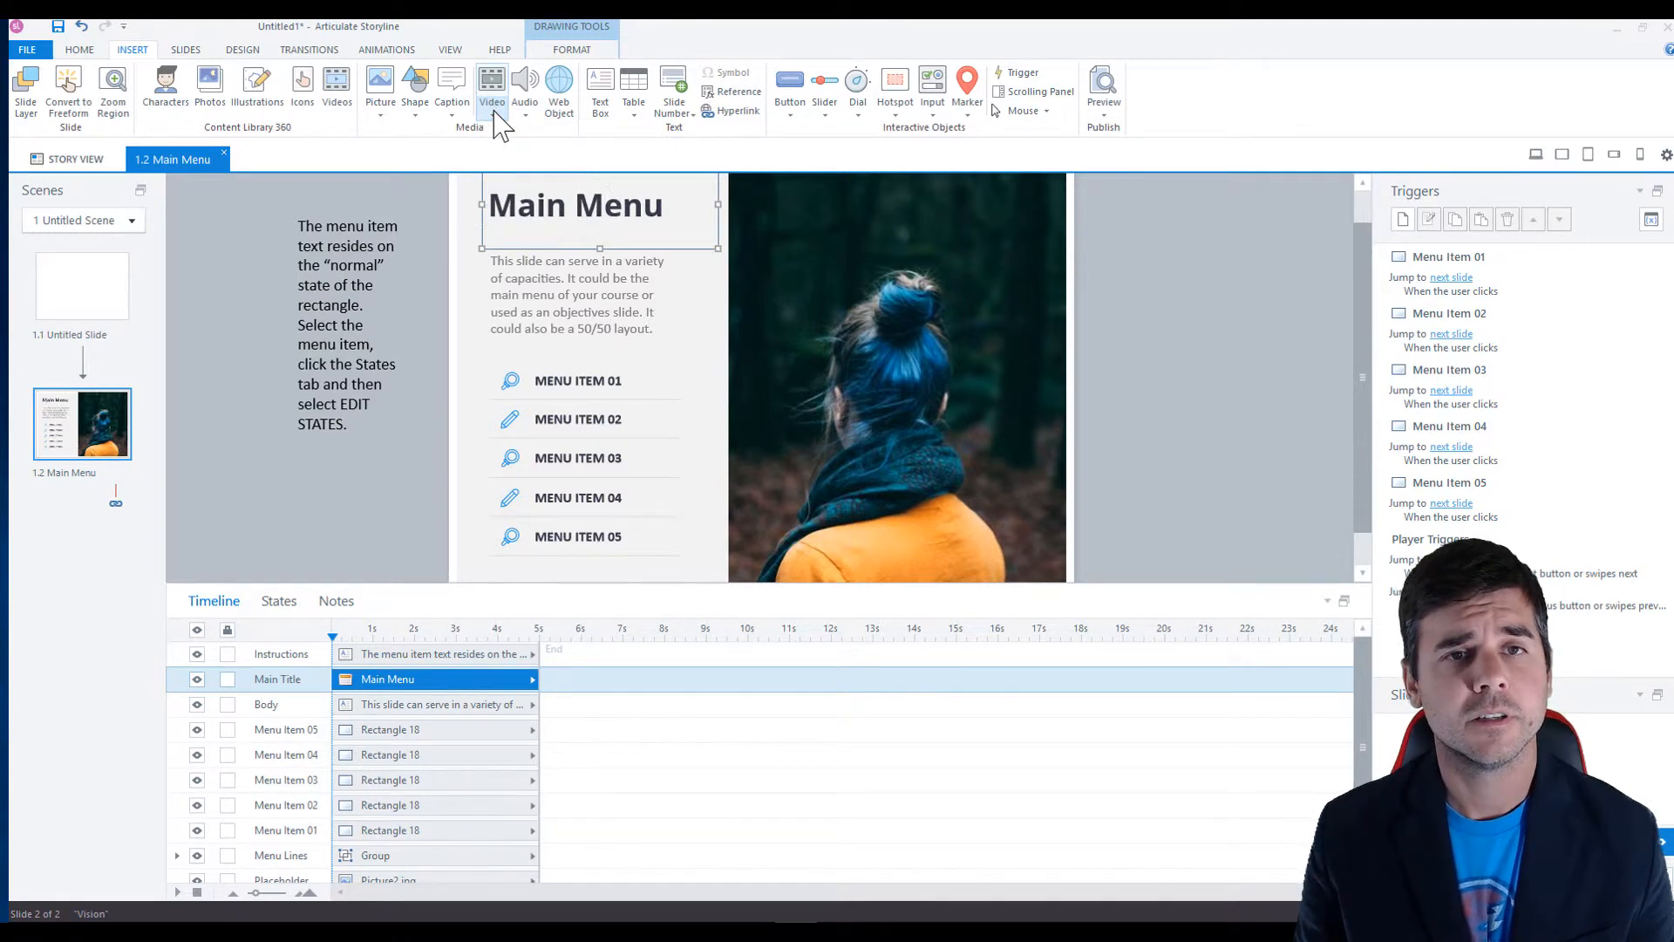
click(497, 111)
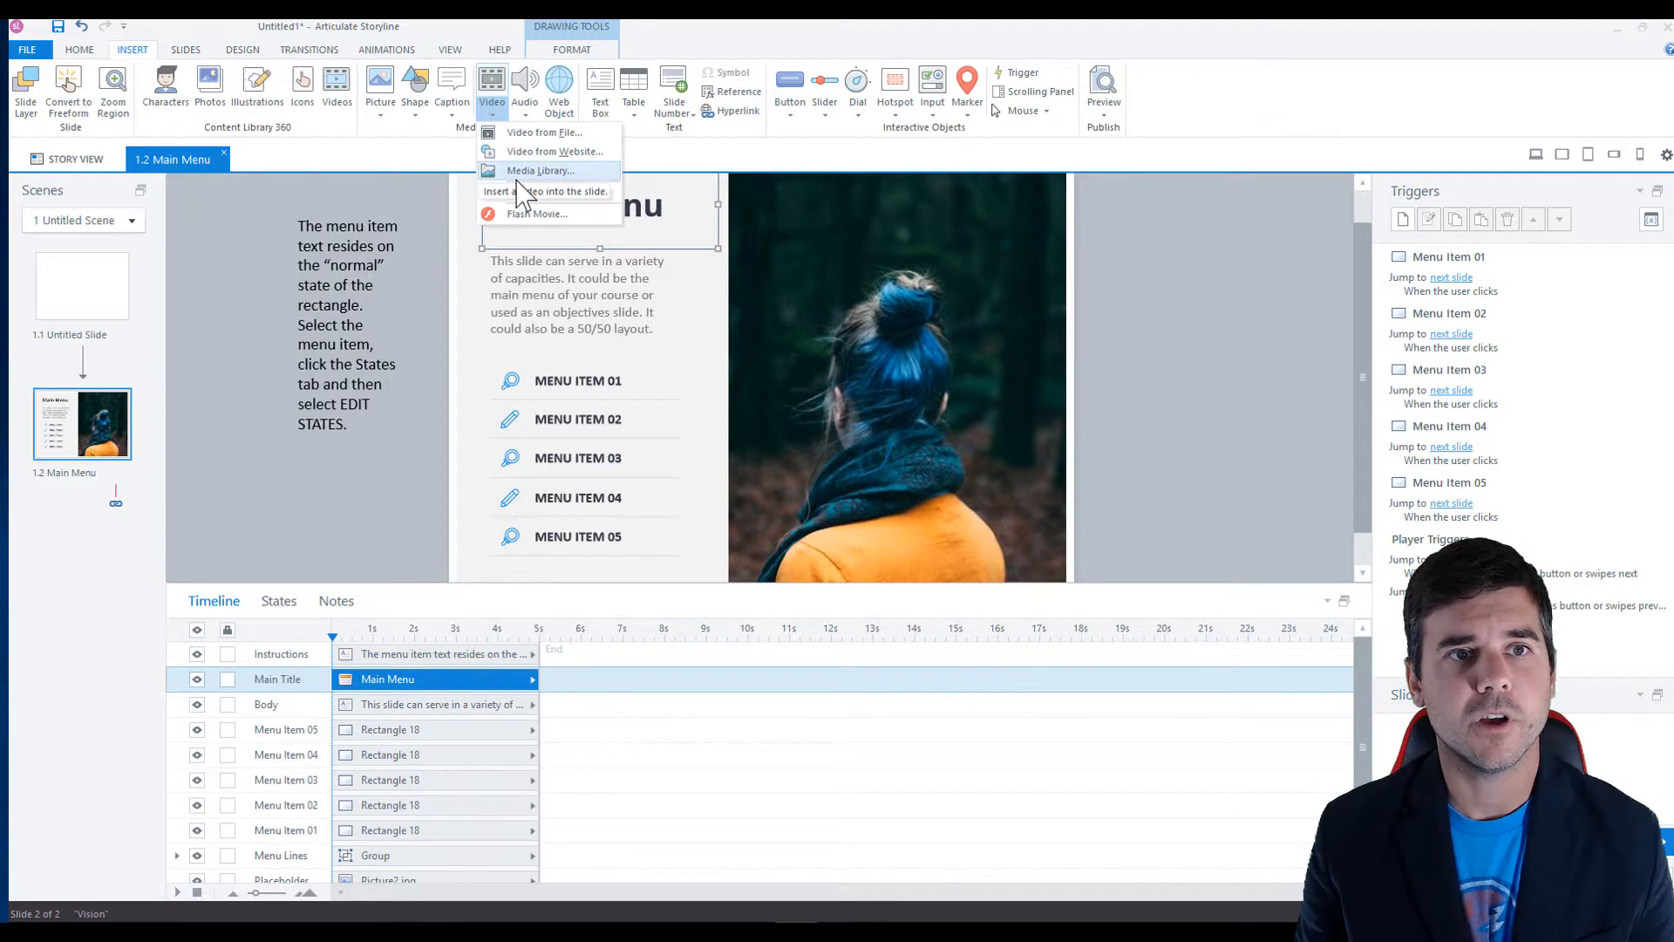
click(379, 112)
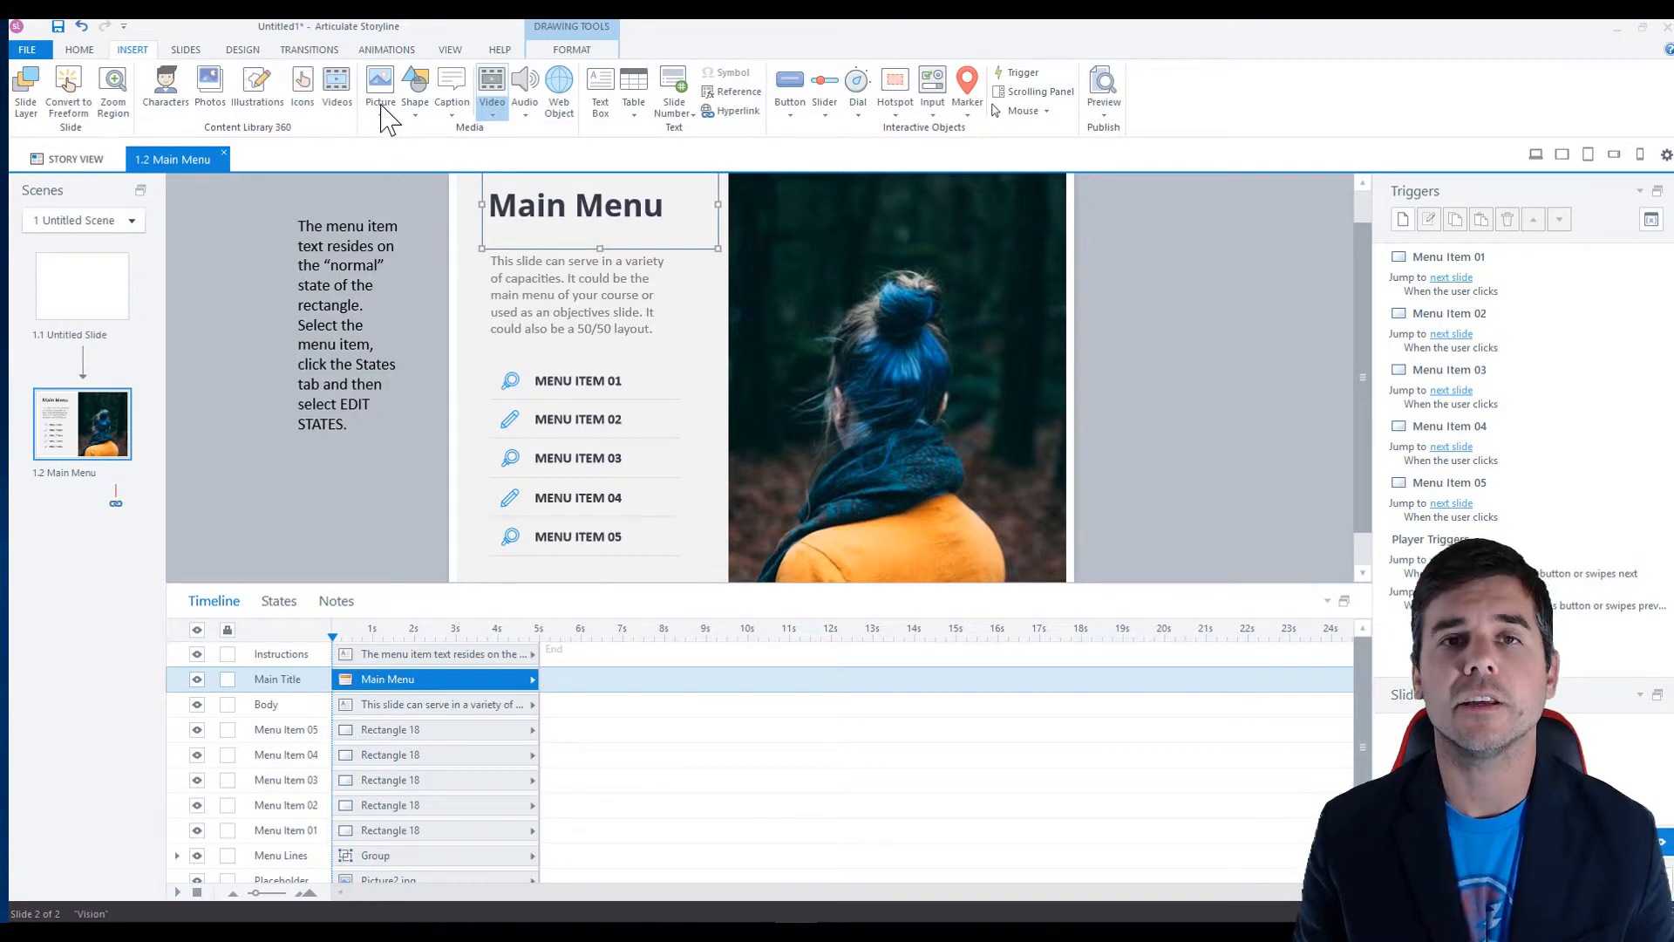
click(492, 109)
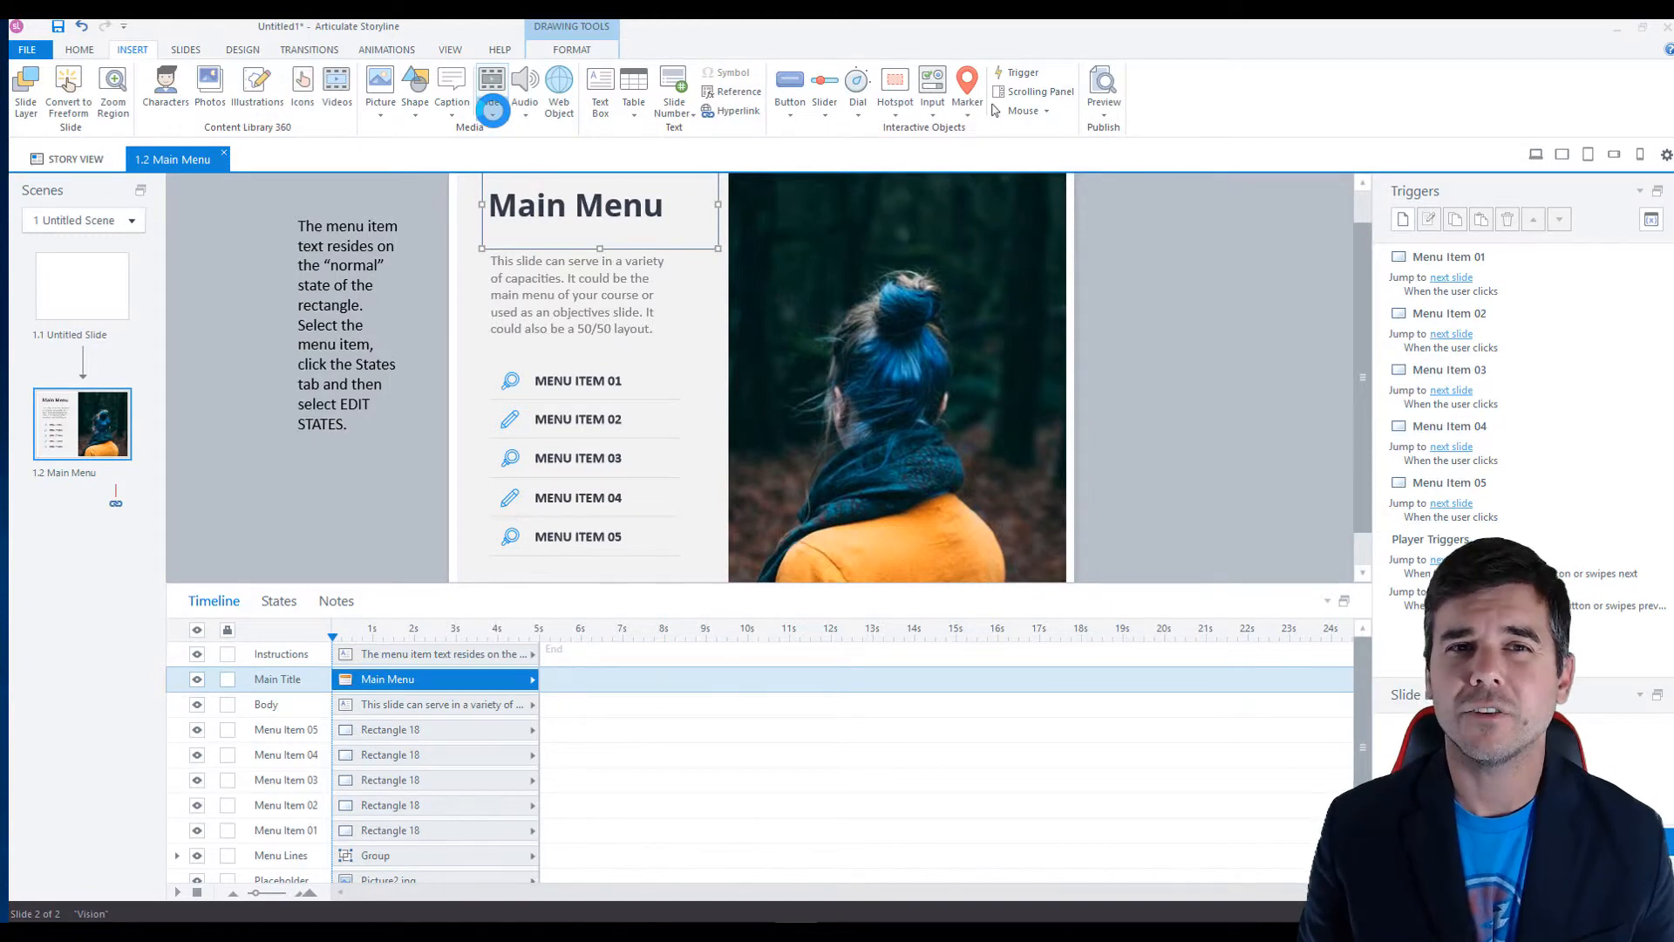
click(830, 43)
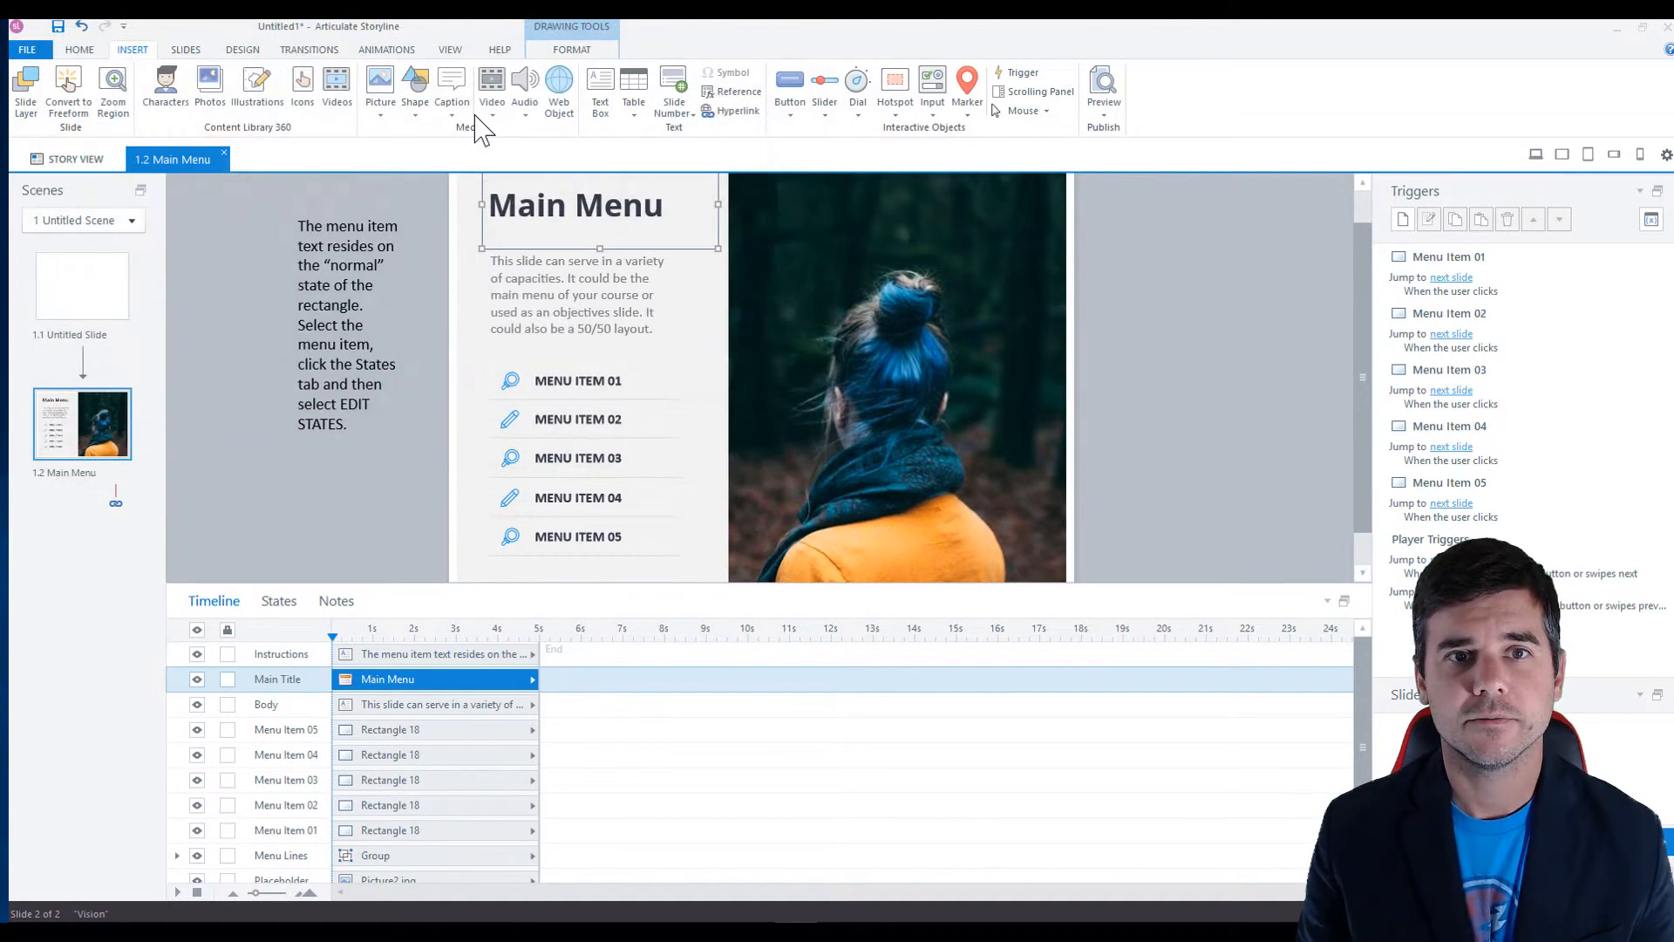
Step: View the project's videos in the Media Library, close it, and review the audio insertion options, including Text-to-Speech
click(491, 97)
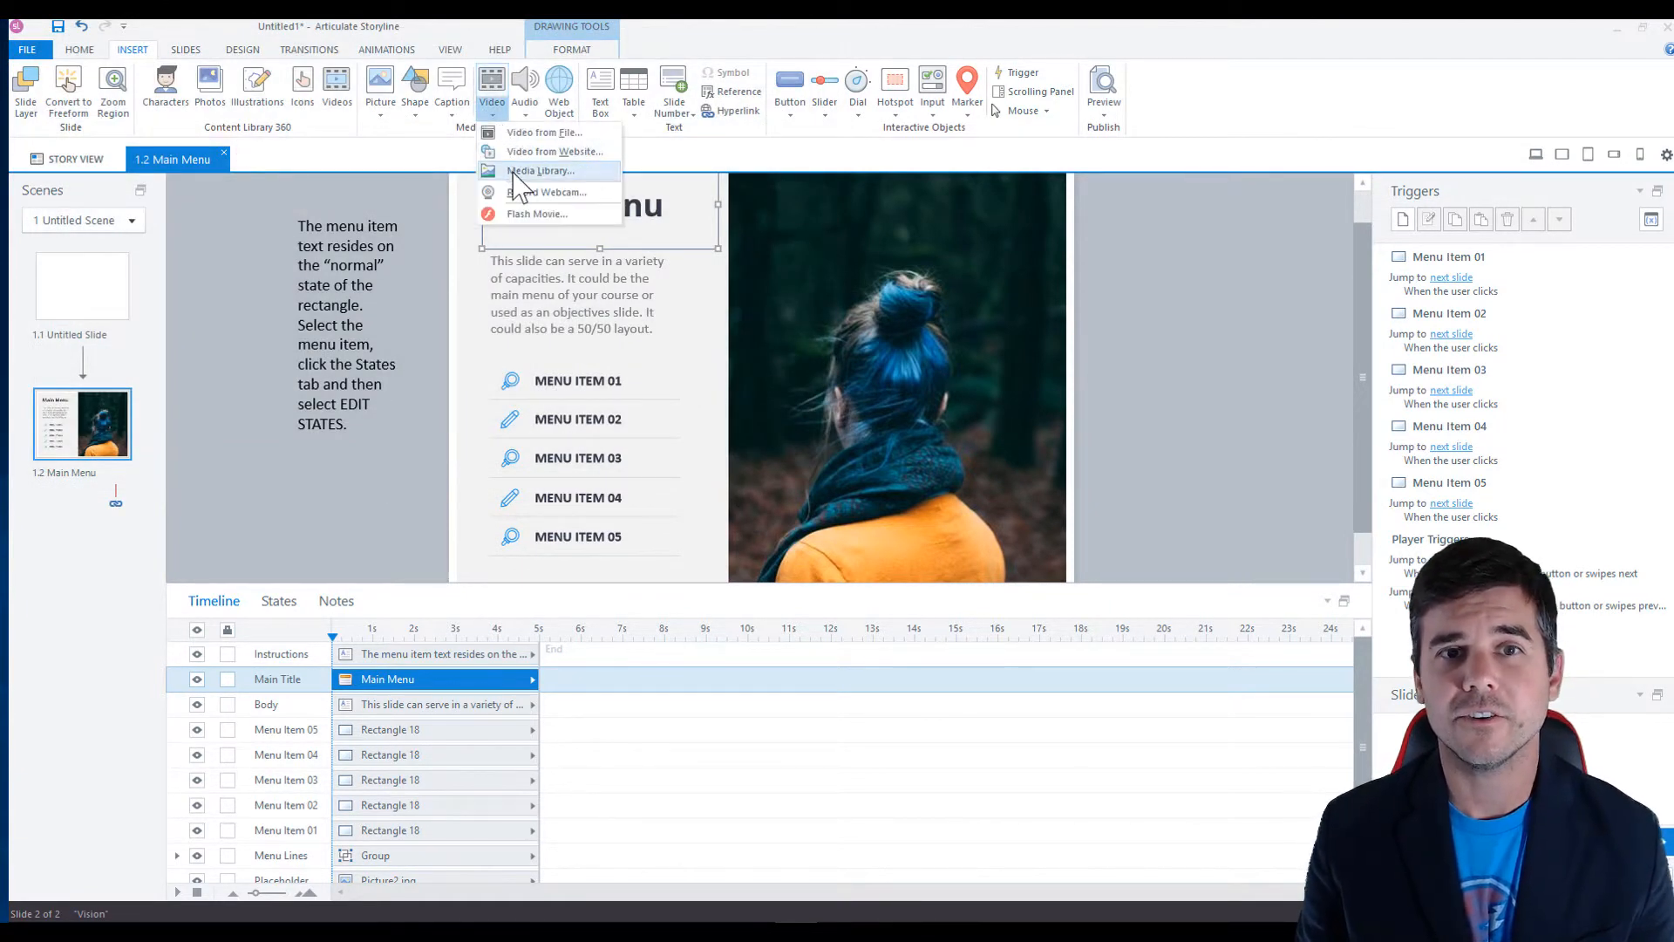
click(514, 174)
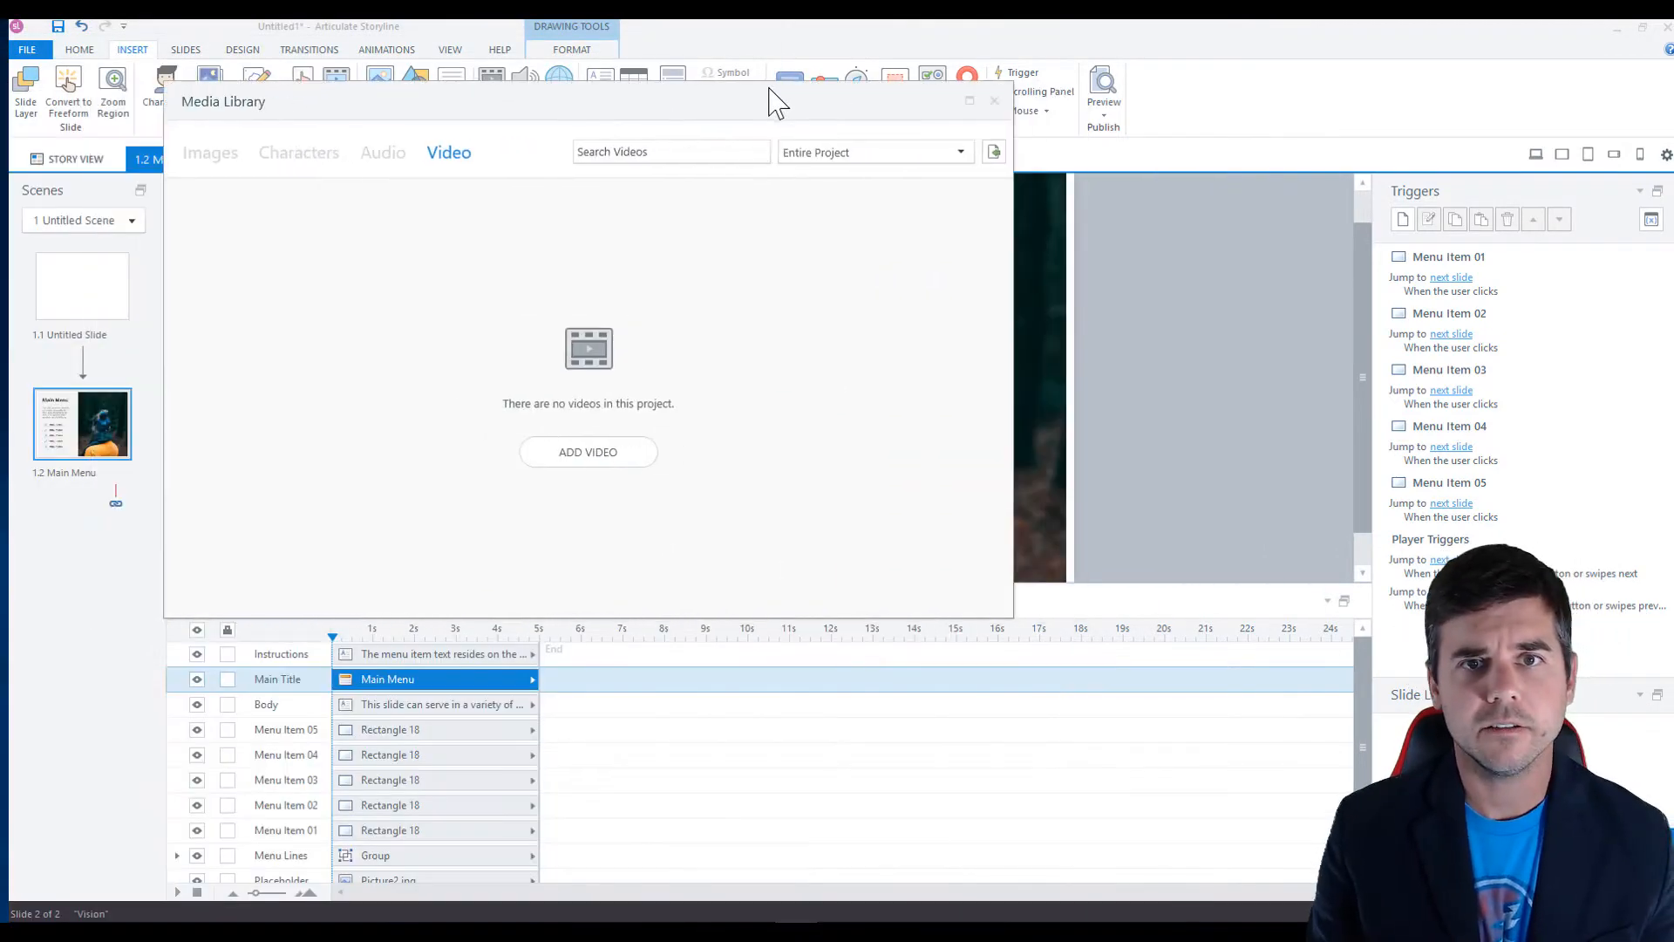
drag(772, 94, 923, 145)
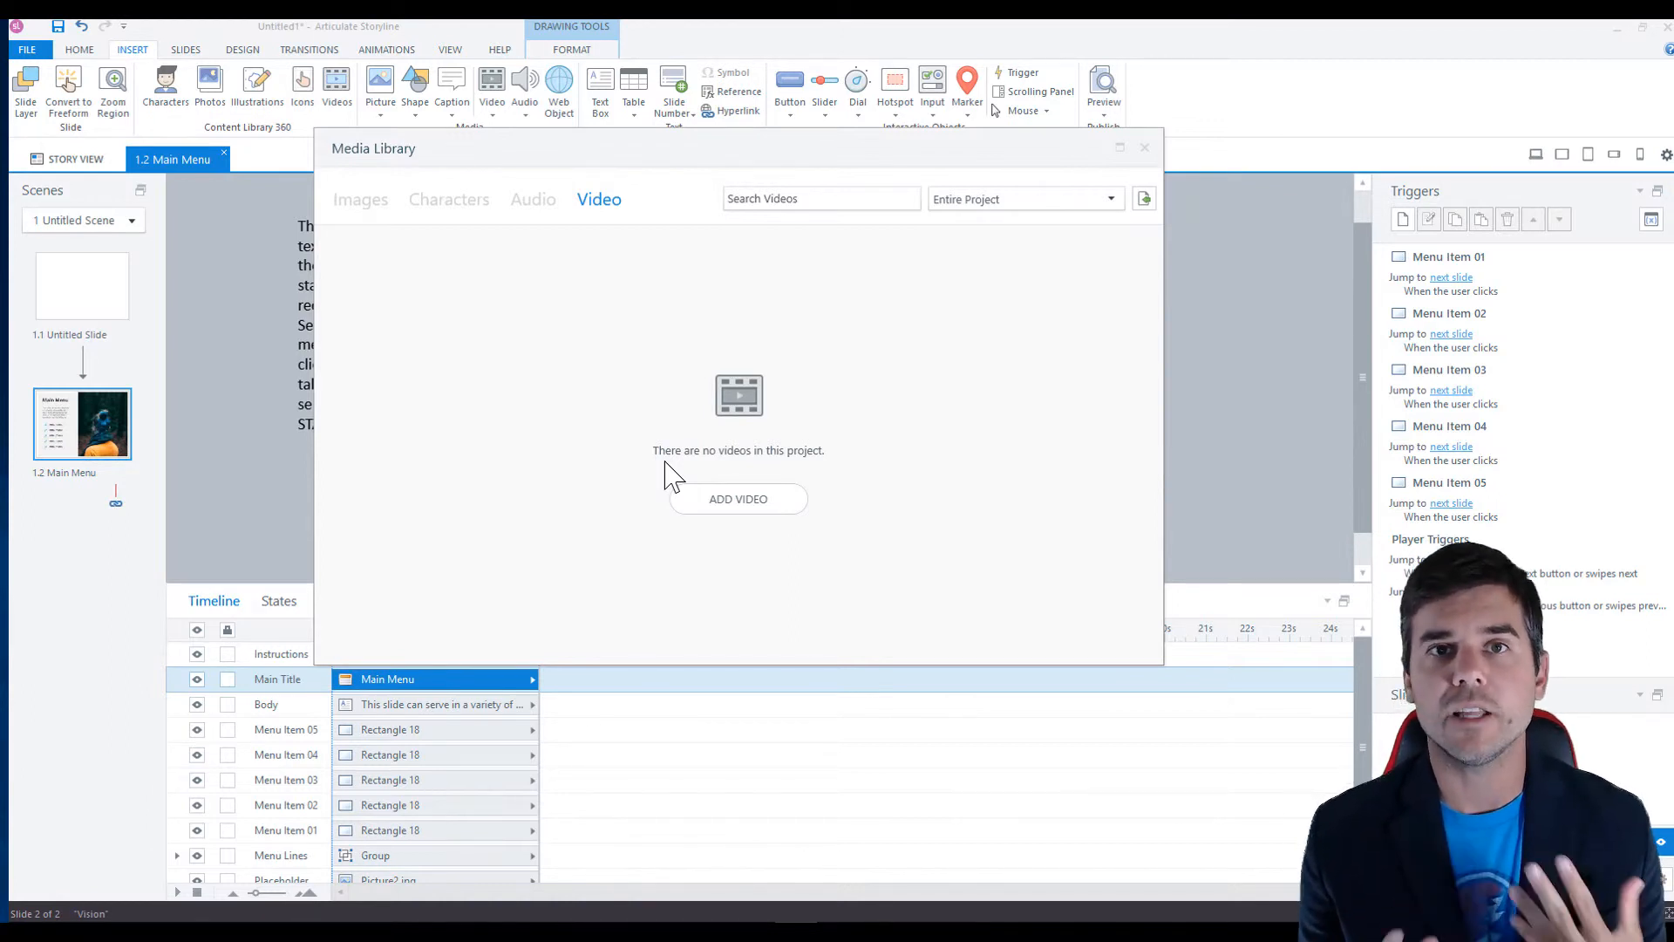
click(1145, 148)
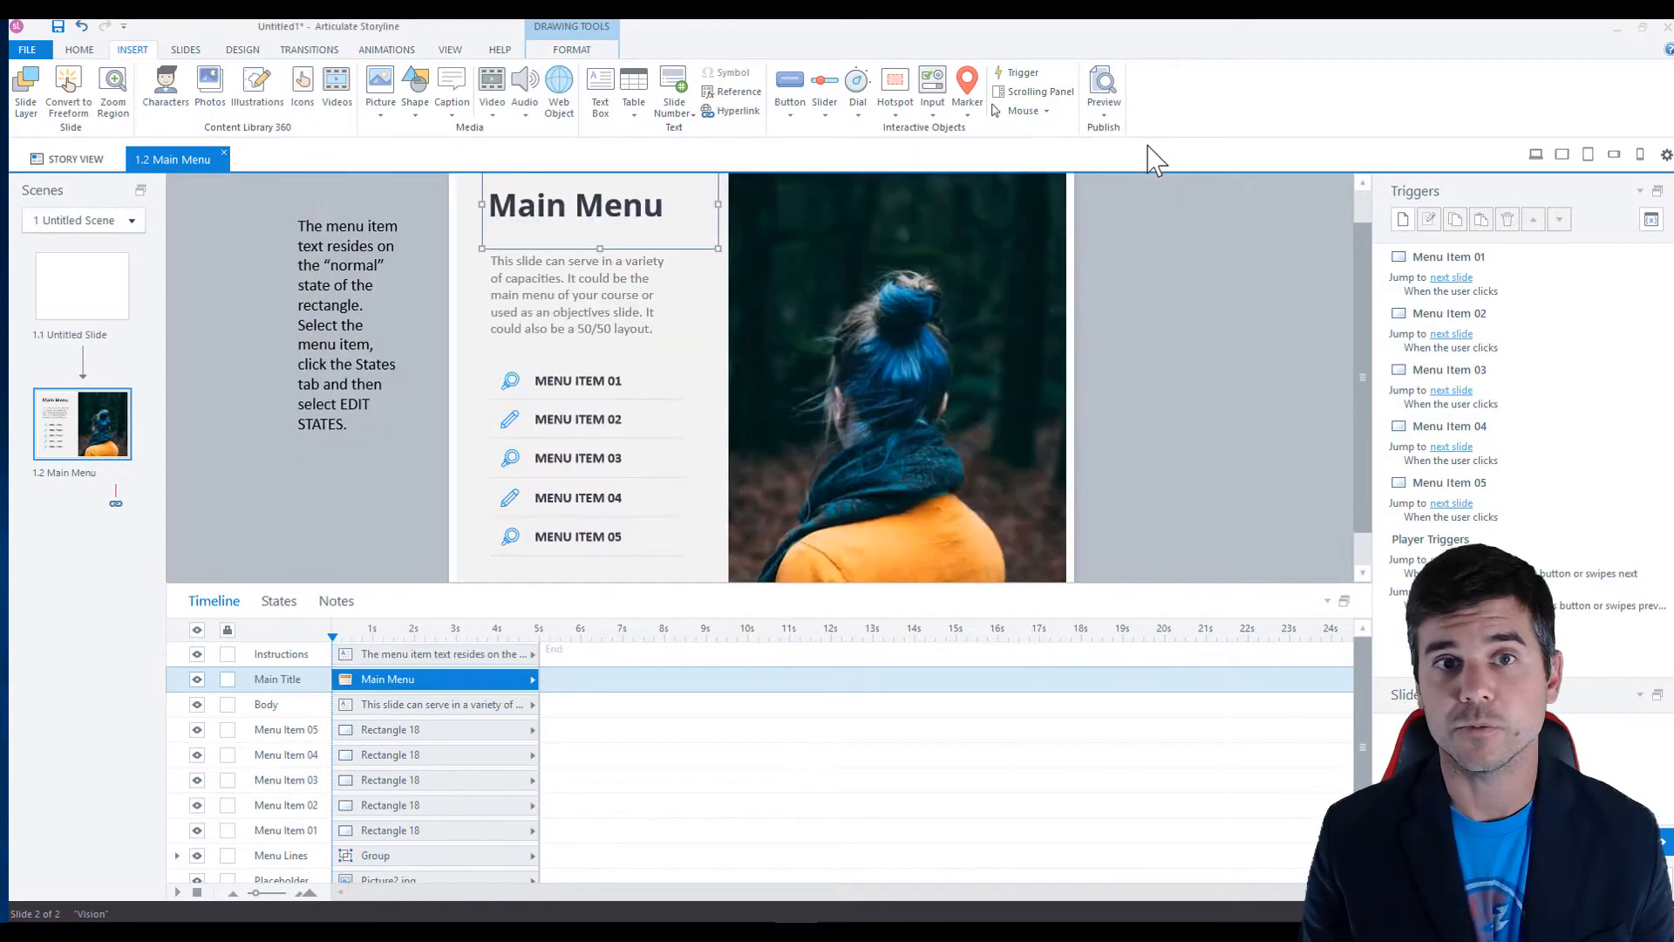
click(523, 112)
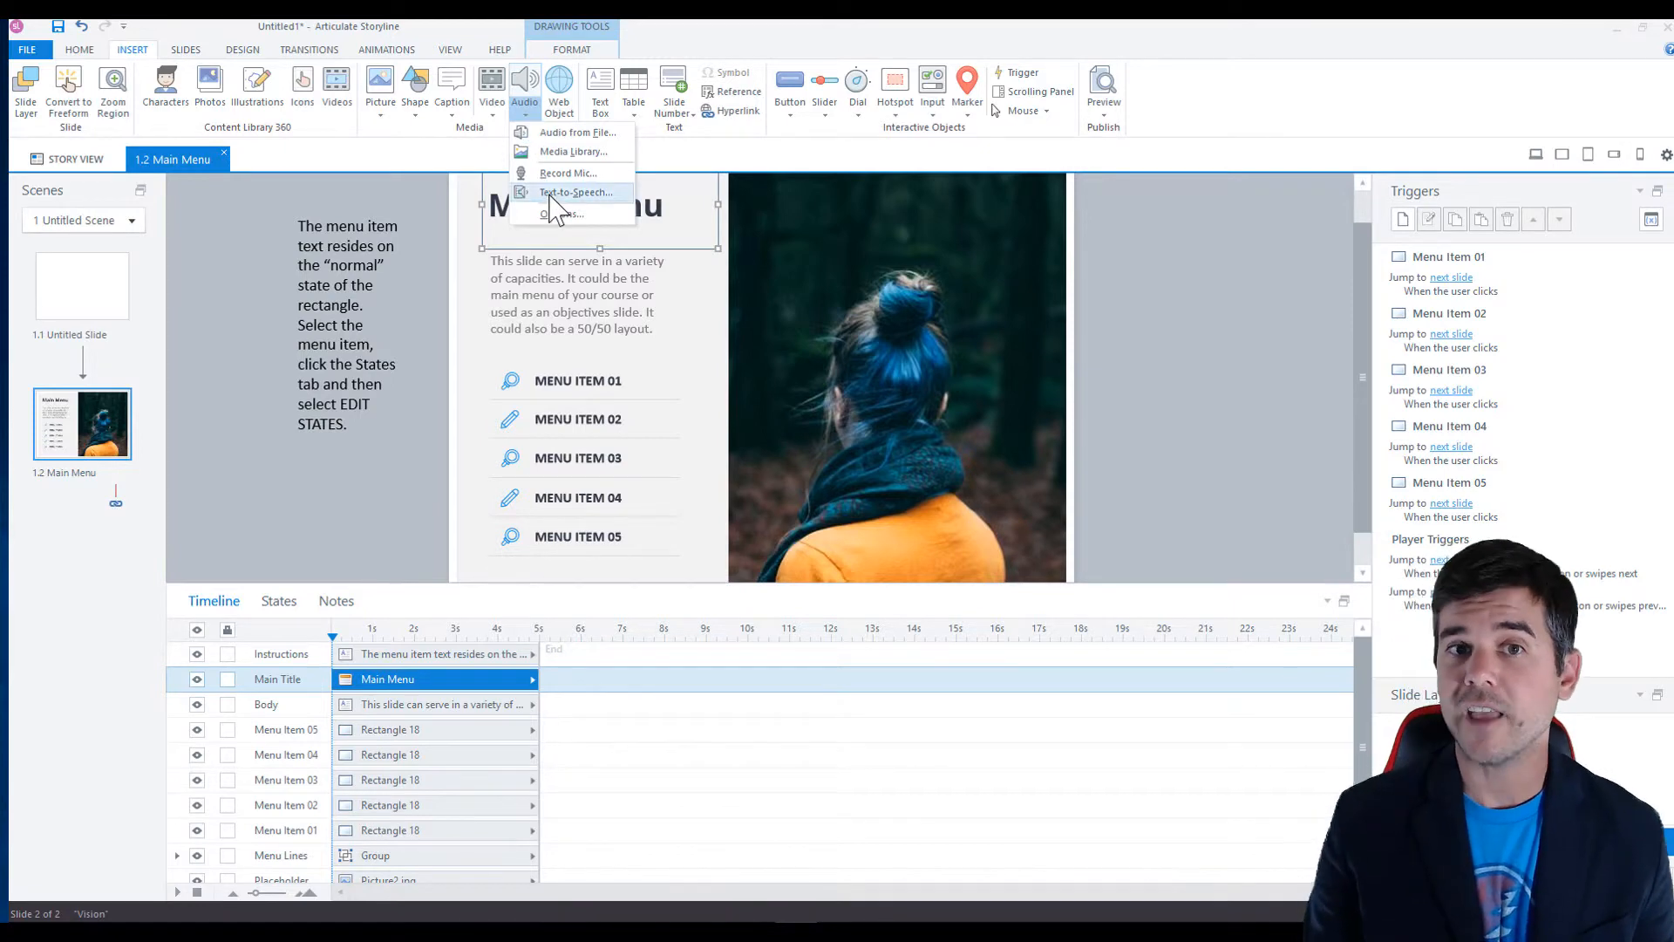
click(534, 112)
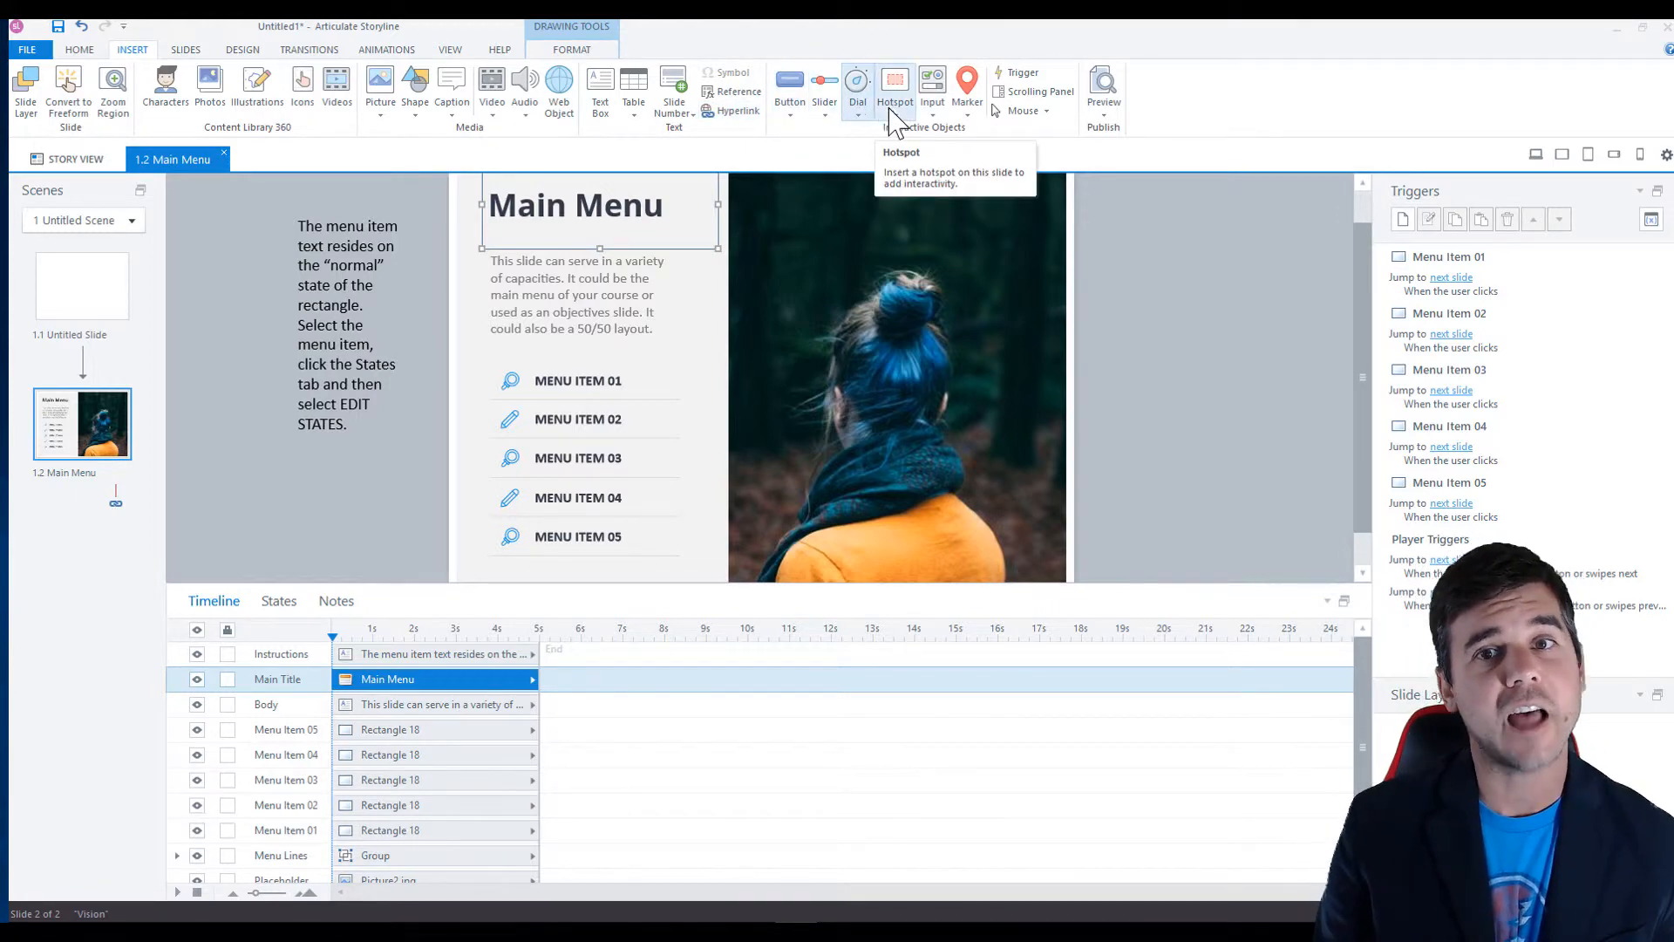
Step: Review the slider, dial, hotspot, input and marker options without adding any of them to the Main Menu slide
click(829, 122)
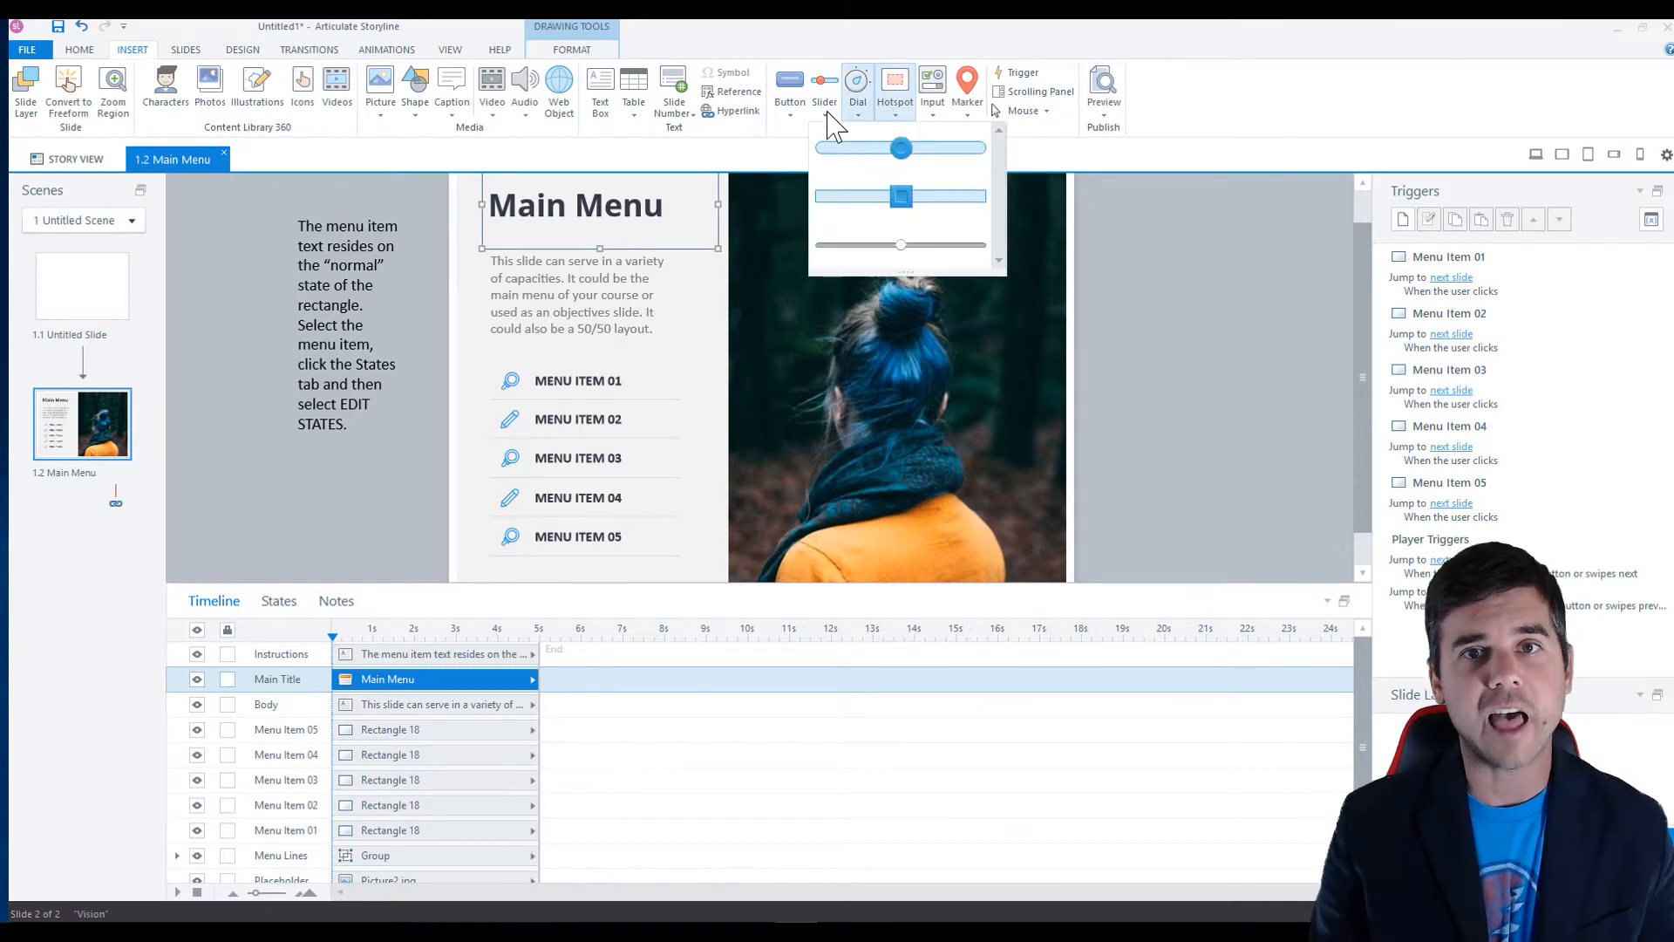
click(859, 116)
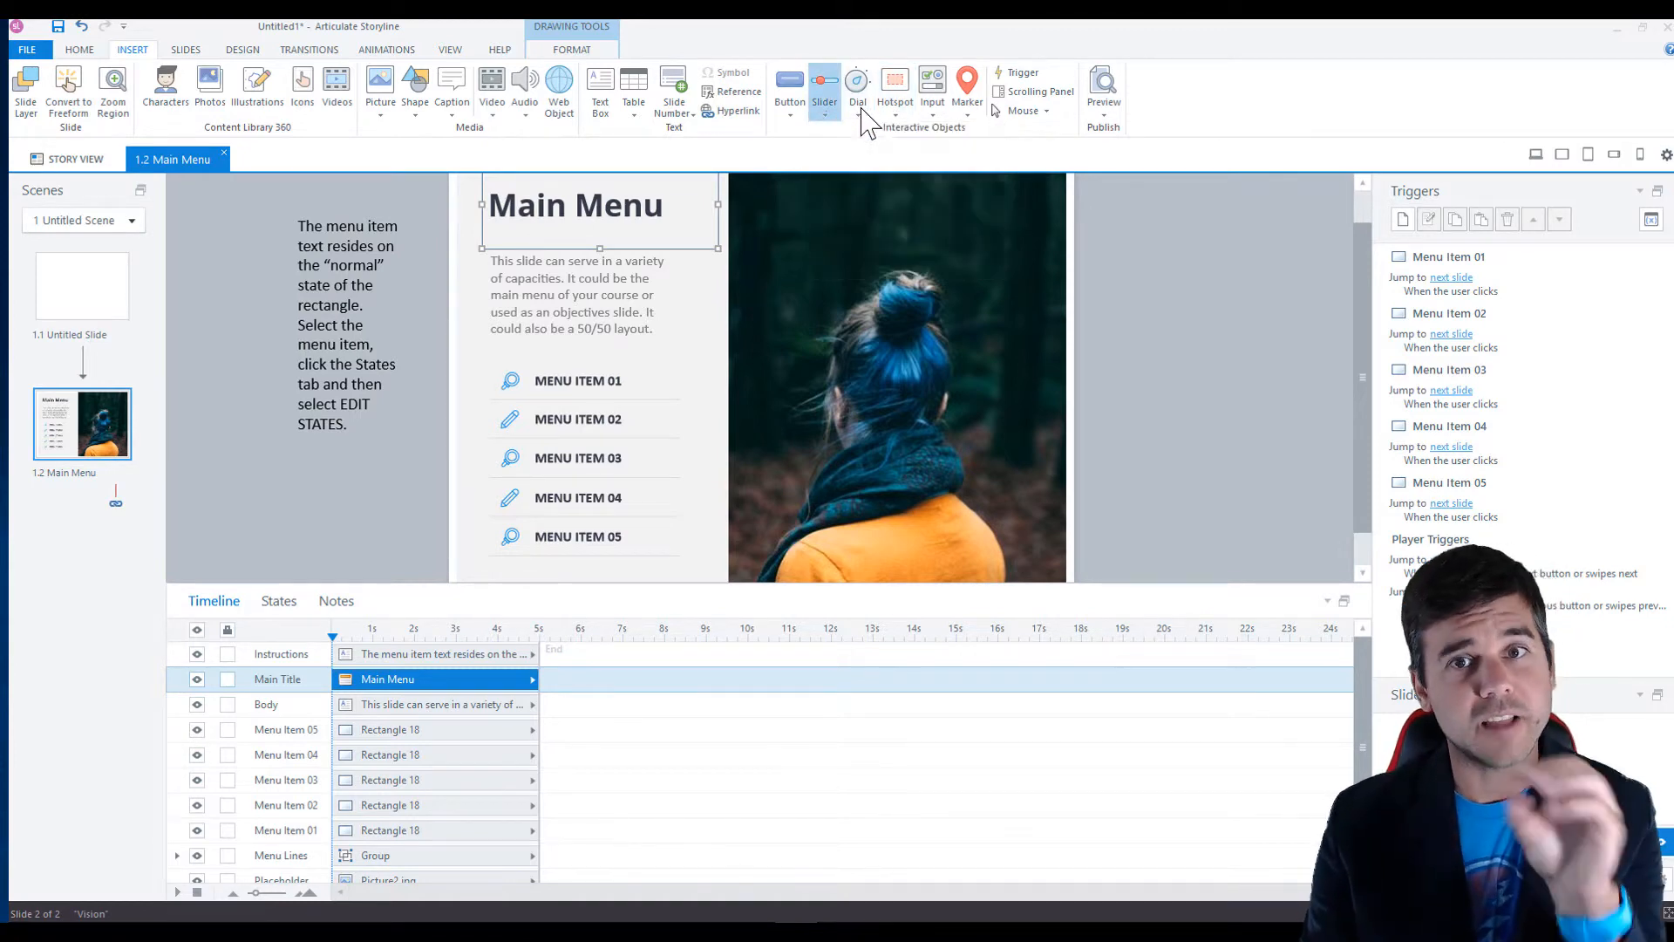
click(862, 118)
click(896, 119)
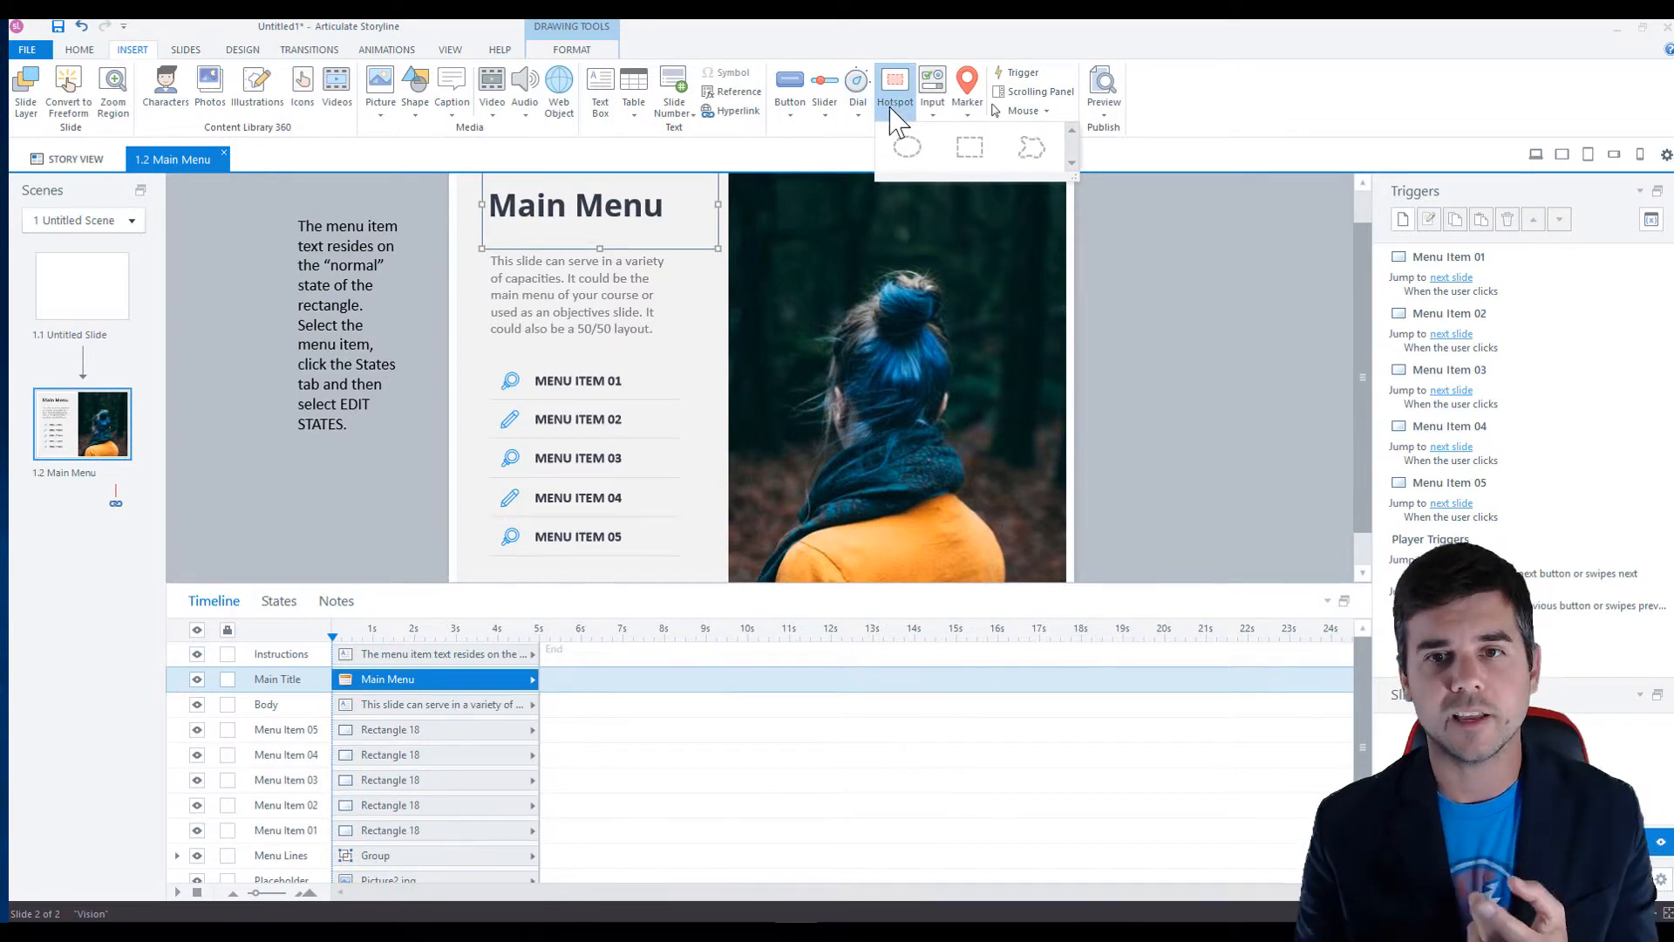
click(907, 147)
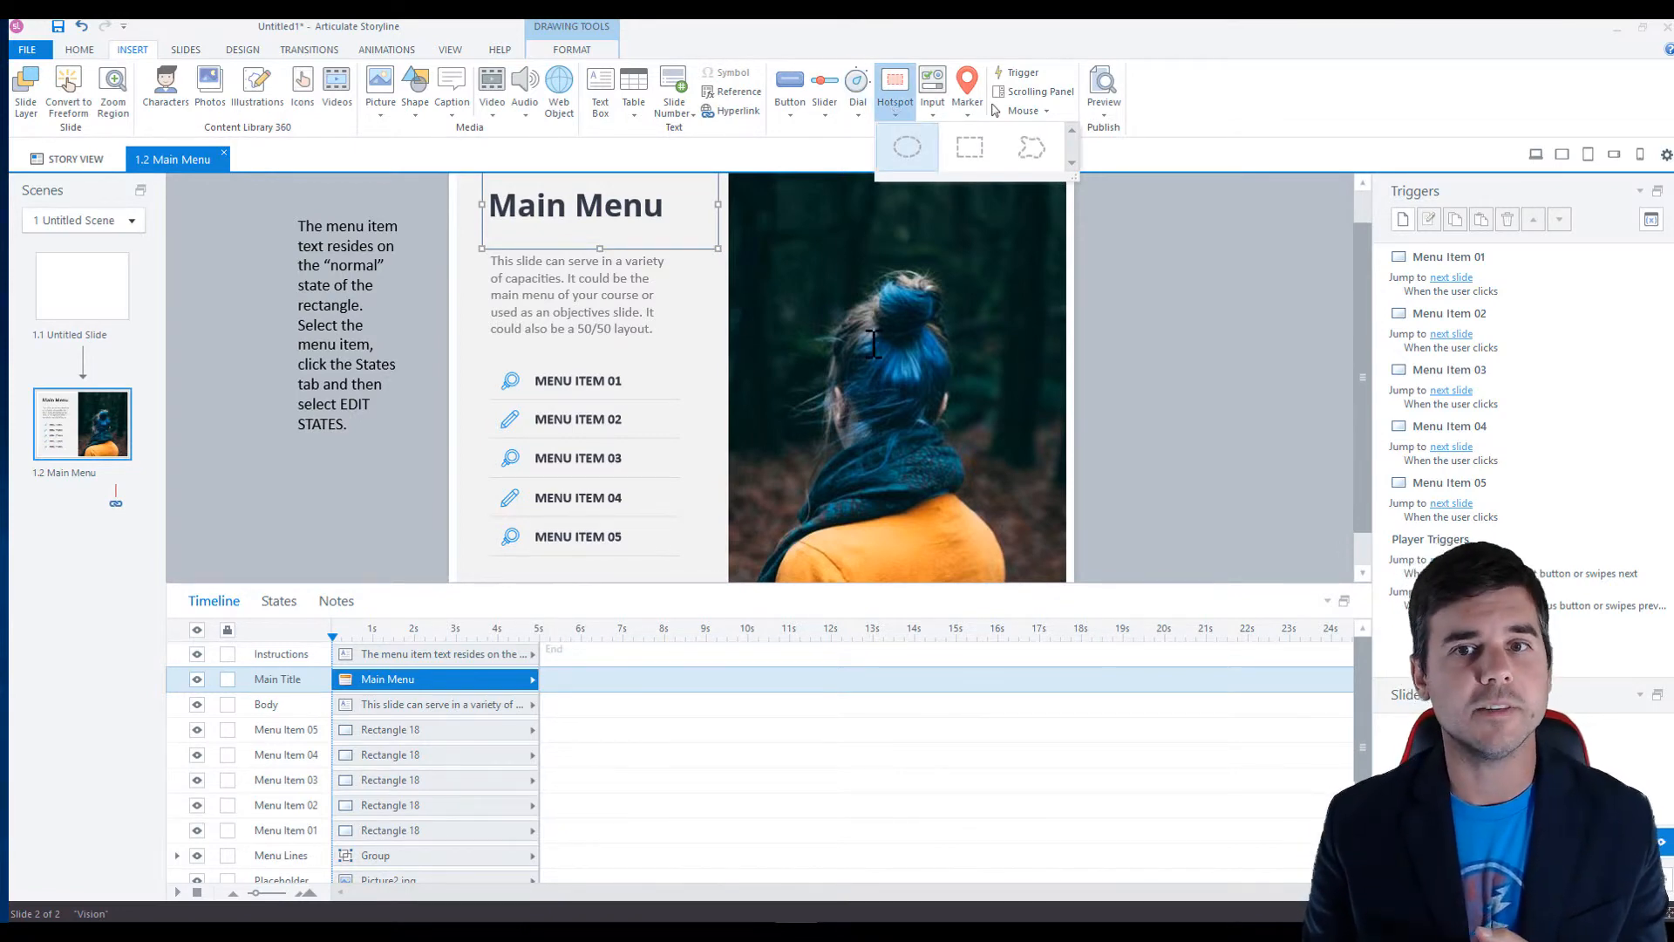
click(938, 109)
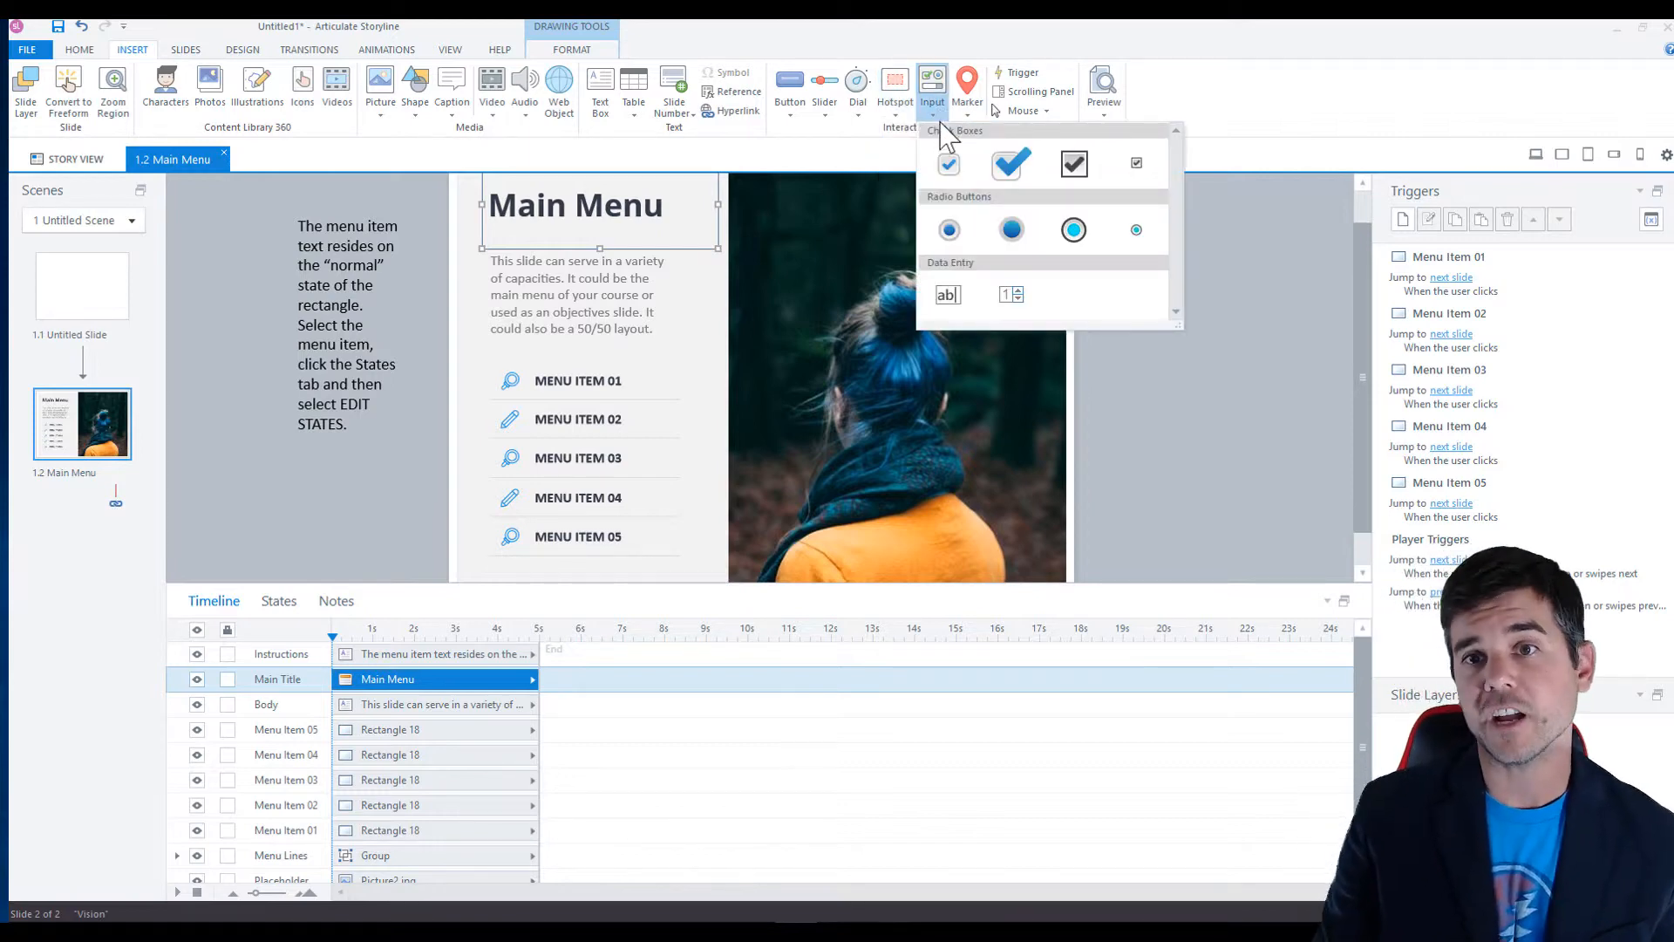
click(967, 96)
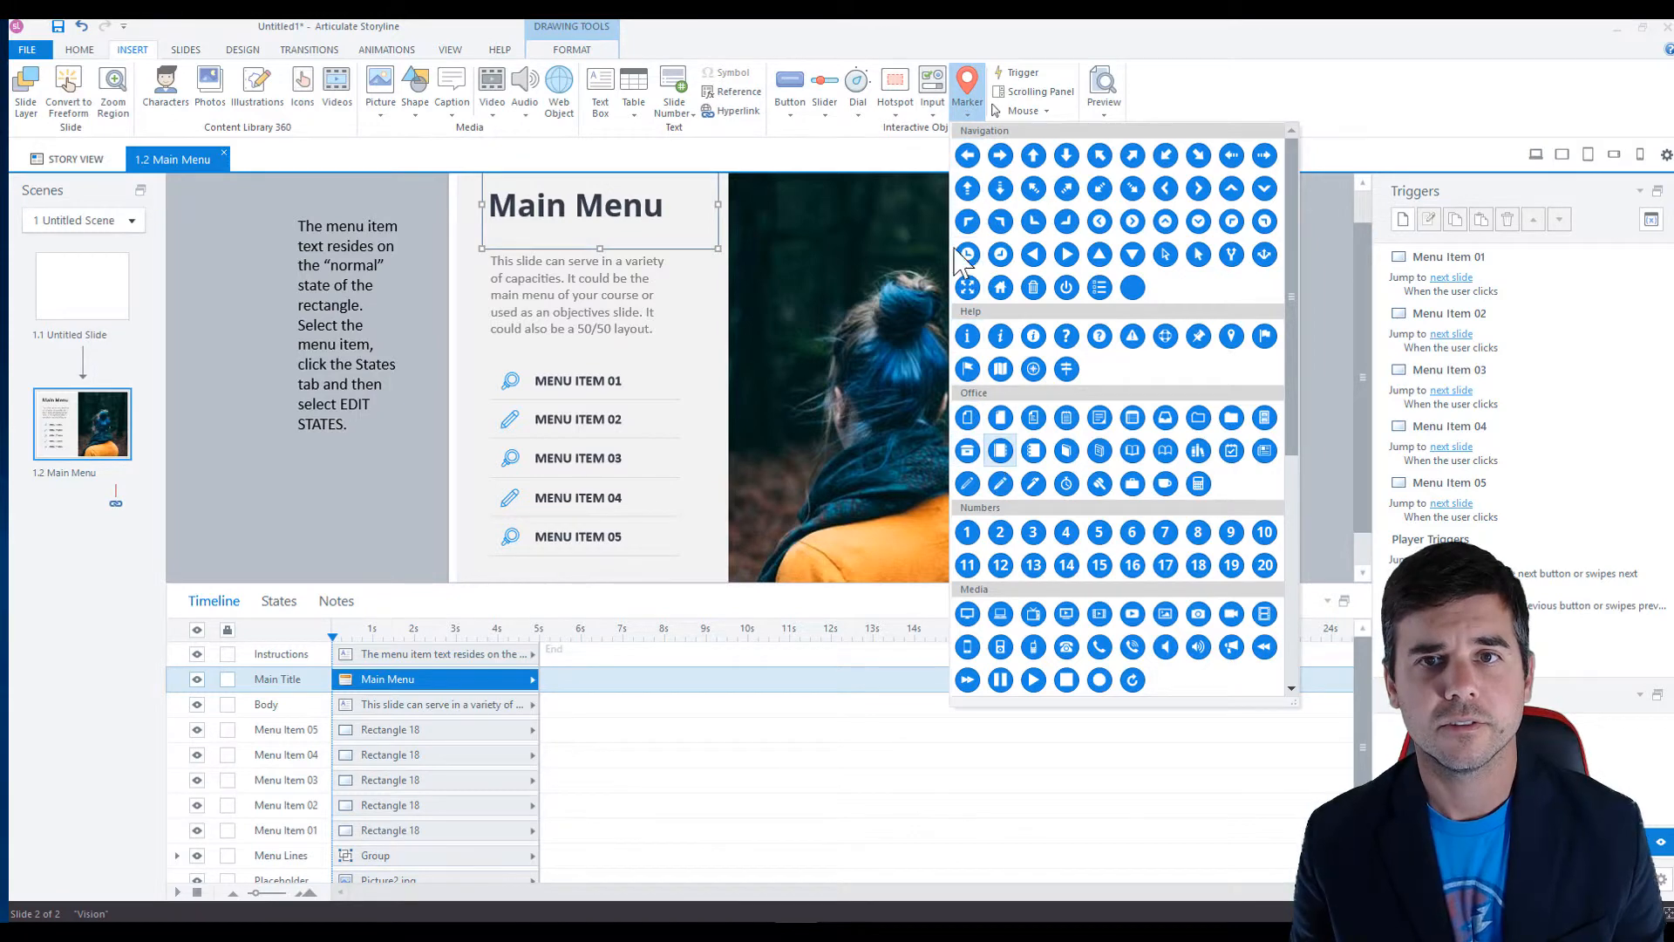
Step: Insert a blue button 150 px wide and 40 px high over the Main Menu photo at X 322 px, Y 208 px
click(790, 92)
click(843, 153)
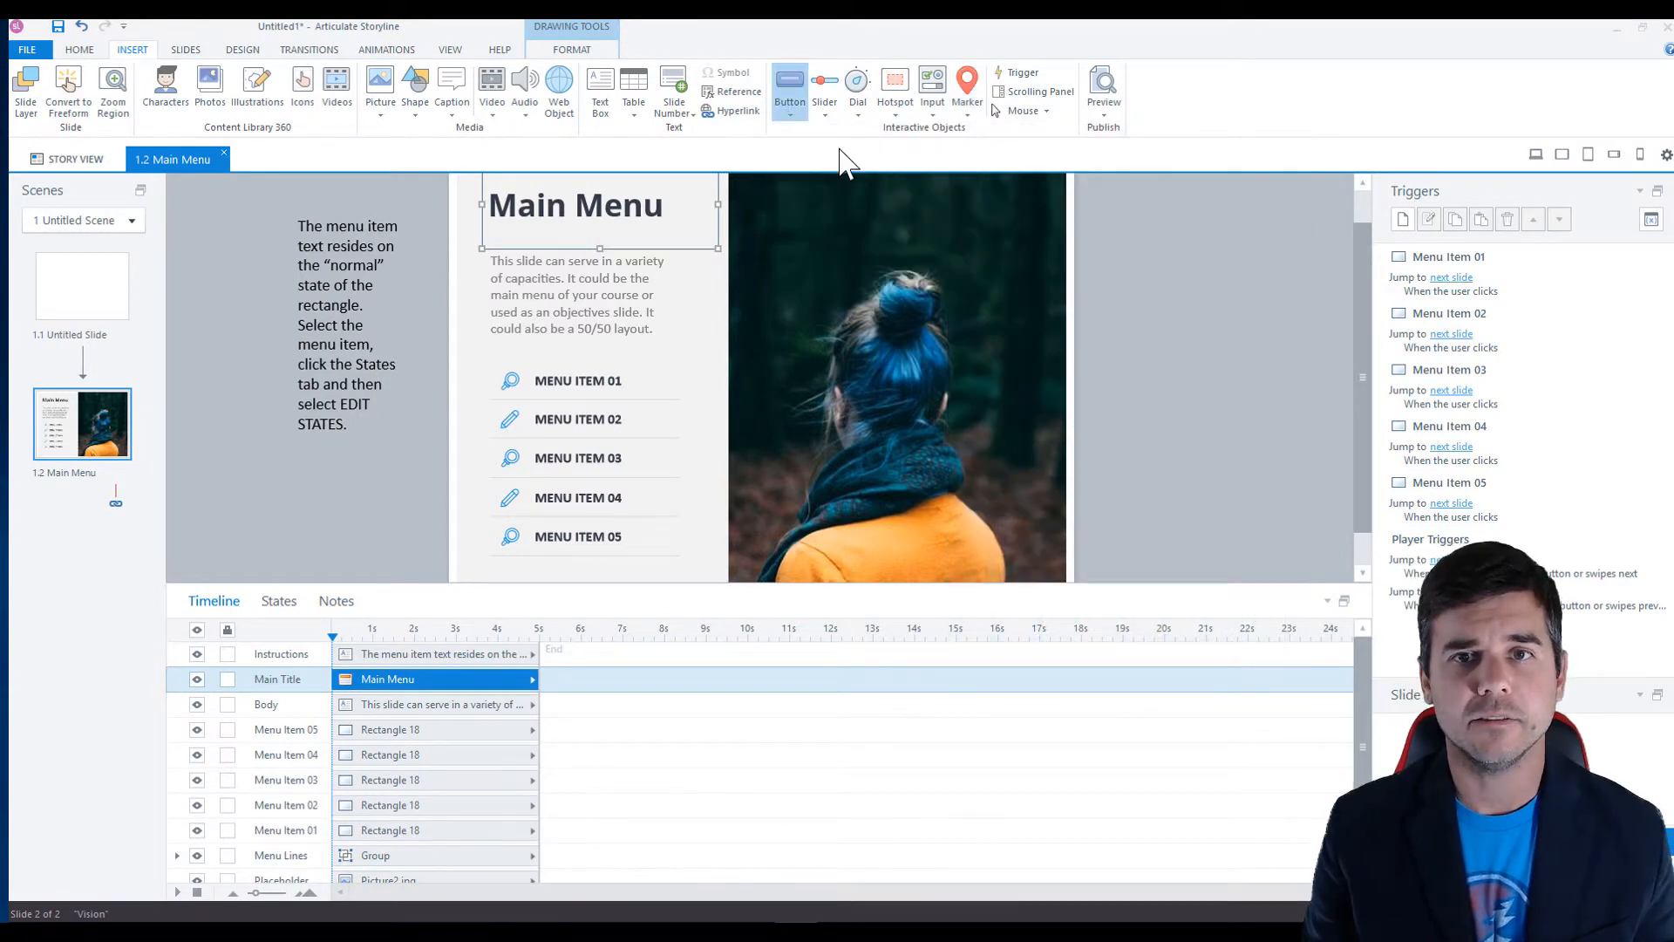
click(724, 325)
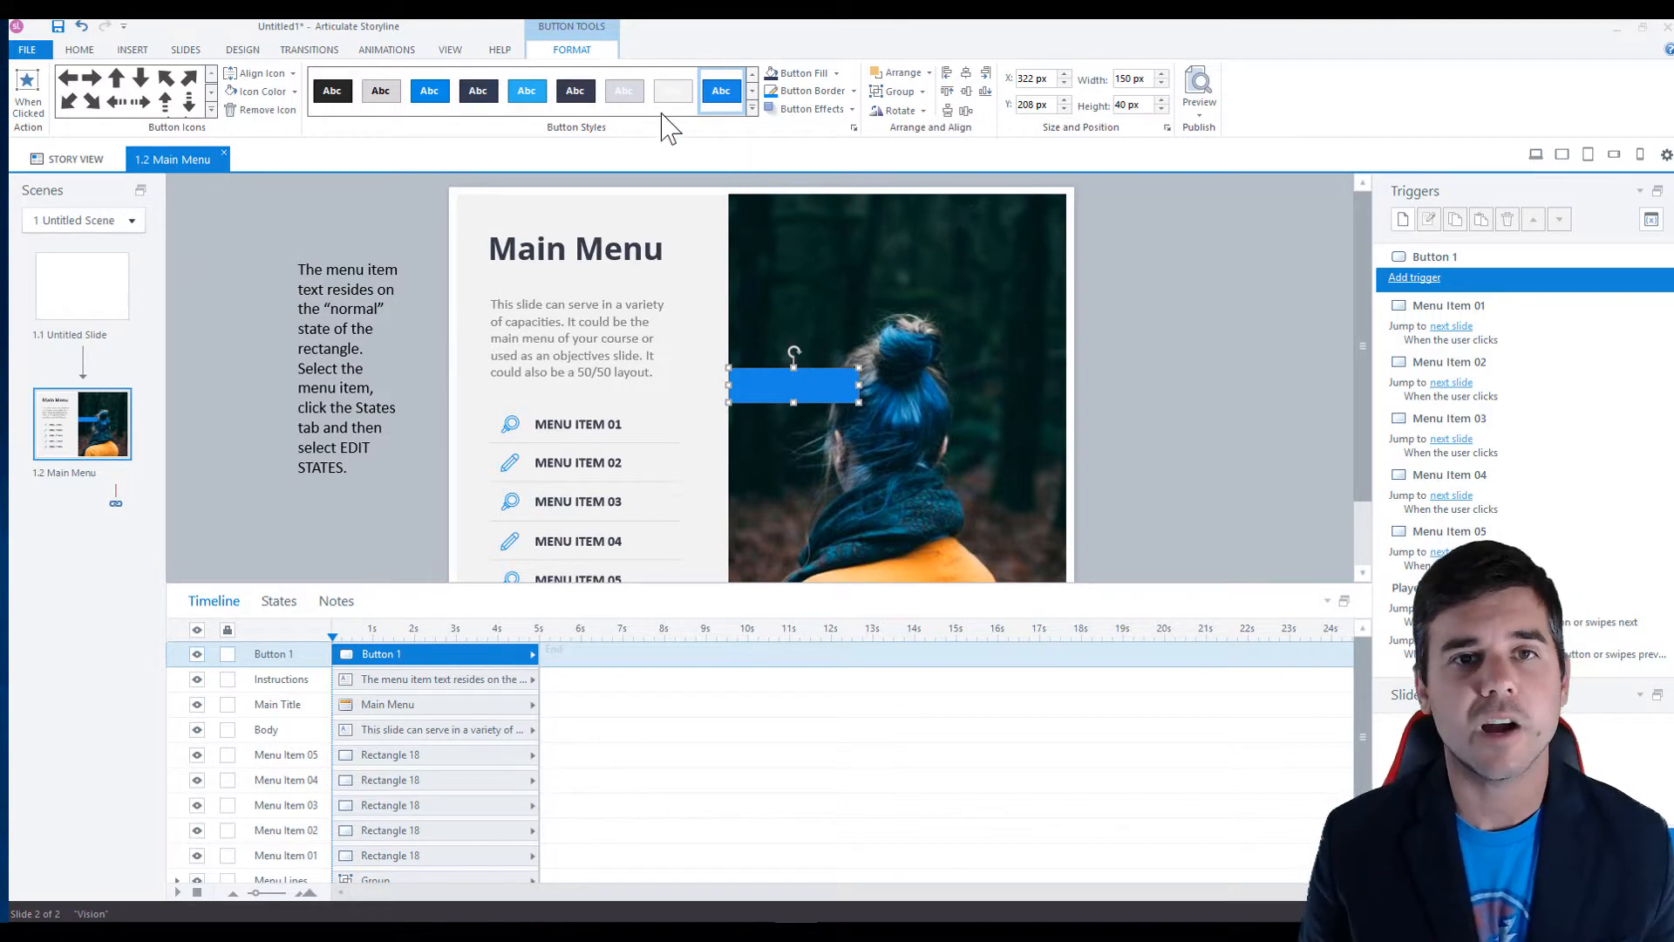
Step: Review the trigger actions available for the new button in the Trigger Wizard and close it without adding a trigger
click(28, 107)
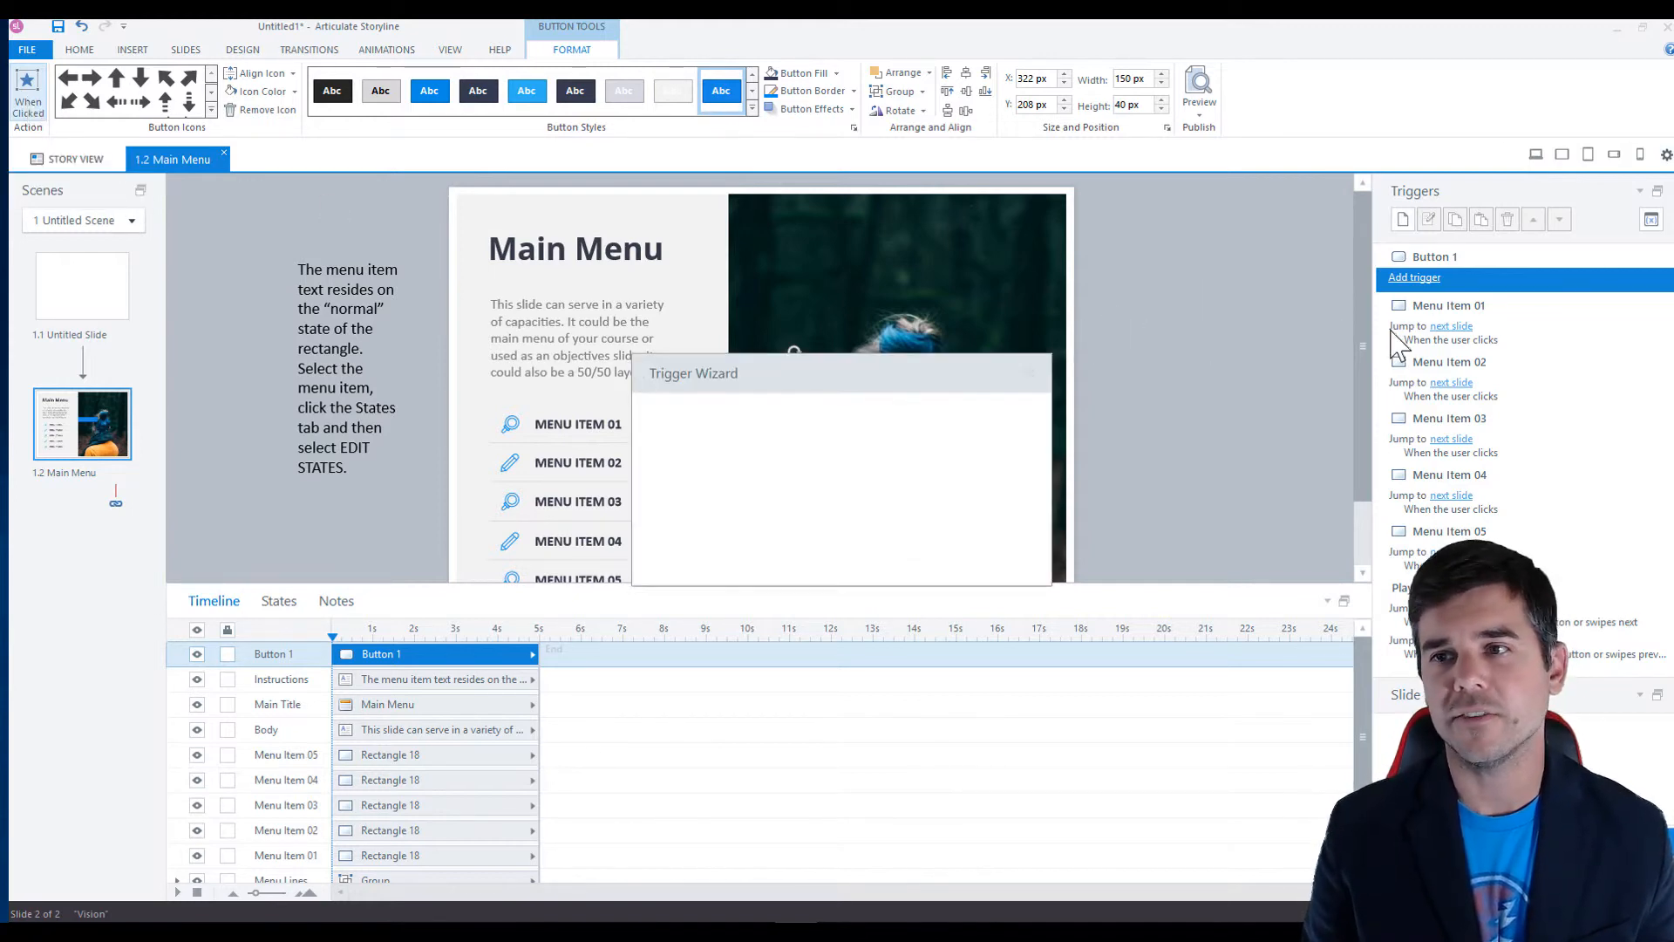
click(824, 417)
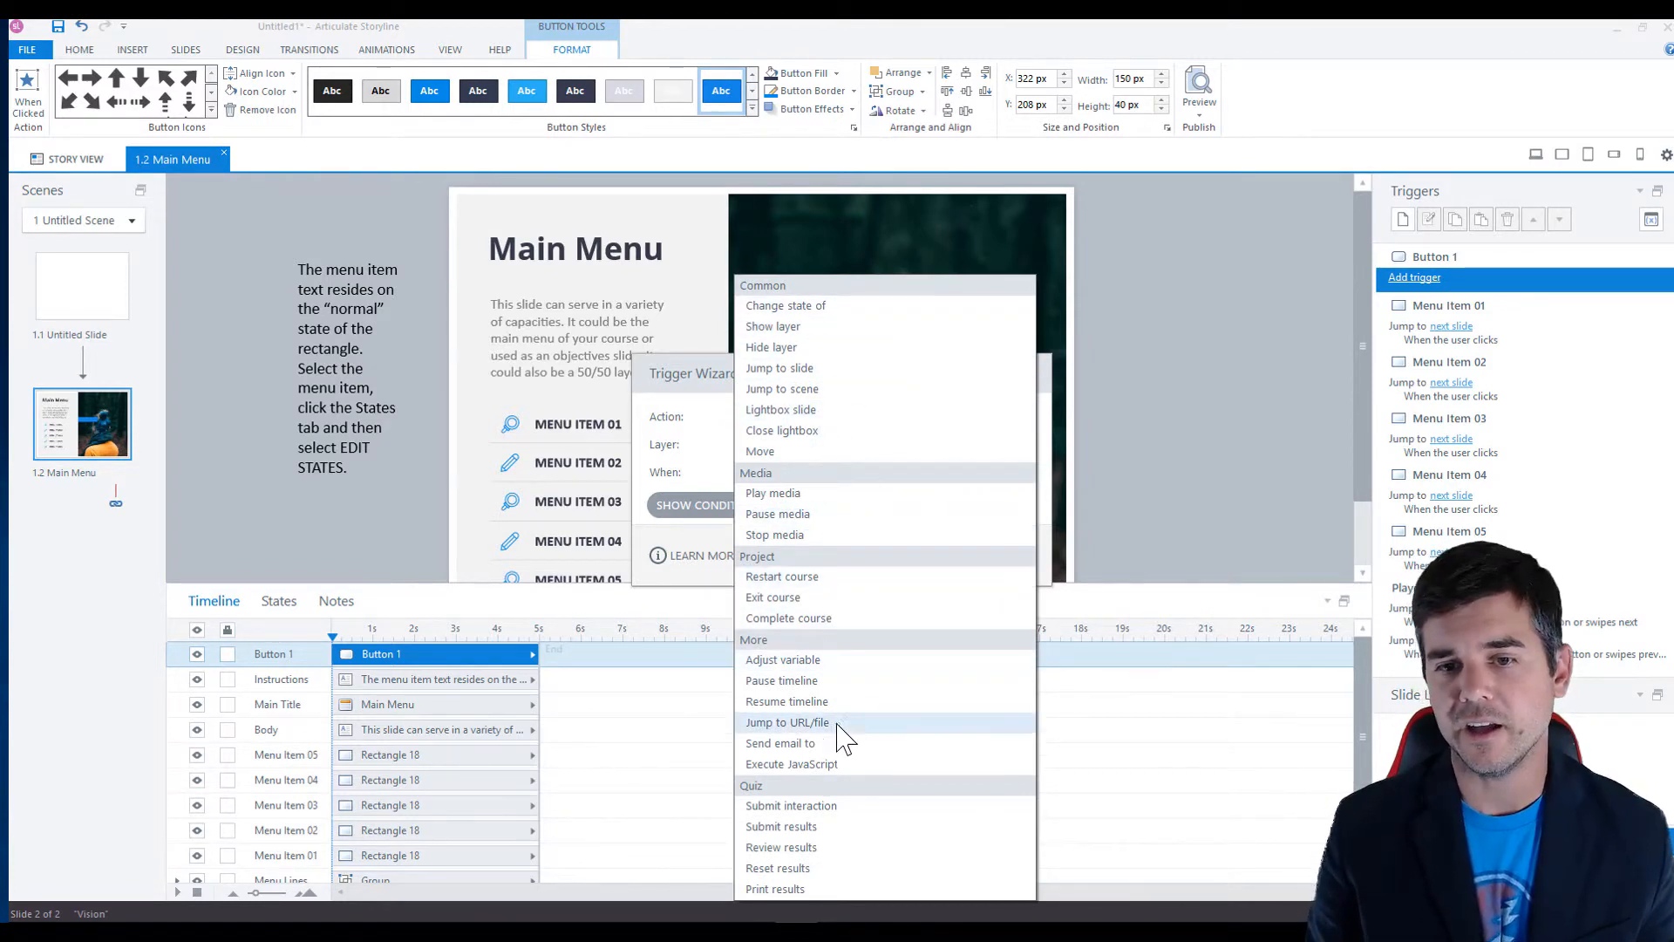
click(1097, 330)
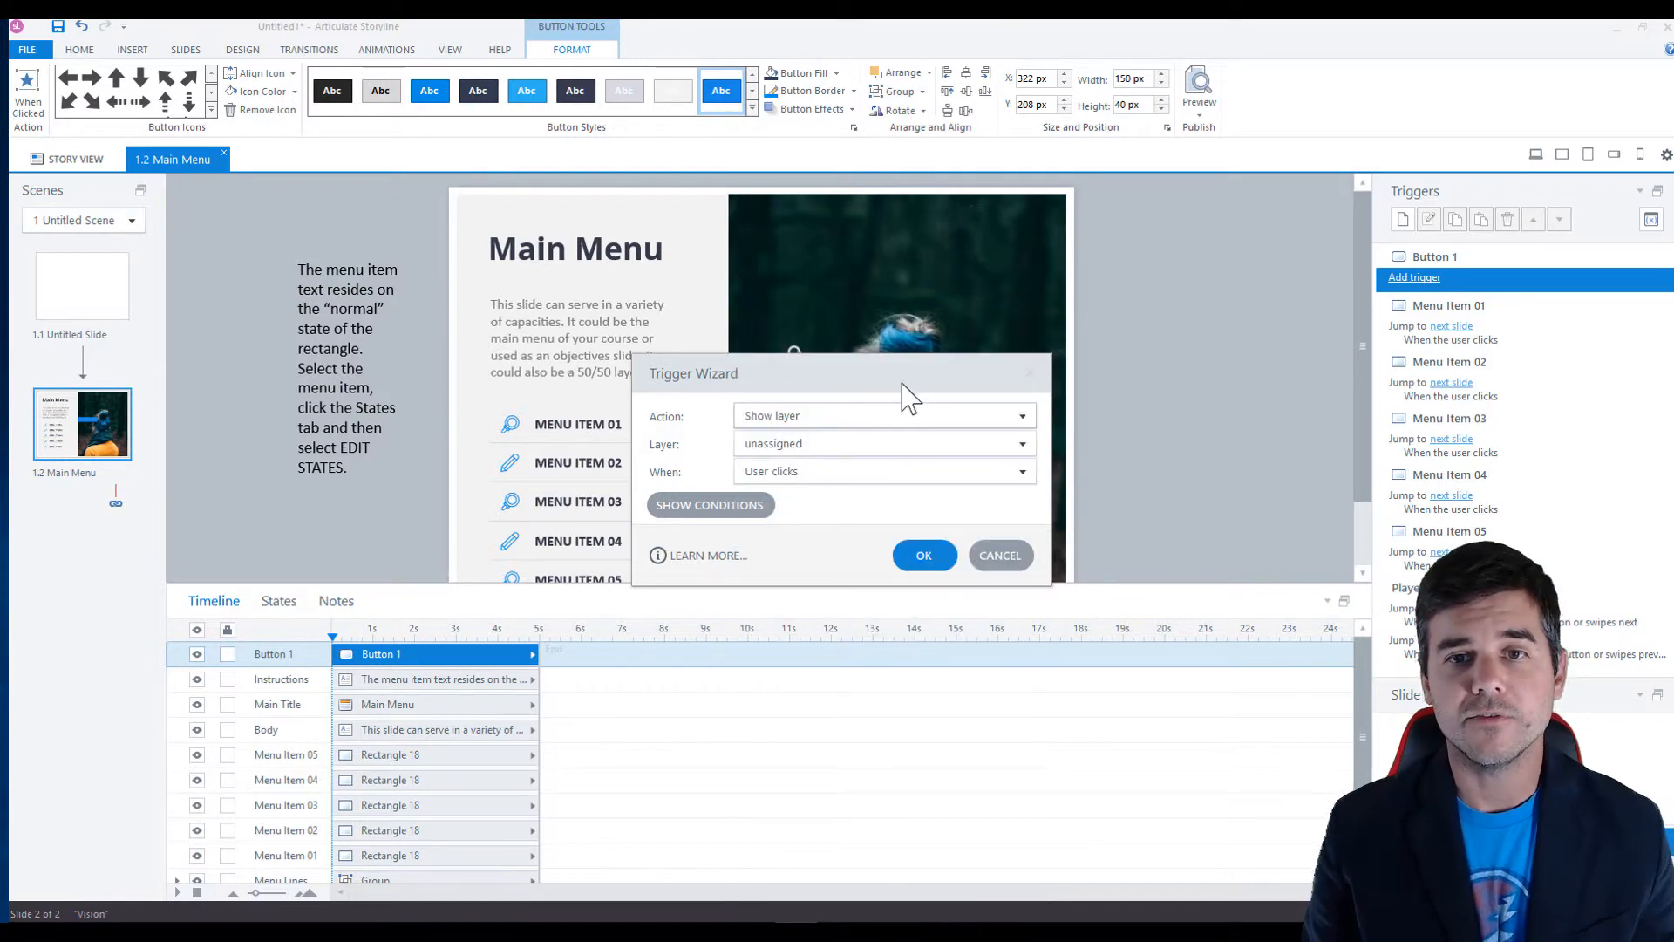
click(1030, 373)
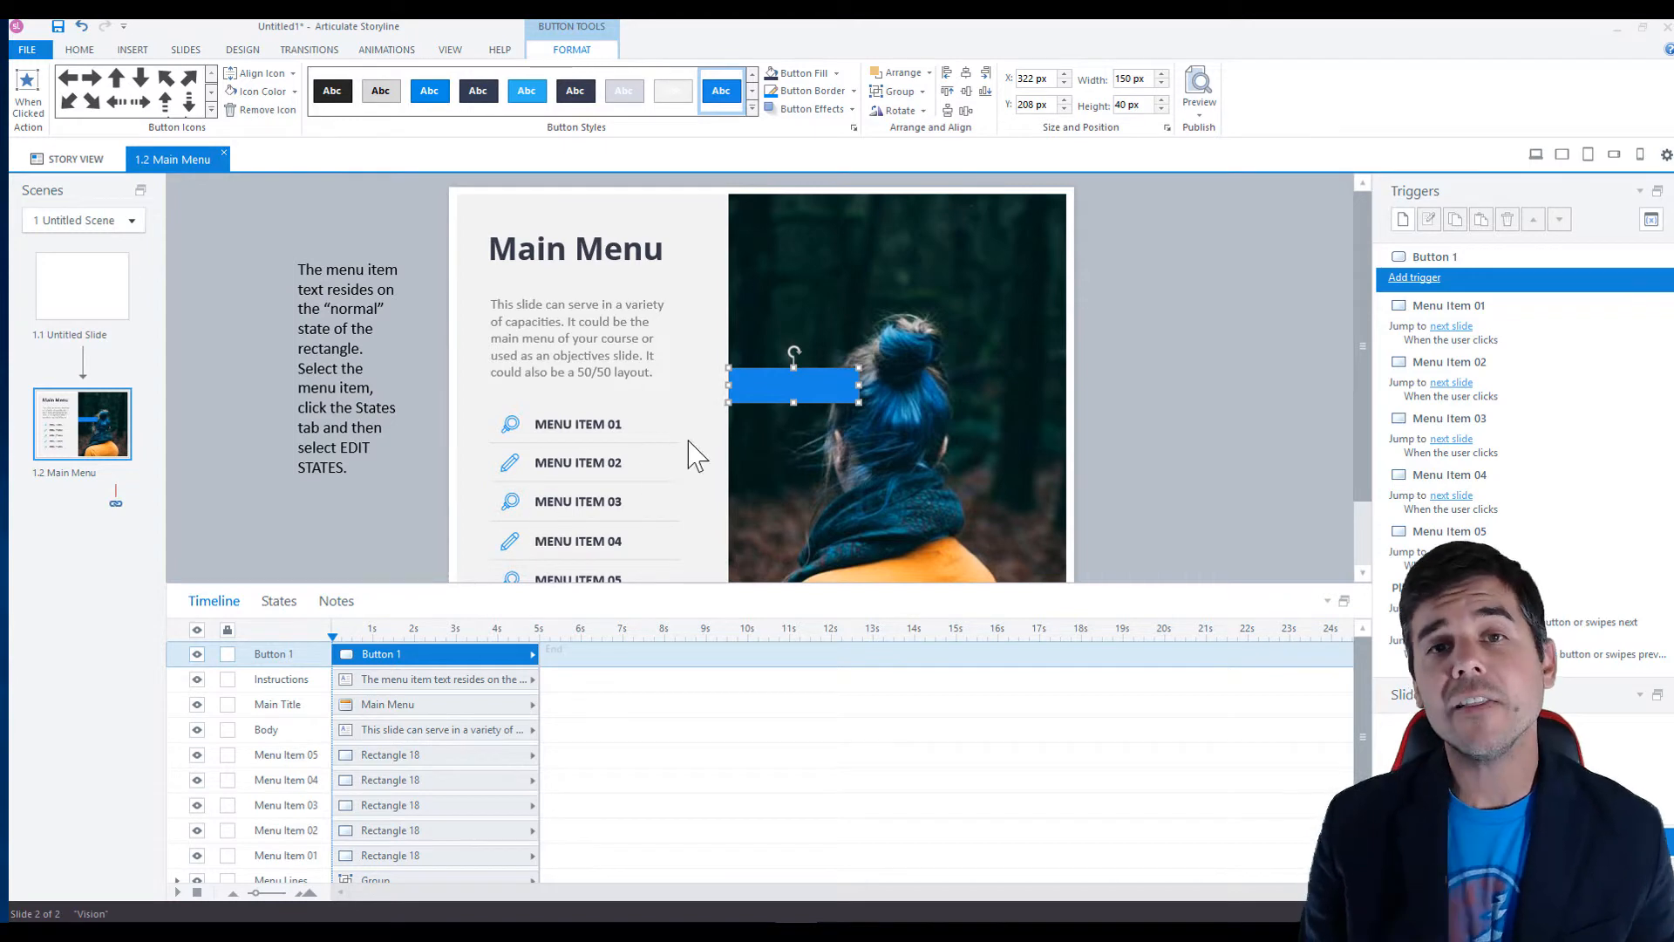
Step: Examine the button's Normal, Hover, Down, Visited and Disabled states, and return to the slide's timeline
click(277, 602)
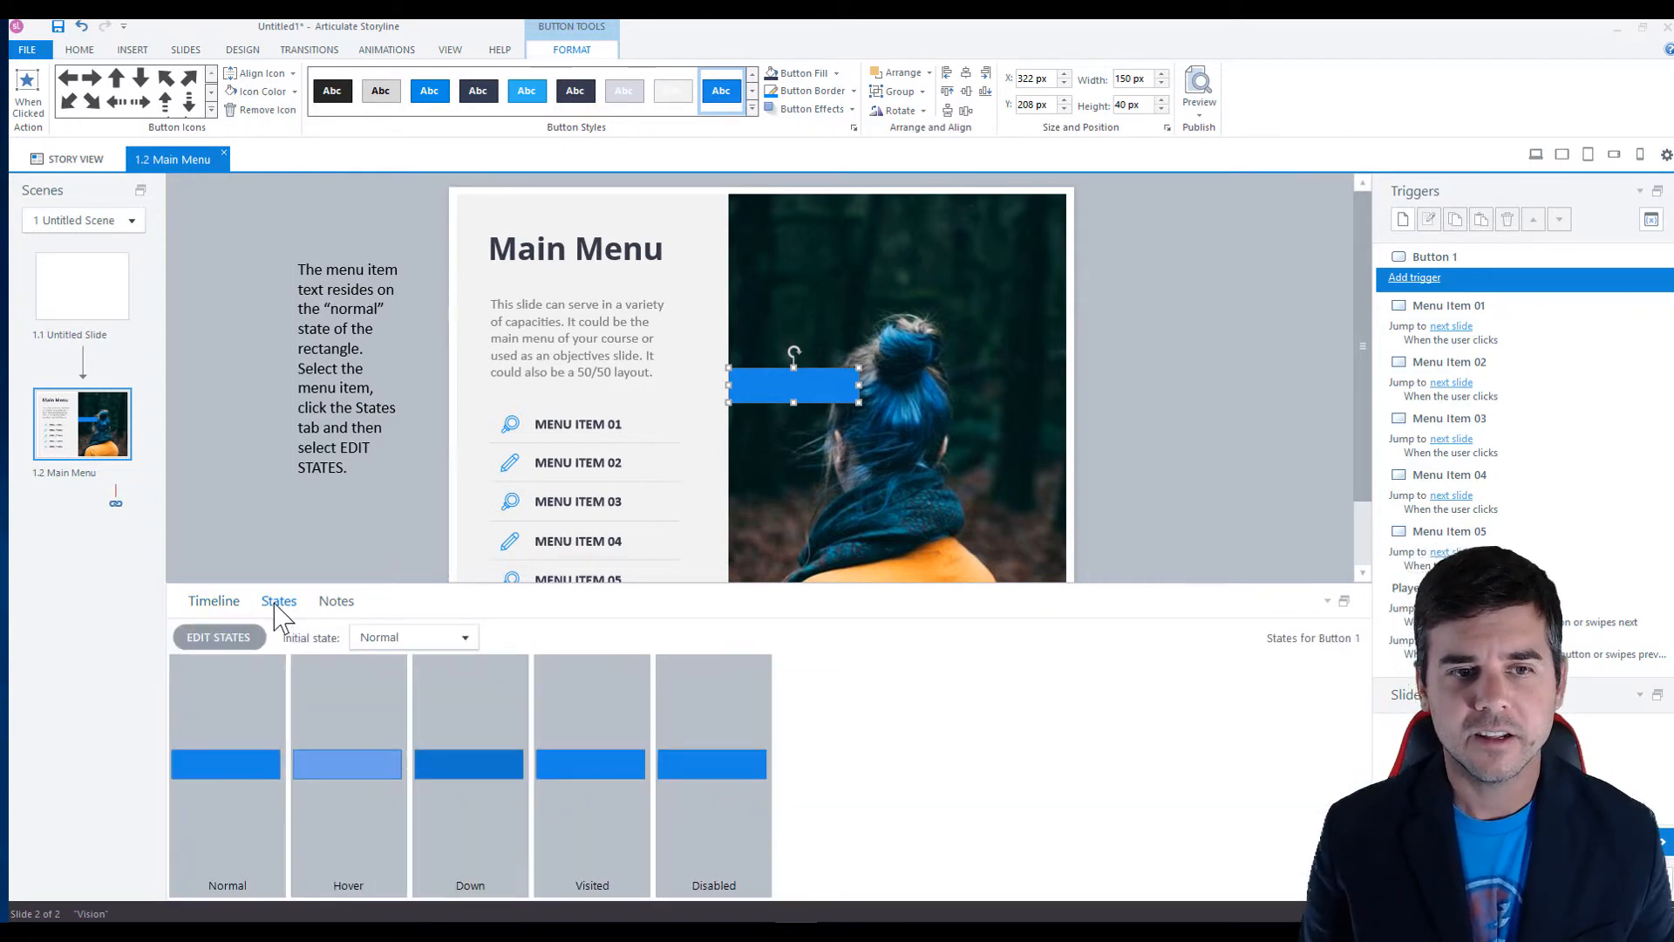
click(247, 809)
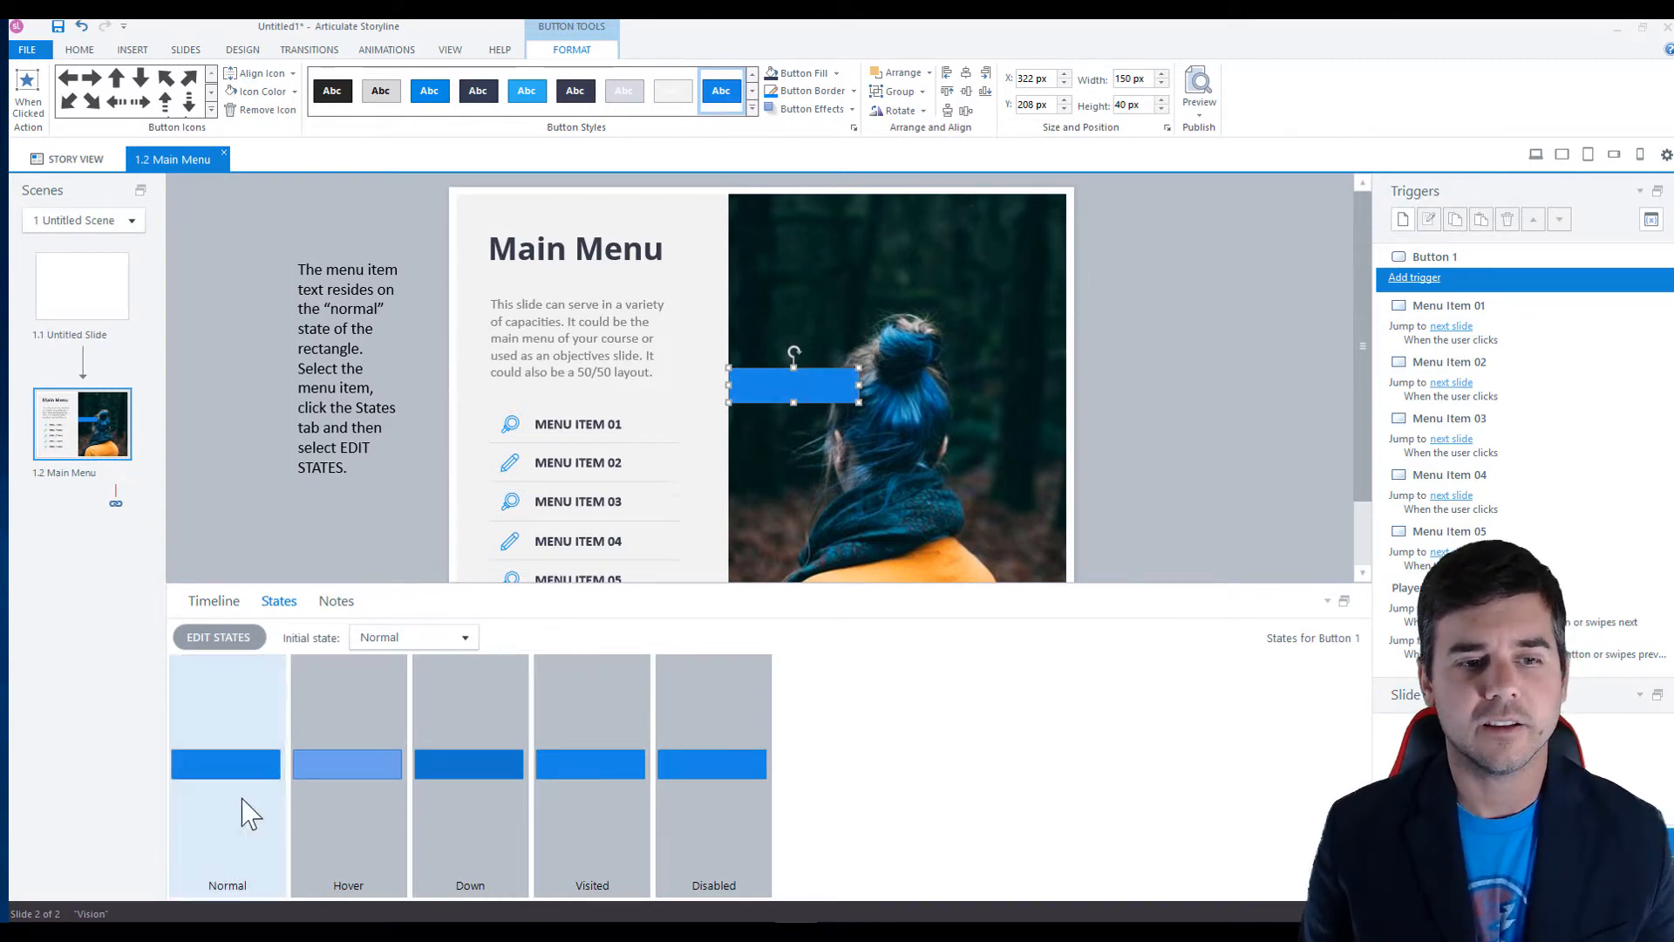
click(846, 382)
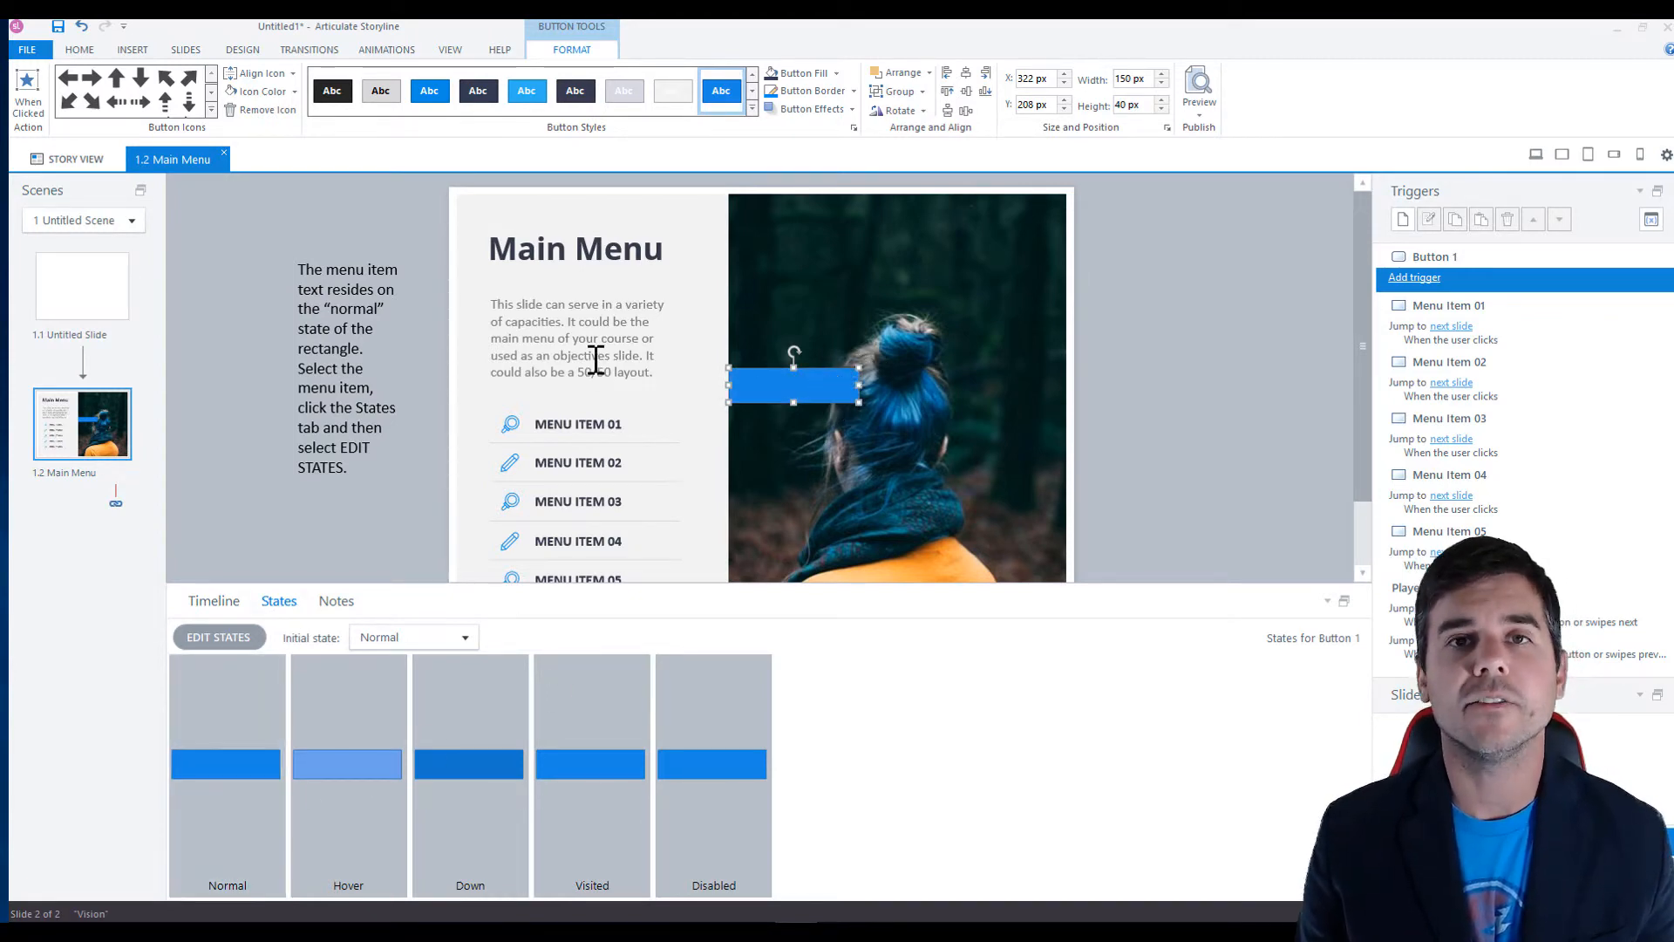
click(328, 755)
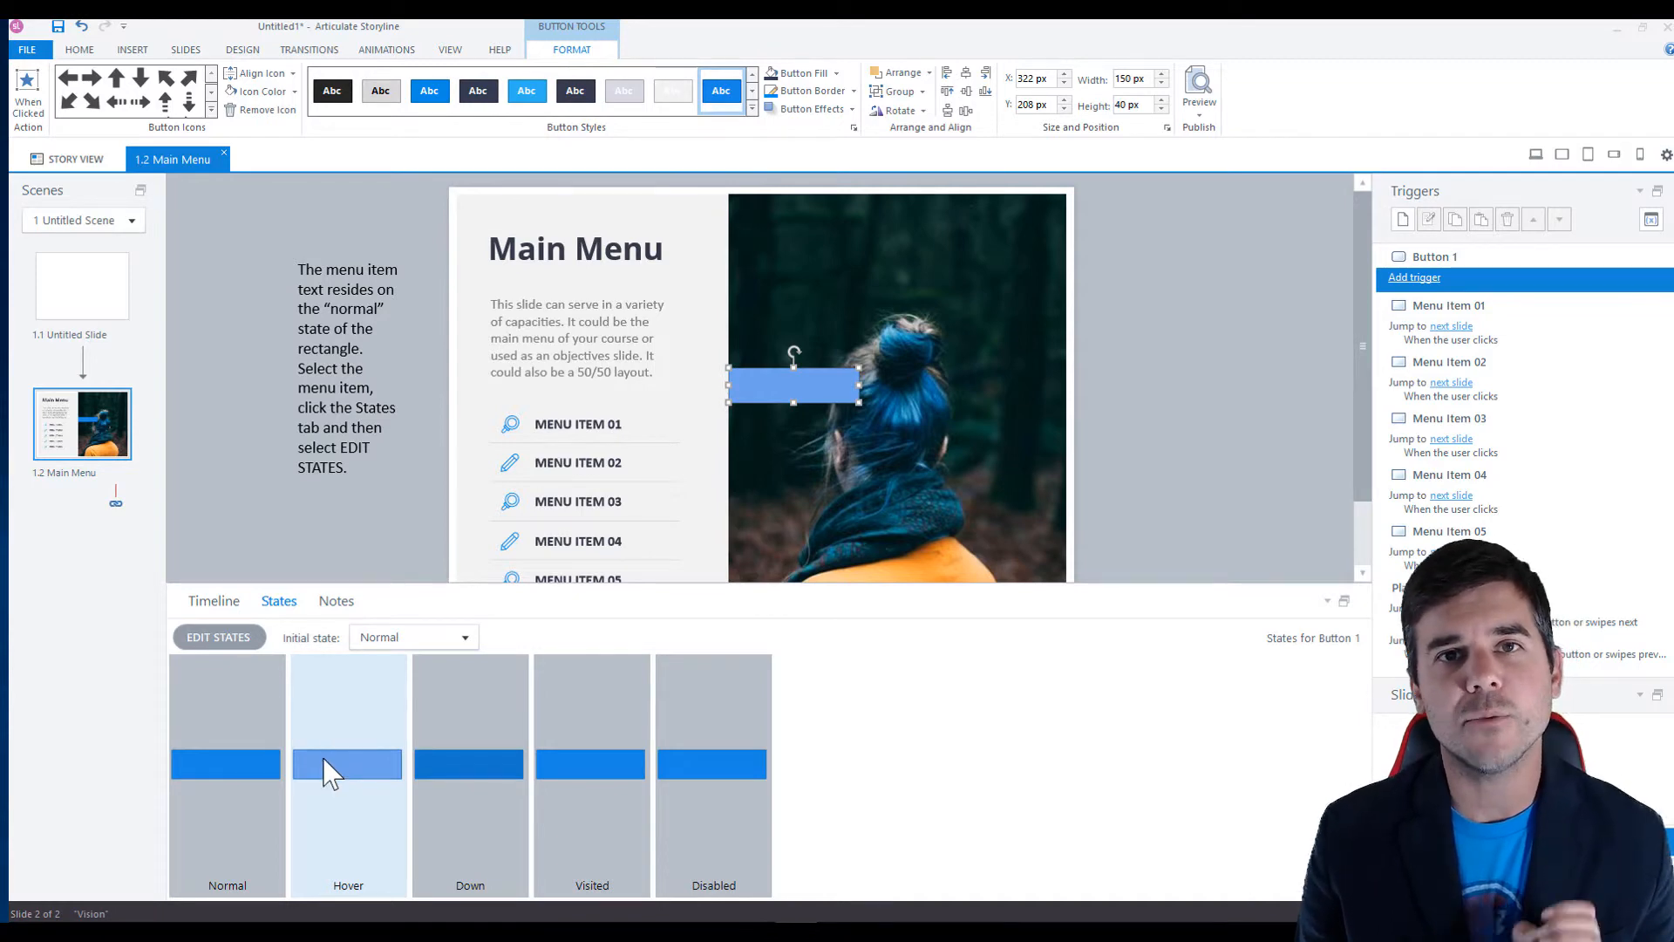
click(756, 381)
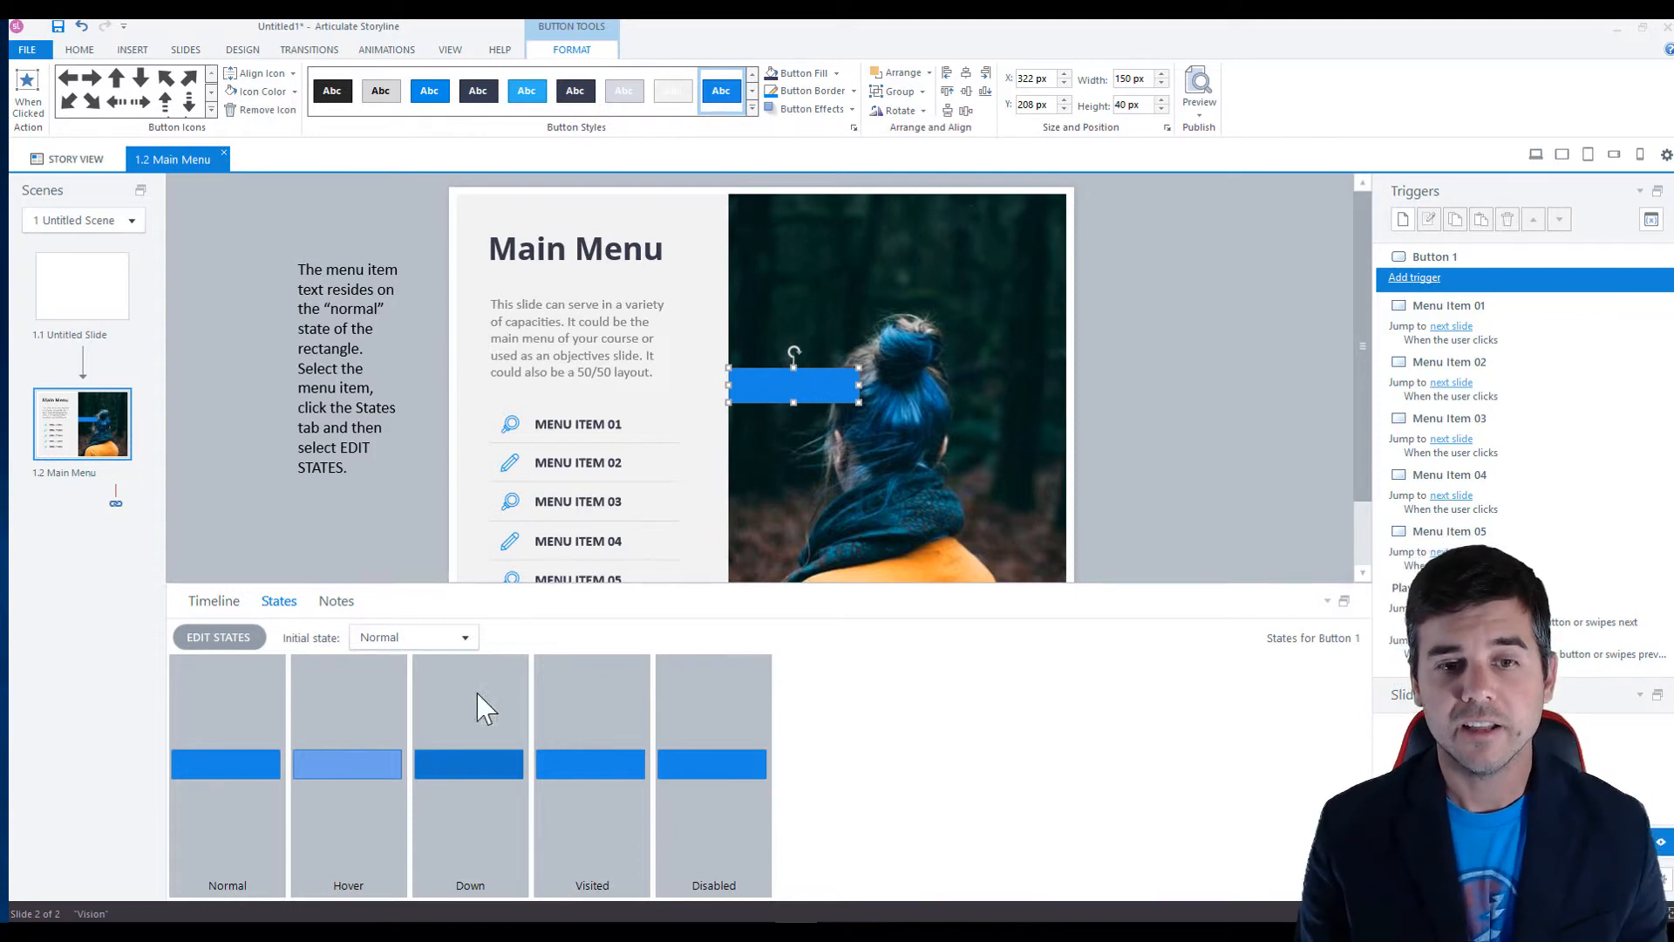
click(464, 768)
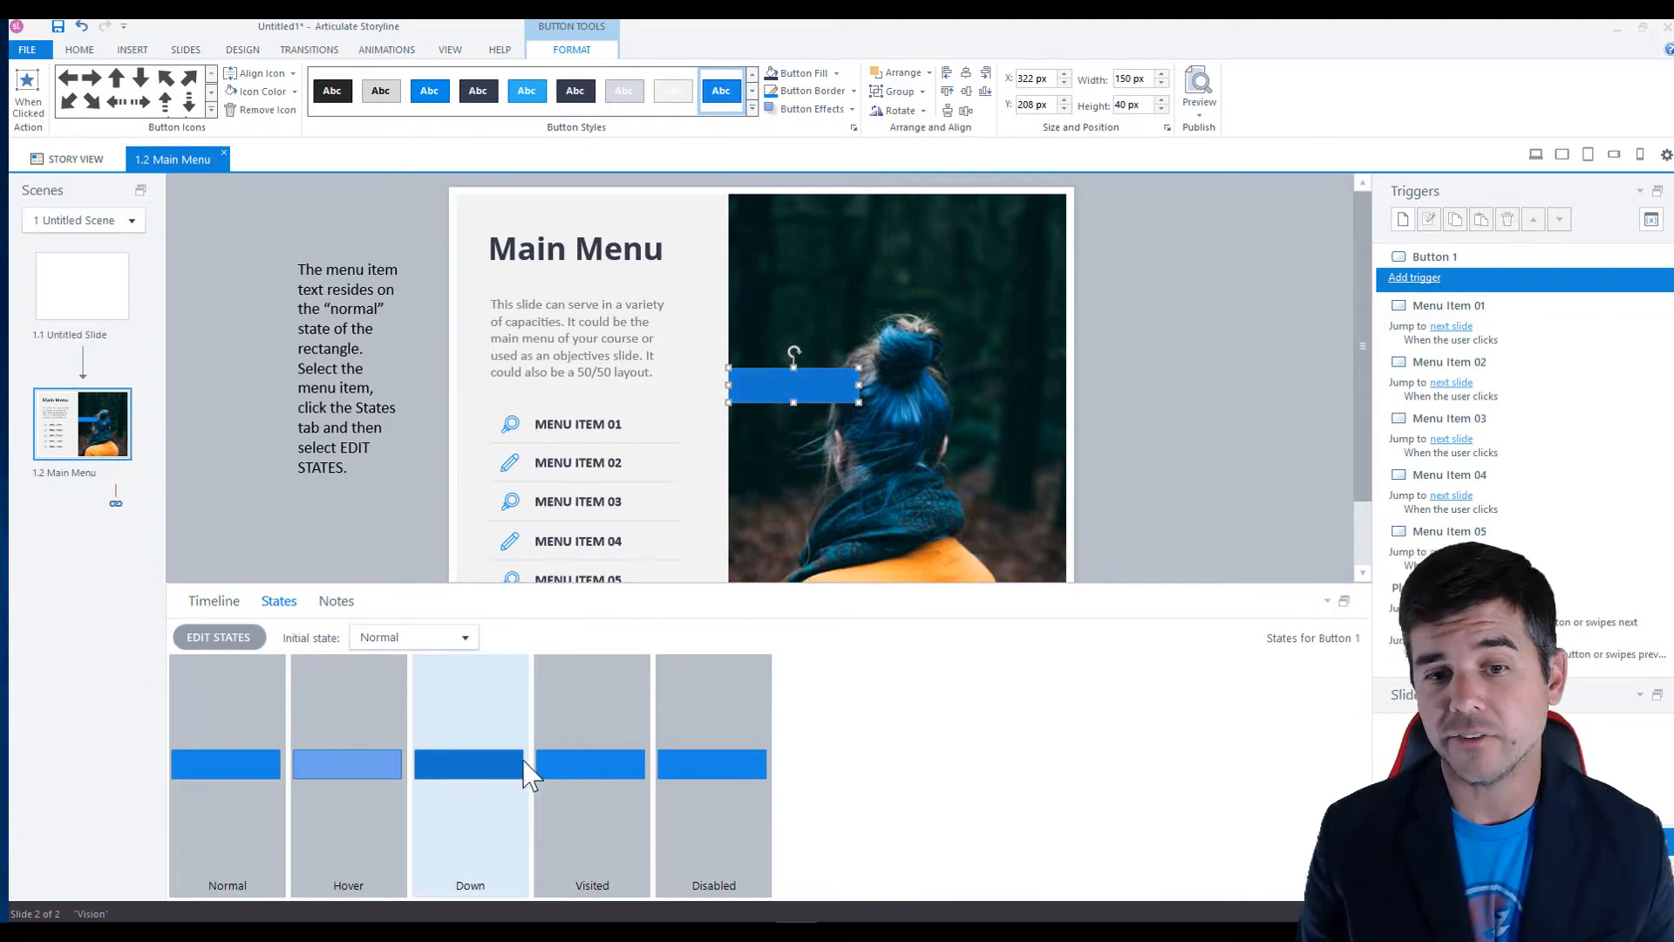
click(584, 776)
click(684, 789)
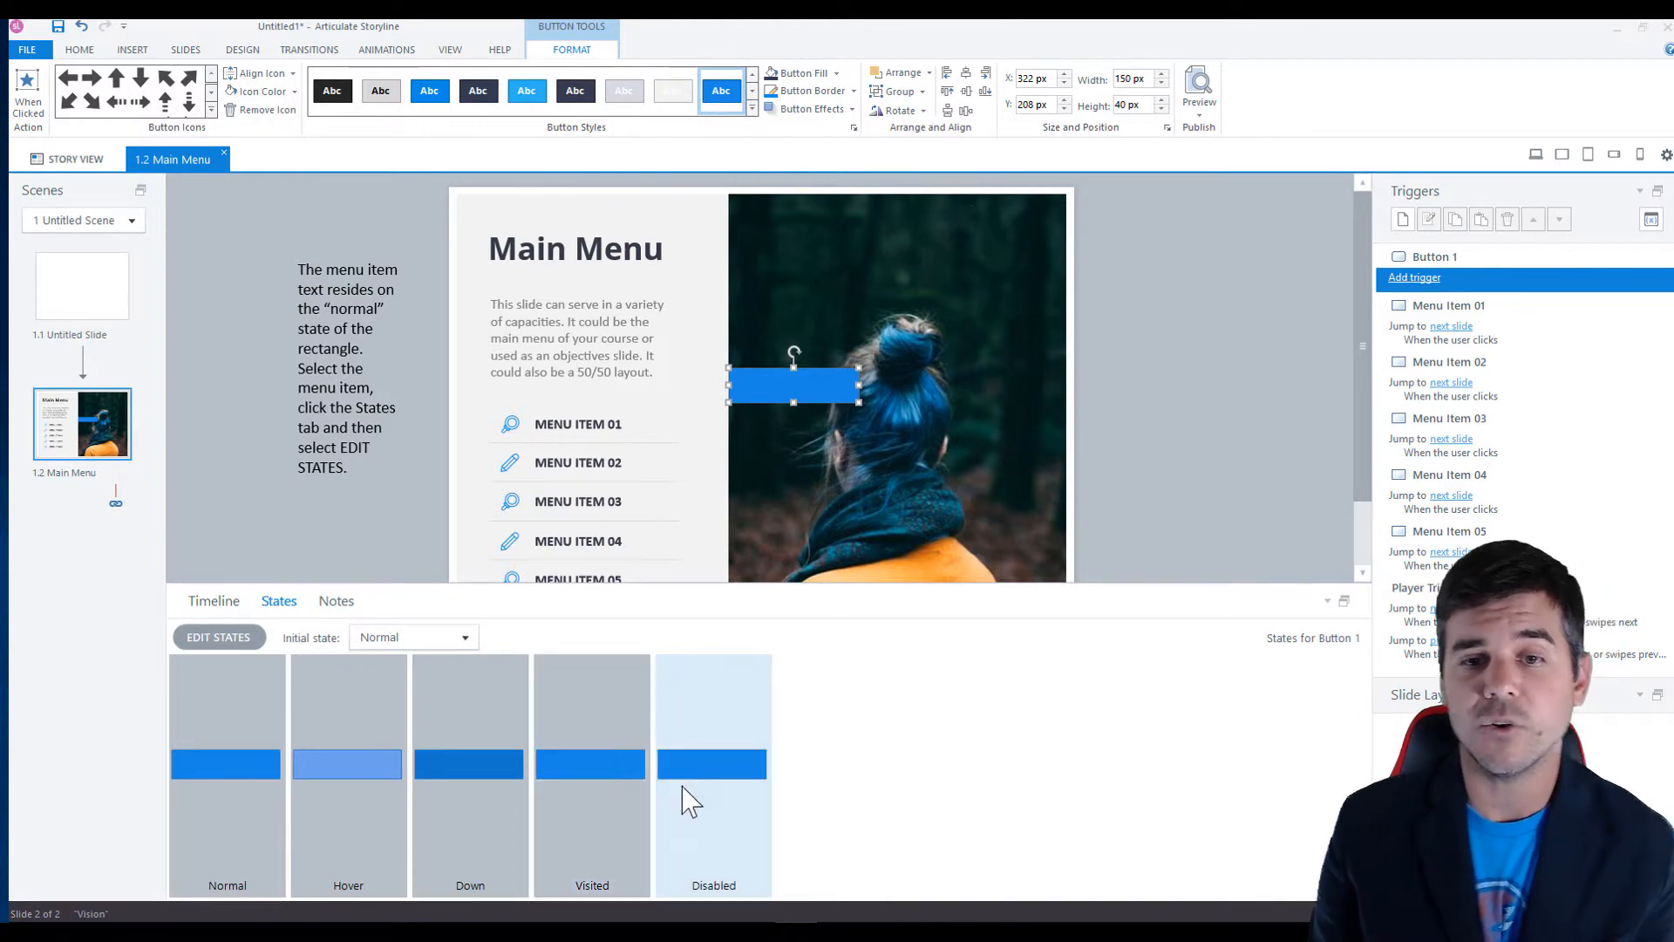
click(643, 812)
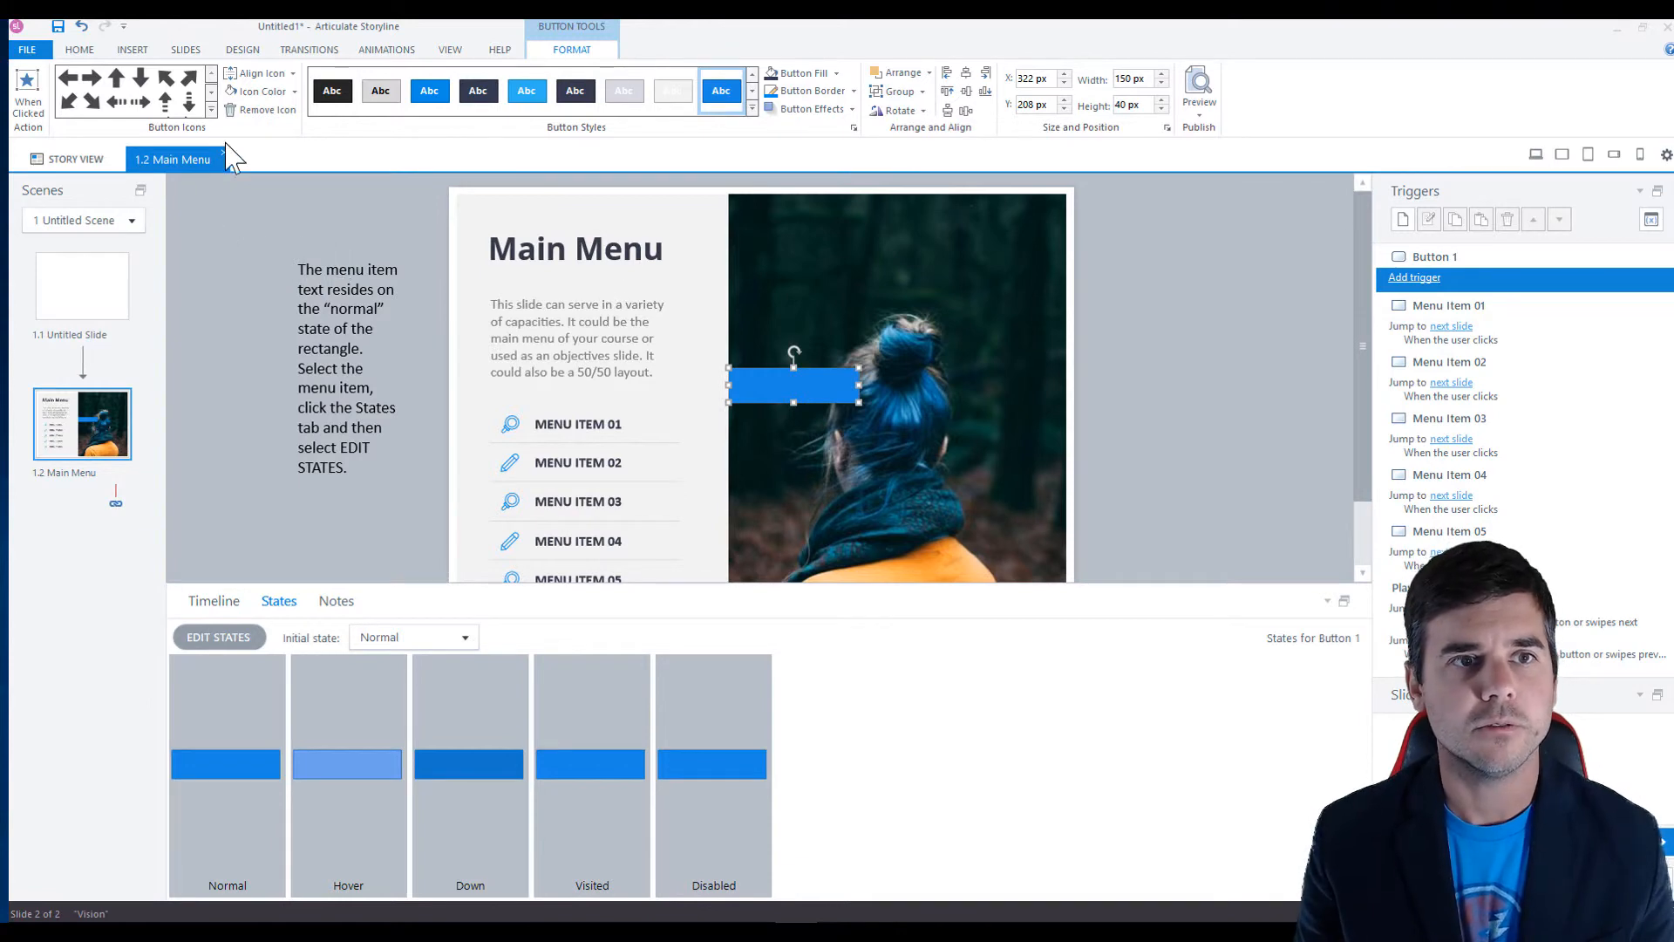
click(224, 603)
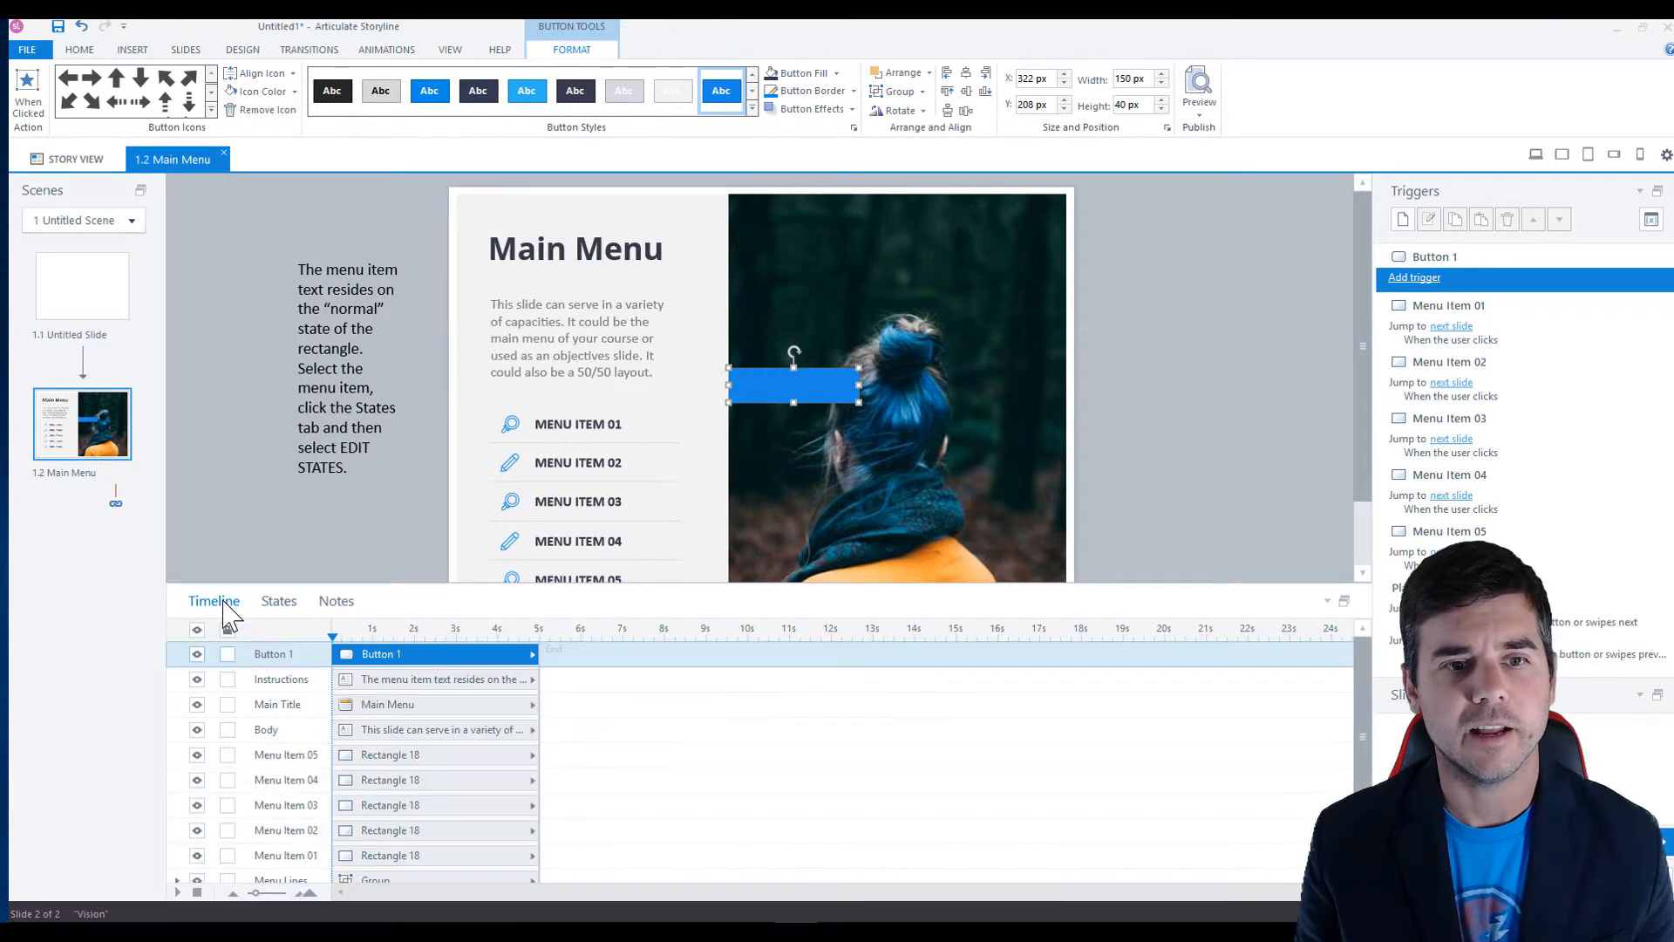
Step: Try out the blue circle mouse cursor on the Main Menu slide, then delete it
click(246, 296)
click(132, 51)
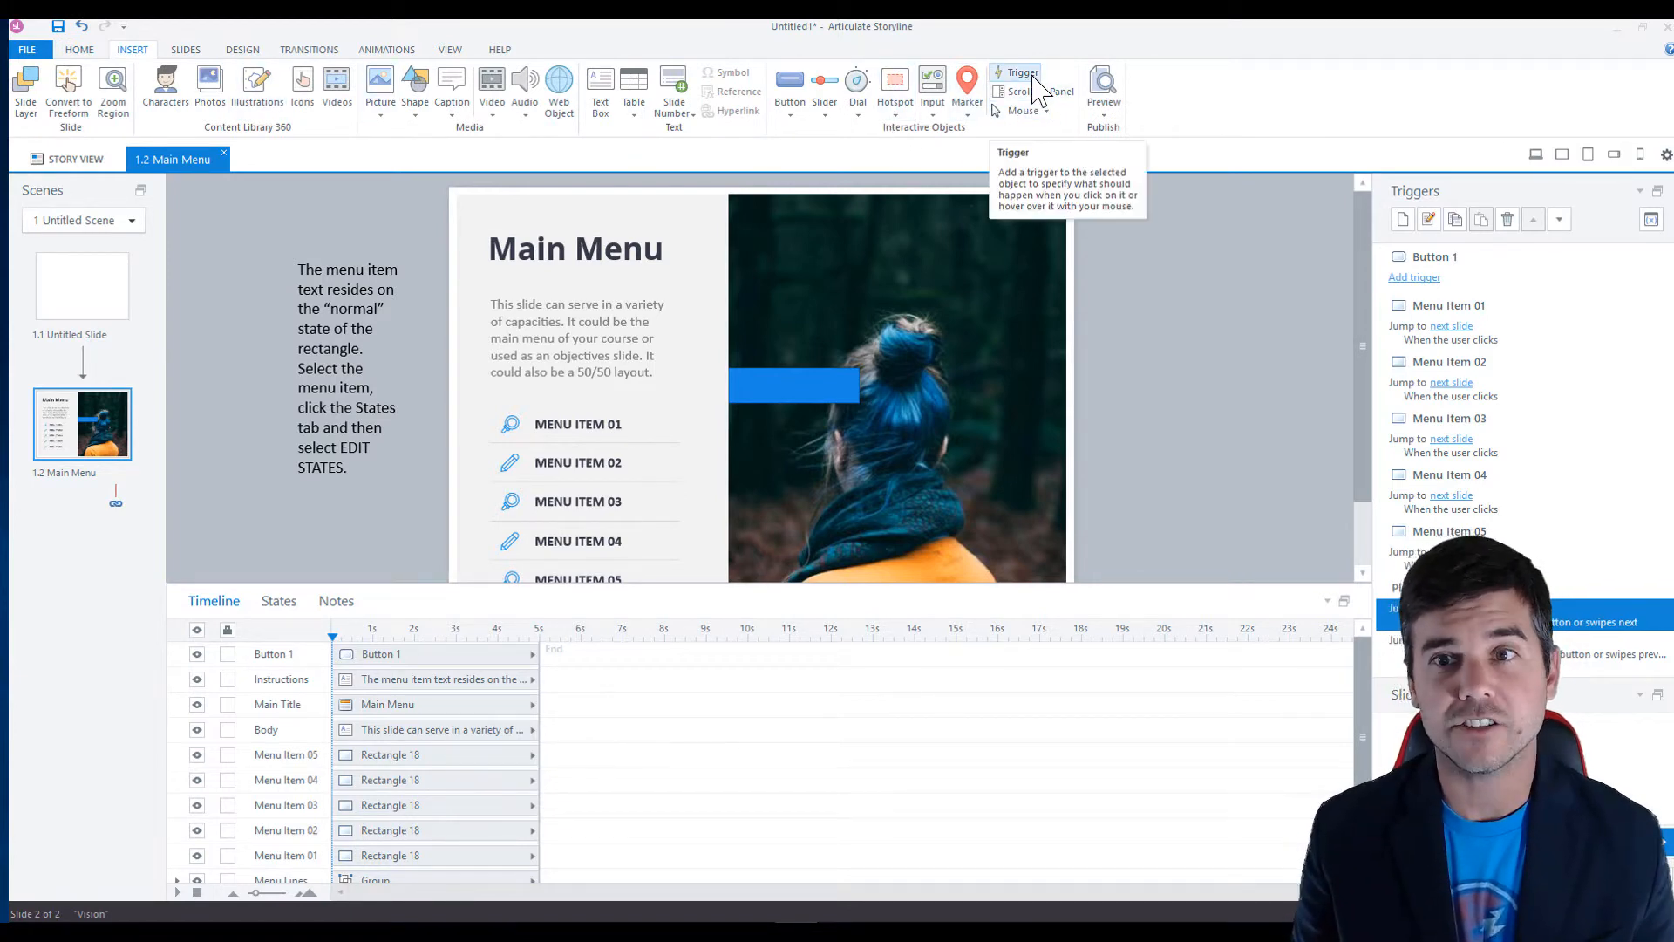
click(1026, 111)
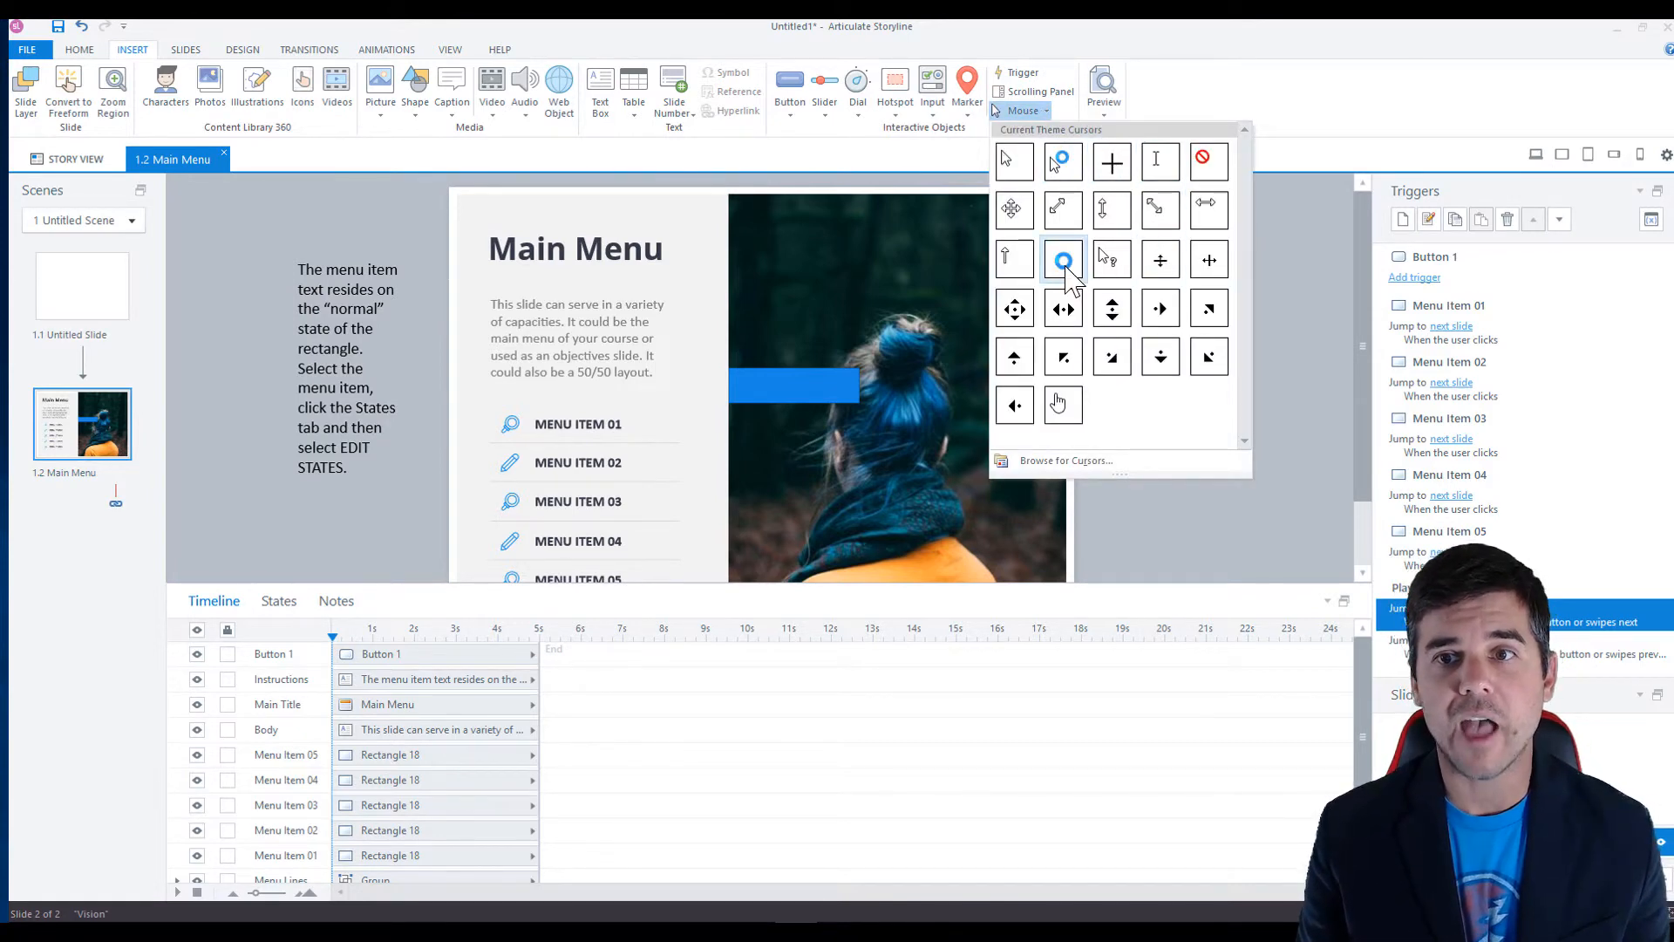
click(1064, 262)
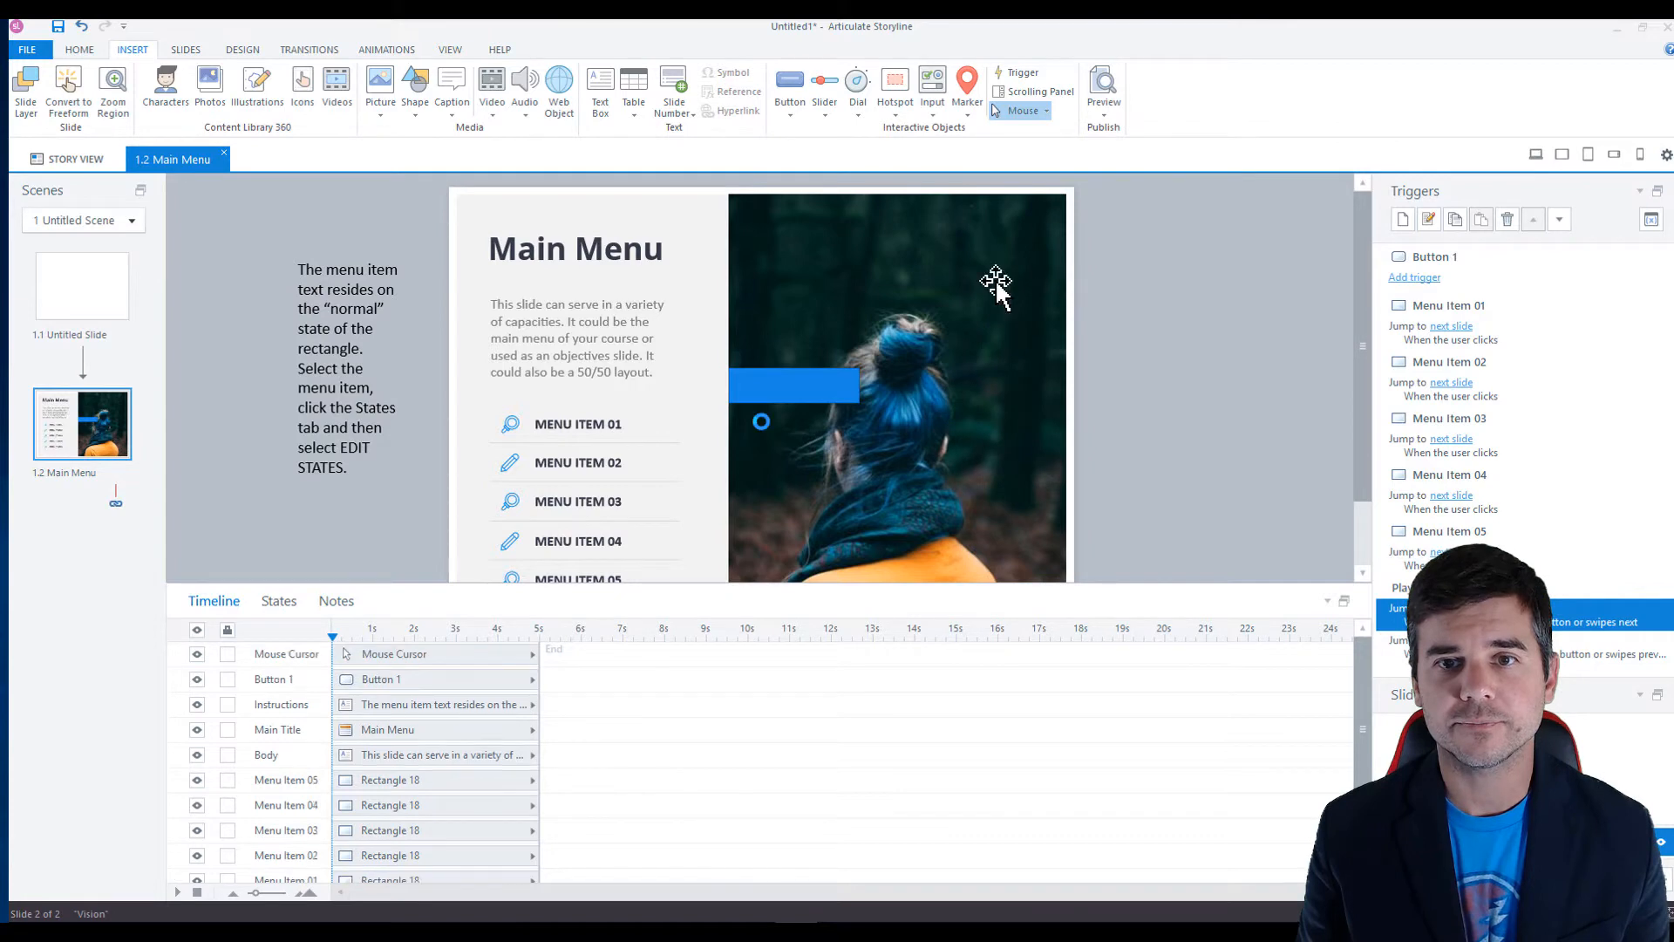
click(759, 428)
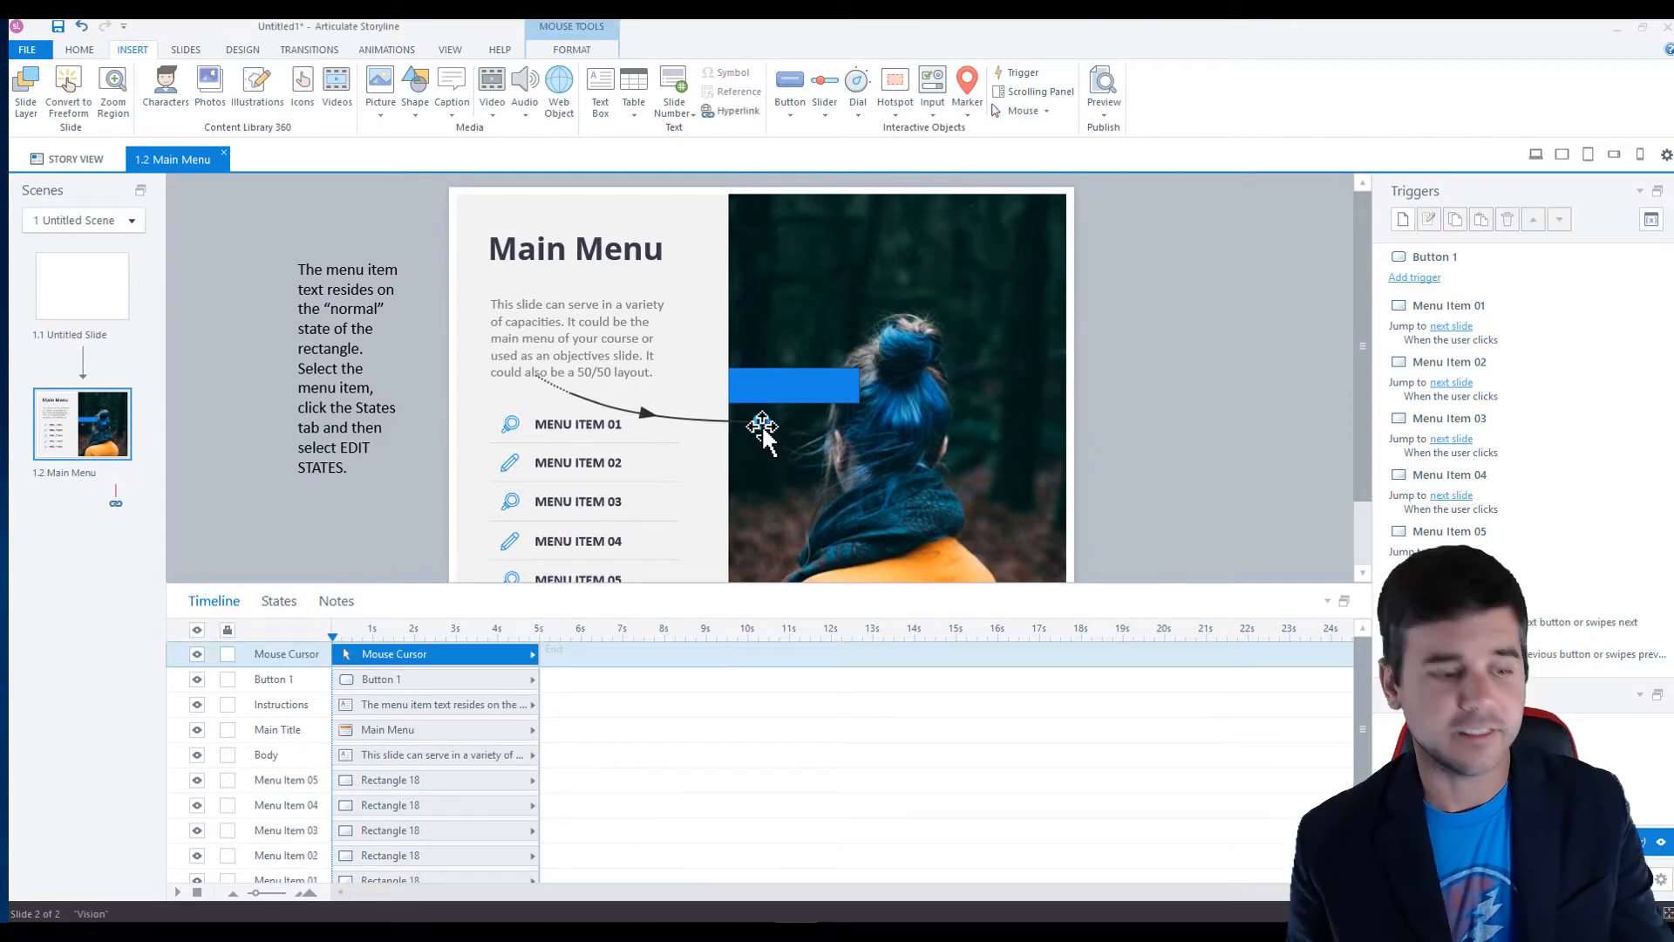
key(Delete)
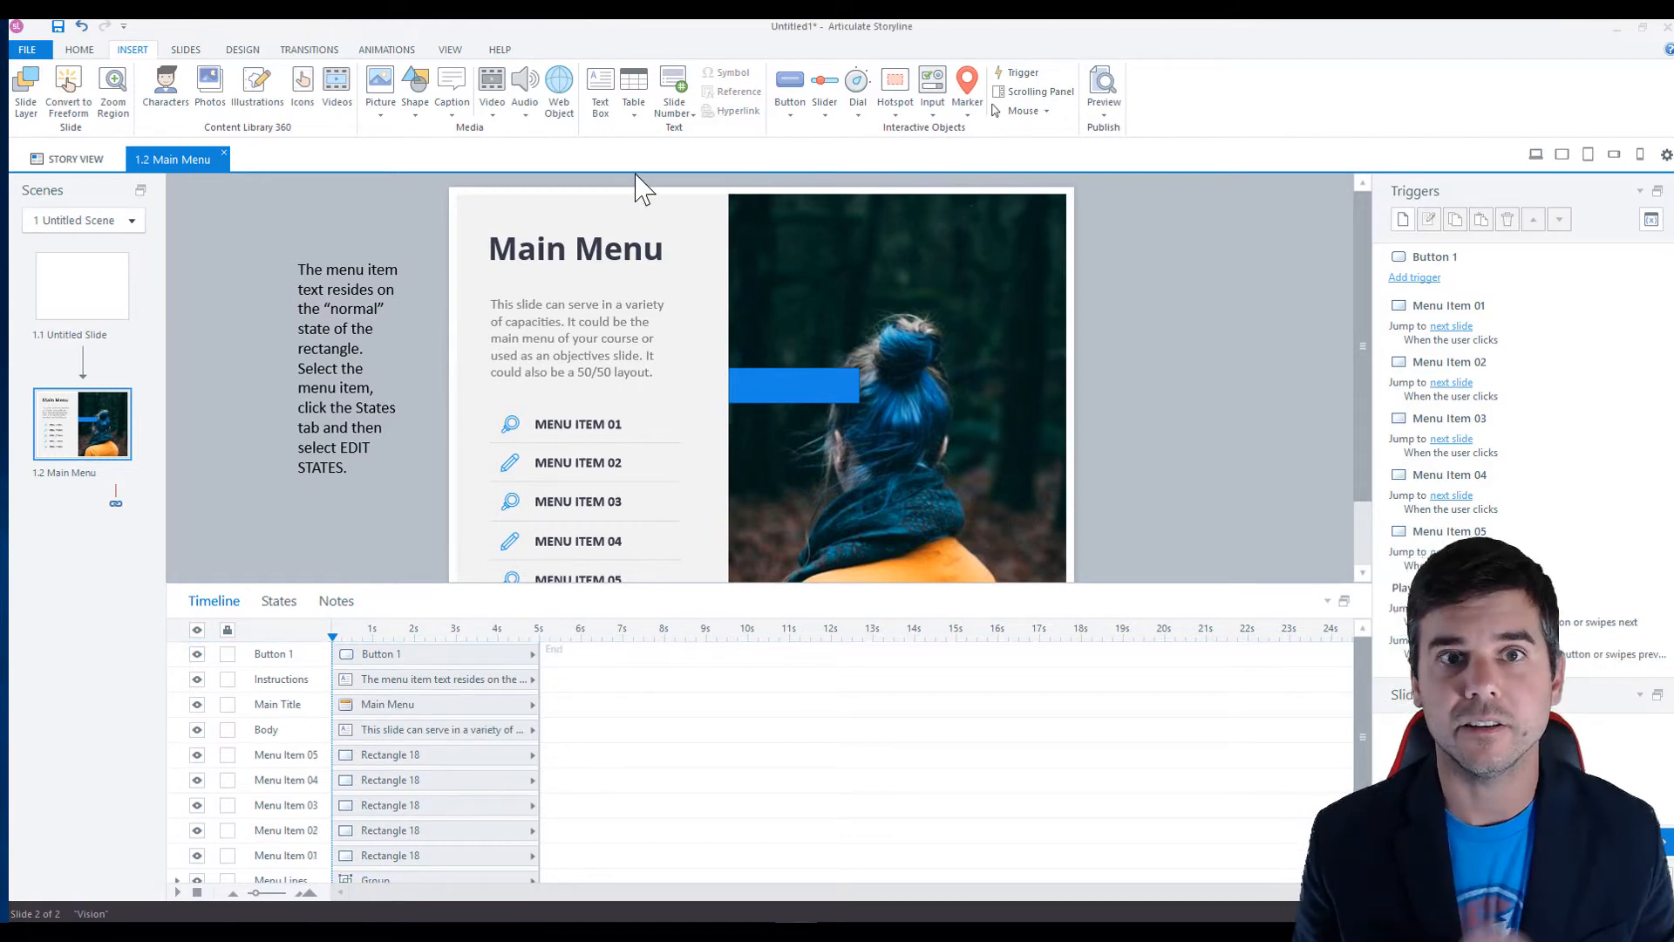
Step: Insert the standard arrow mouse cursor on the Main Menu slide and set its clicks to None
click(1022, 111)
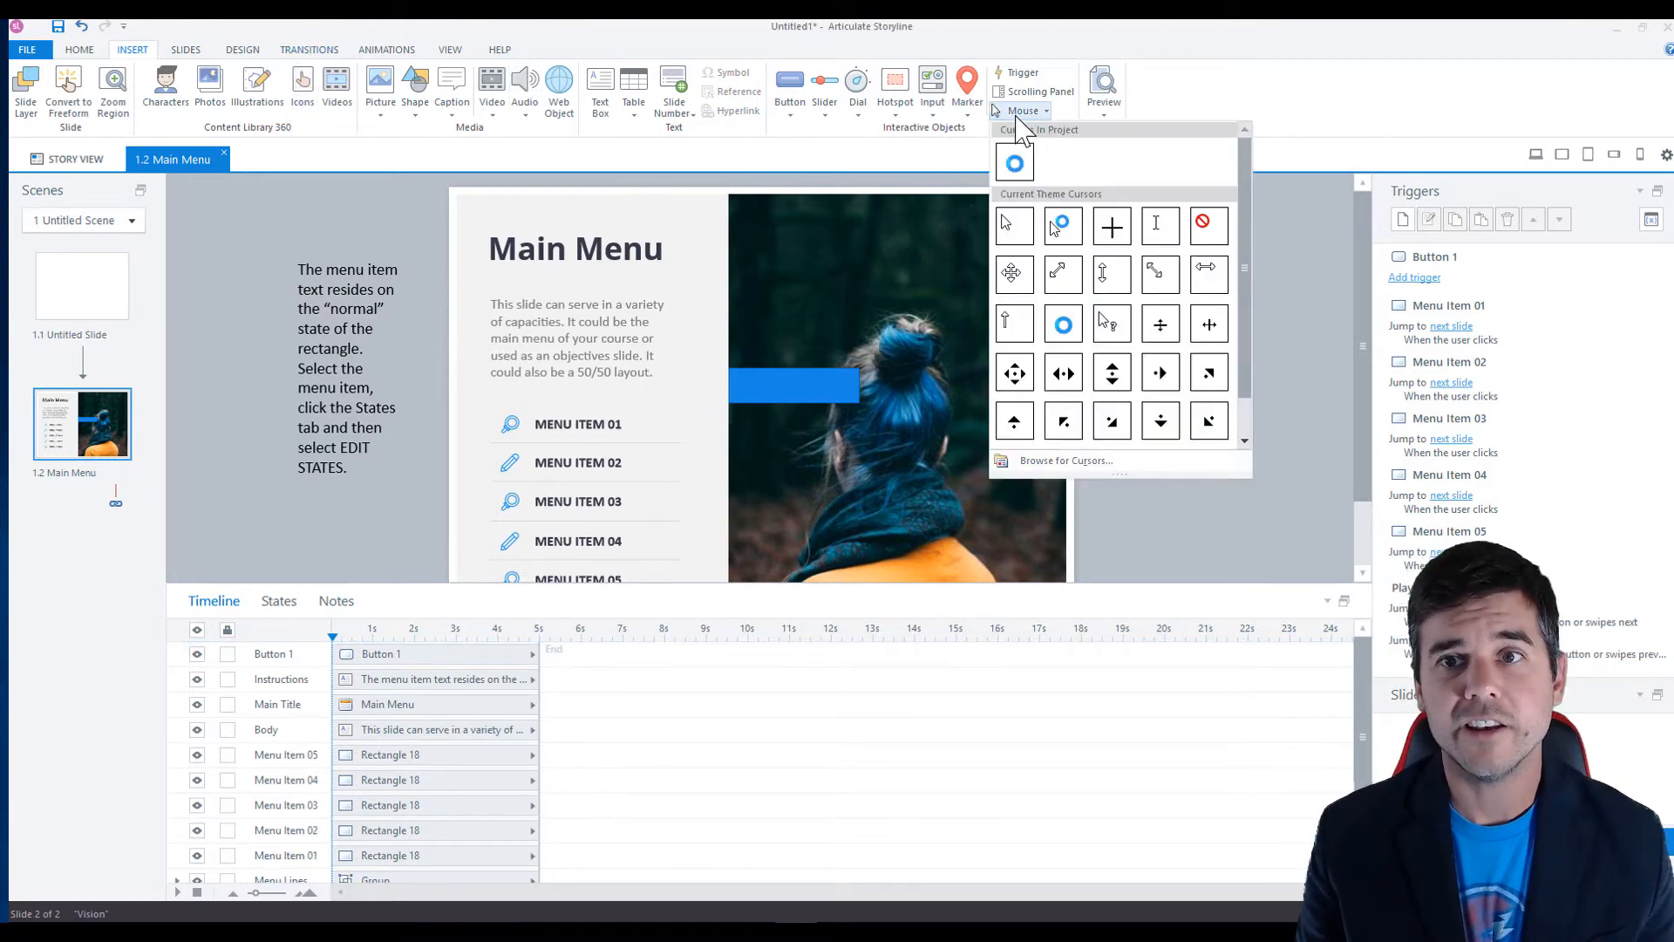
click(1012, 228)
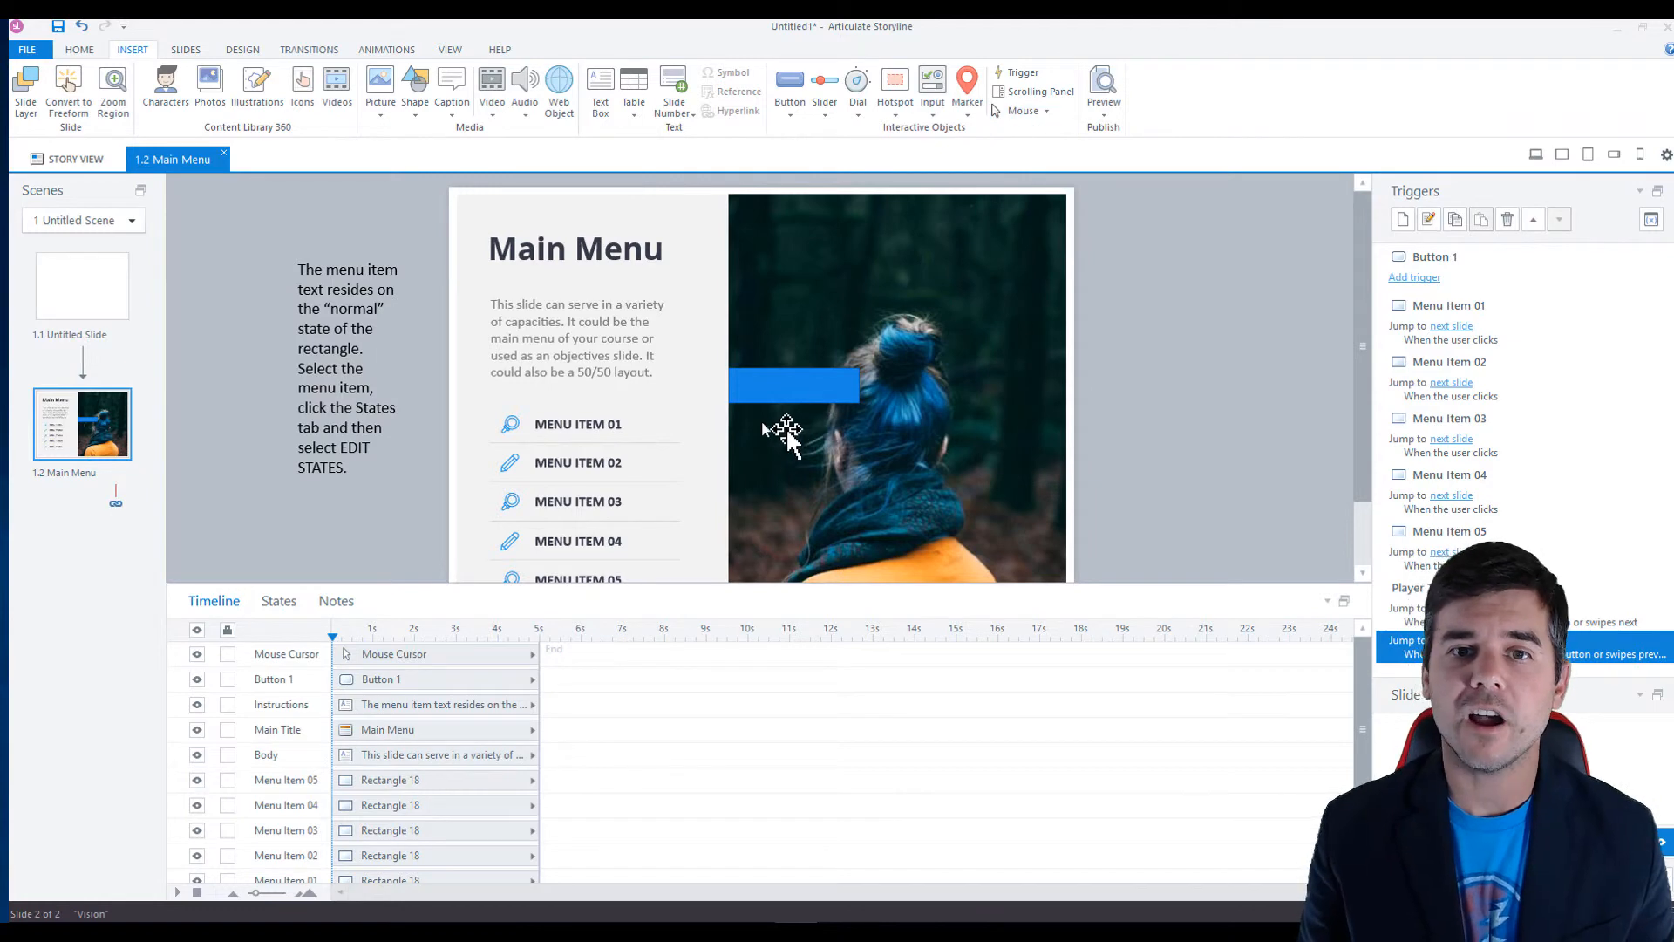
click(785, 431)
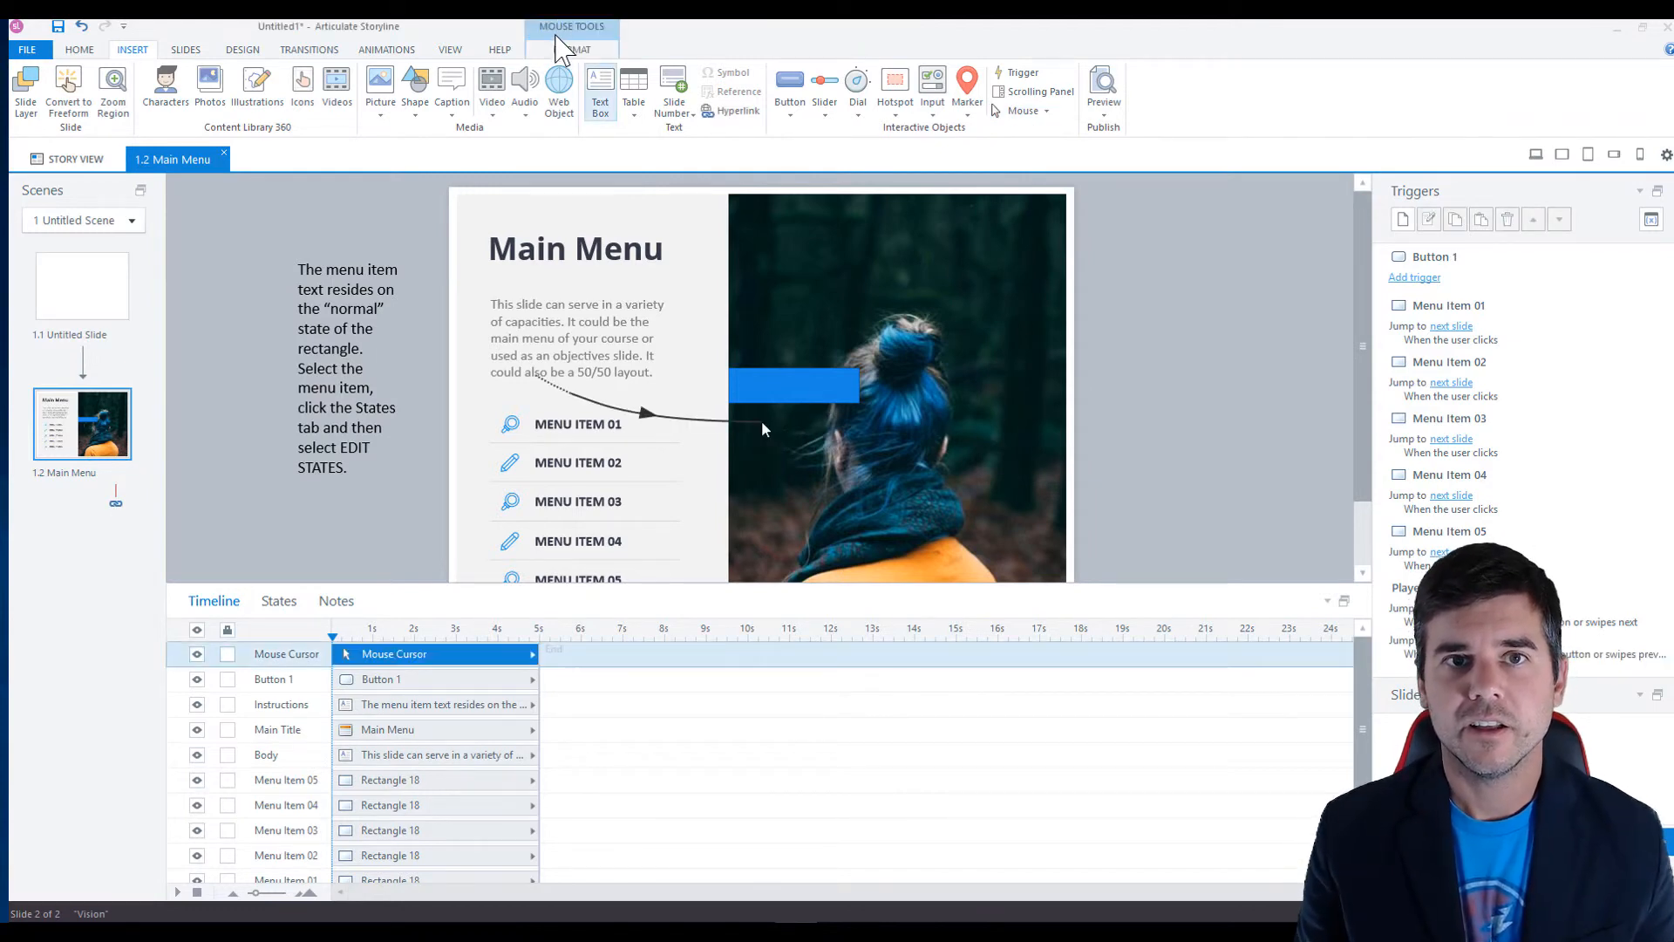
click(569, 50)
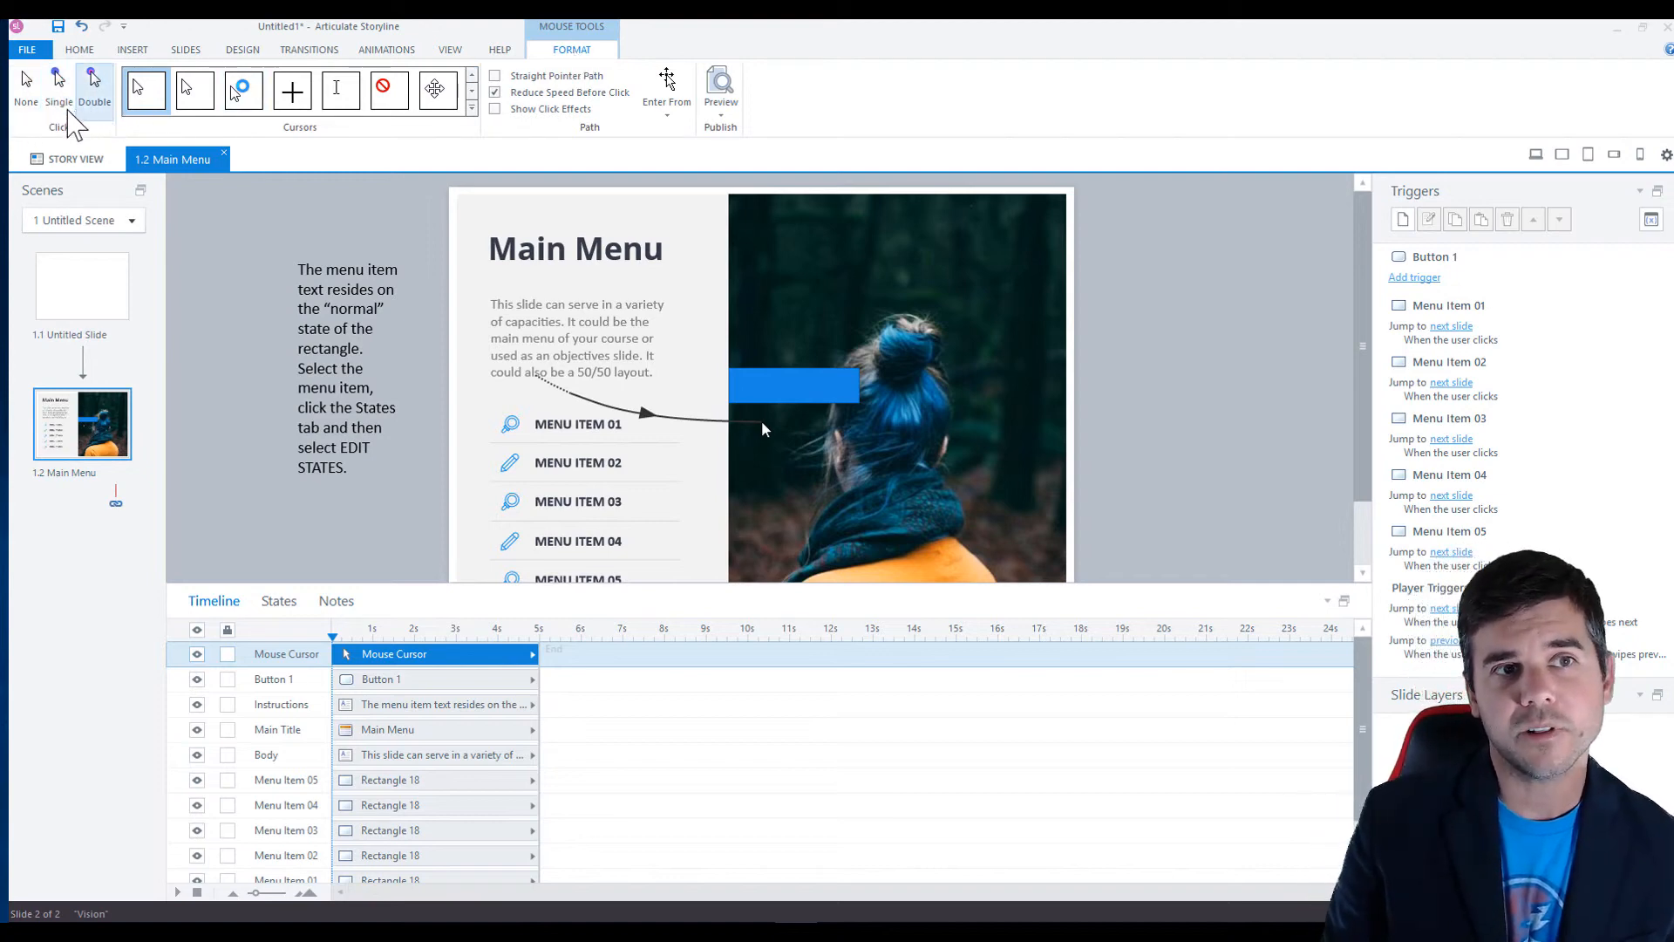
click(26, 88)
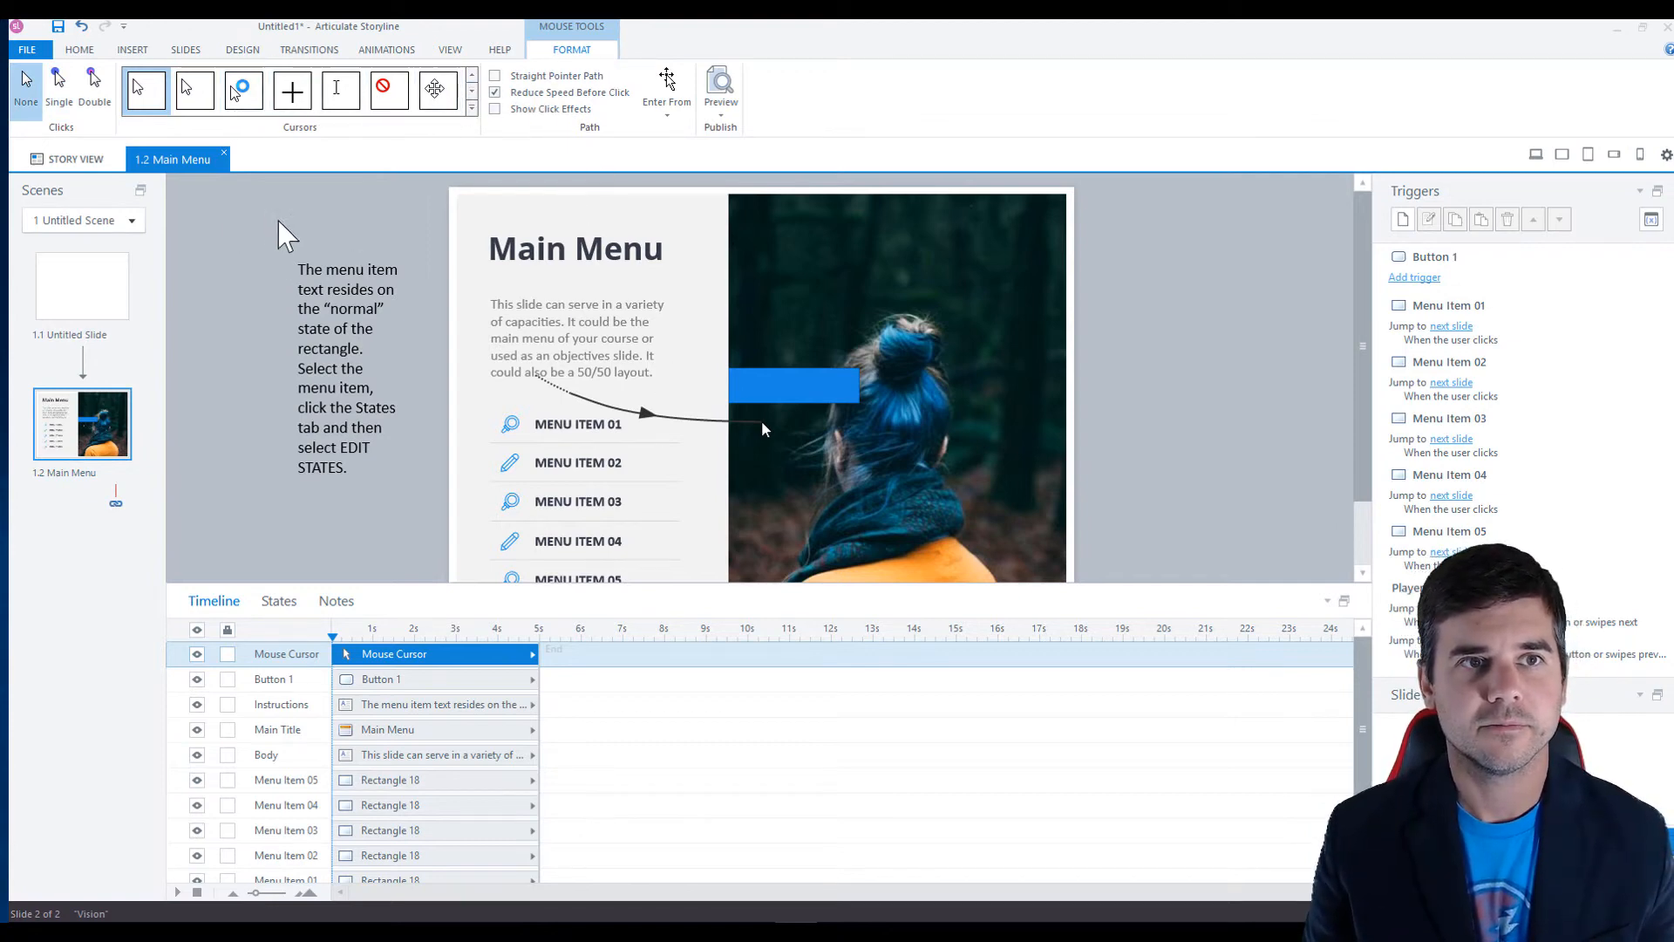
Step: Review the Slides features, including the Team Slides options for sharing a project, scene or selected slide, without sharing anything
click(195, 50)
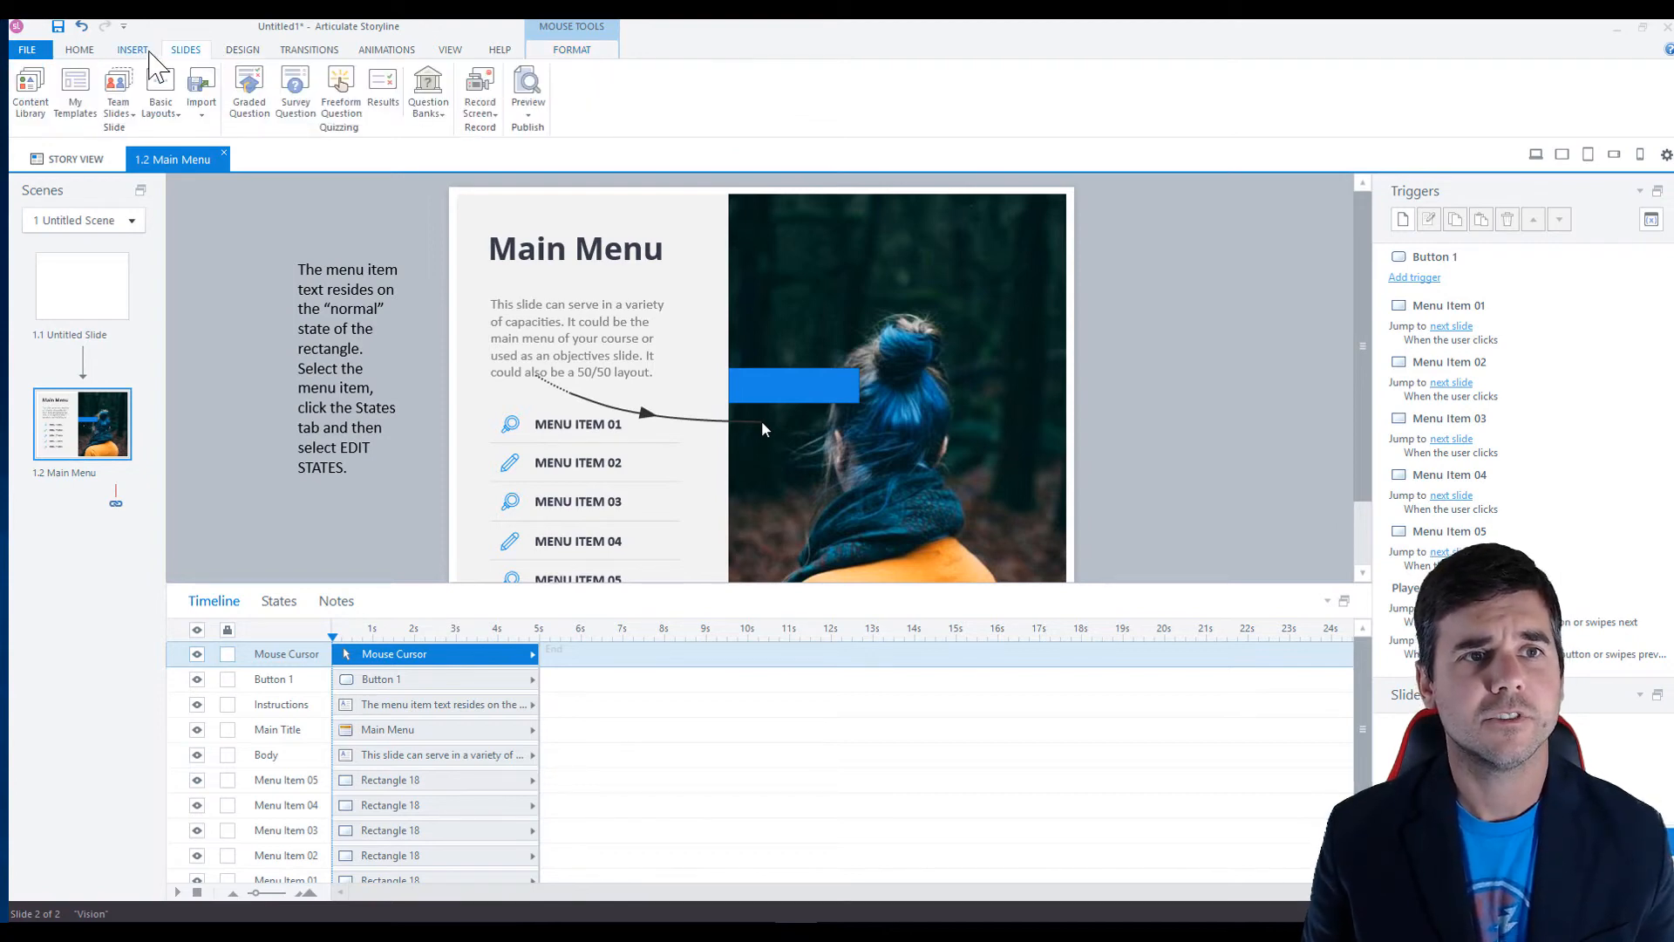
click(154, 51)
click(188, 51)
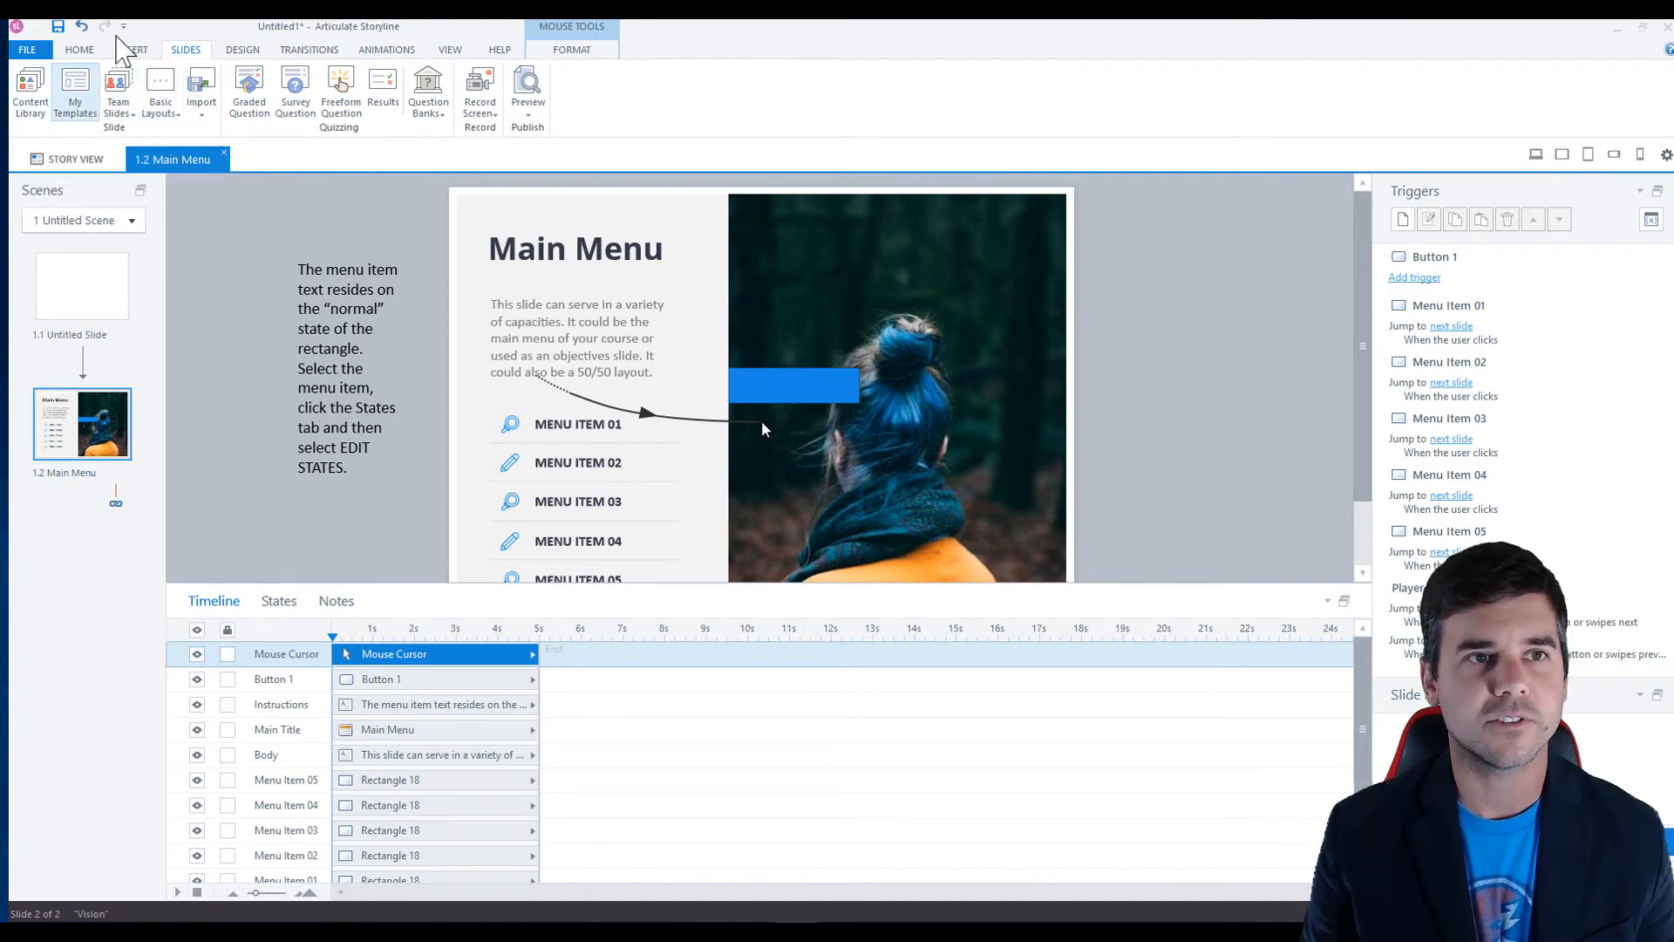
click(121, 119)
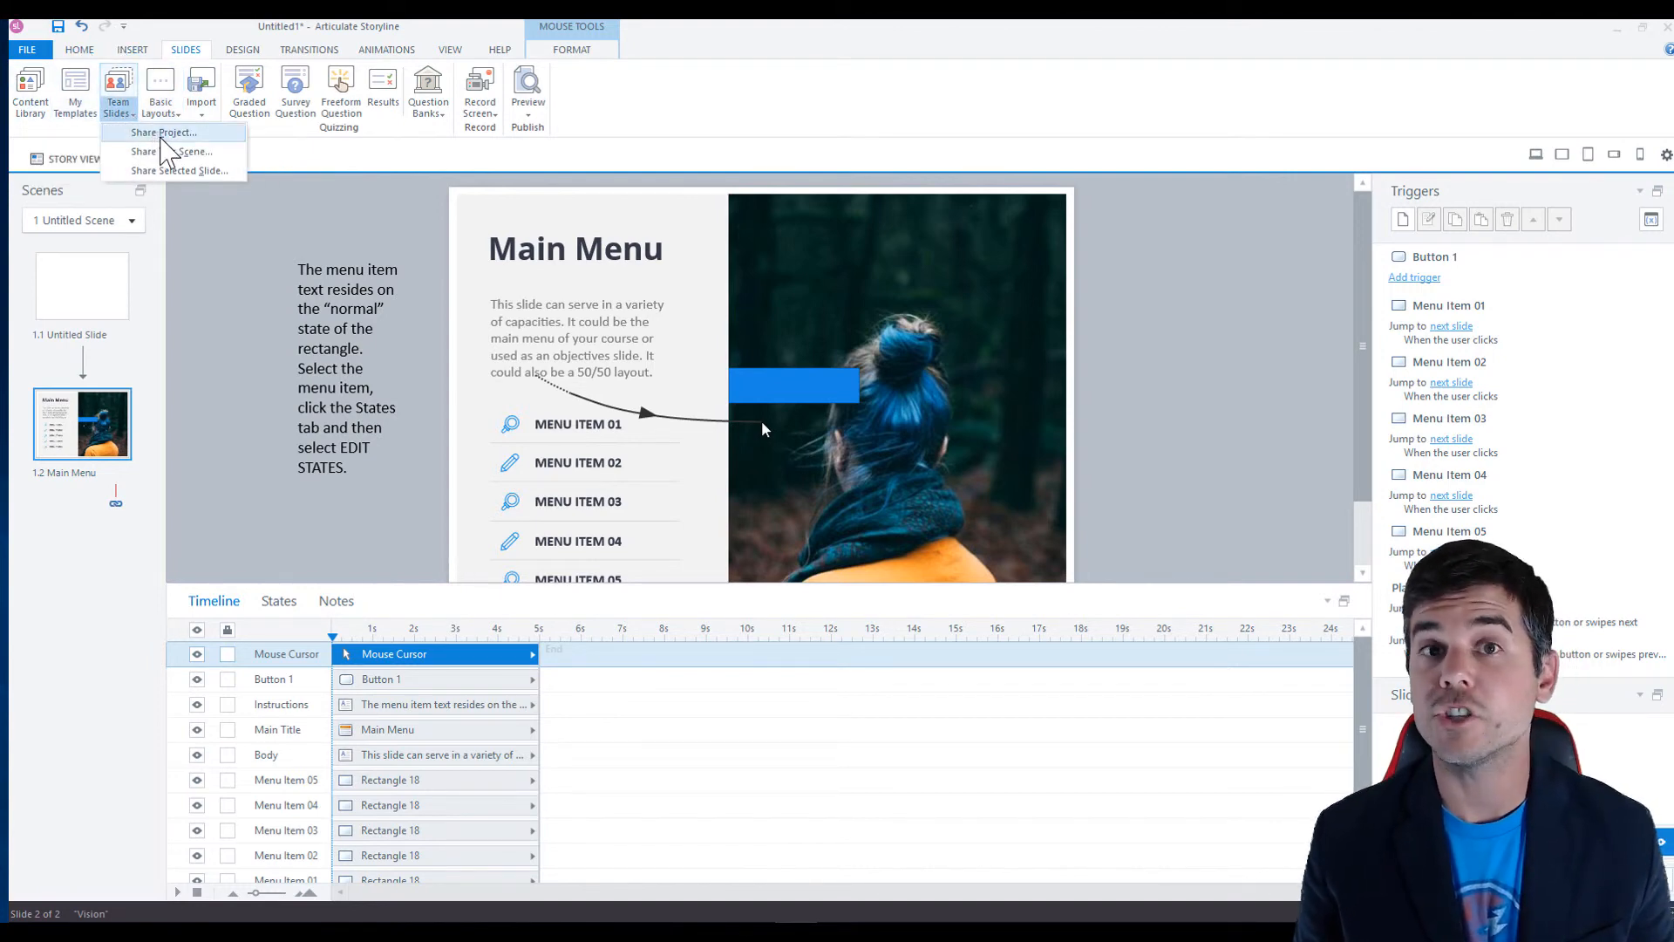
click(83, 138)
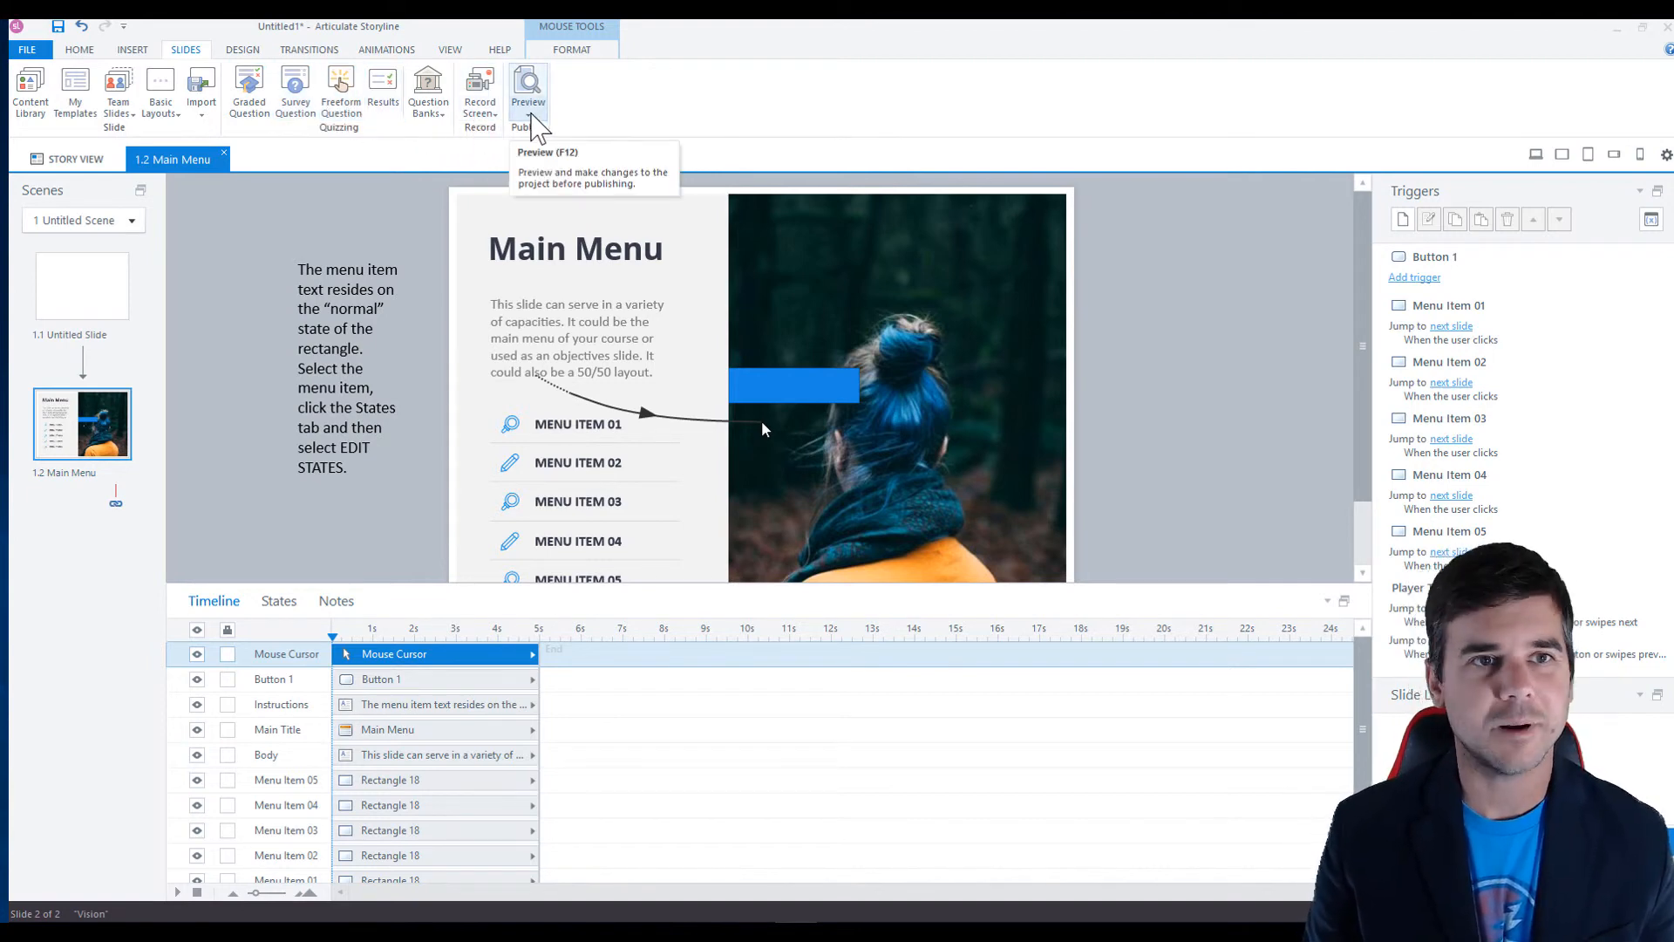
Step: Review the Design themes and background options, the slide transitions, and the animation options for the Main Menu slide
click(242, 51)
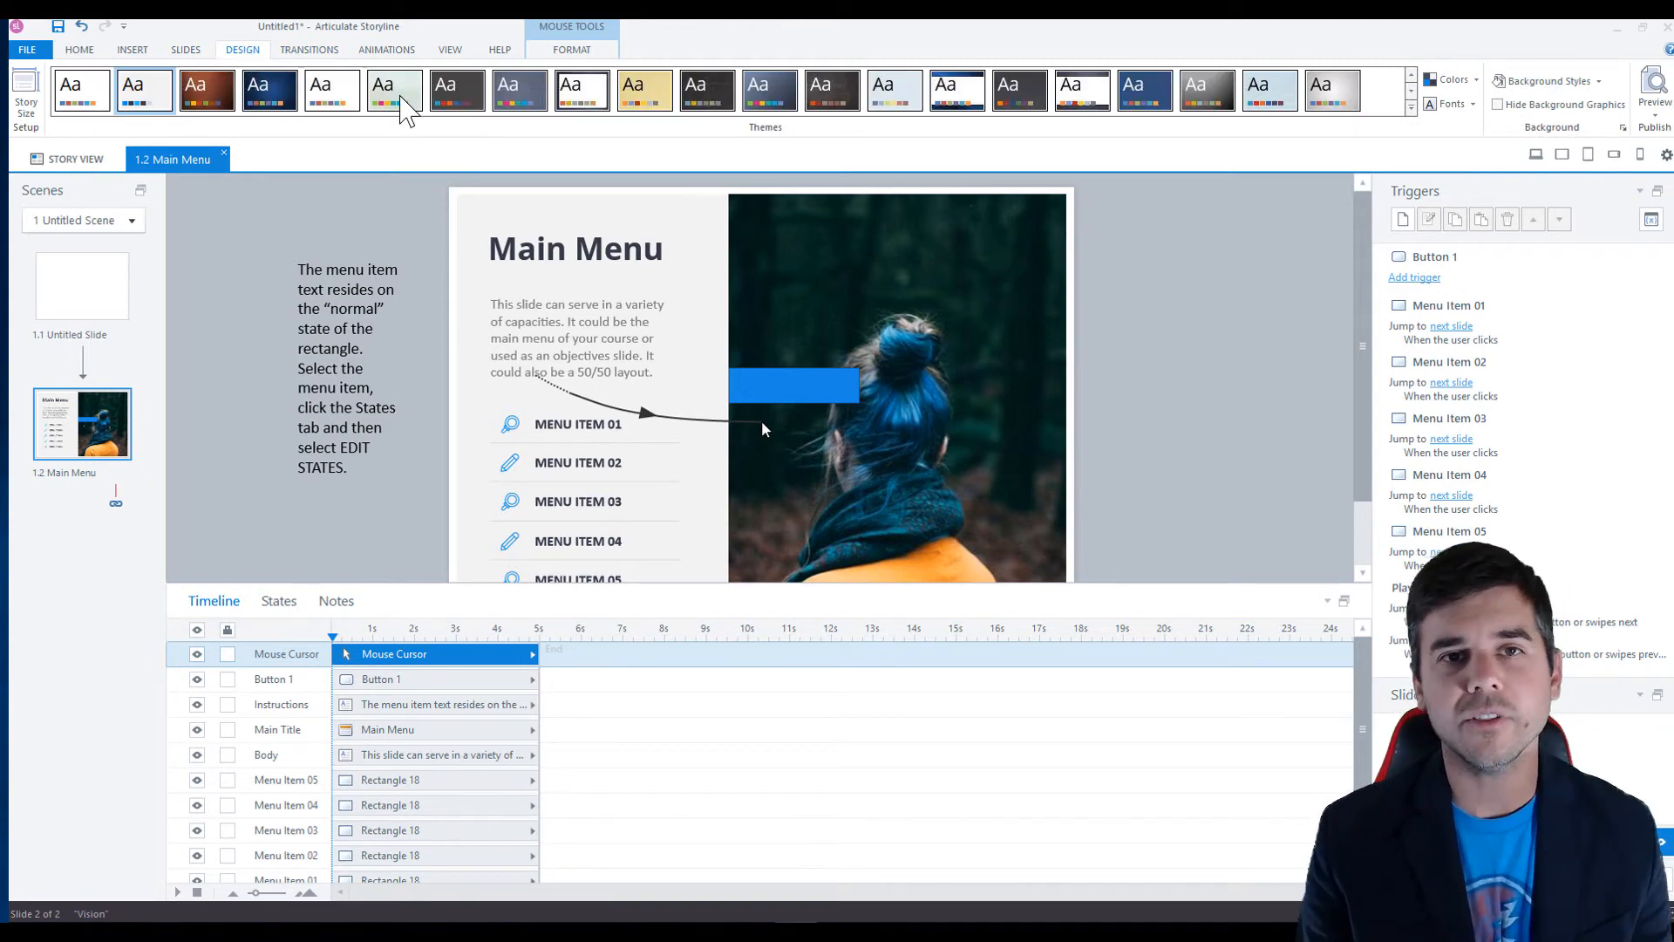
scroll(404, 96, down, 1)
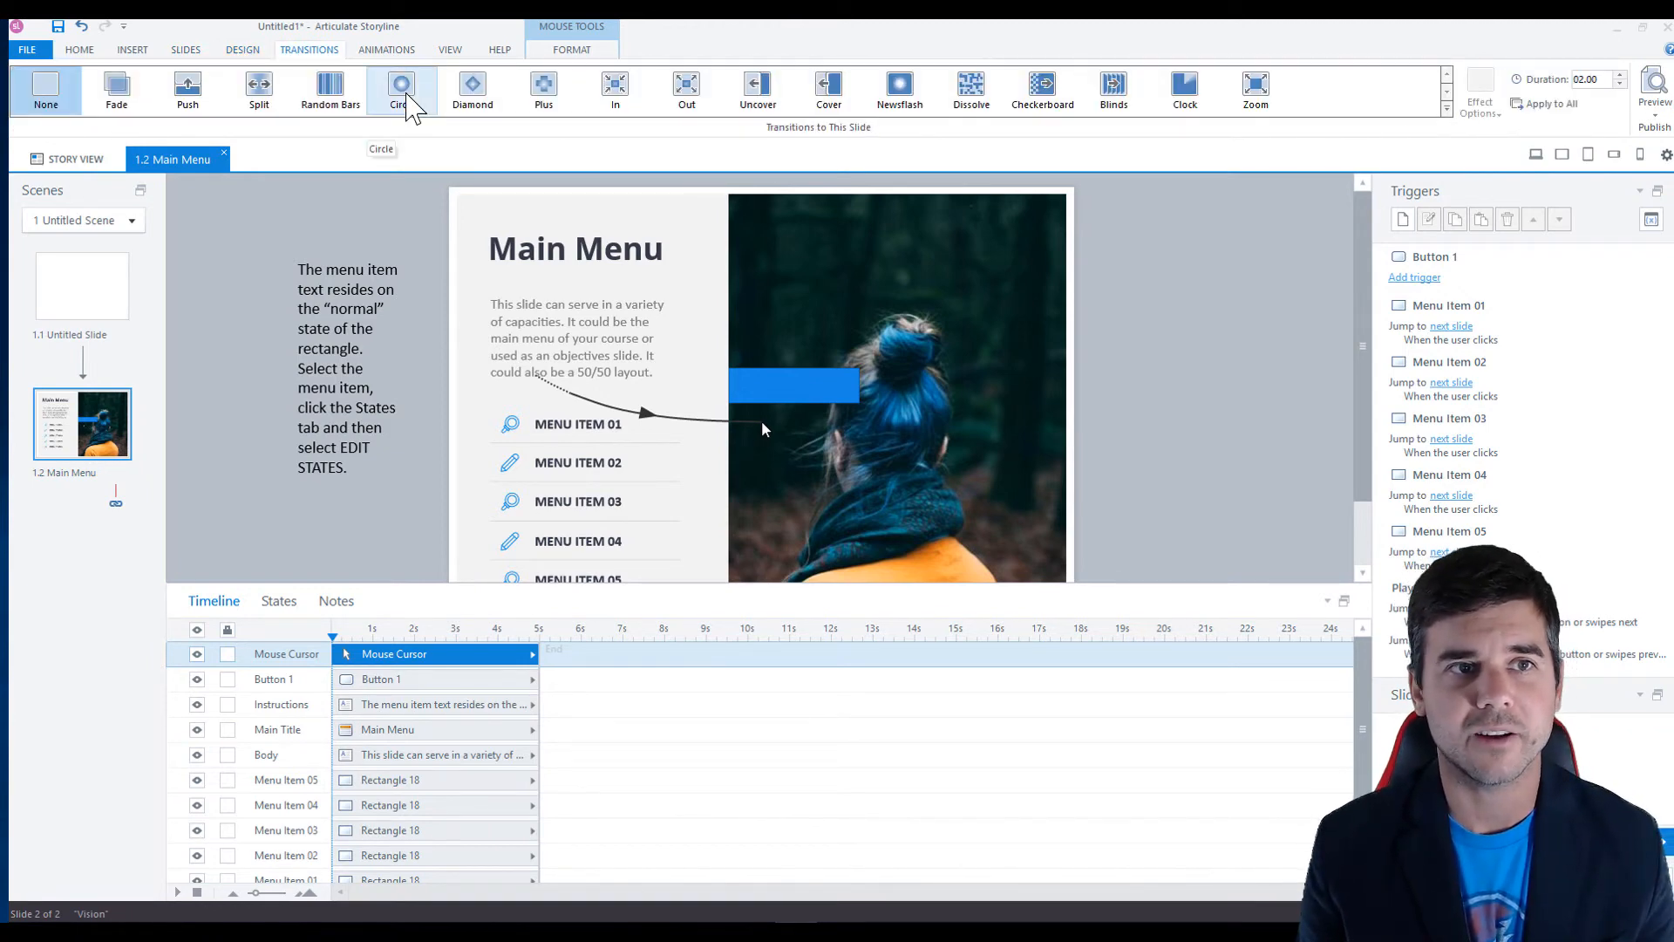
scroll(410, 109, up, 1)
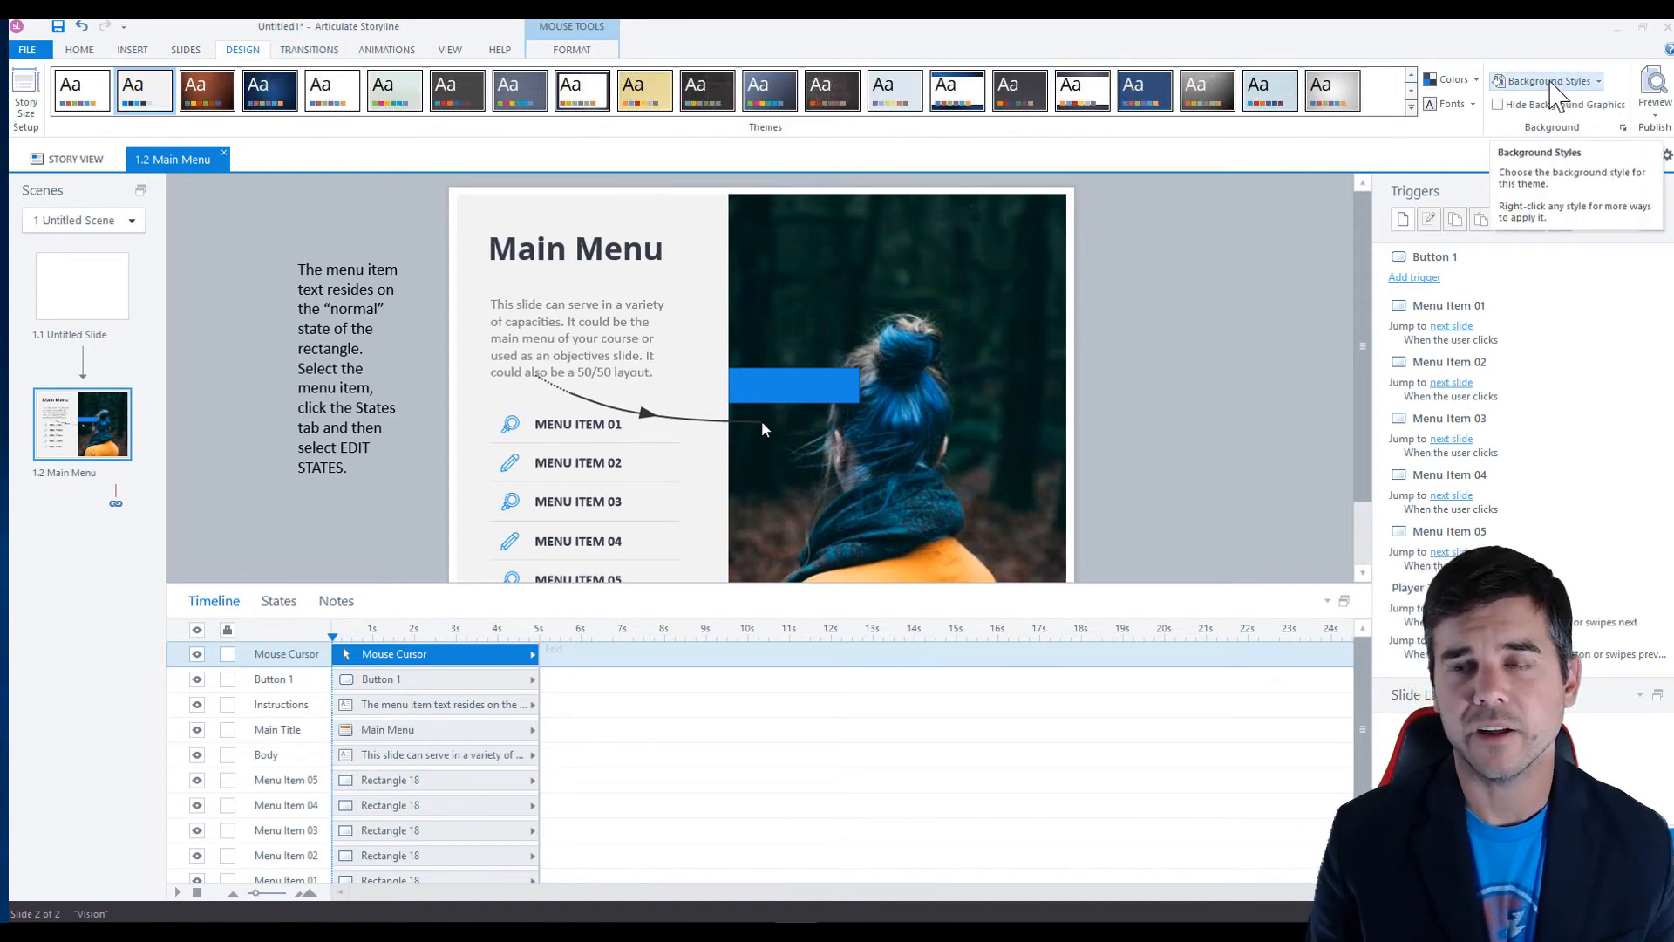
click(310, 49)
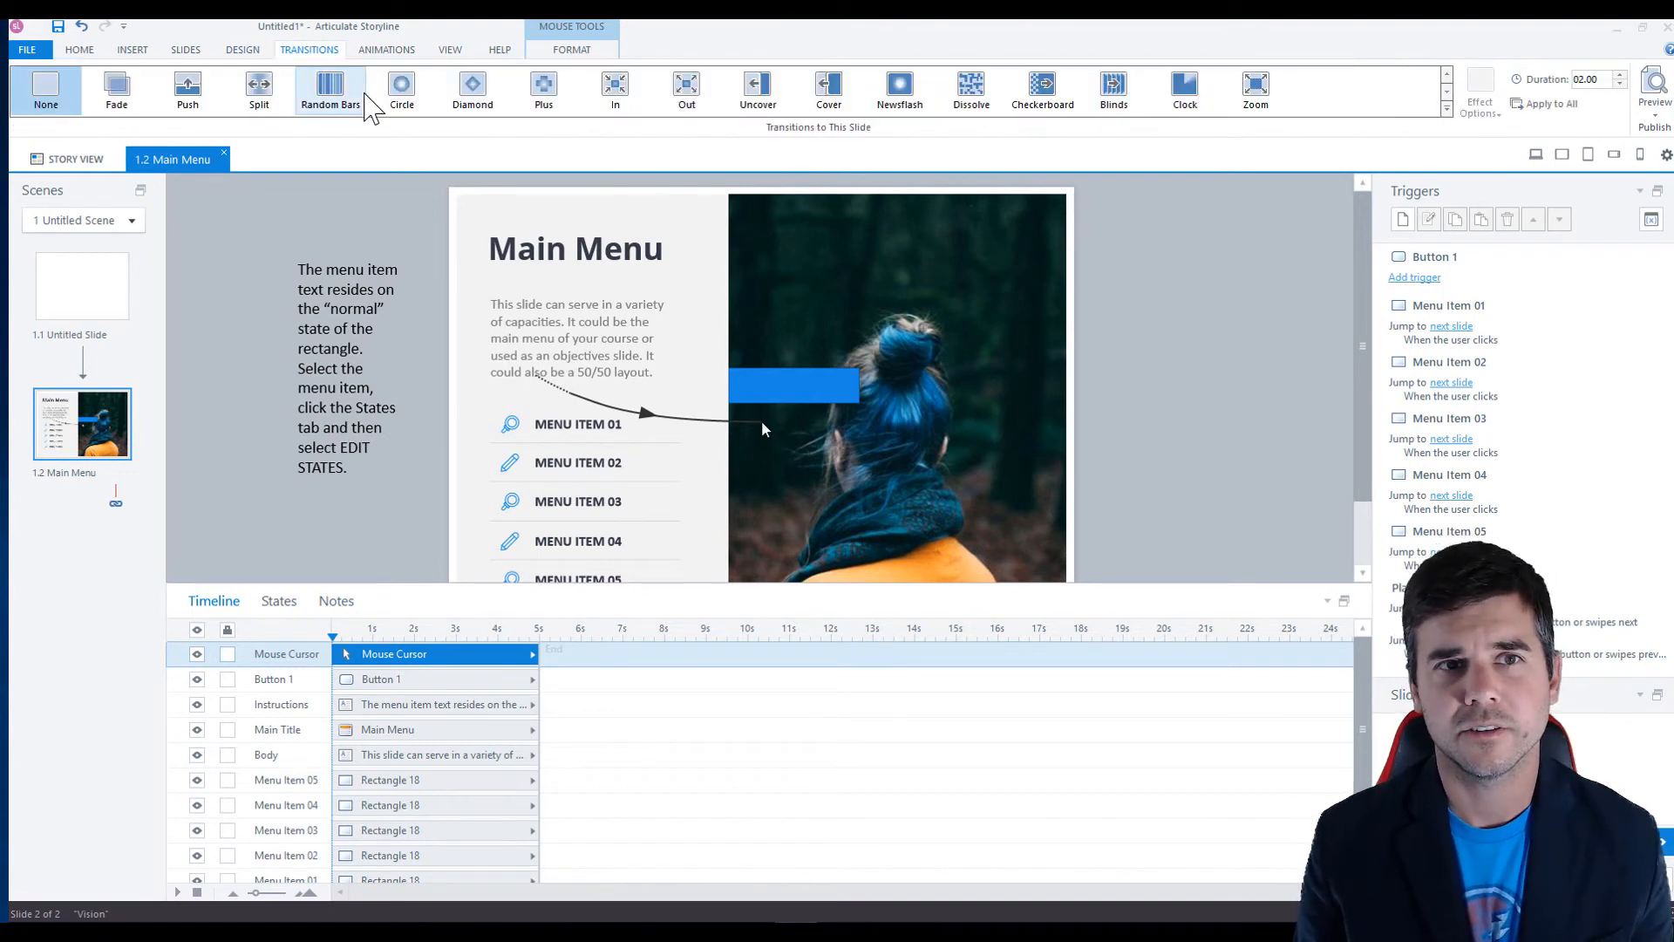
click(386, 50)
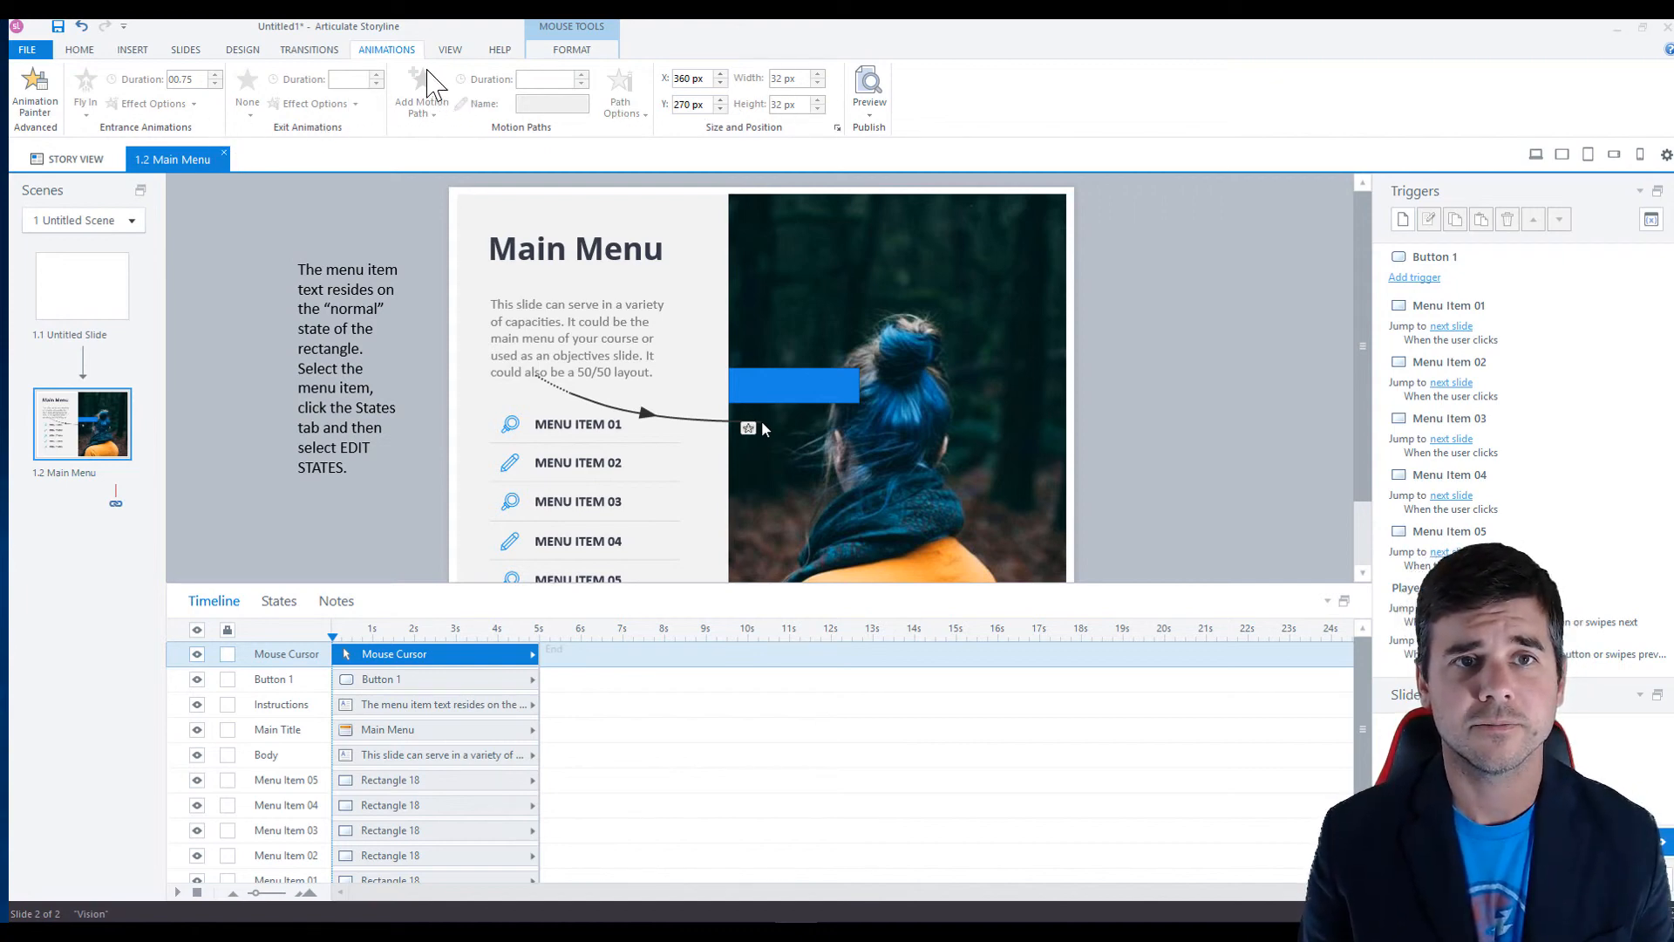
Step: Review the View options, switching to Story View and back to Slide View of the Main Menu slide
click(449, 52)
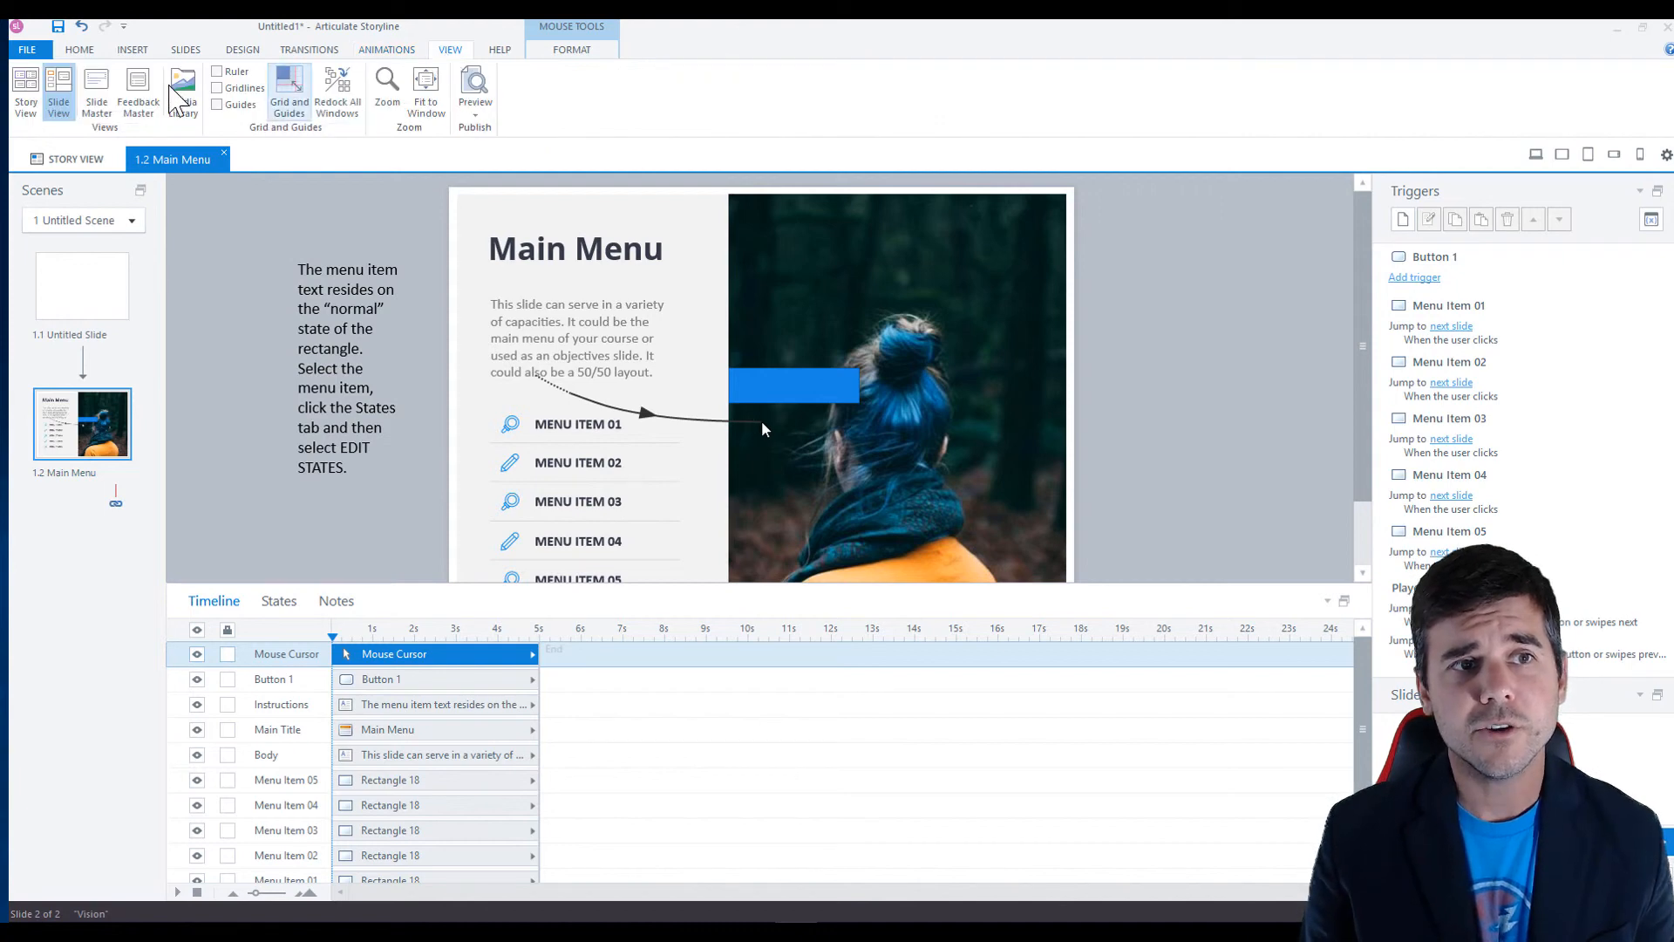
click(25, 102)
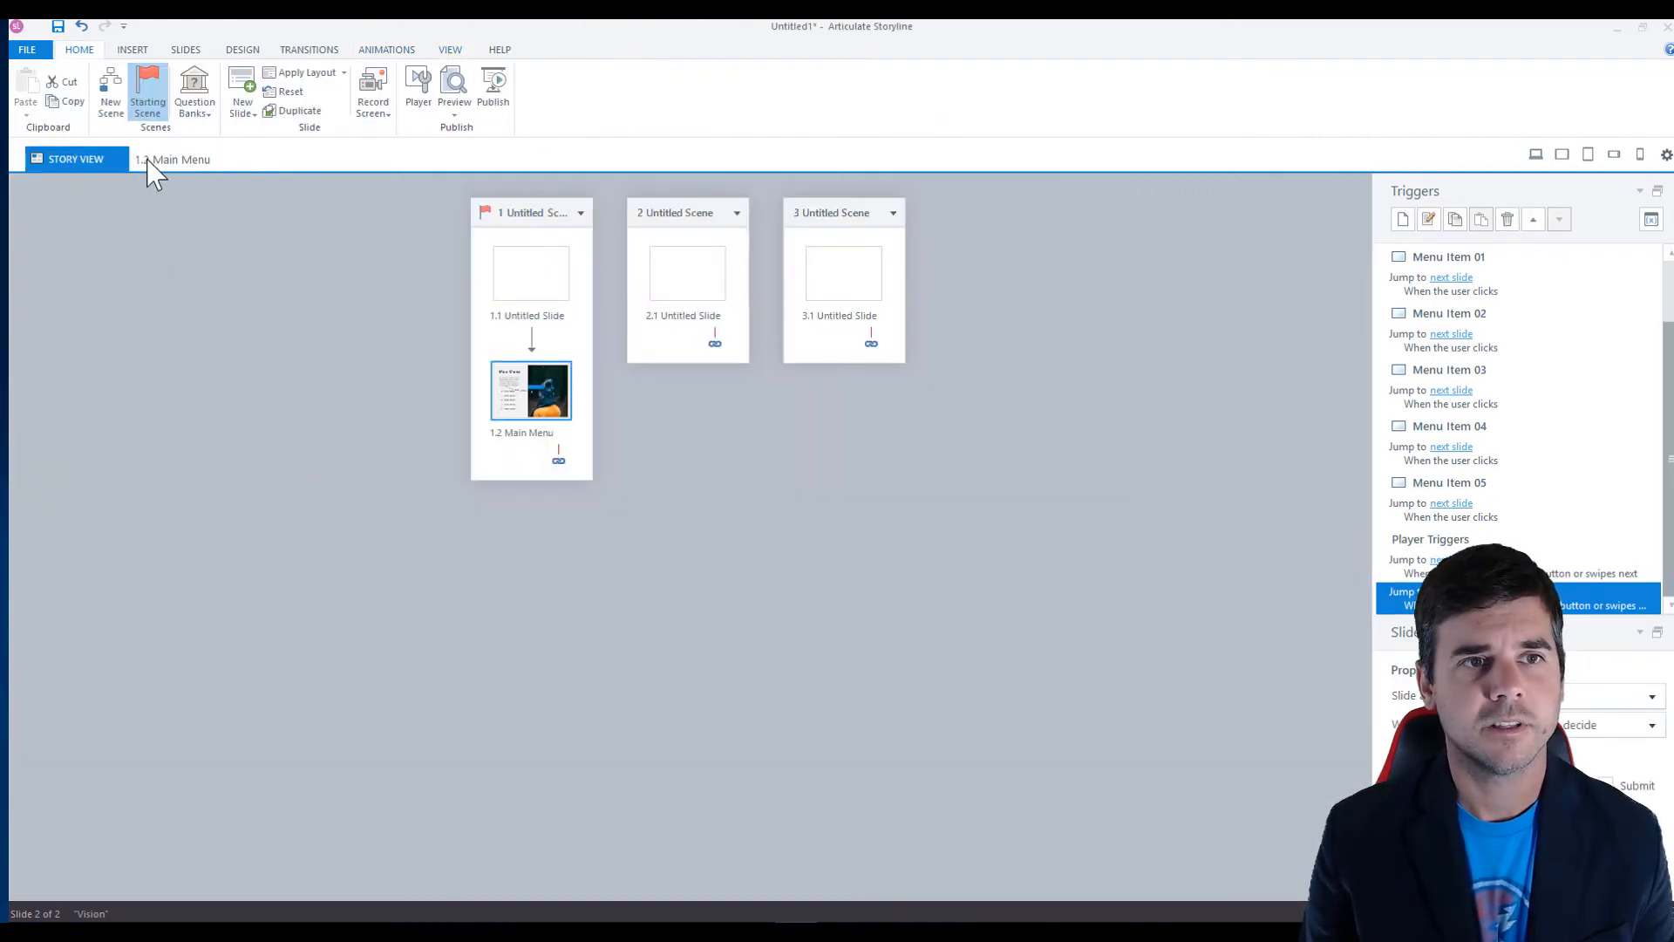
click(448, 54)
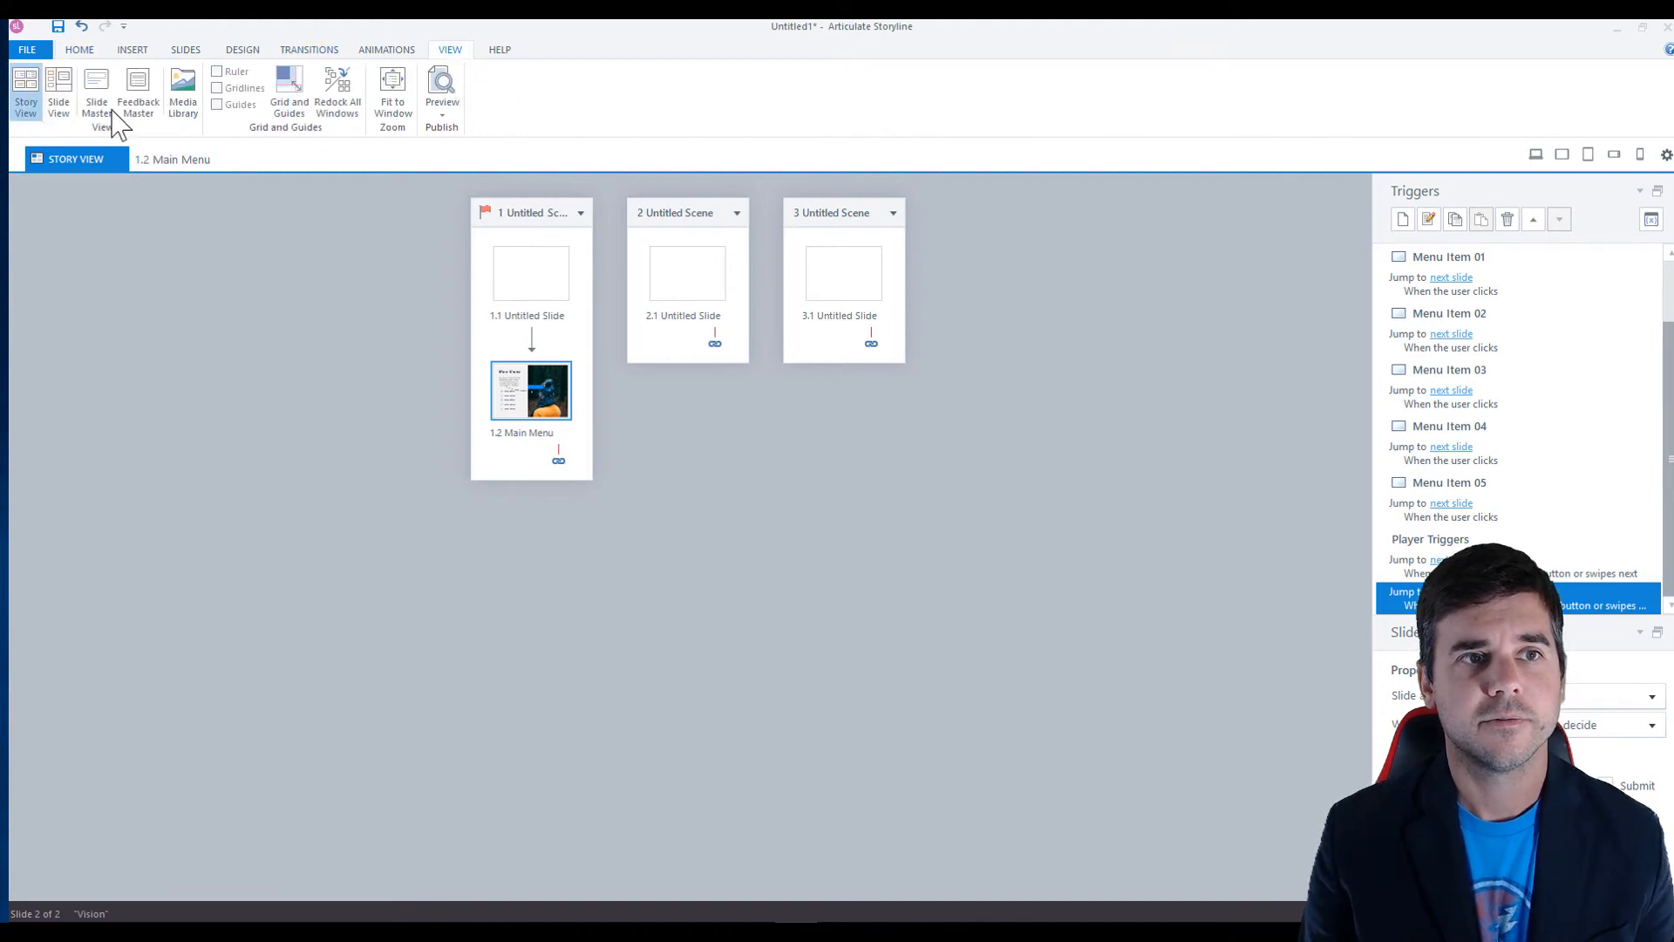
click(61, 107)
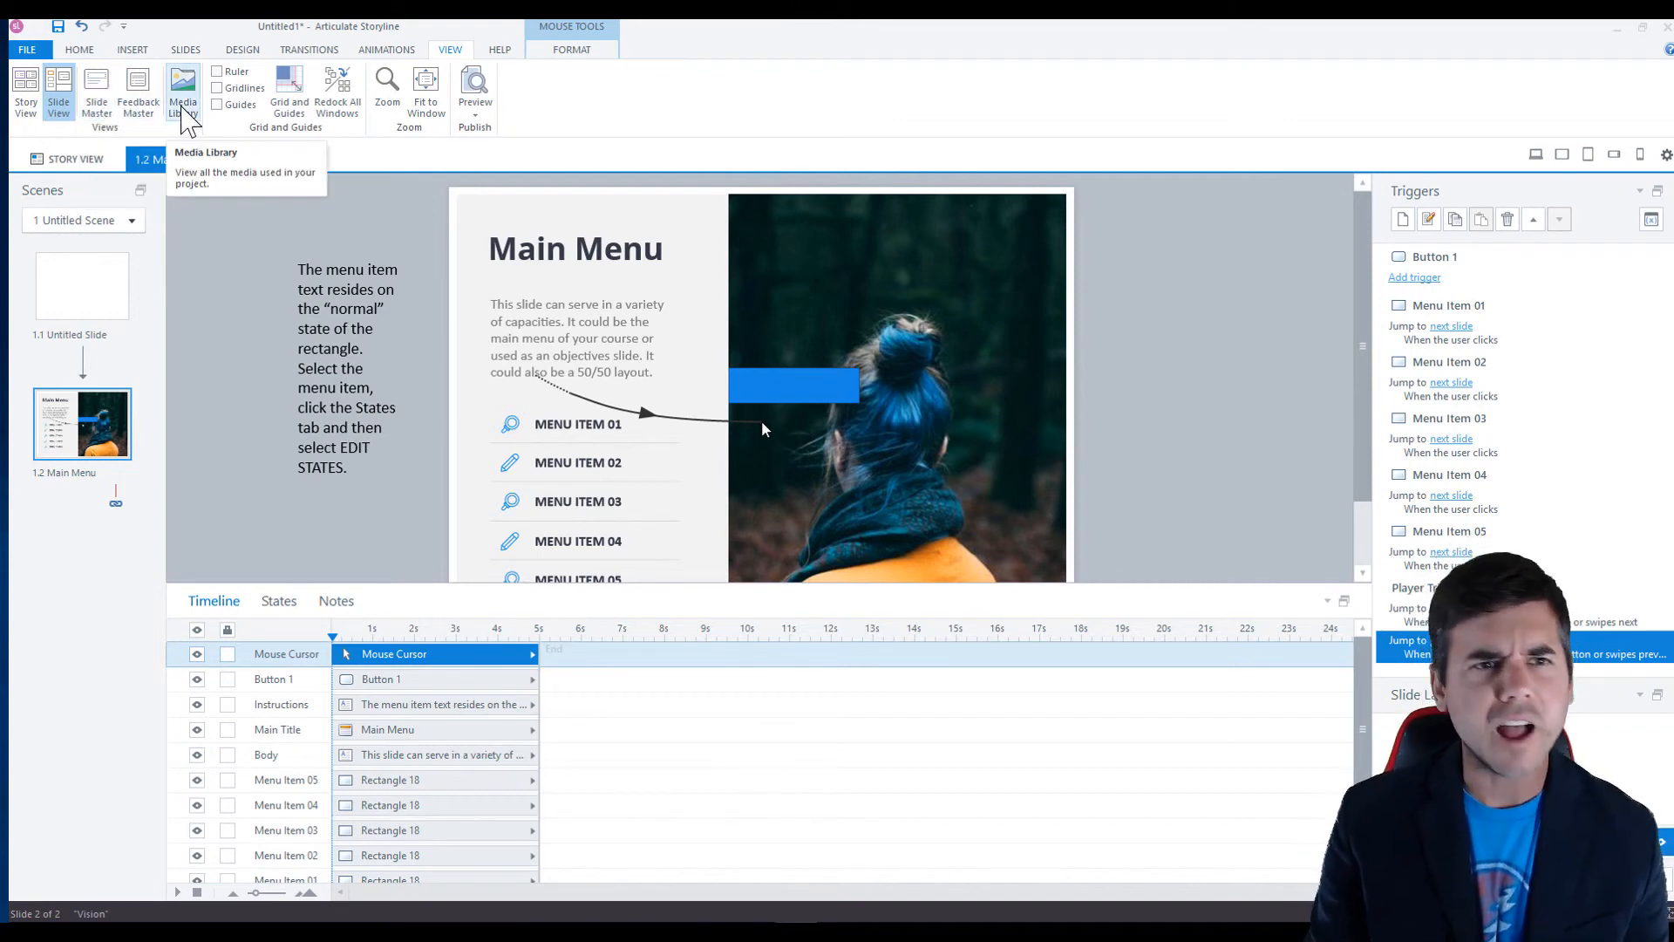
Step: Show the ruler and gridlines on the Main Menu slide, and review the available help and community resources
click(217, 71)
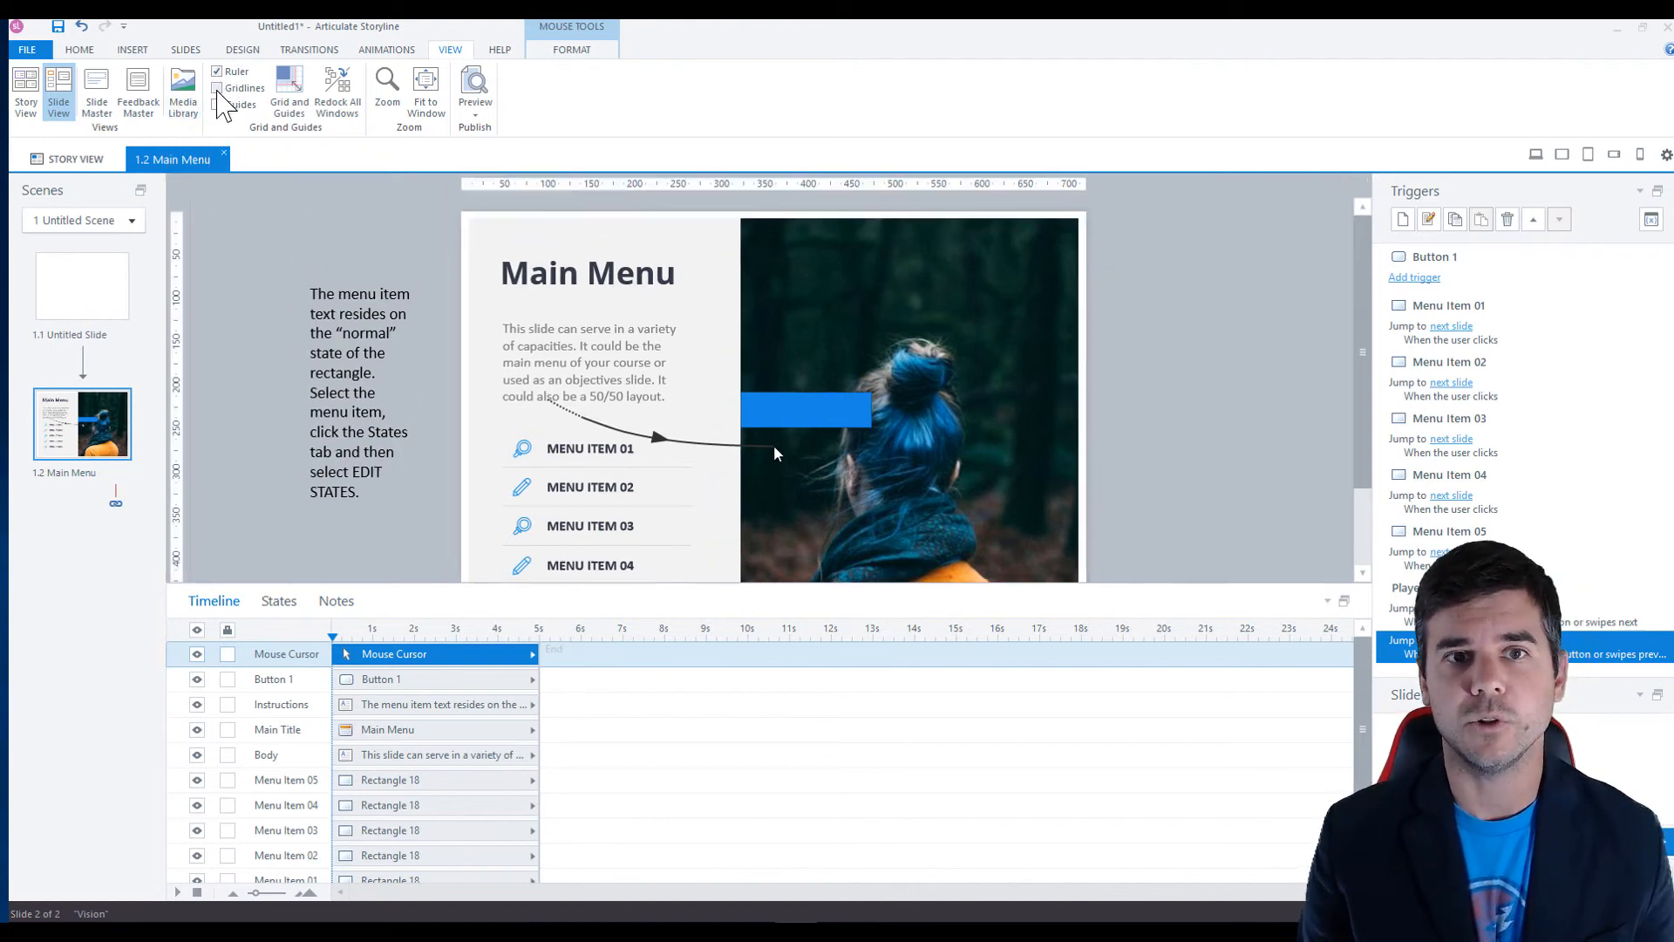
click(217, 105)
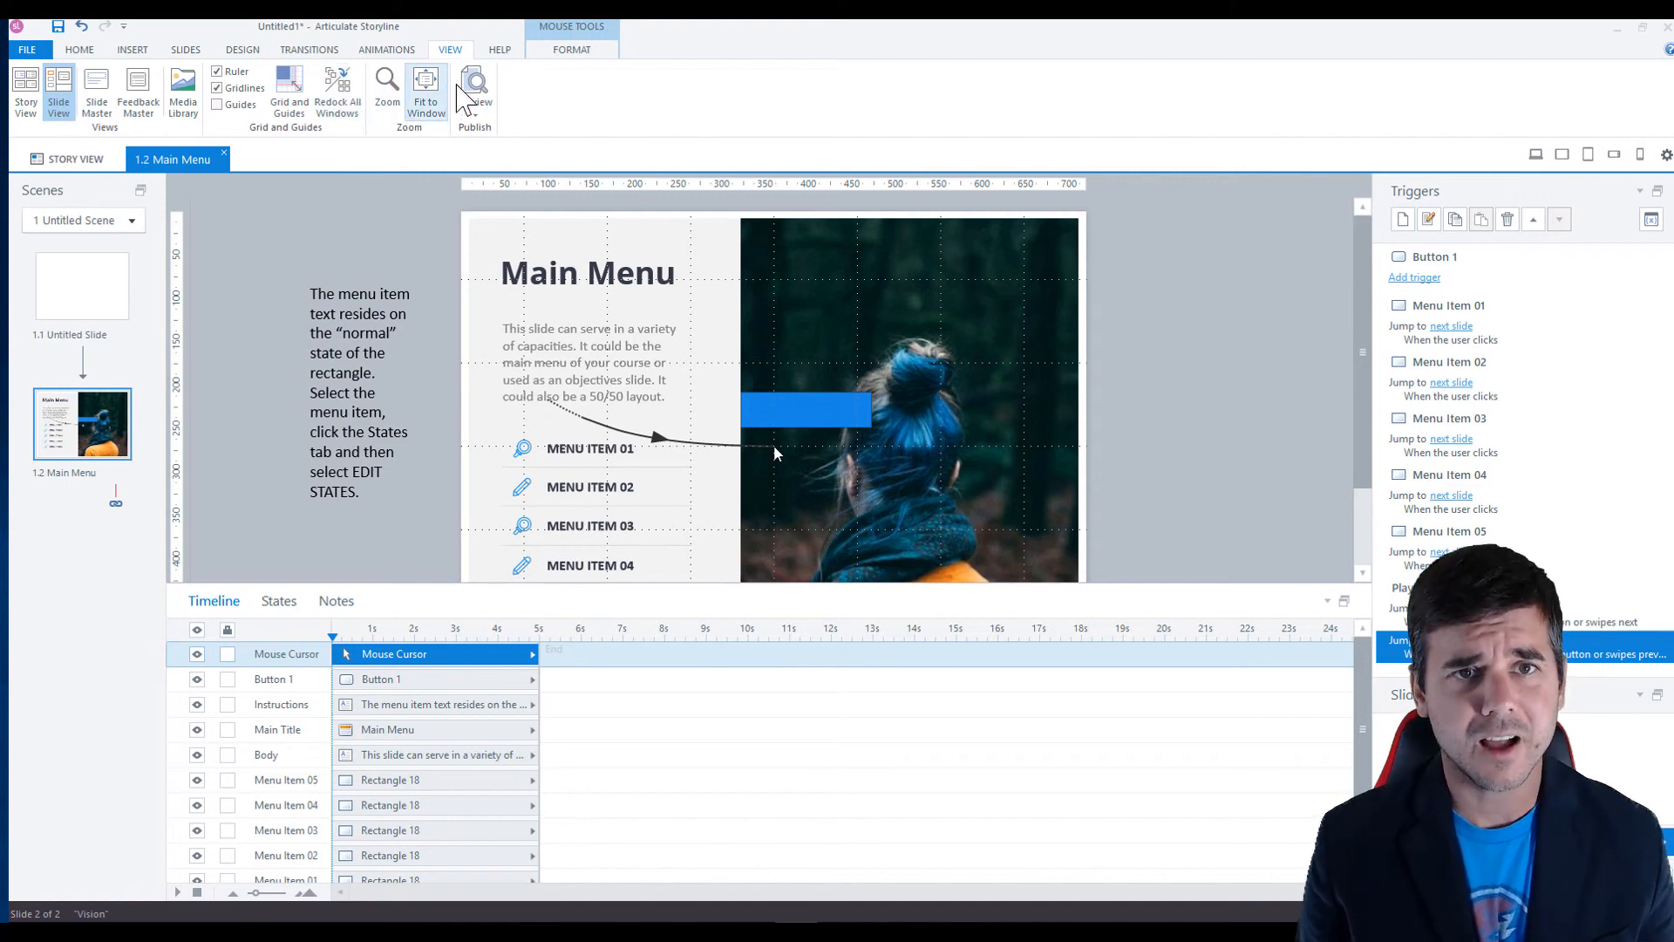
click(499, 51)
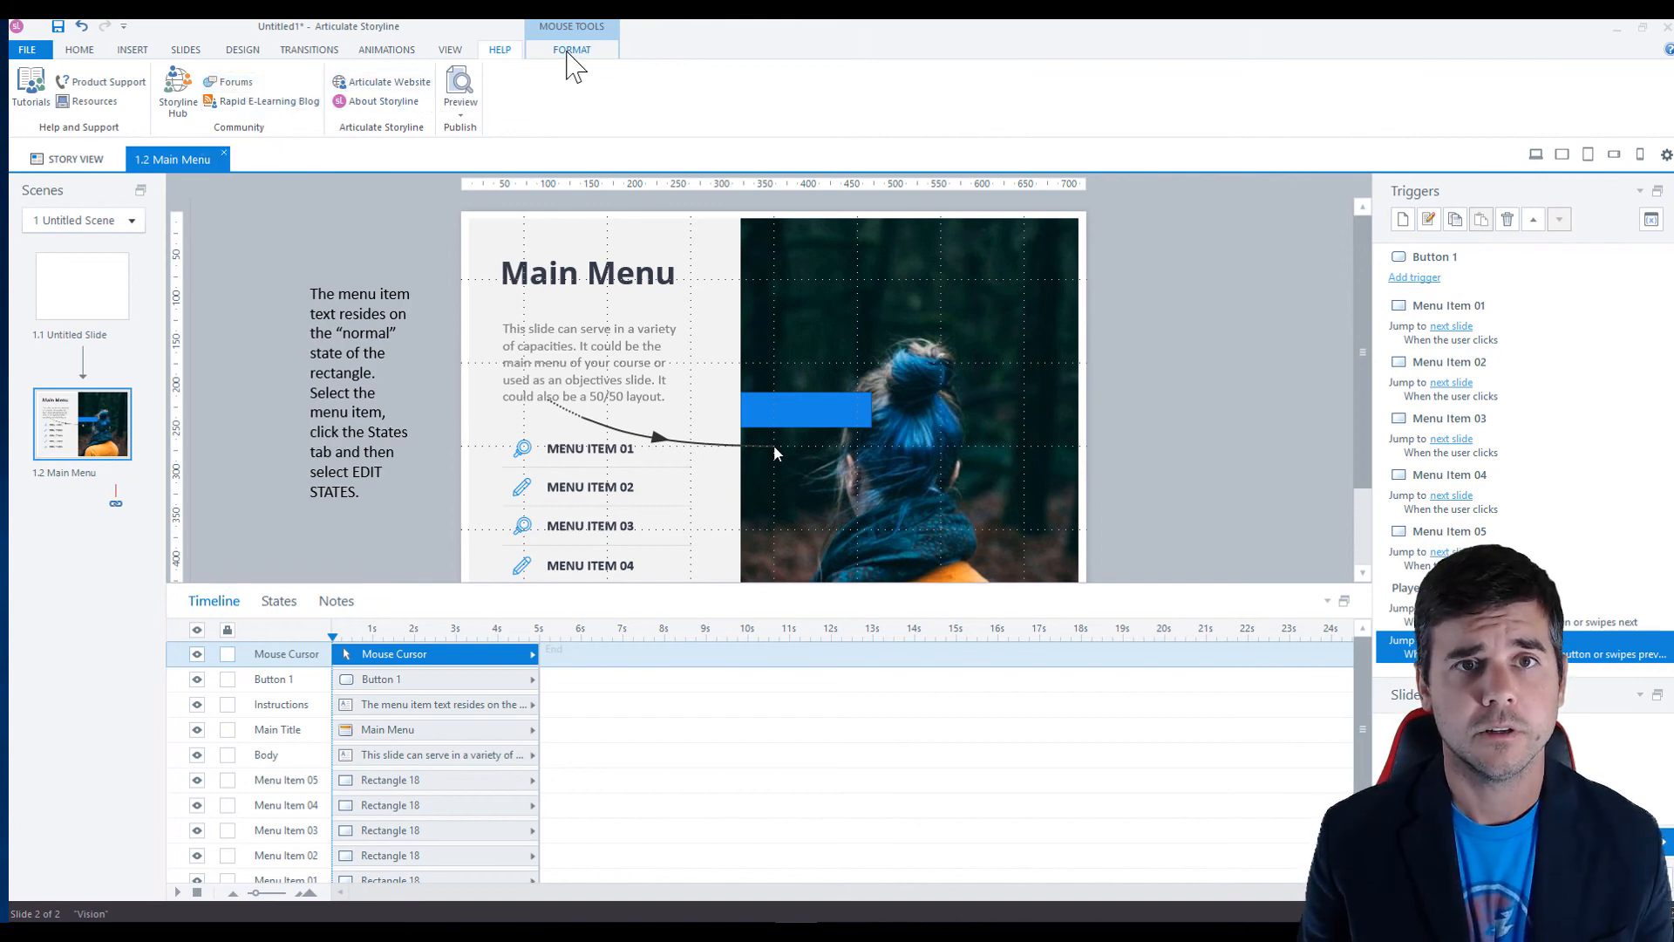
click(73, 53)
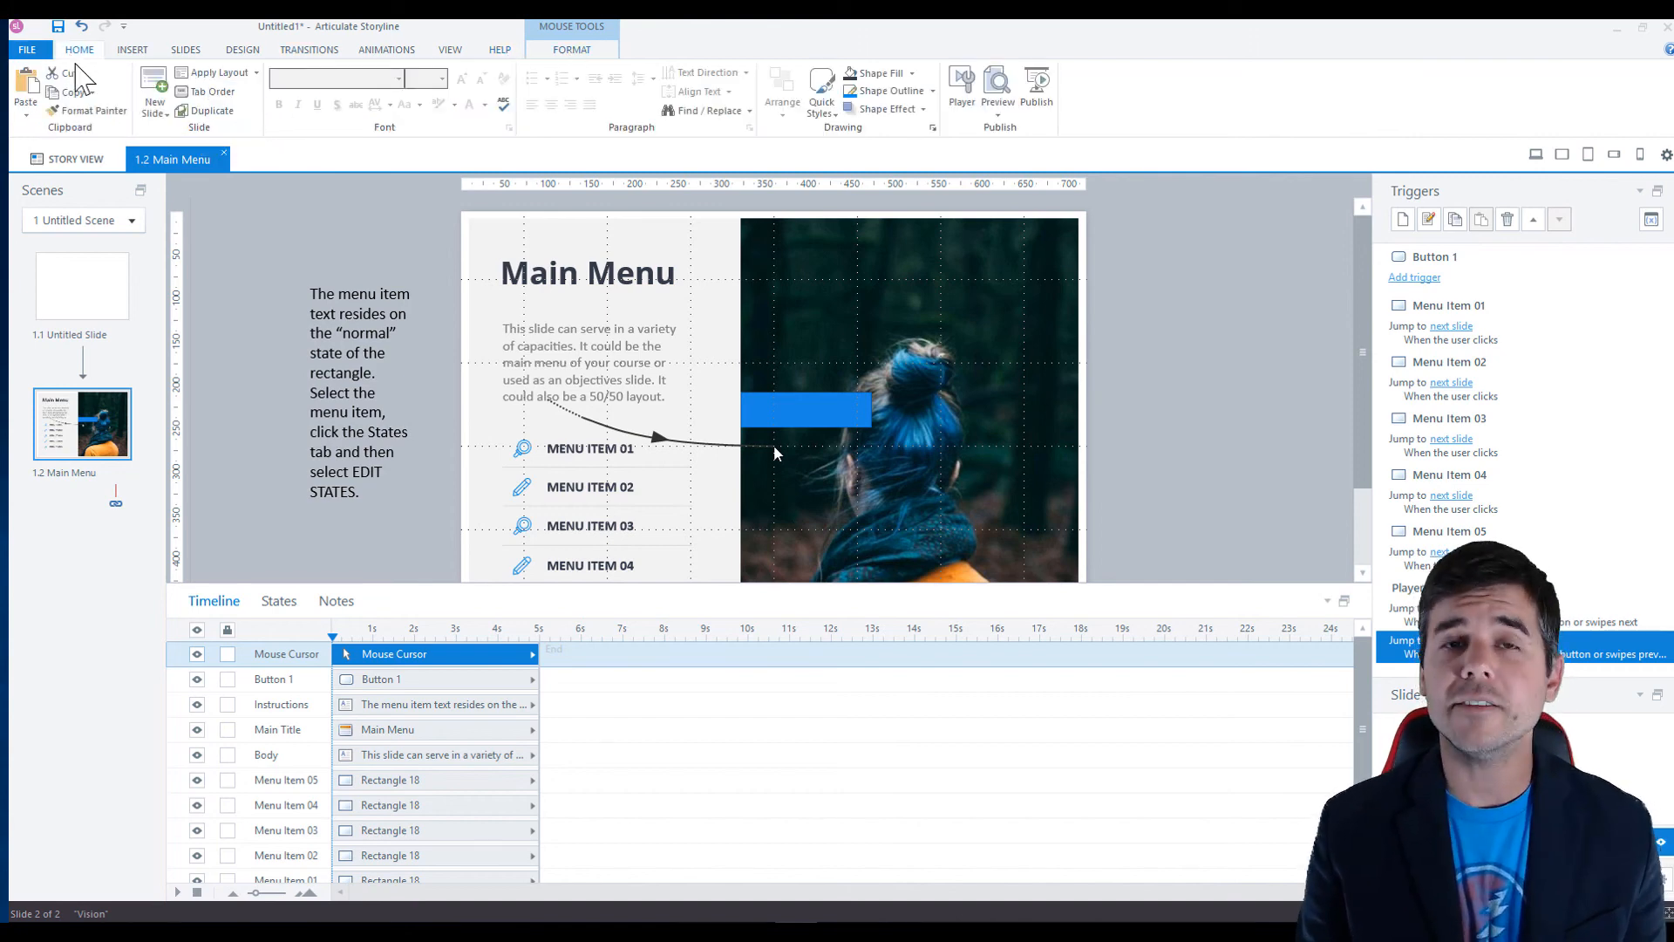